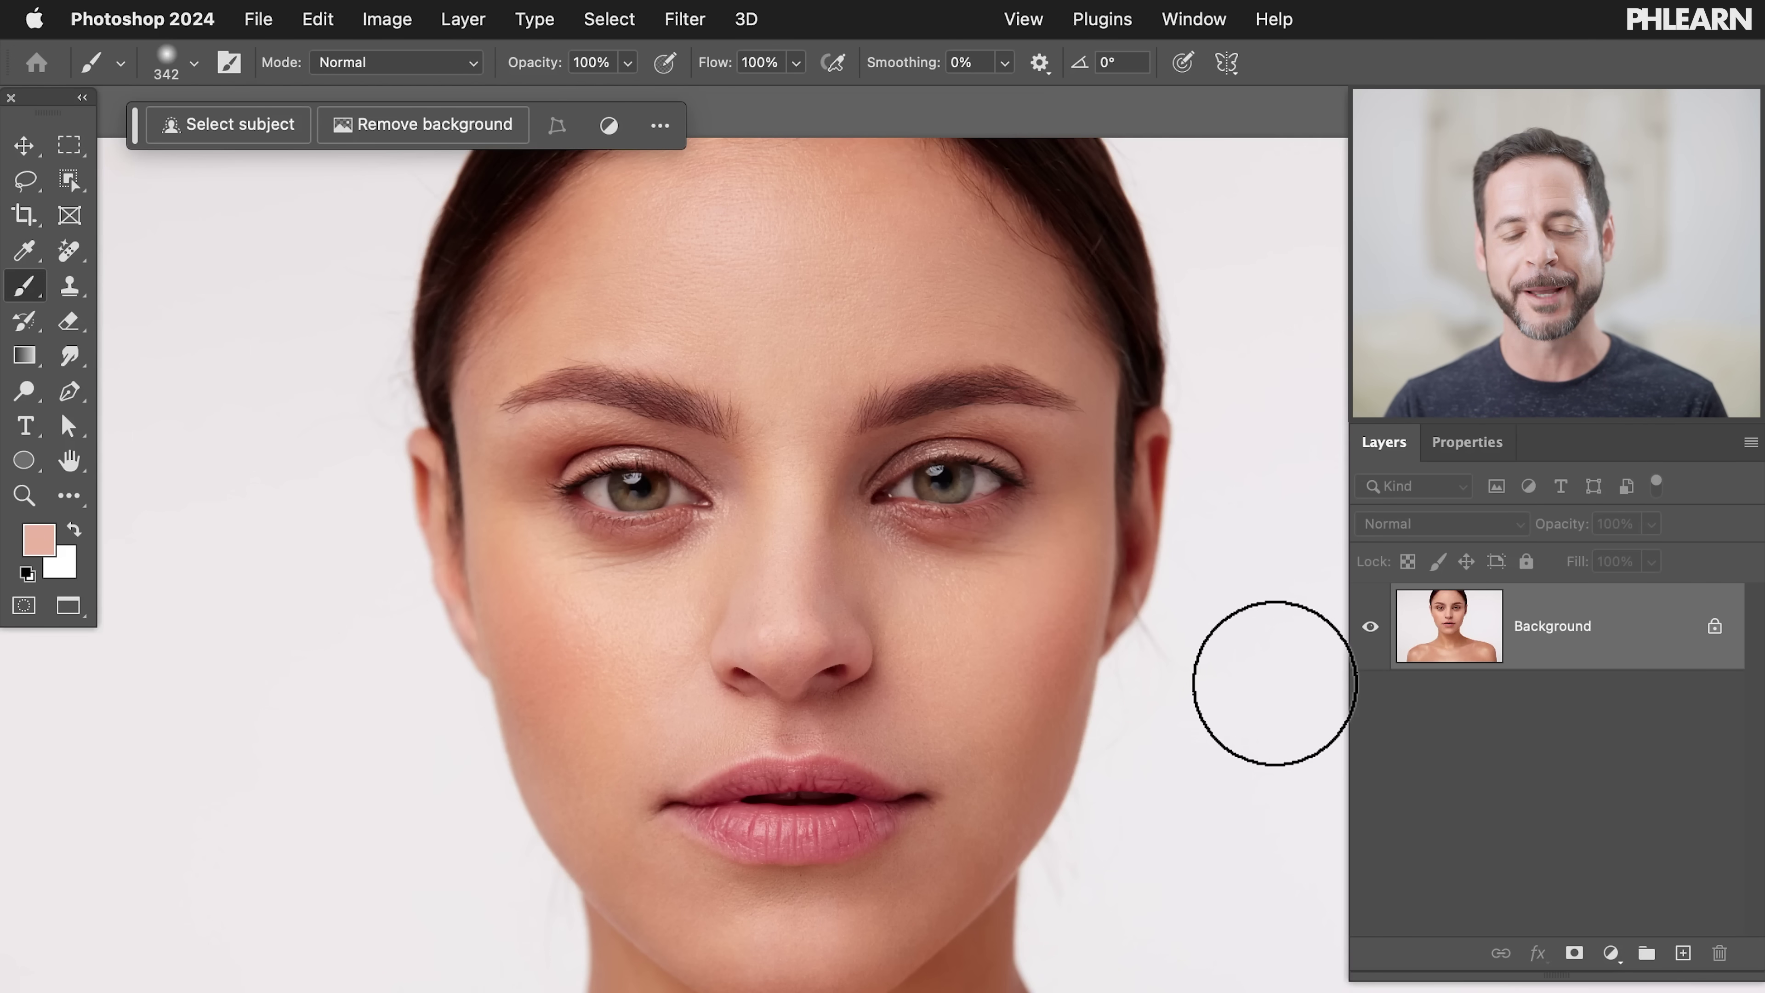
Select the skin under both eyes with the Lasso tool, adding the second area to the first
scroll(1048, 622, up, 3)
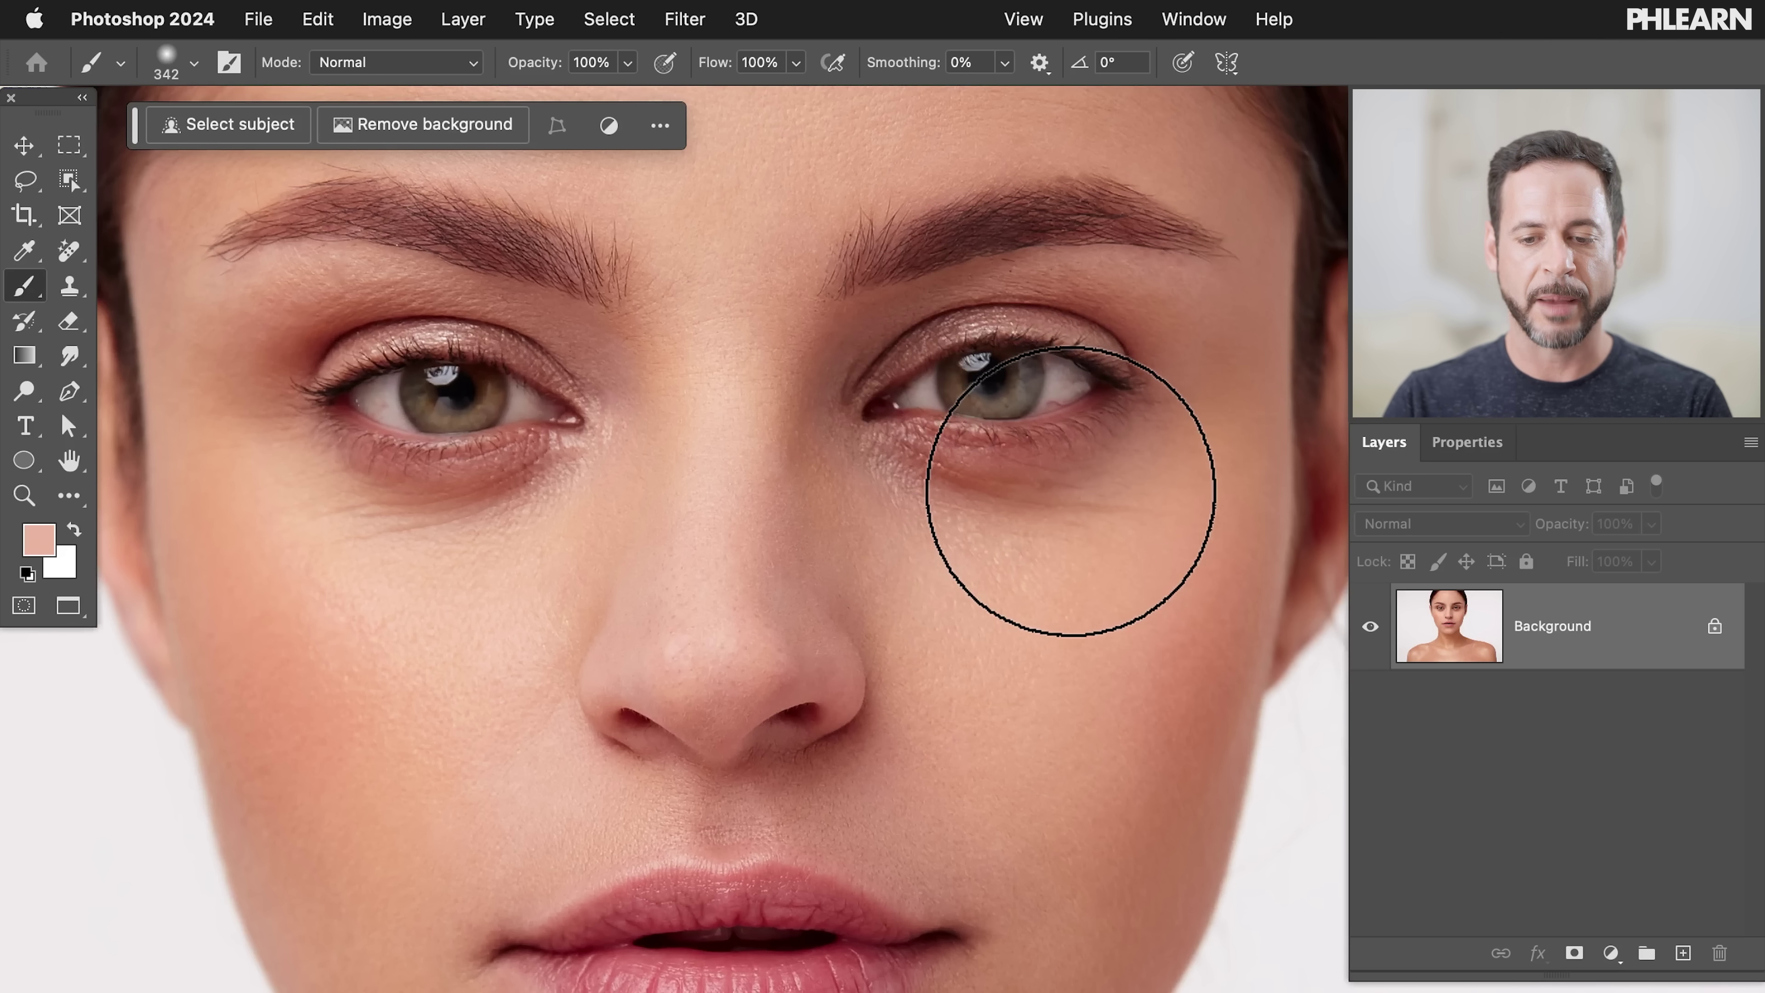
key(l)
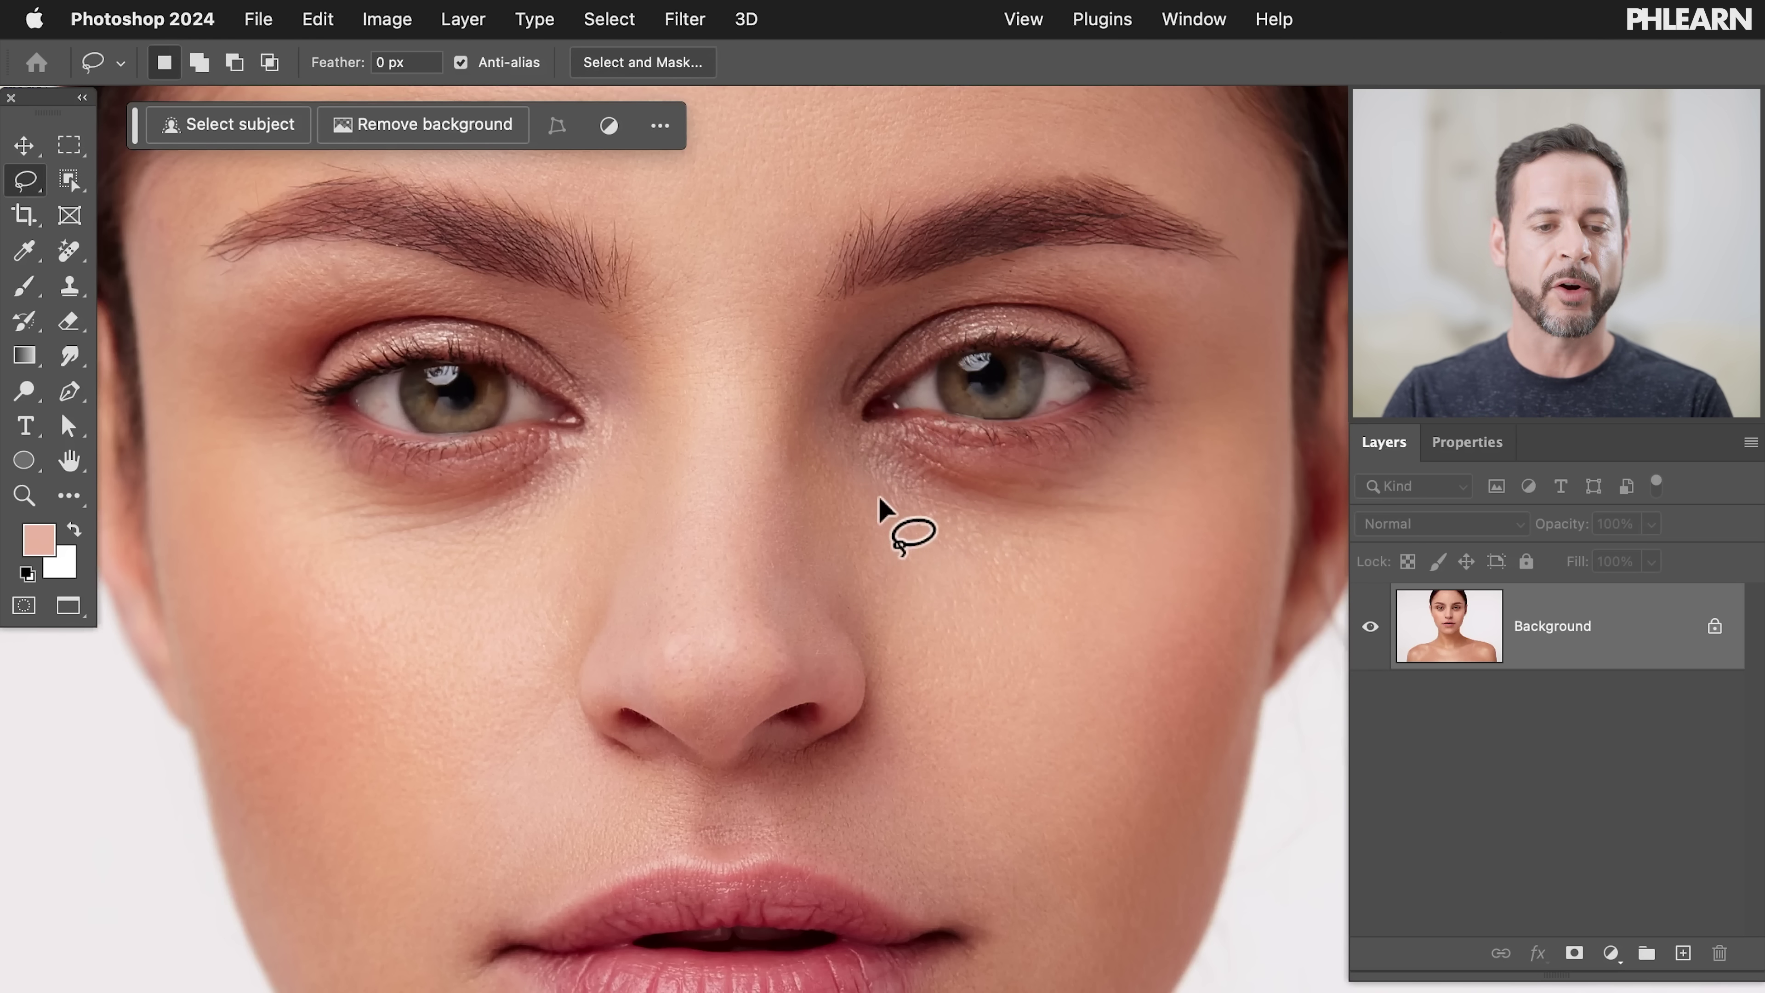
drag(949, 549, 881, 515)
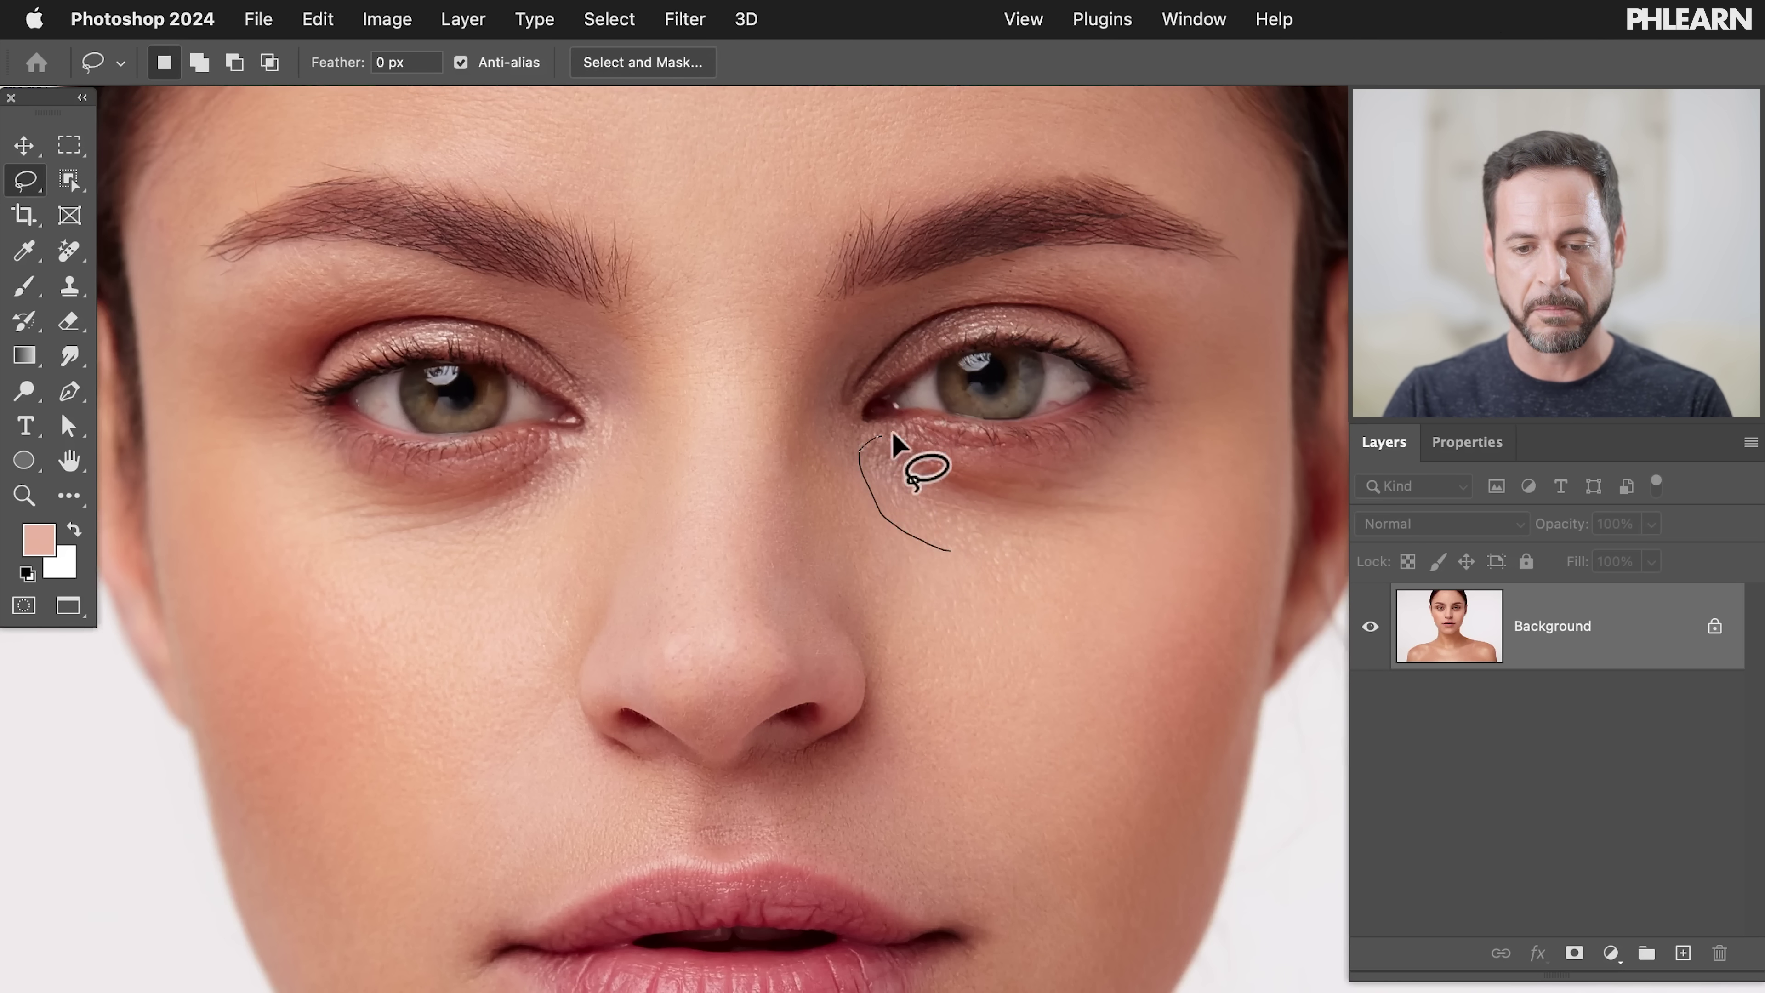
drag(1105, 567, 949, 553)
mouse_move(285, 464)
mouse_down()
mouse_move(563, 438)
mouse_move(394, 567)
mouse_move(271, 476)
mouse_up()
Run Generative Fill on the under-eye selection without a prompt, compare the three variations and choose the first
click(254, 129)
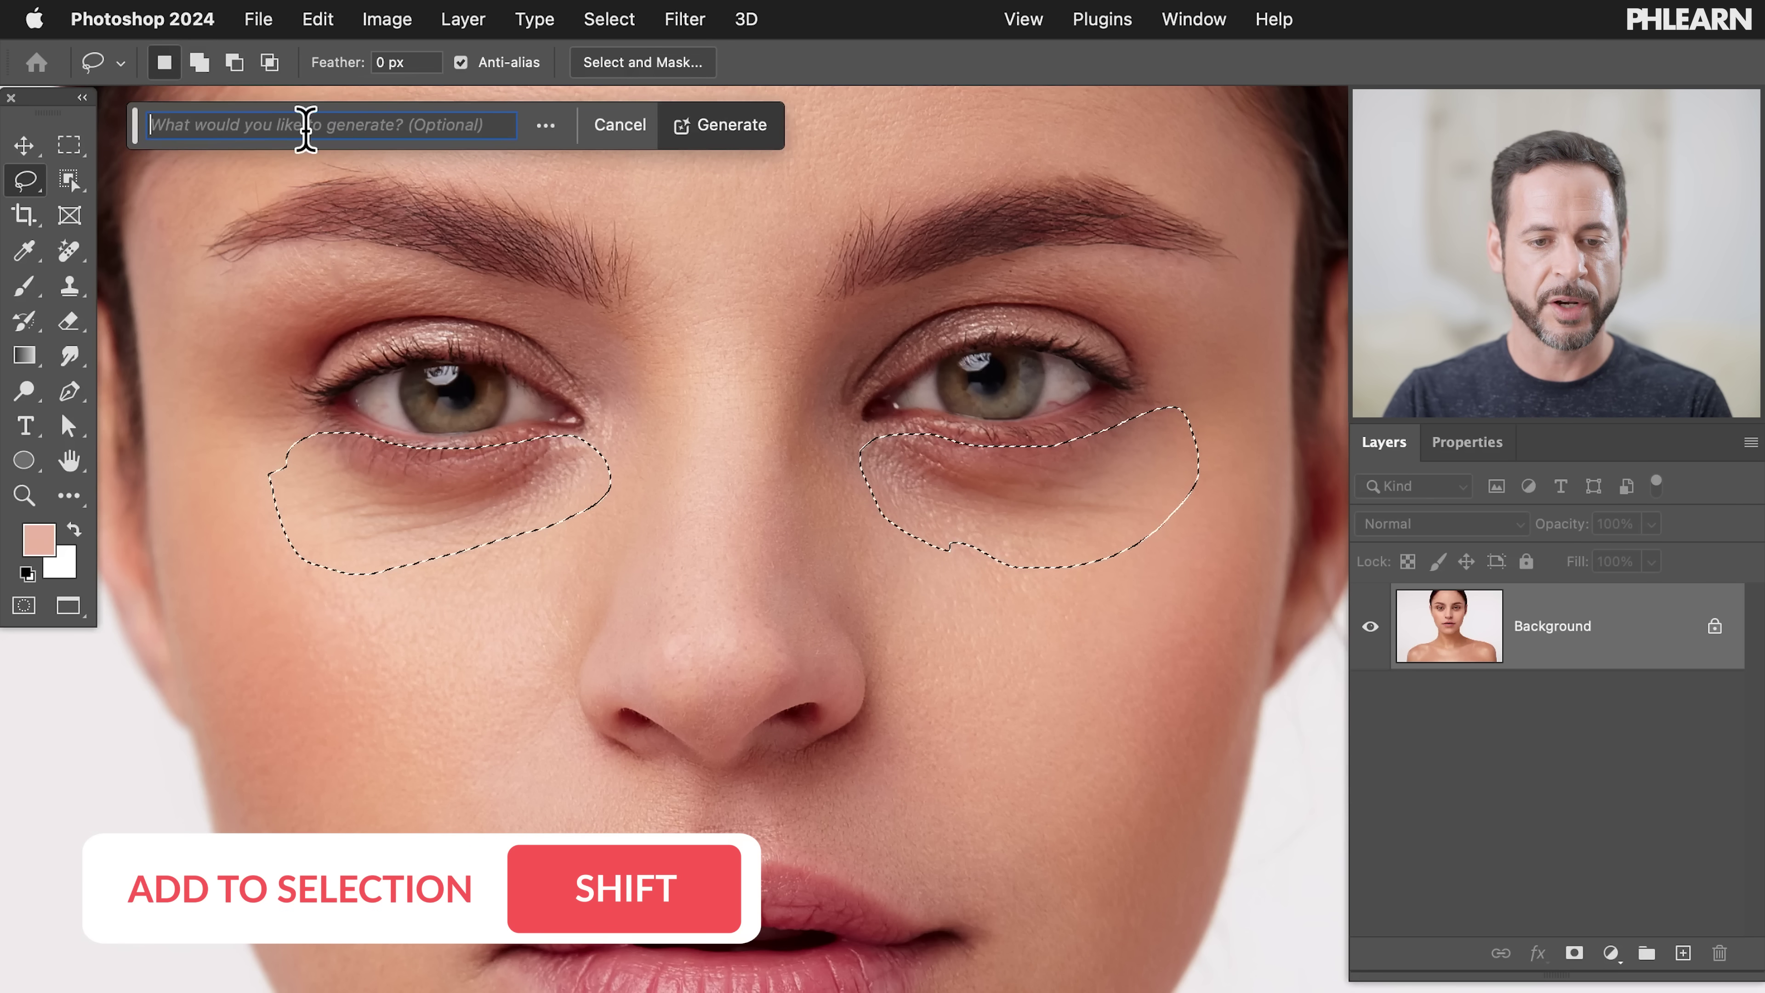
click(716, 146)
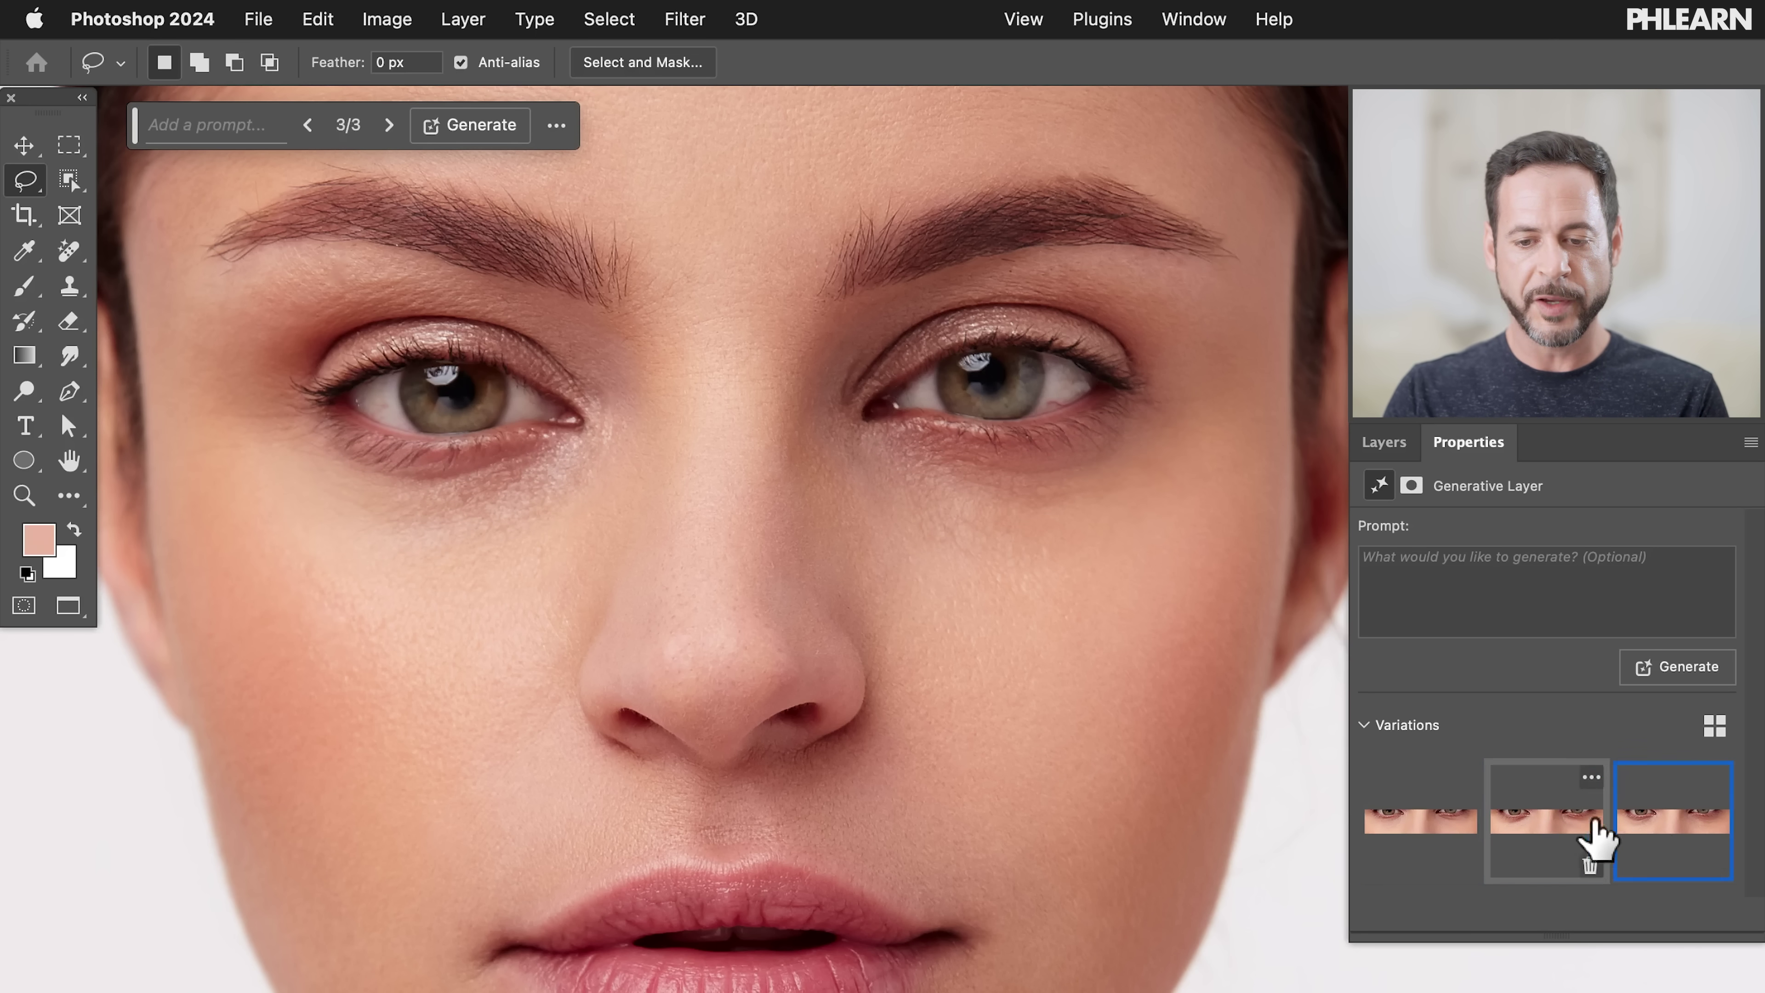
click(1431, 826)
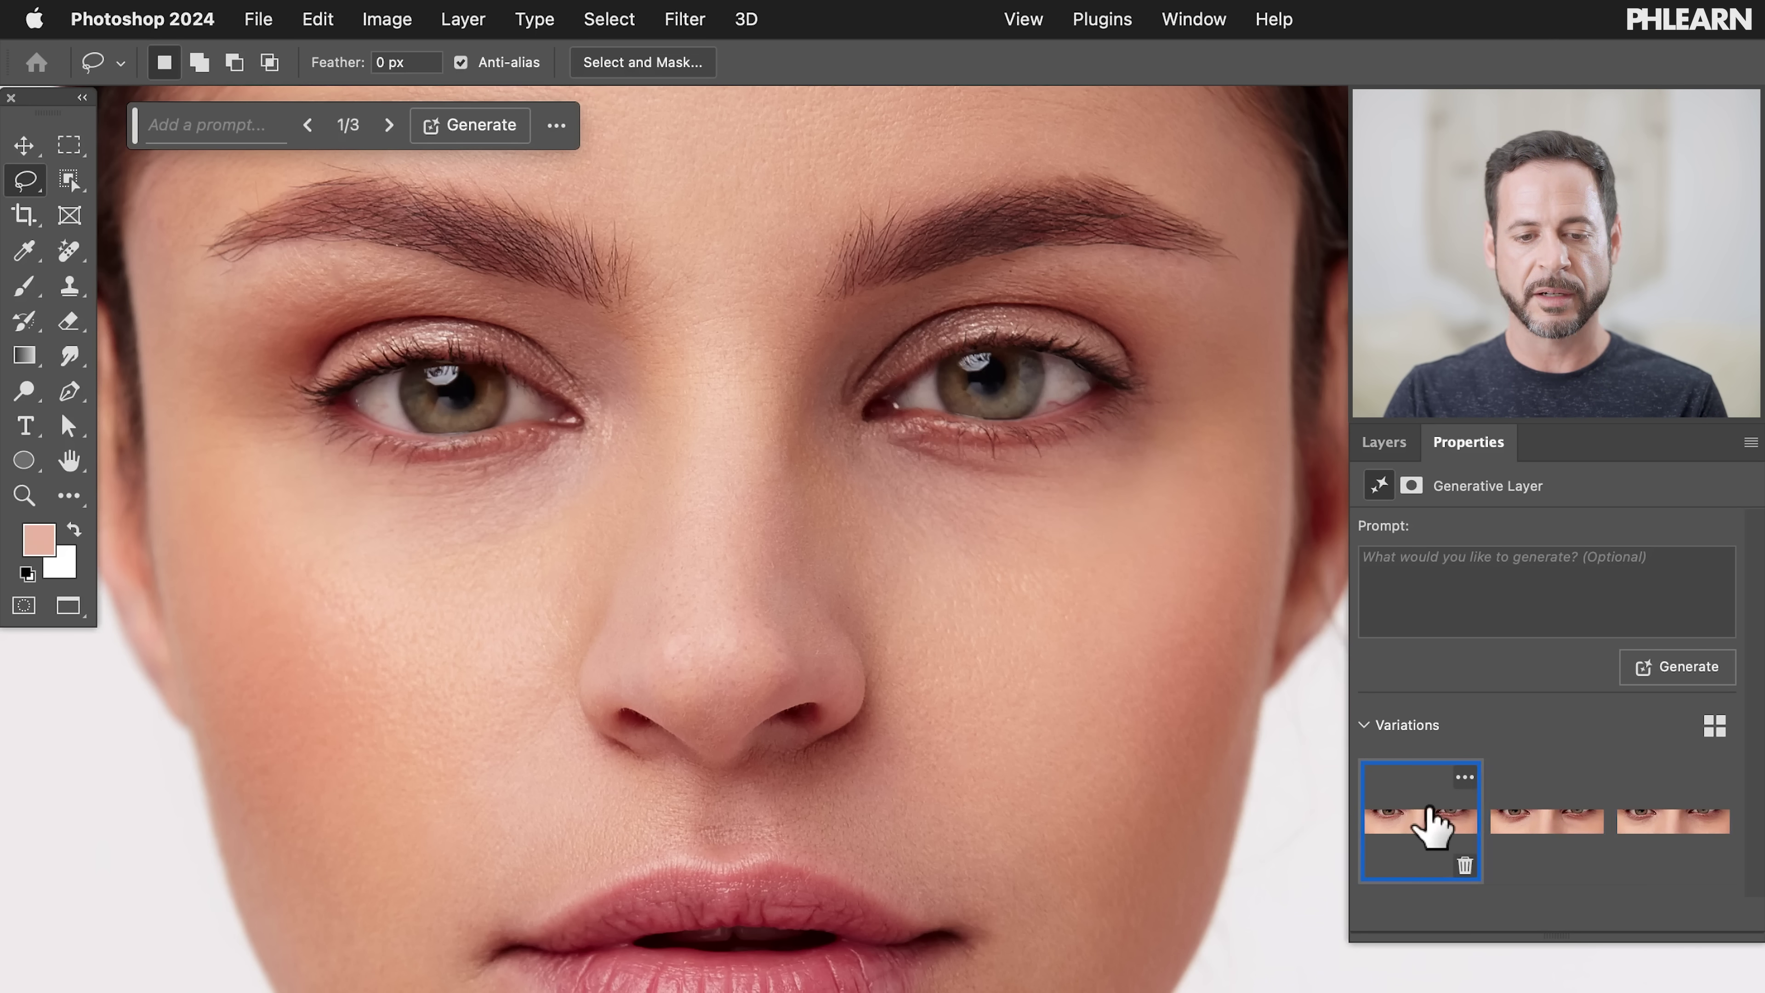
click(1521, 827)
click(1633, 834)
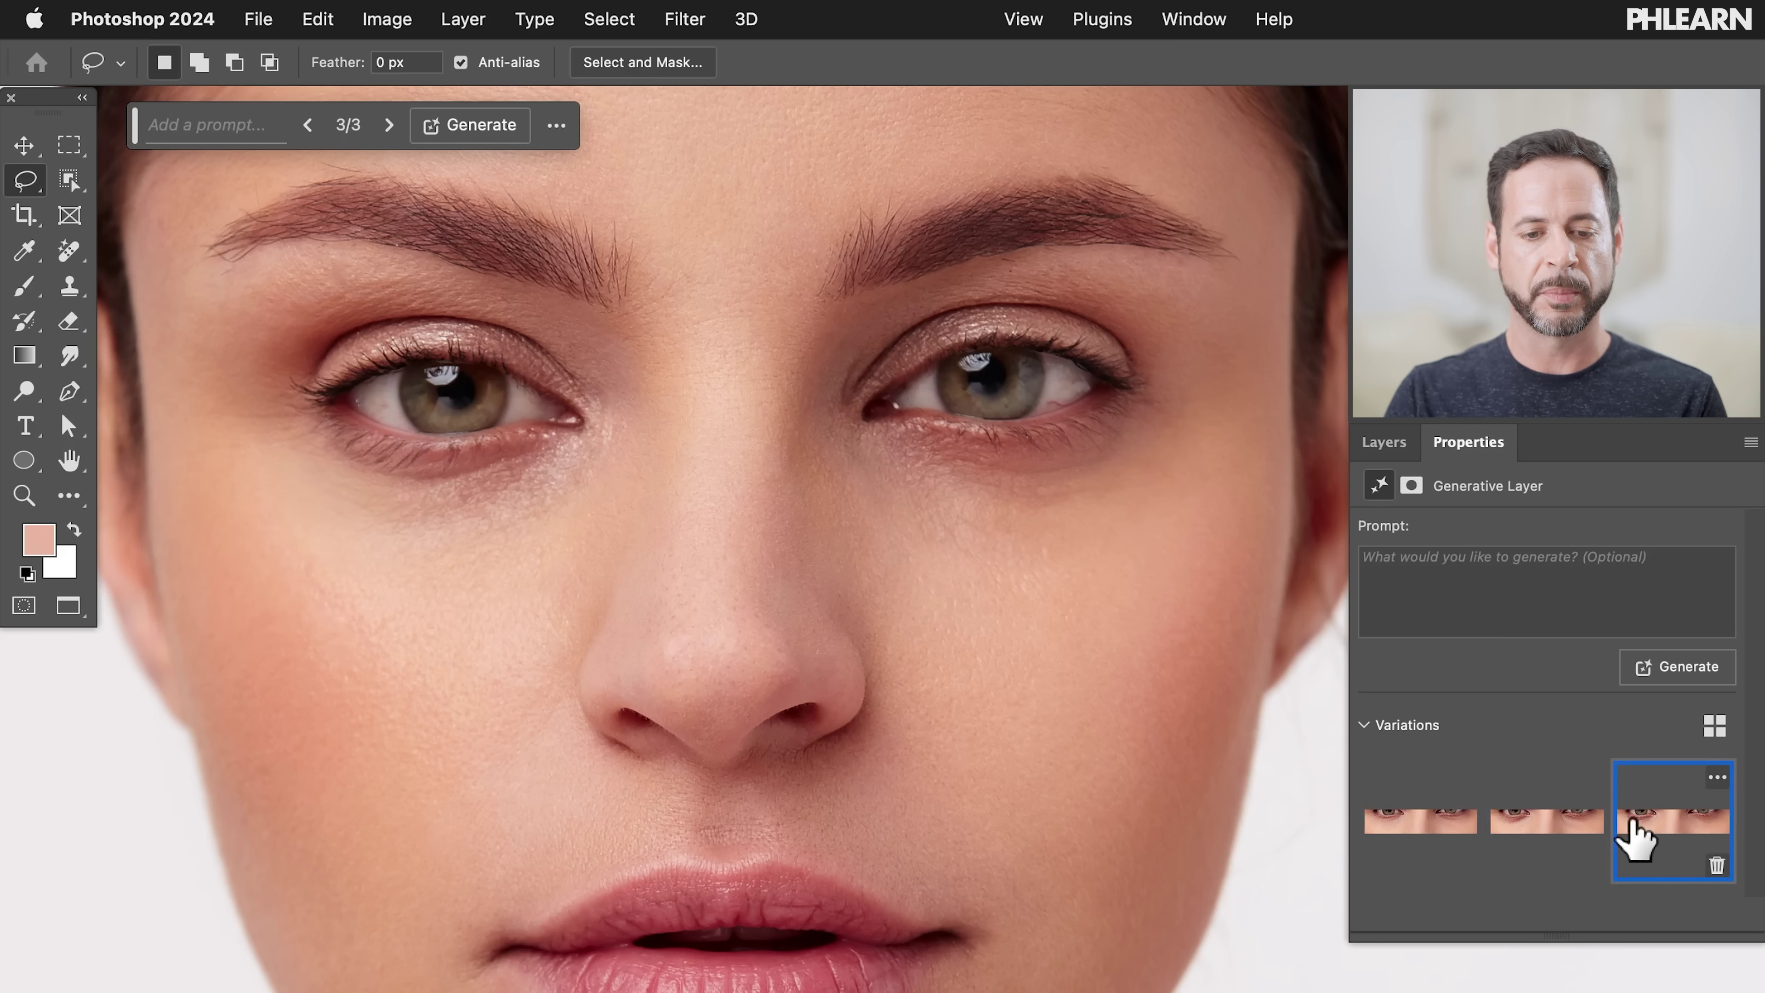
click(1547, 831)
click(1405, 832)
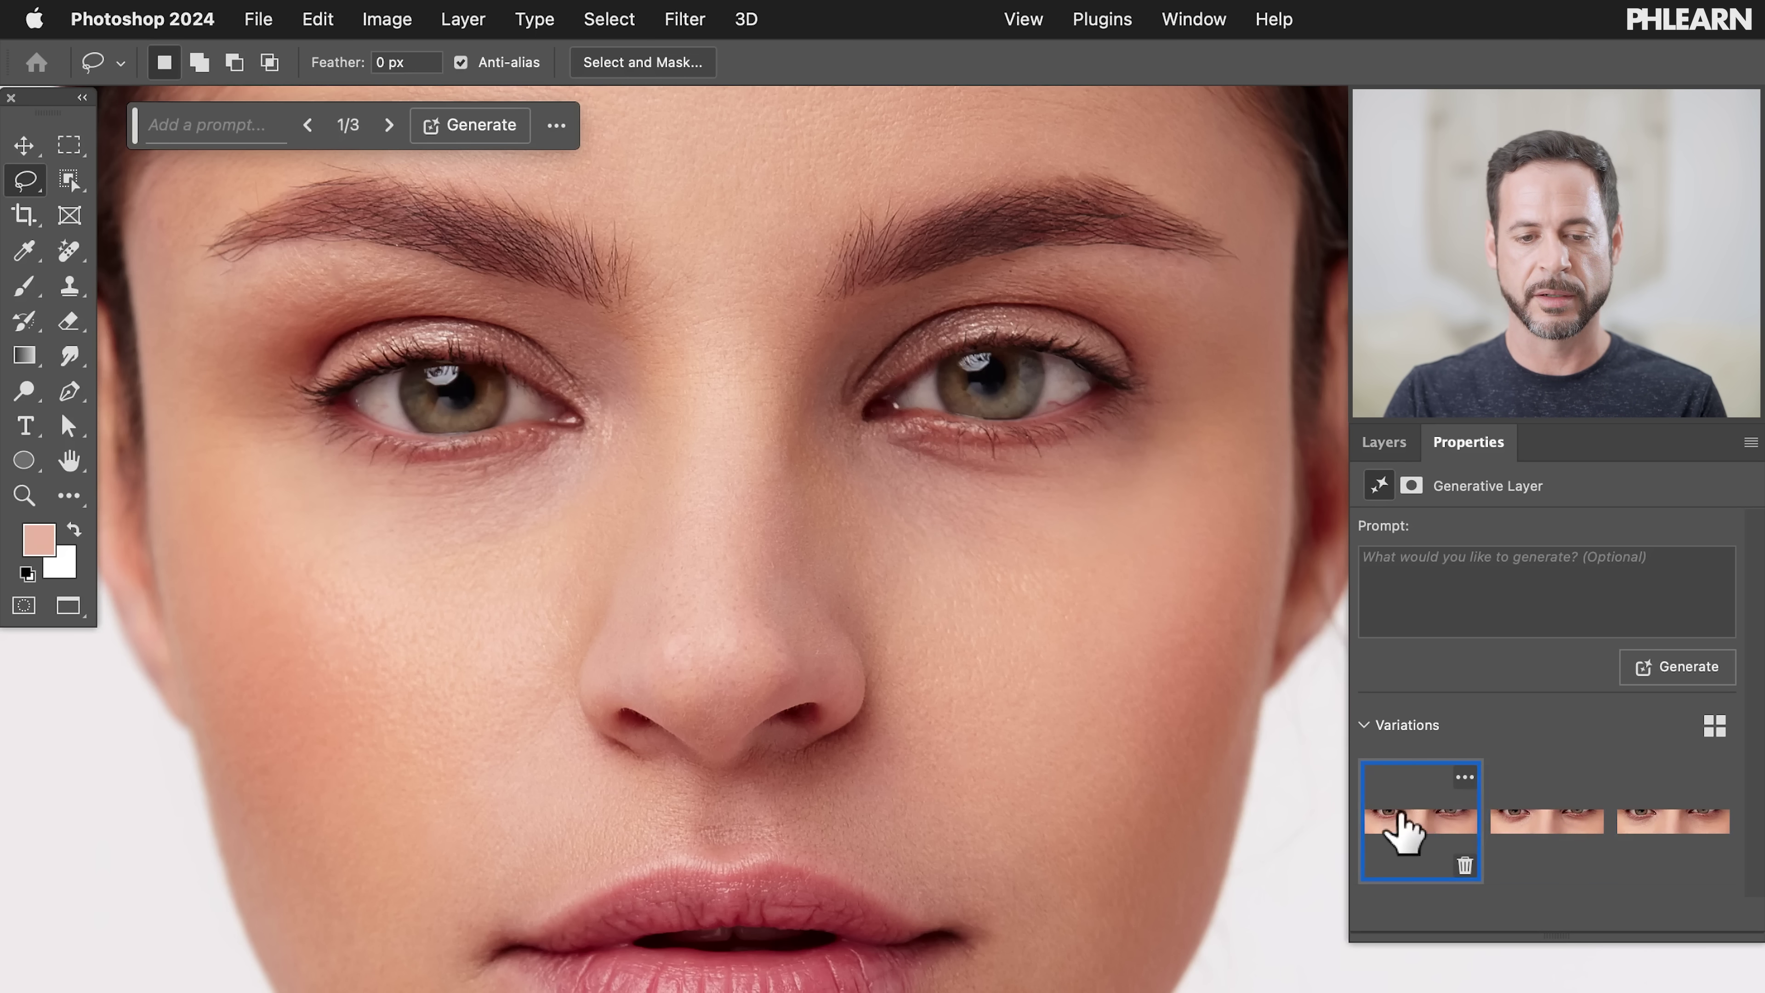
Toggle the visibility of the Generative Fill layer to compare the under-eye skin before and after the fill
click(1386, 443)
click(1367, 627)
click(1367, 627)
click(1367, 627)
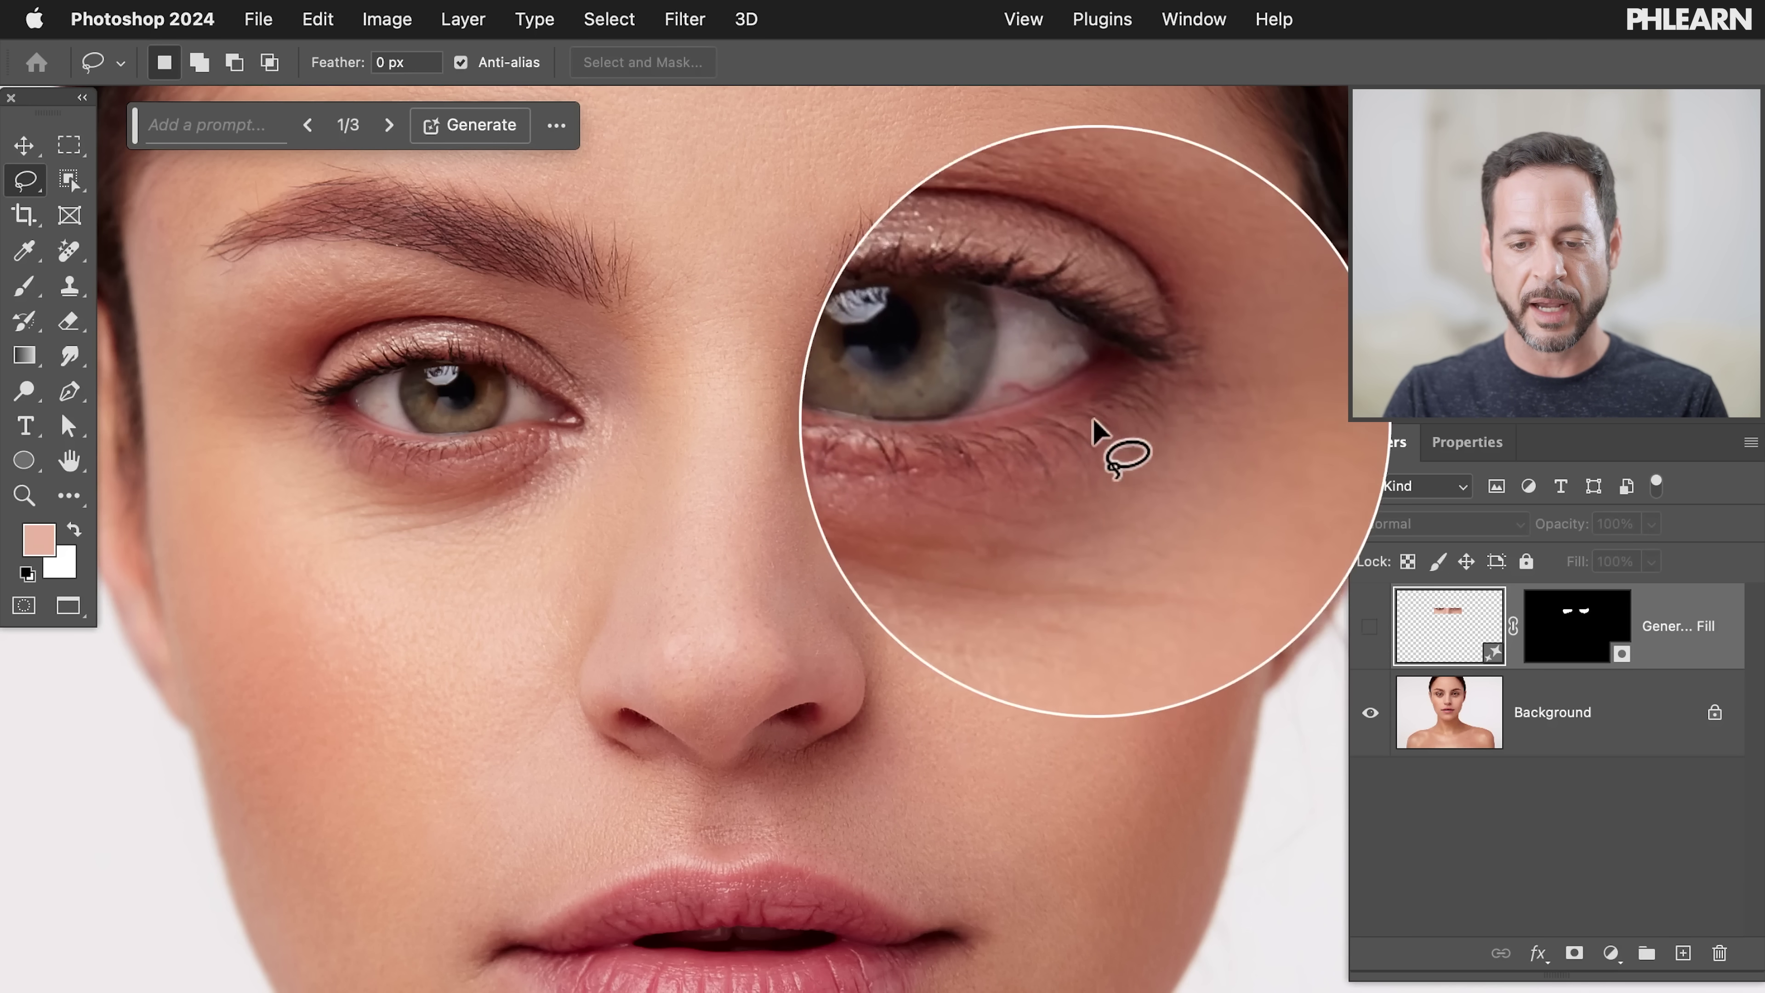
click(1363, 626)
click(1364, 627)
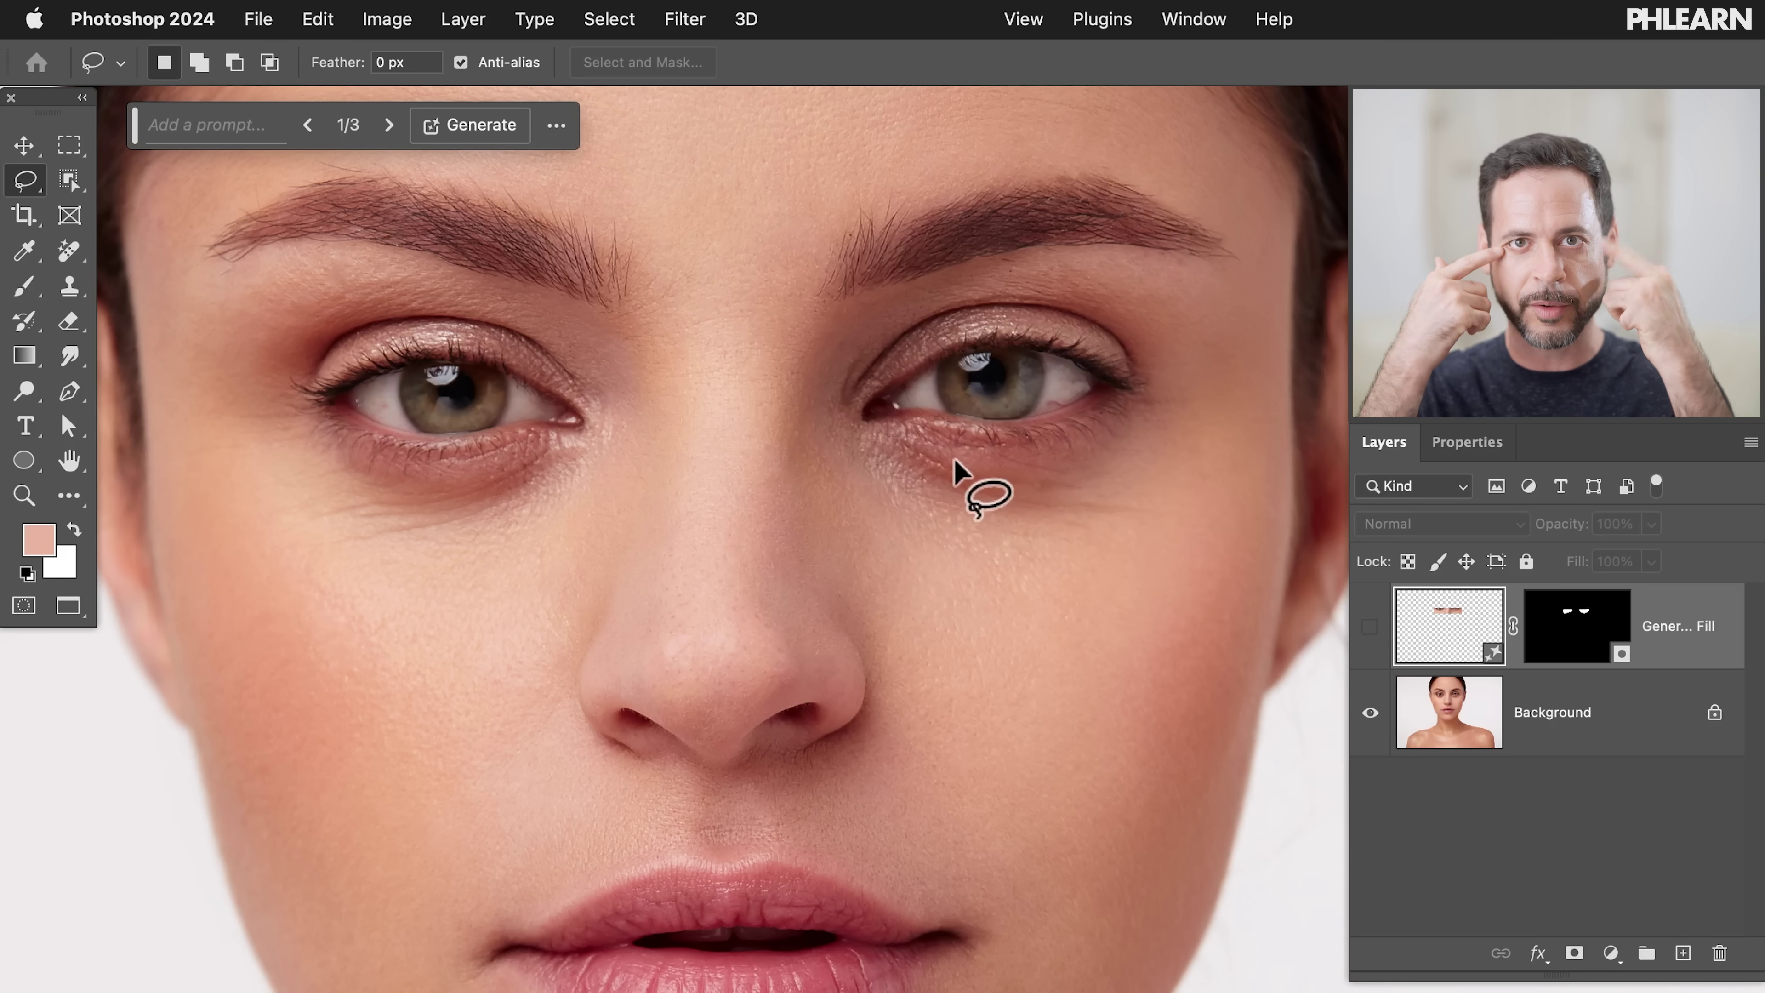
click(1367, 627)
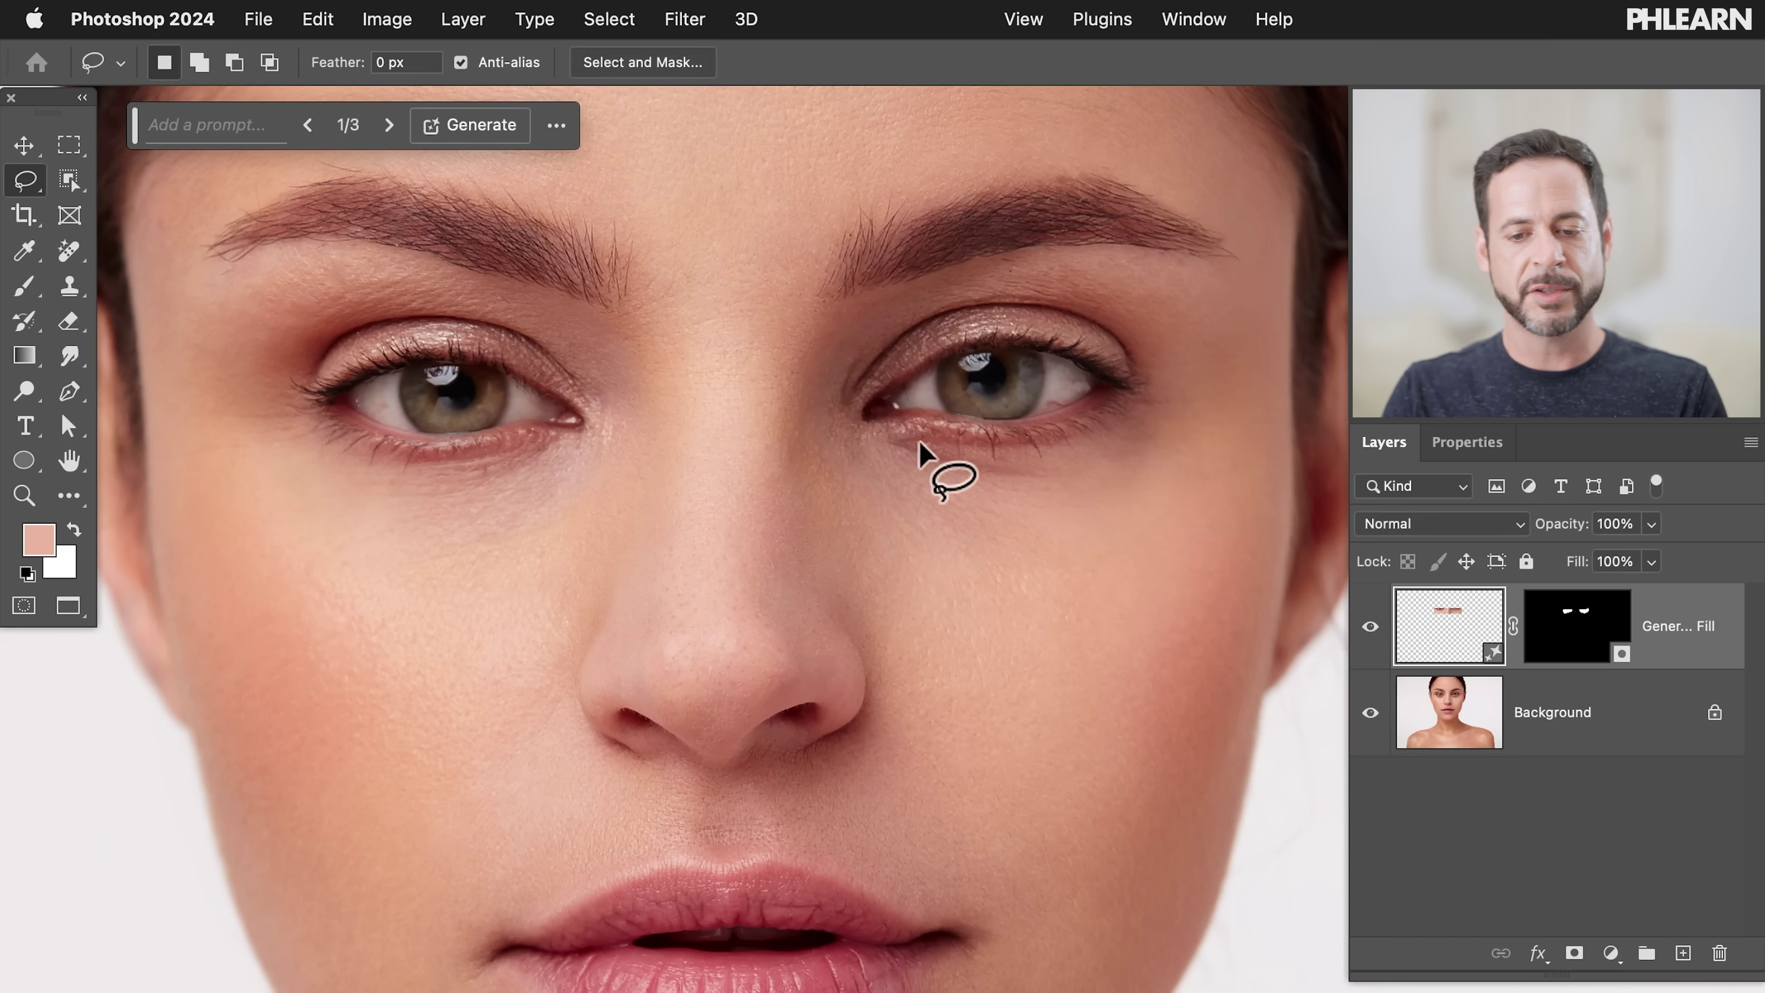
click(1367, 627)
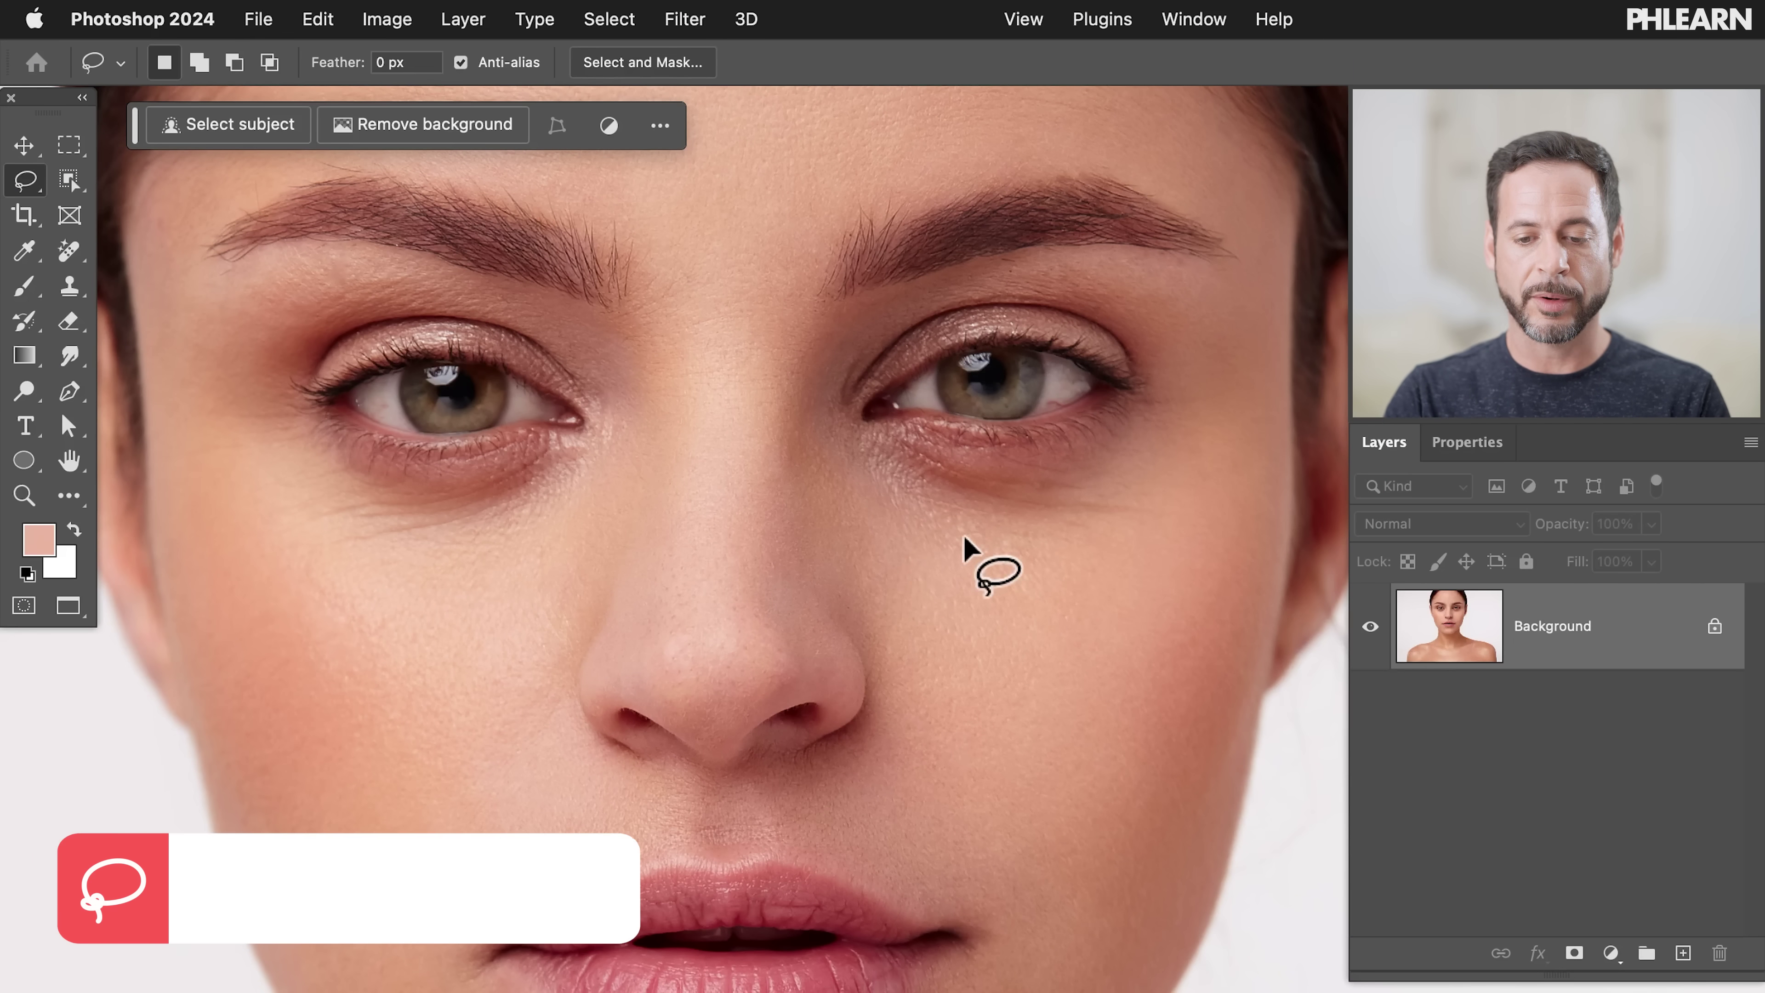
Lasso a generous area of skin beneath each eye, following the lower lash line and combining both areas into one selection
mouse_move(873, 535)
mouse_down()
mouse_move(832, 461)
mouse_move(874, 421)
mouse_up()
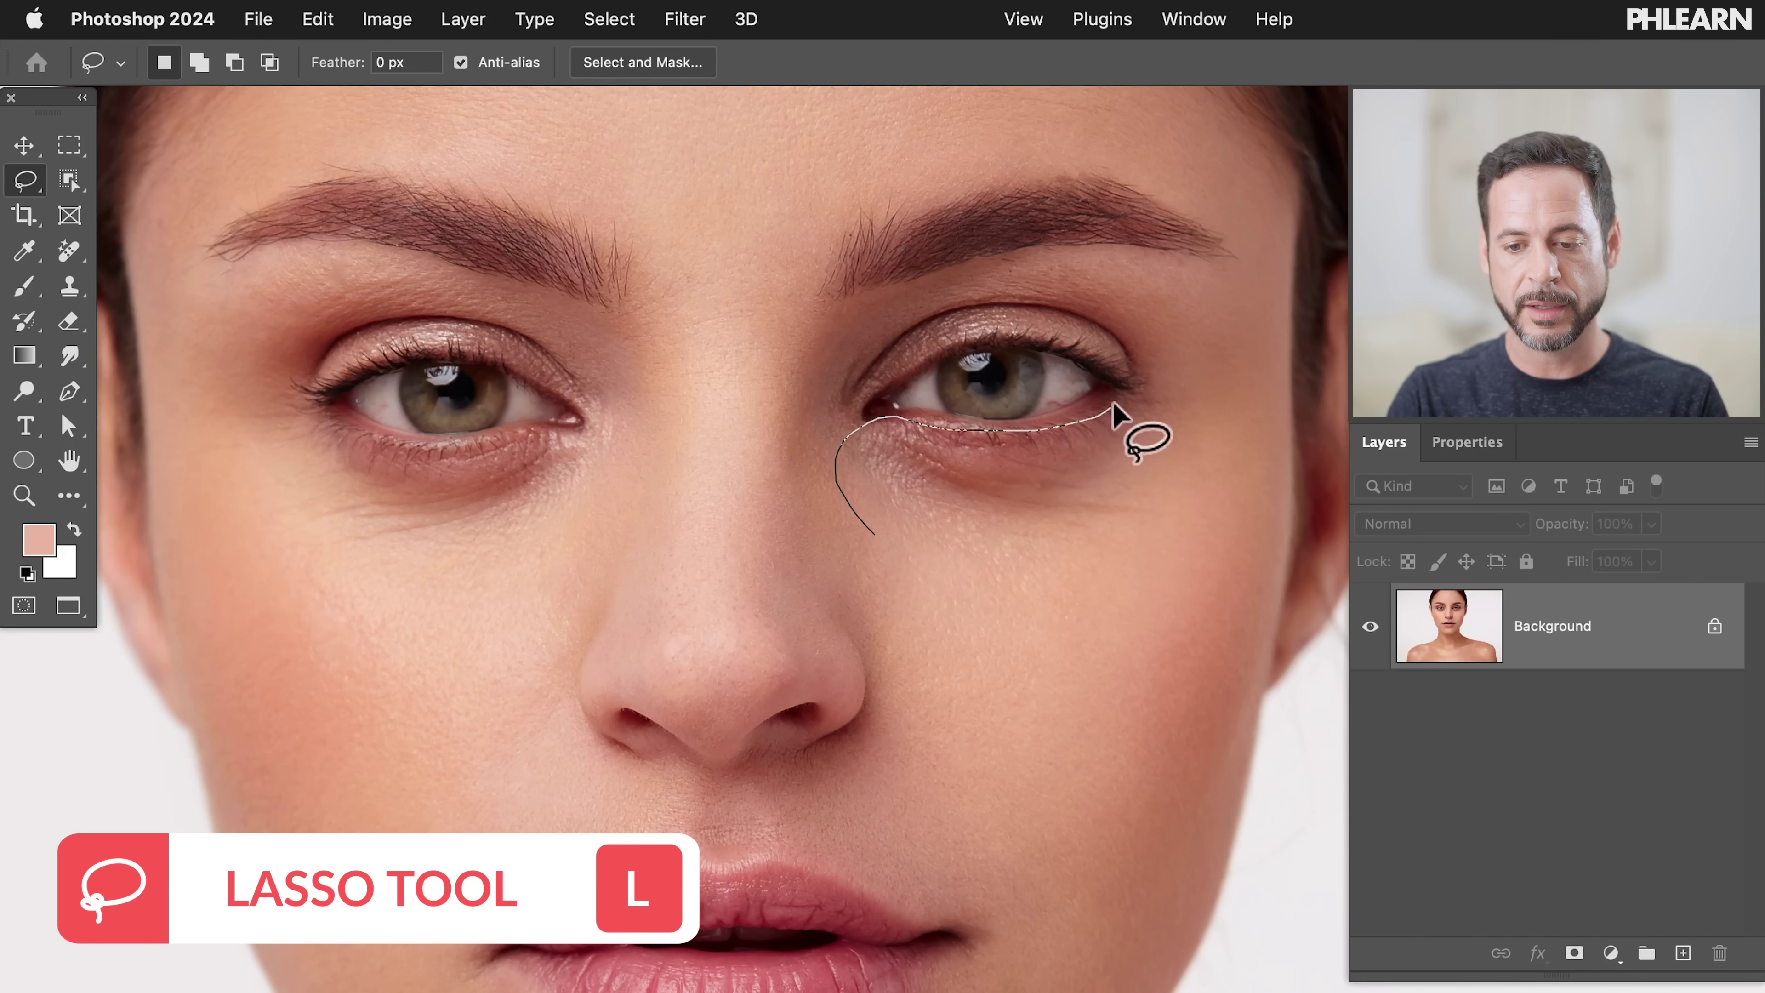
mouse_move(1175, 418)
mouse_down()
mouse_move(1181, 467)
mouse_move(1149, 548)
mouse_up()
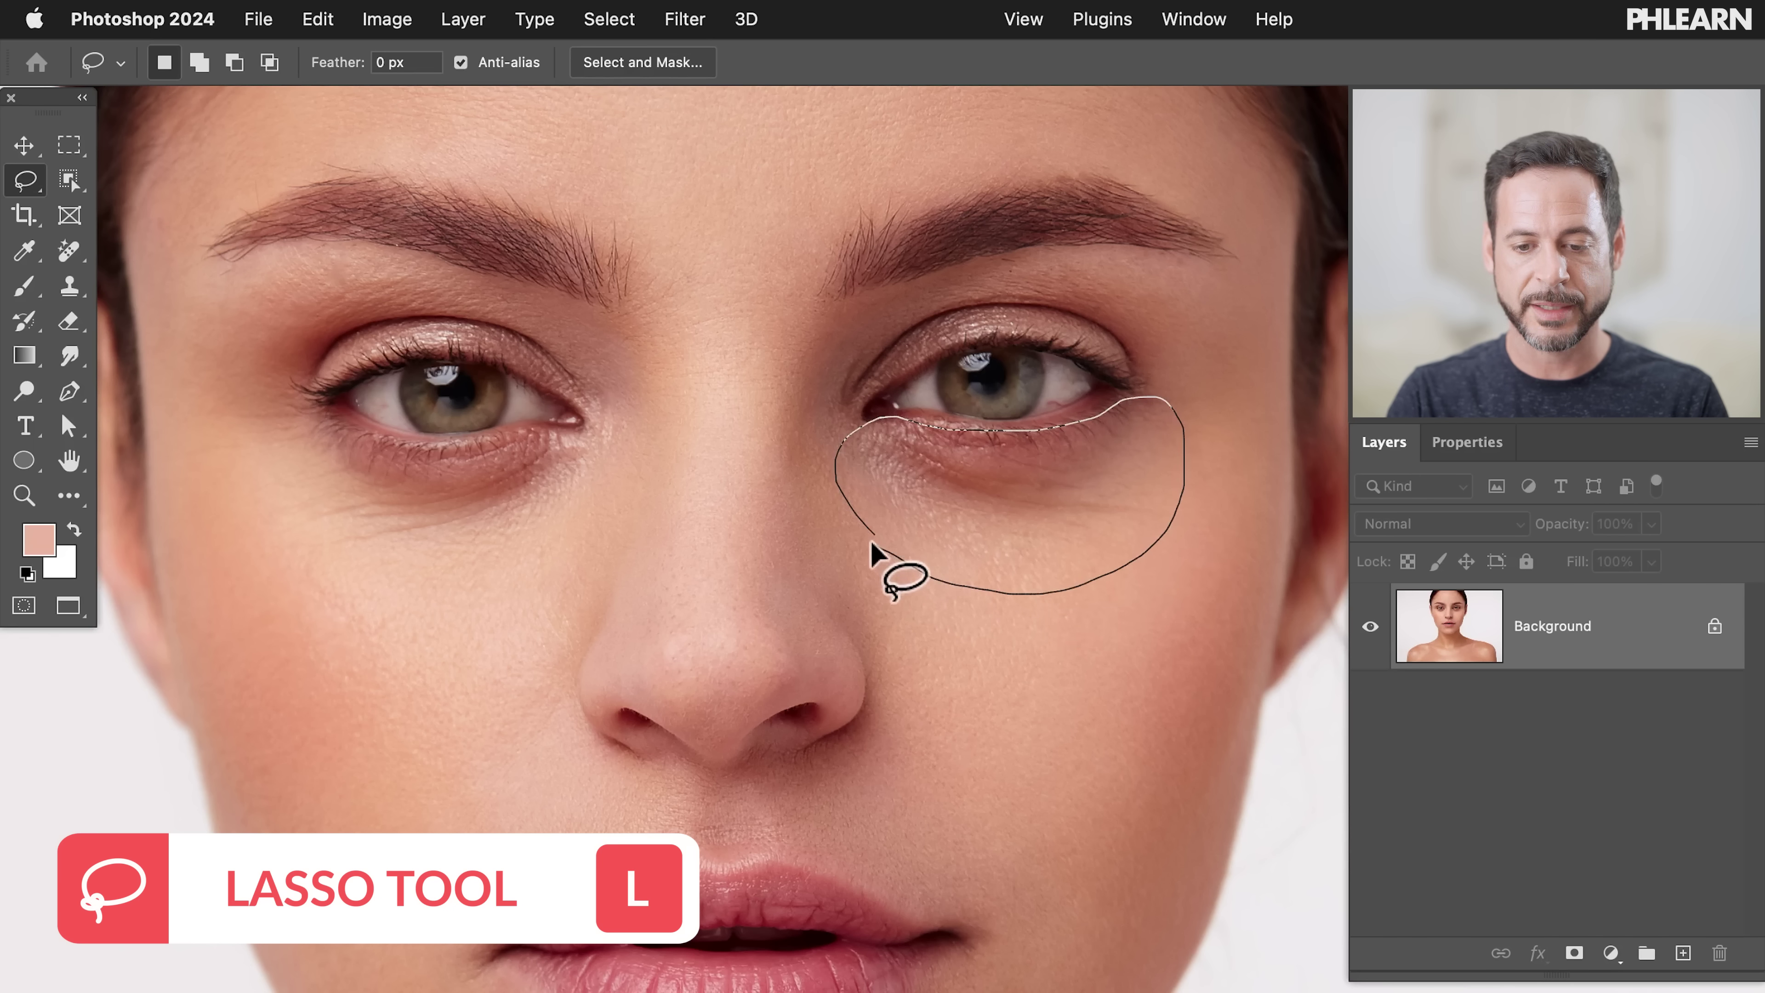
drag(873, 544, 873, 537)
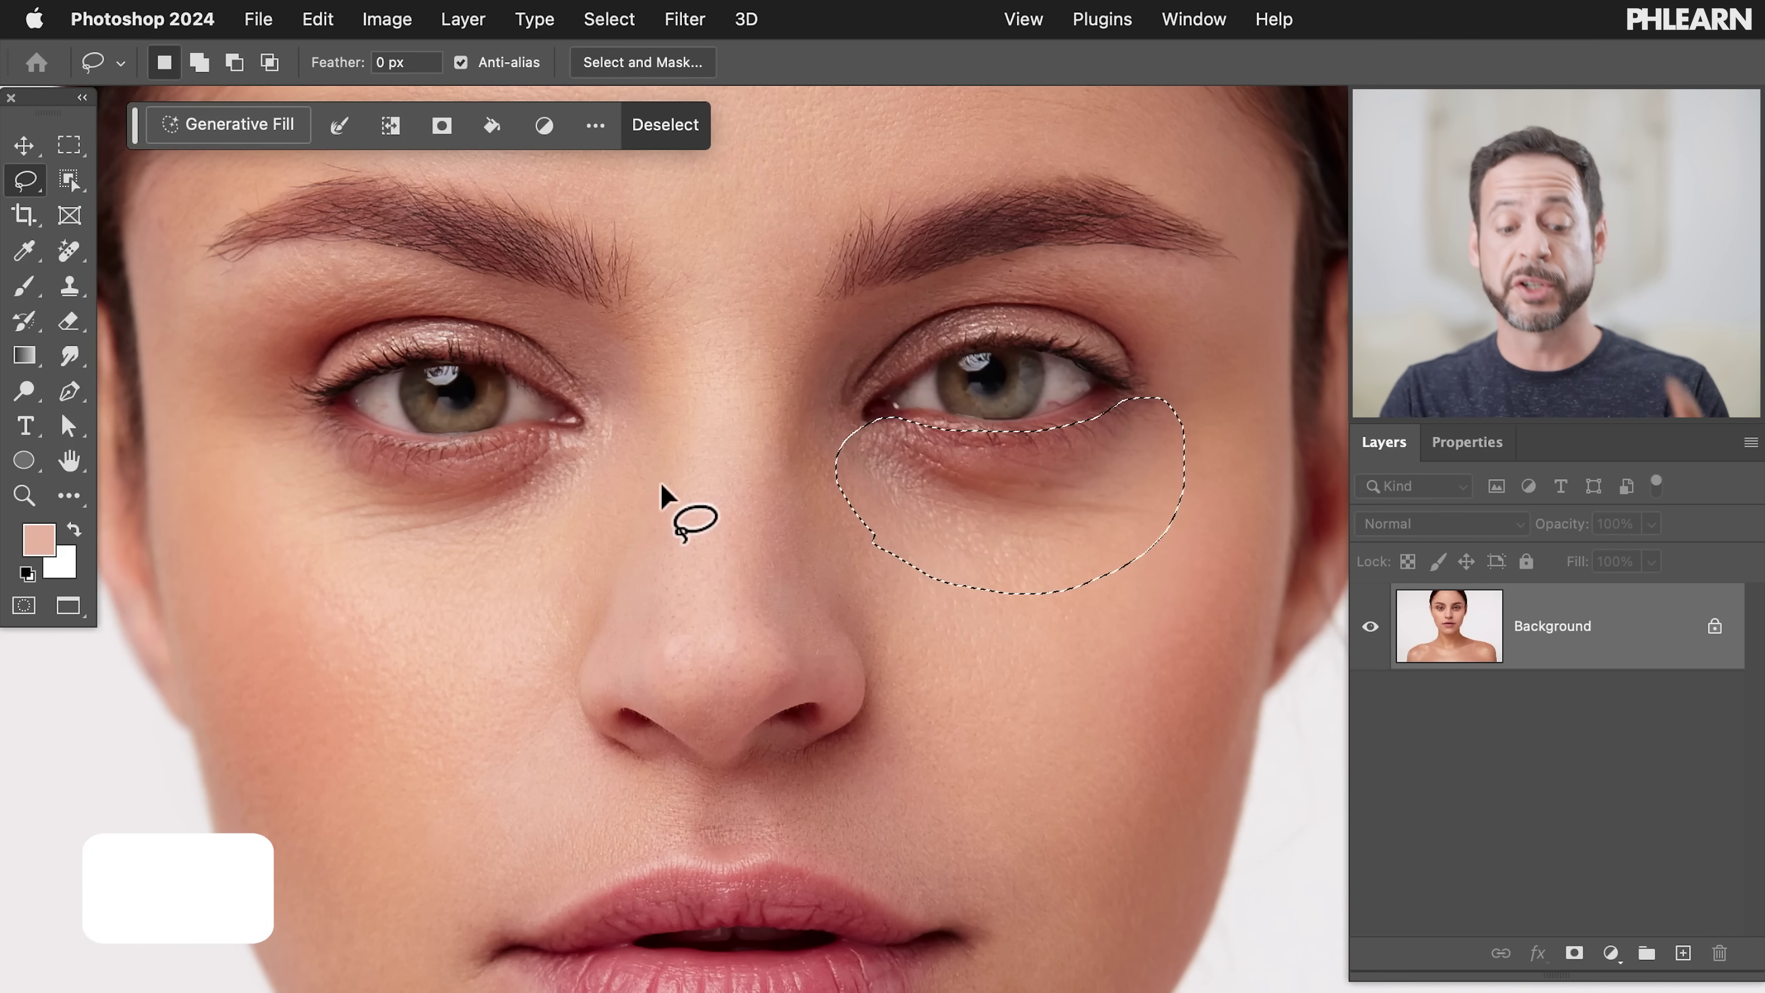
drag(576, 511, 606, 462)
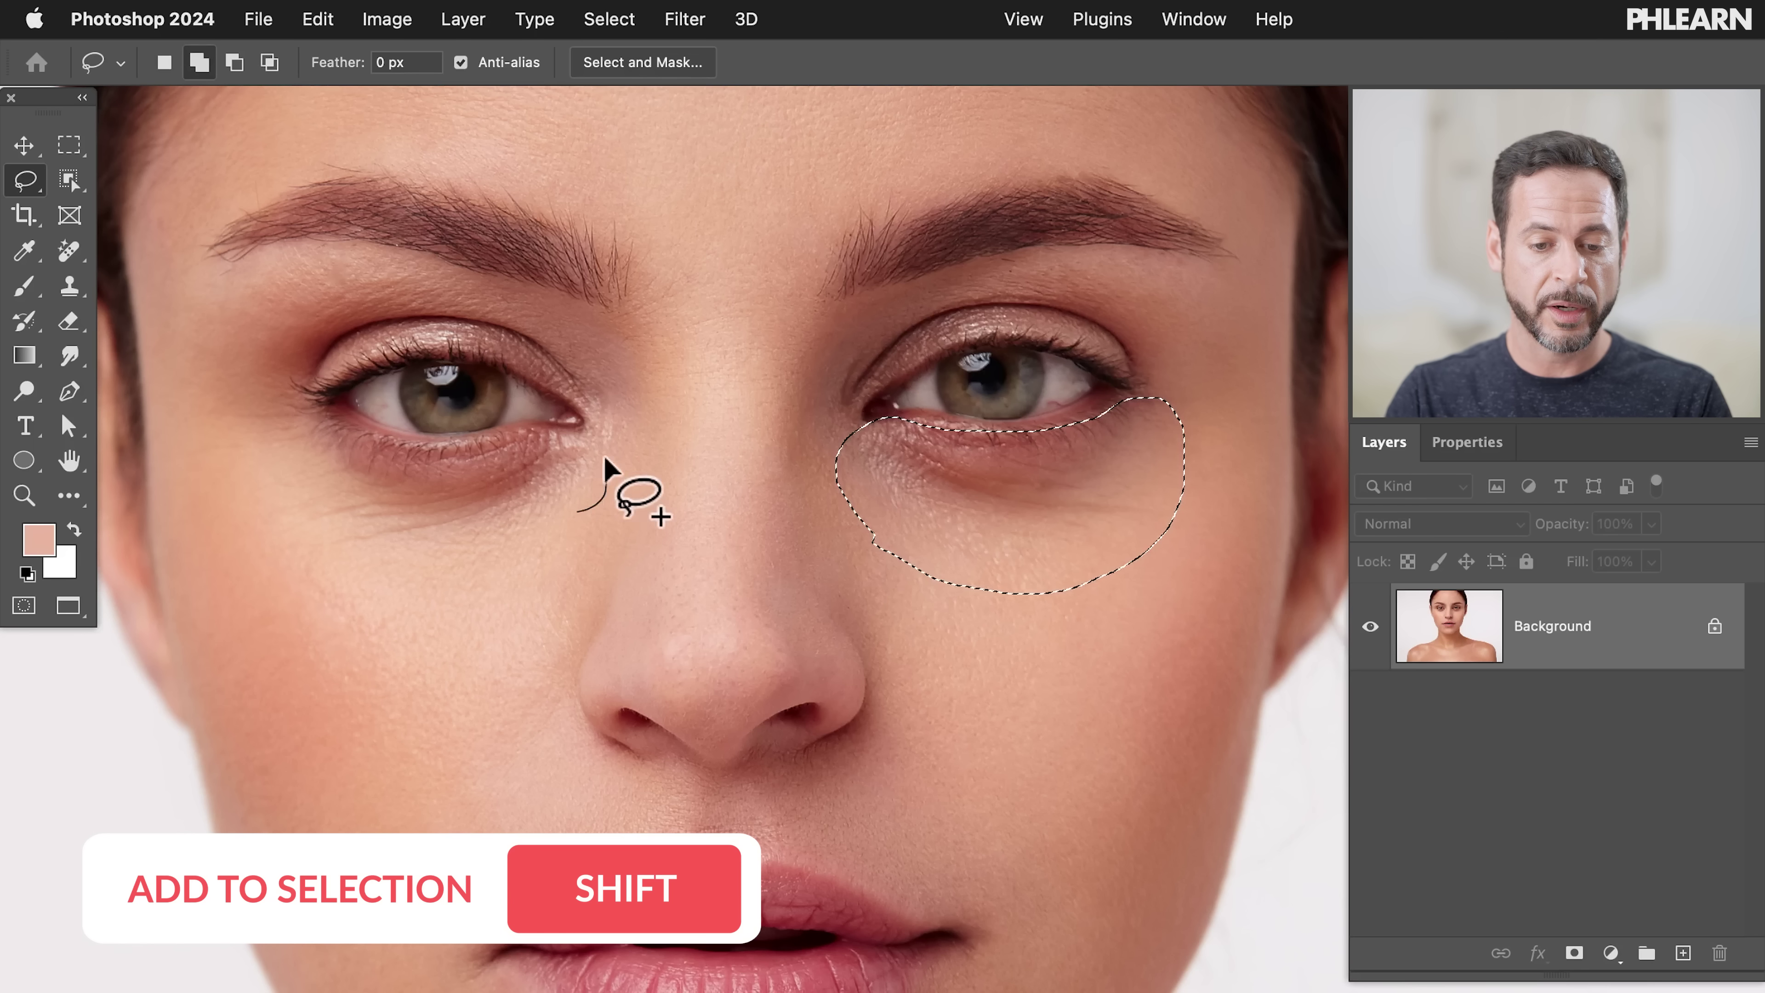
mouse_move(453, 449)
mouse_down()
mouse_move(282, 411)
mouse_move(241, 438)
mouse_up()
mouse_move(234, 540)
mouse_down()
mouse_move(286, 581)
mouse_move(385, 605)
mouse_up()
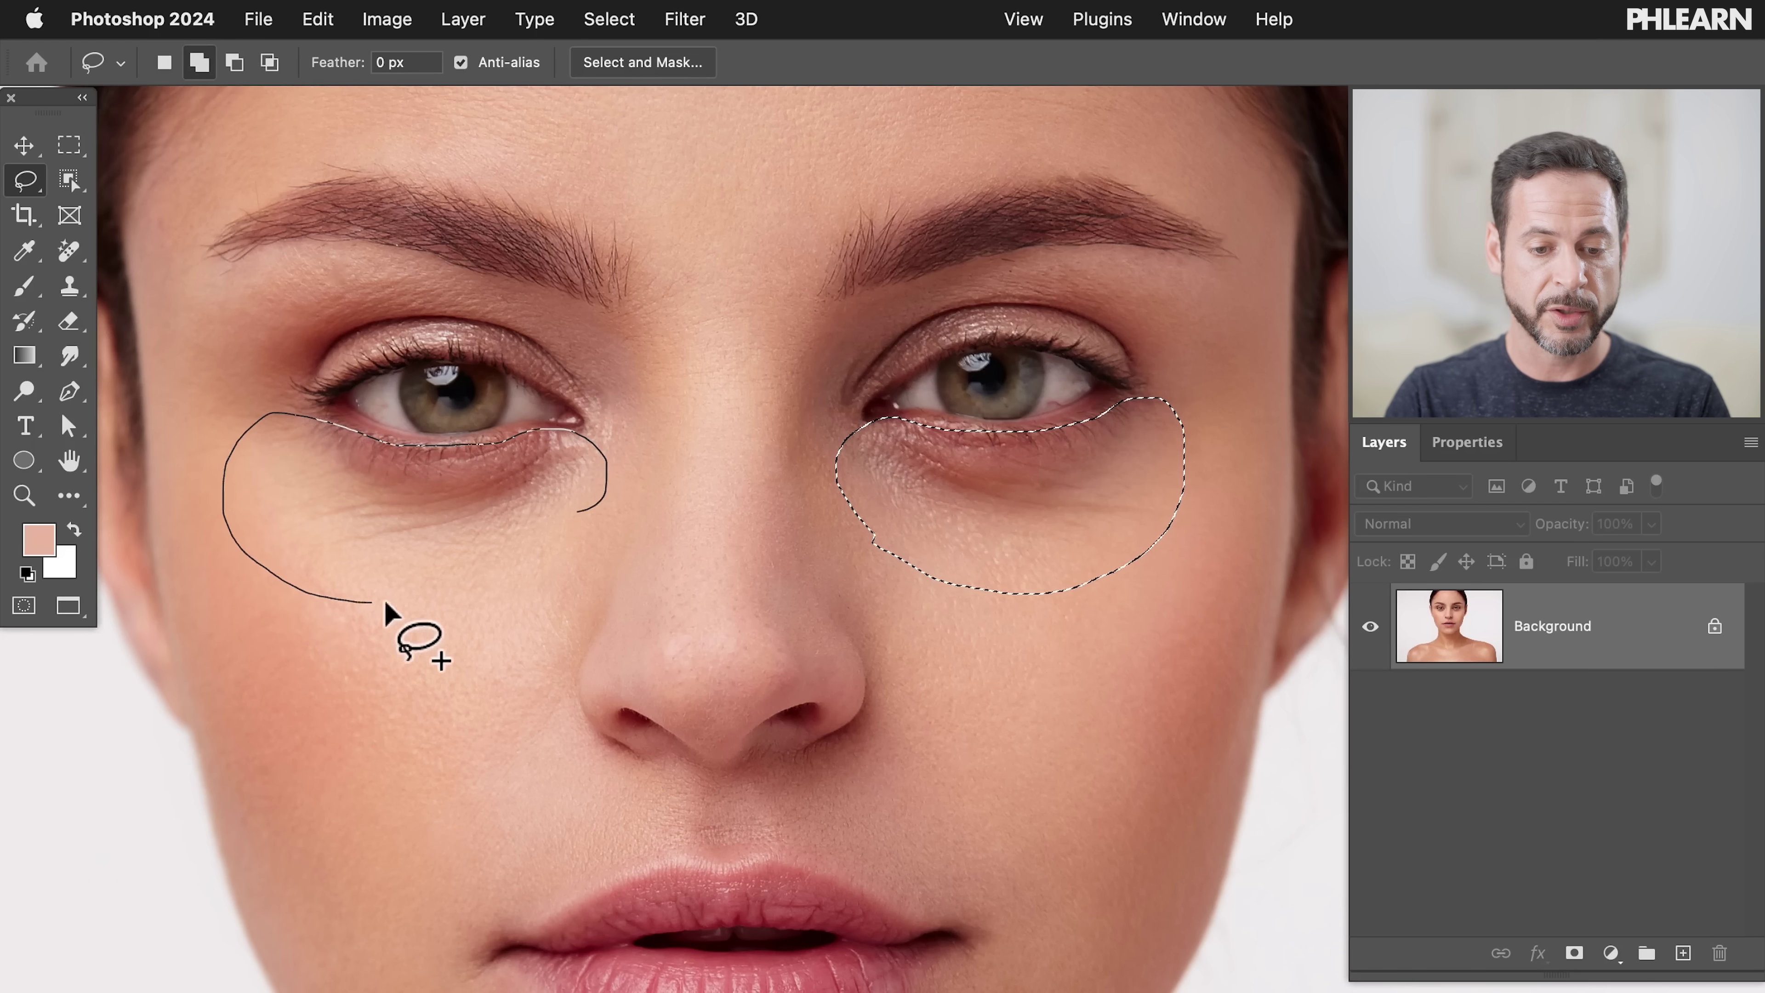
drag(511, 584, 606, 494)
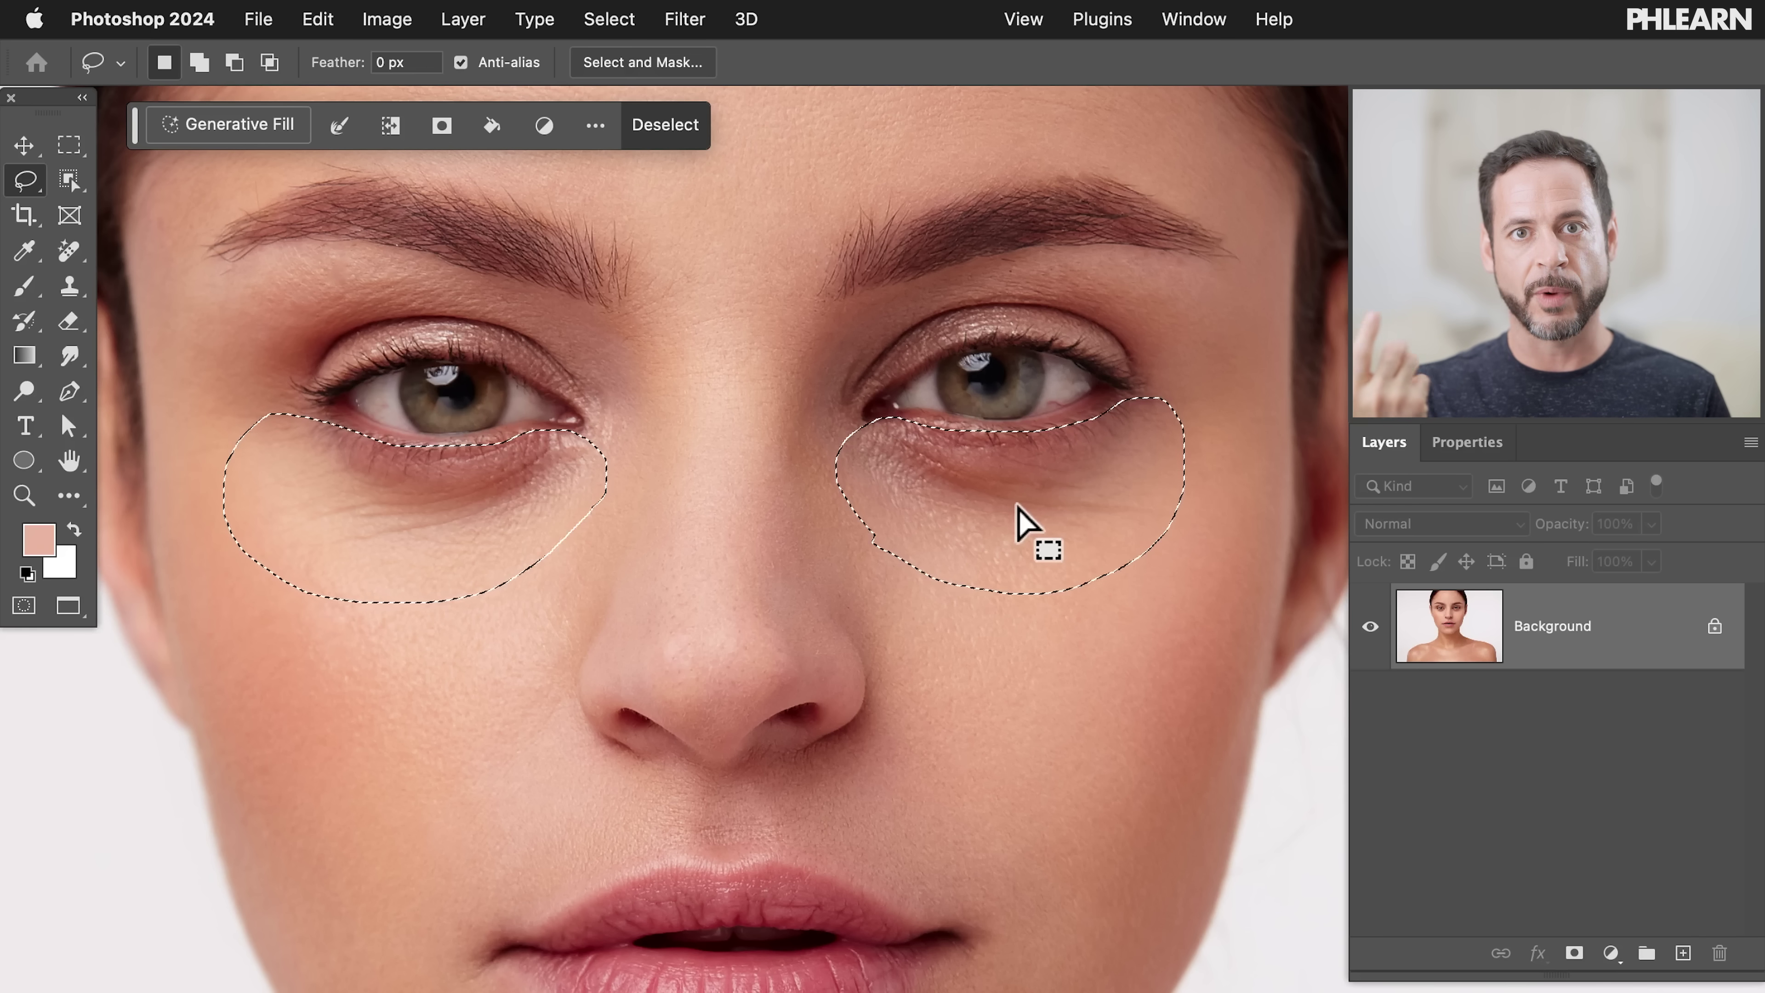
Add a blank layer above the Background and sample the darker skin tone under the eye as the Brush colour
click(1683, 952)
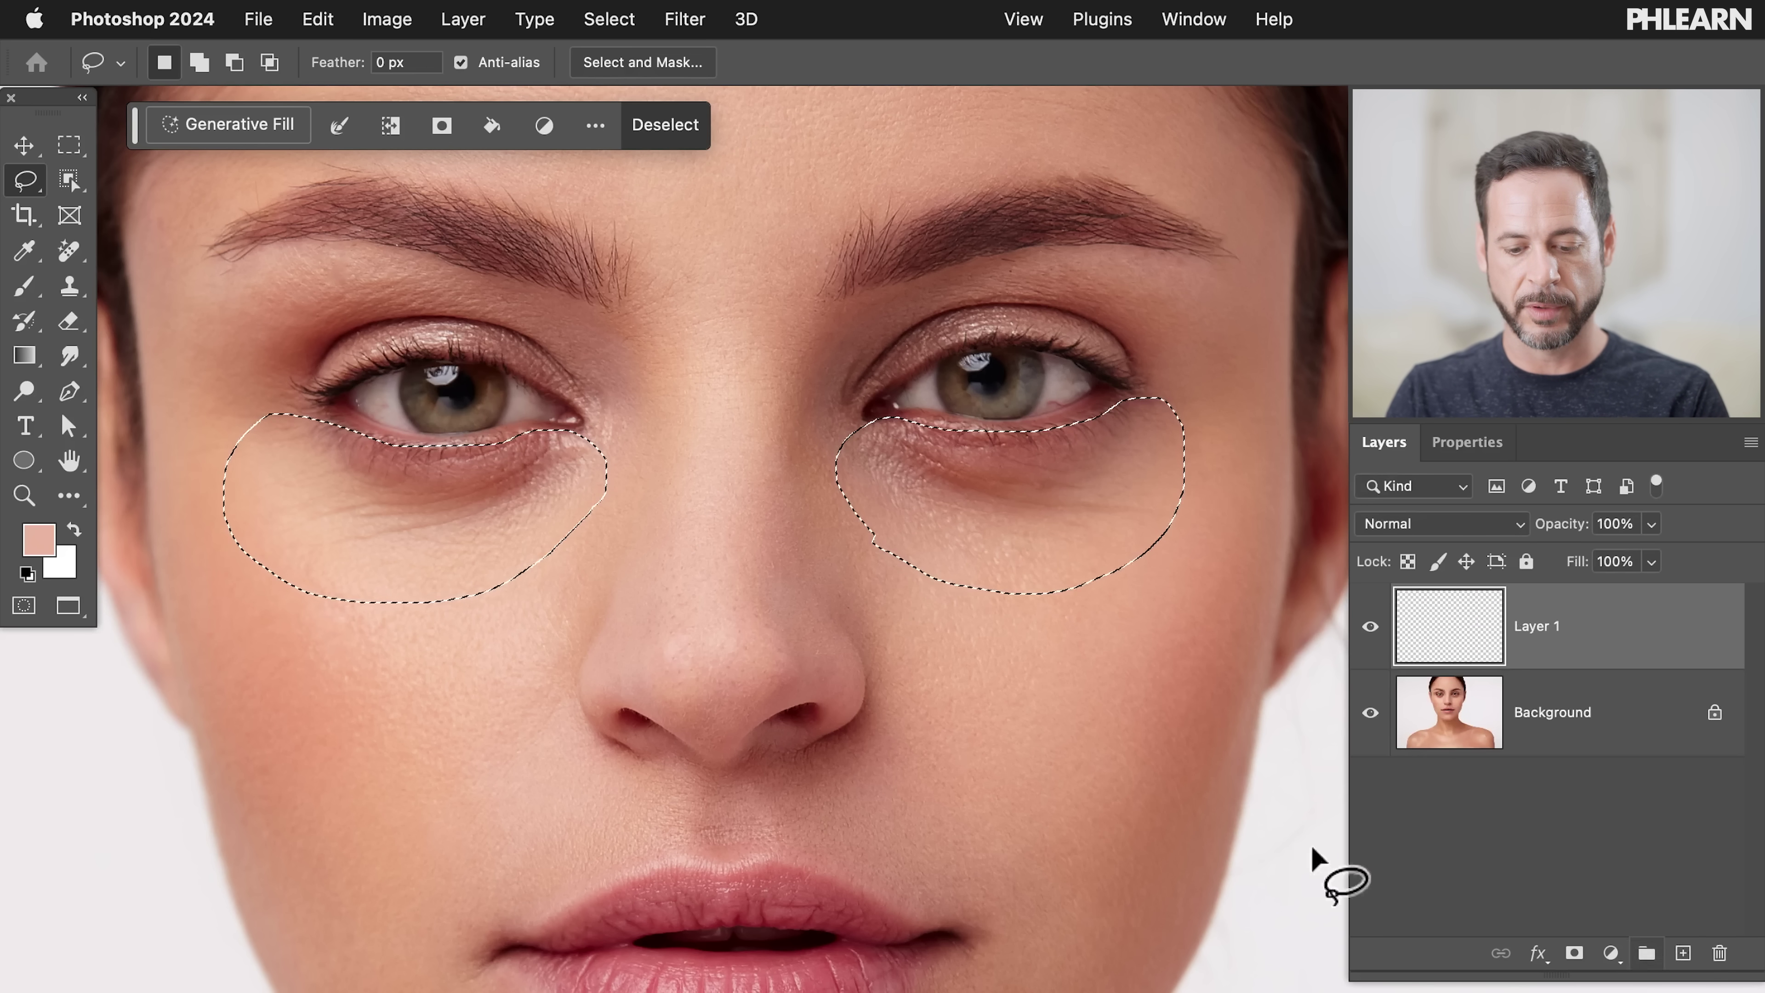
key(b)
alt+click(993, 485)
Try painting the sampled colour inside the under-eye selection with the selection outline hidden
mouse_move(993, 484)
mouse_down()
mouse_move(969, 505)
mouse_move(946, 445)
mouse_move(1228, 680)
mouse_up()
key(super+h)
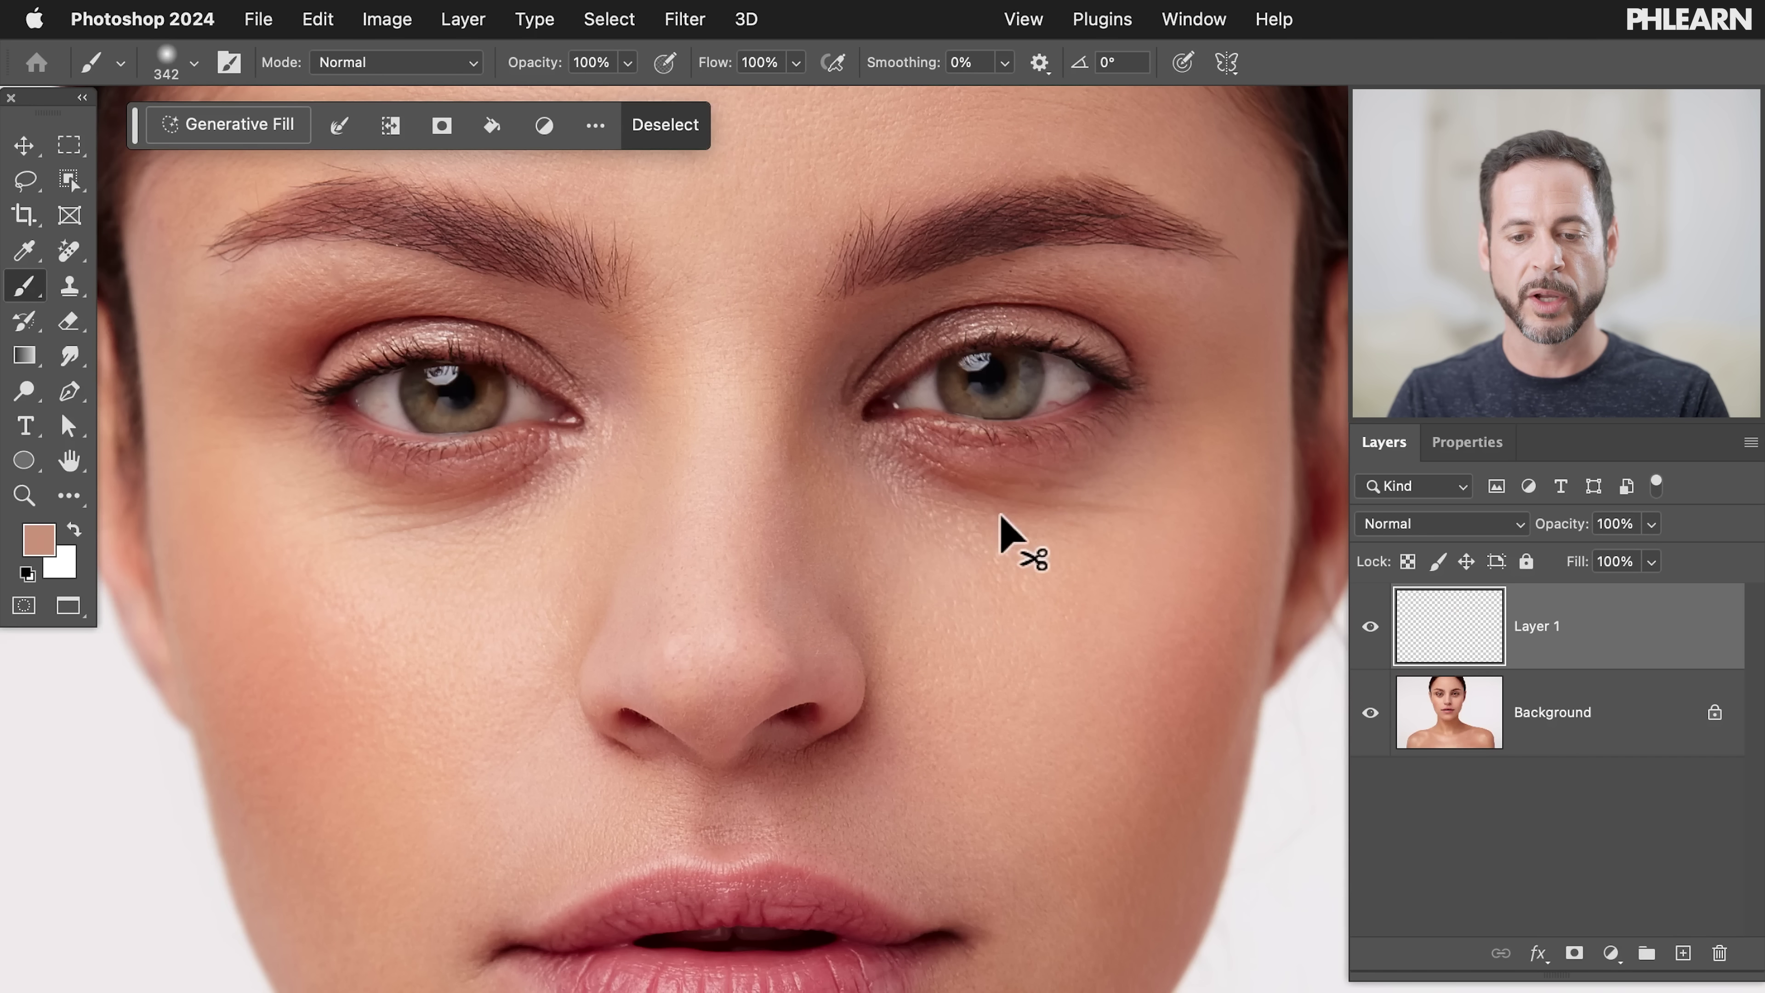
key(super+z)
key(super+shift+z)
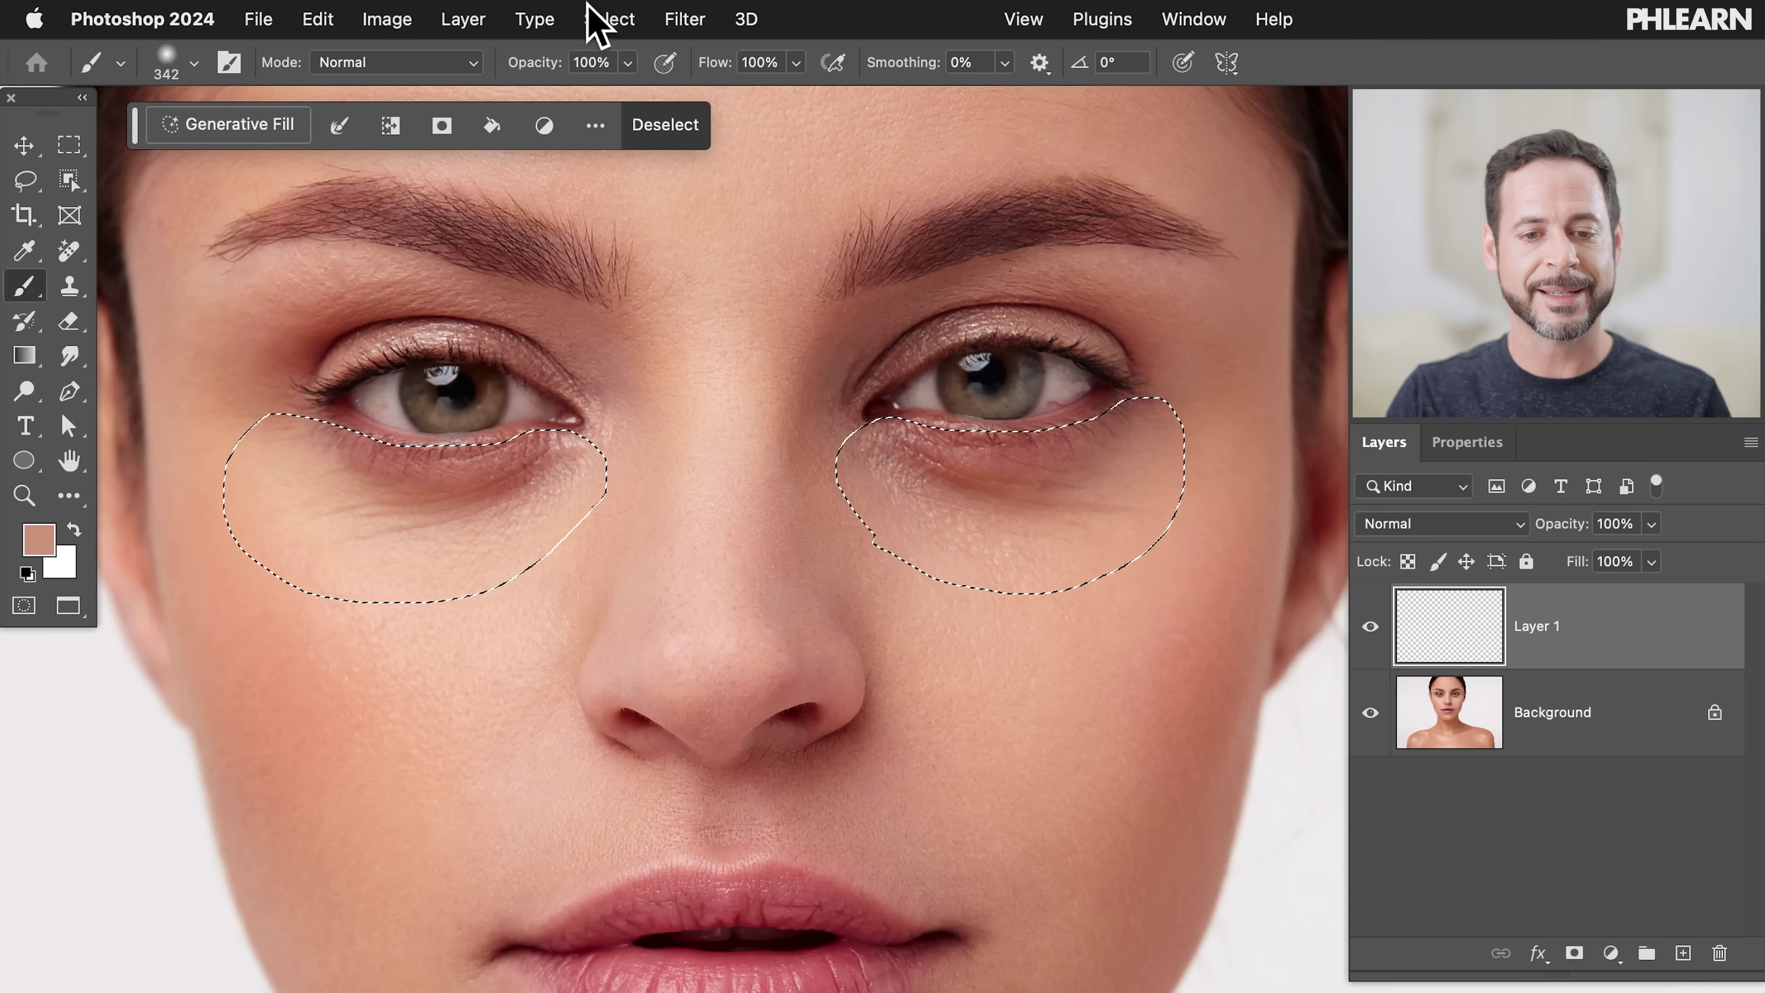
click(594, 19)
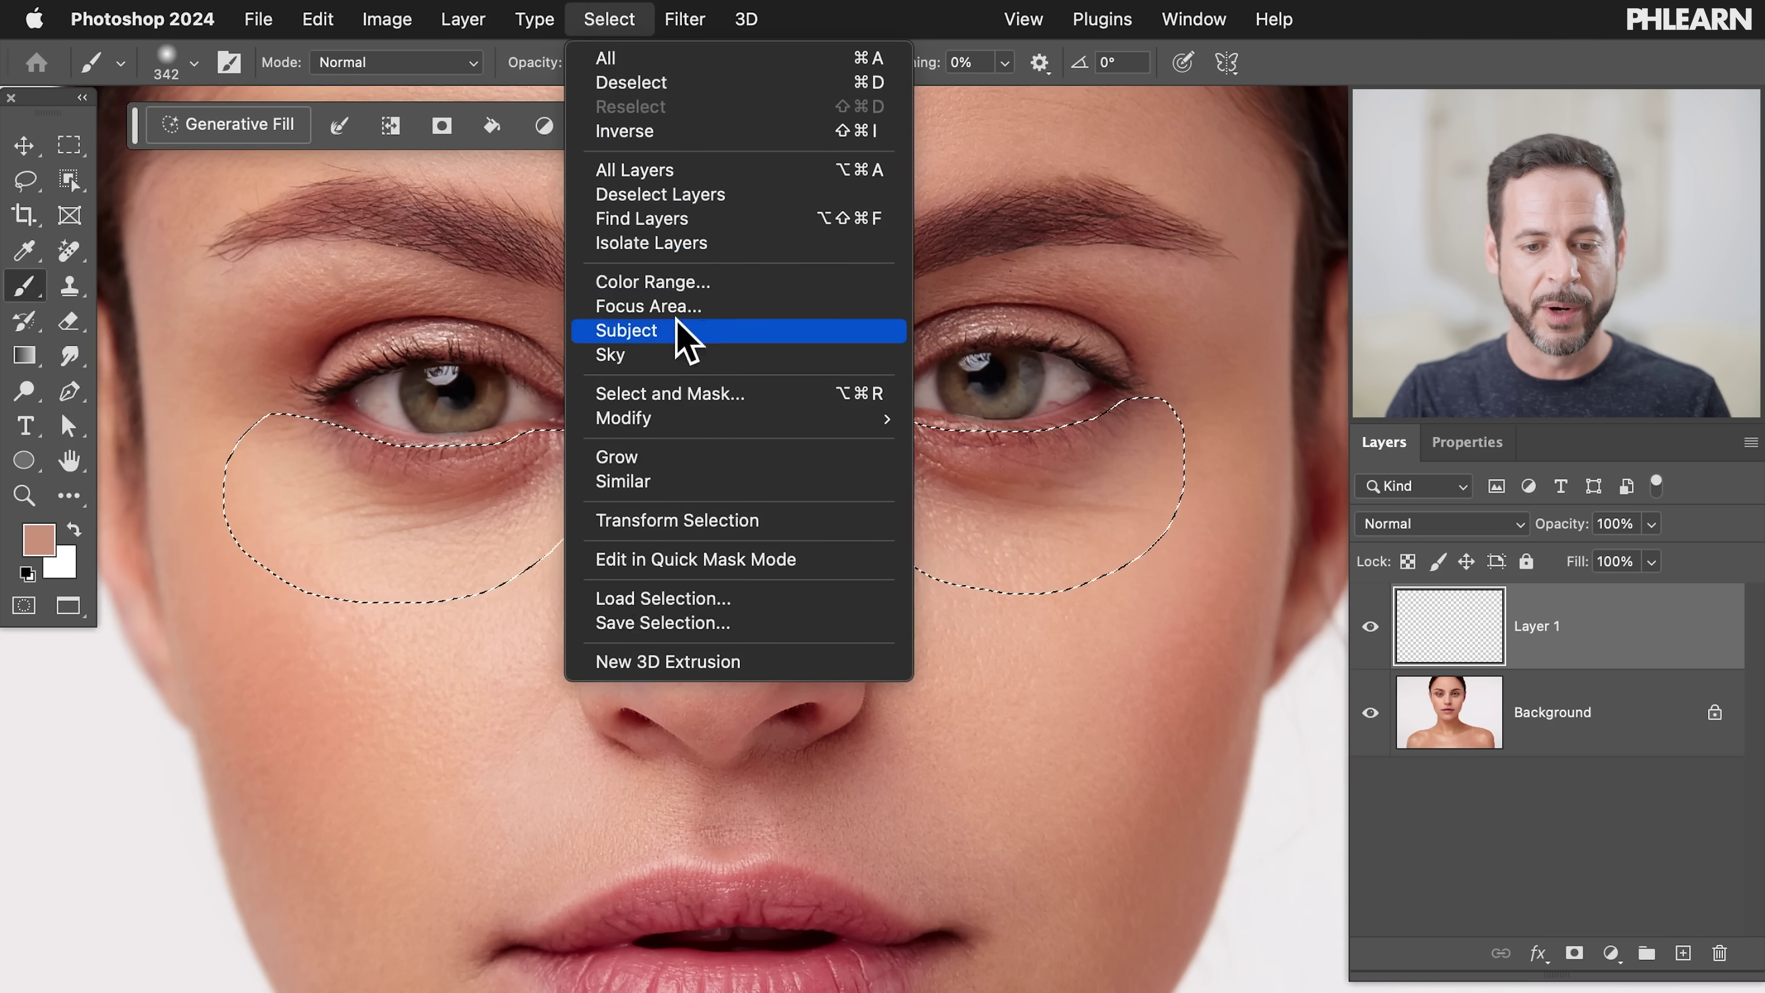
mouse_move(694, 420)
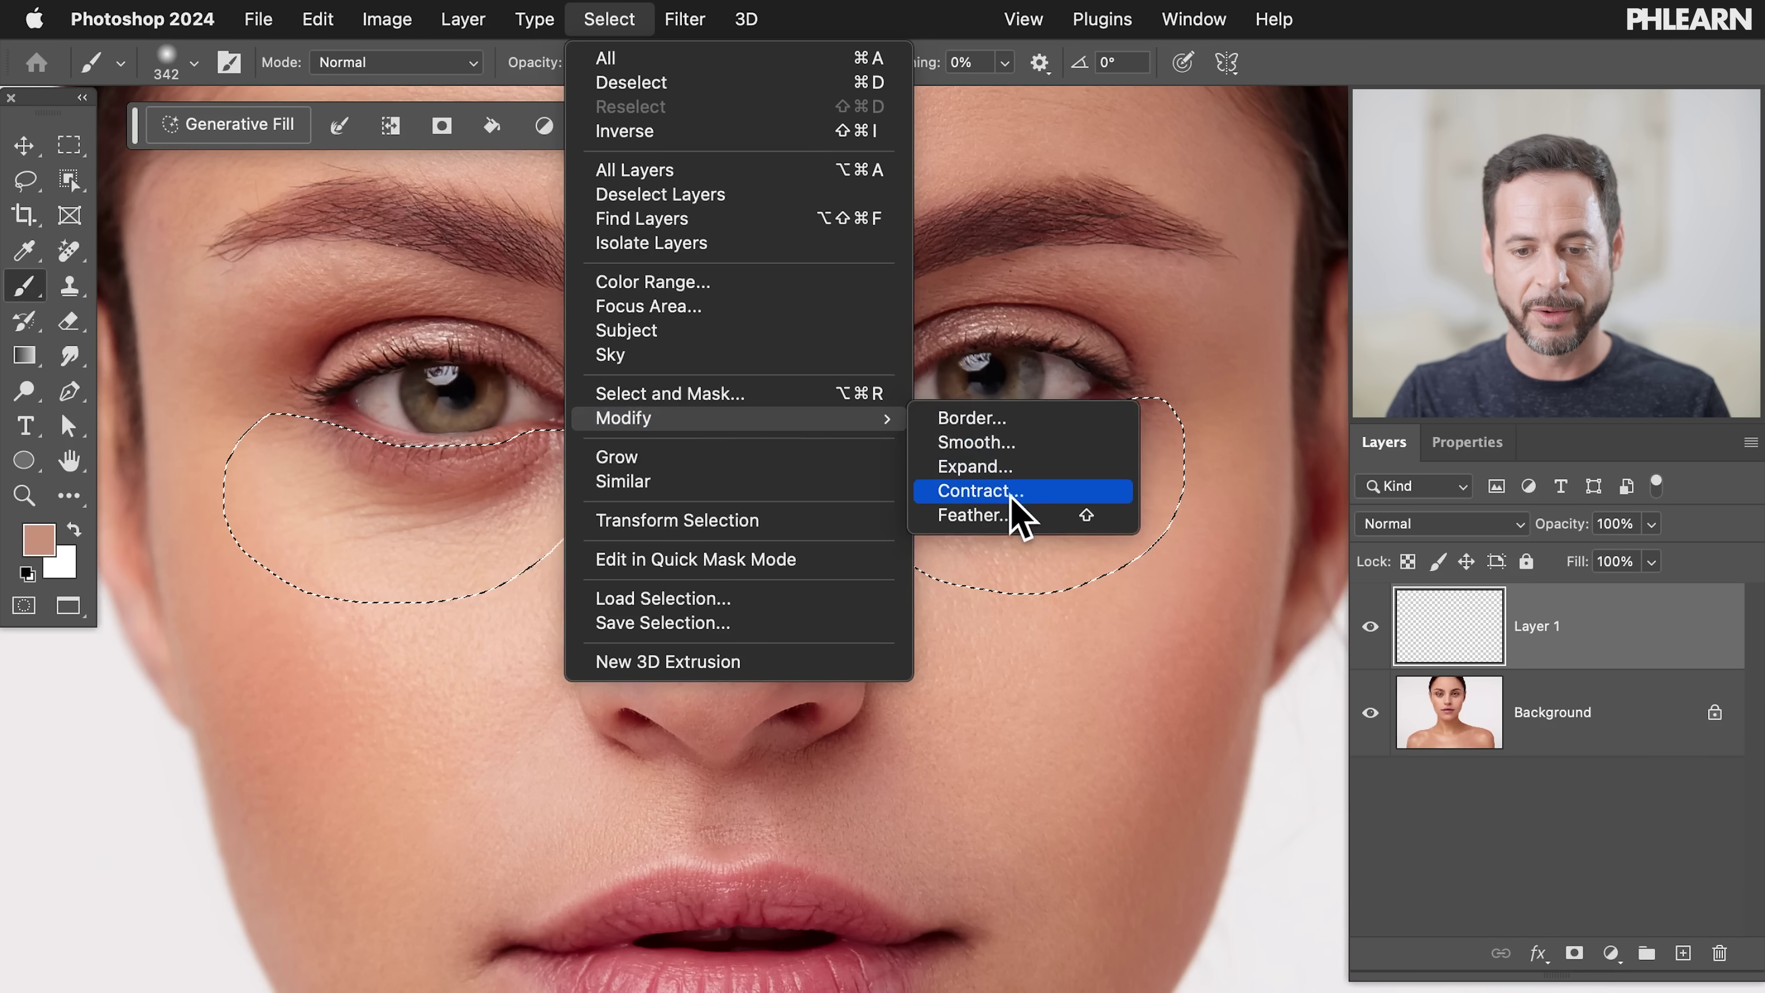
click(1009, 514)
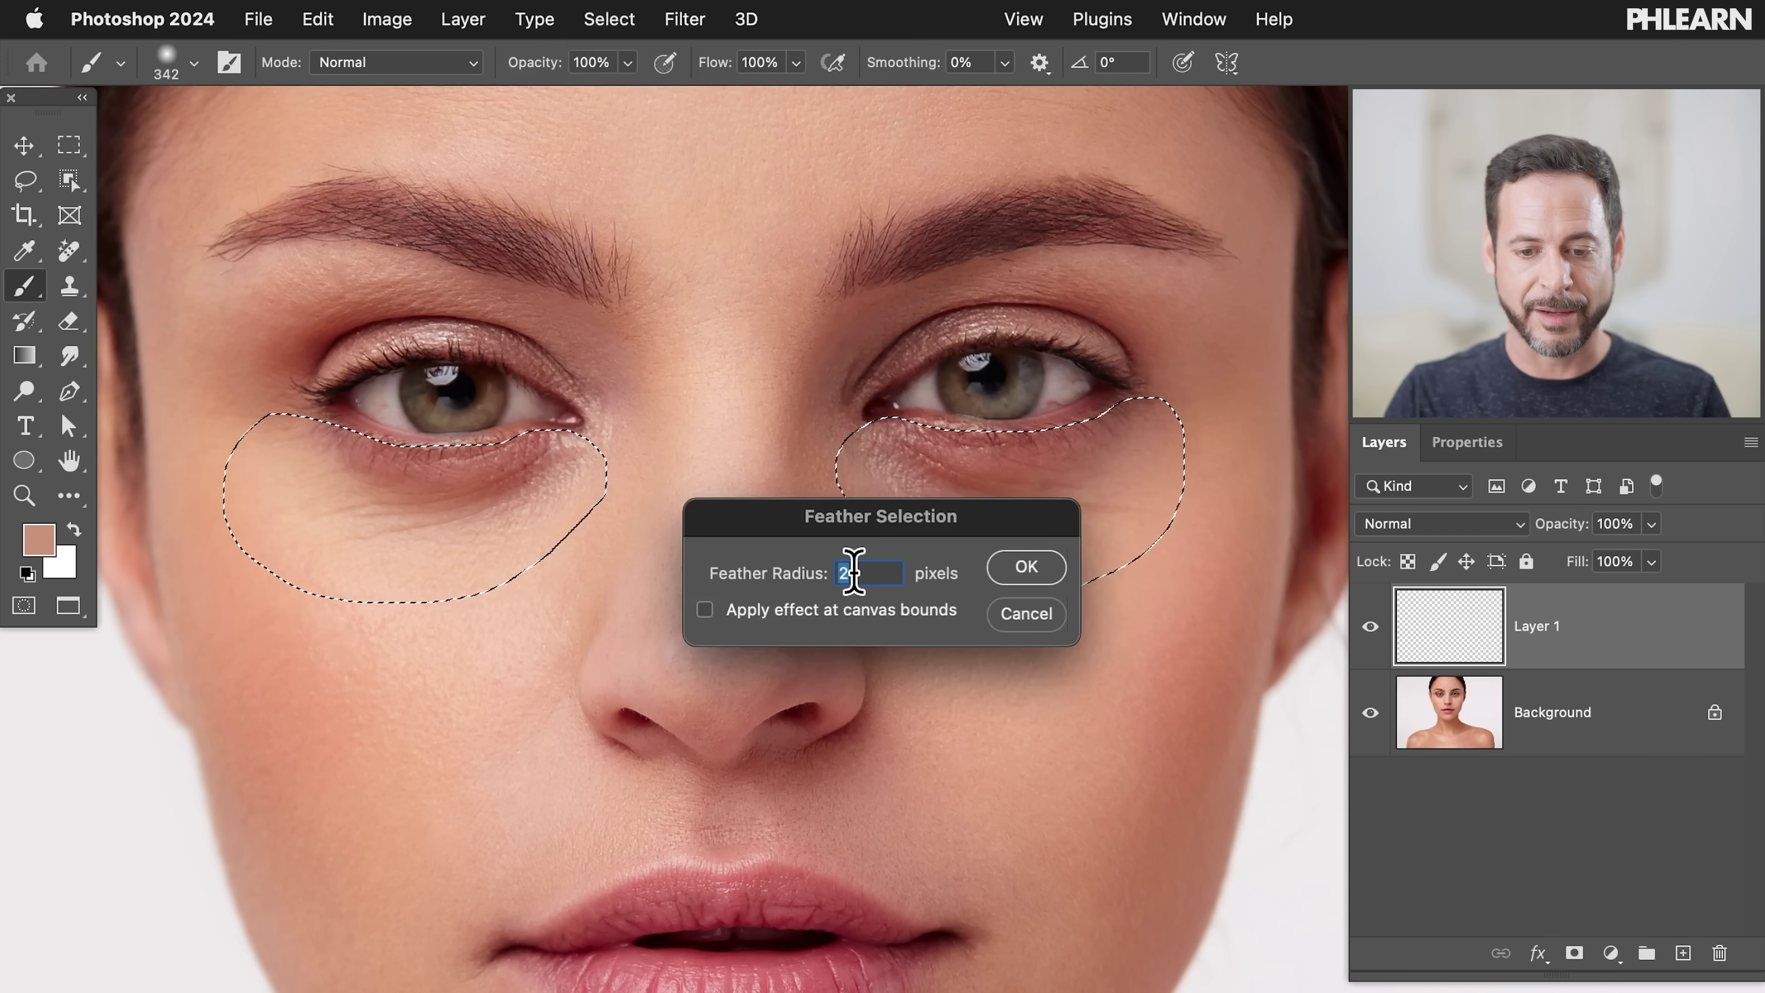
click(1004, 574)
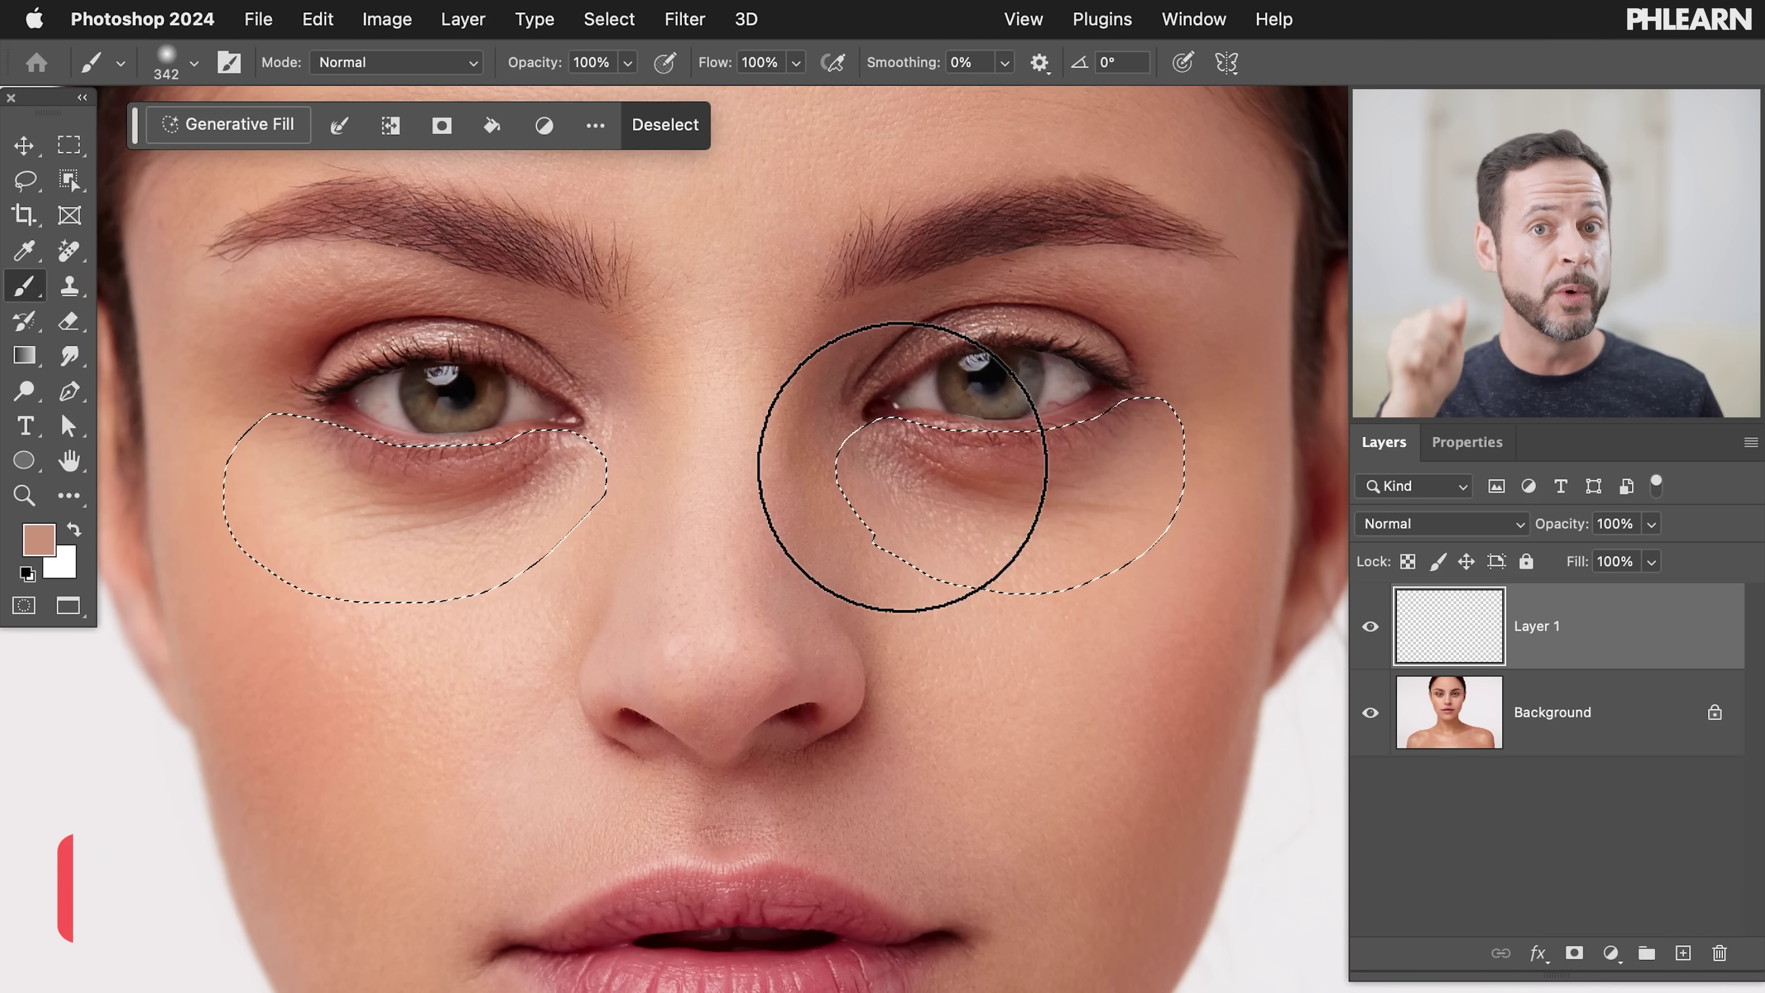
Switch Quick Mask mode on and off to examine the edges of the selection under the eyes
key(q)
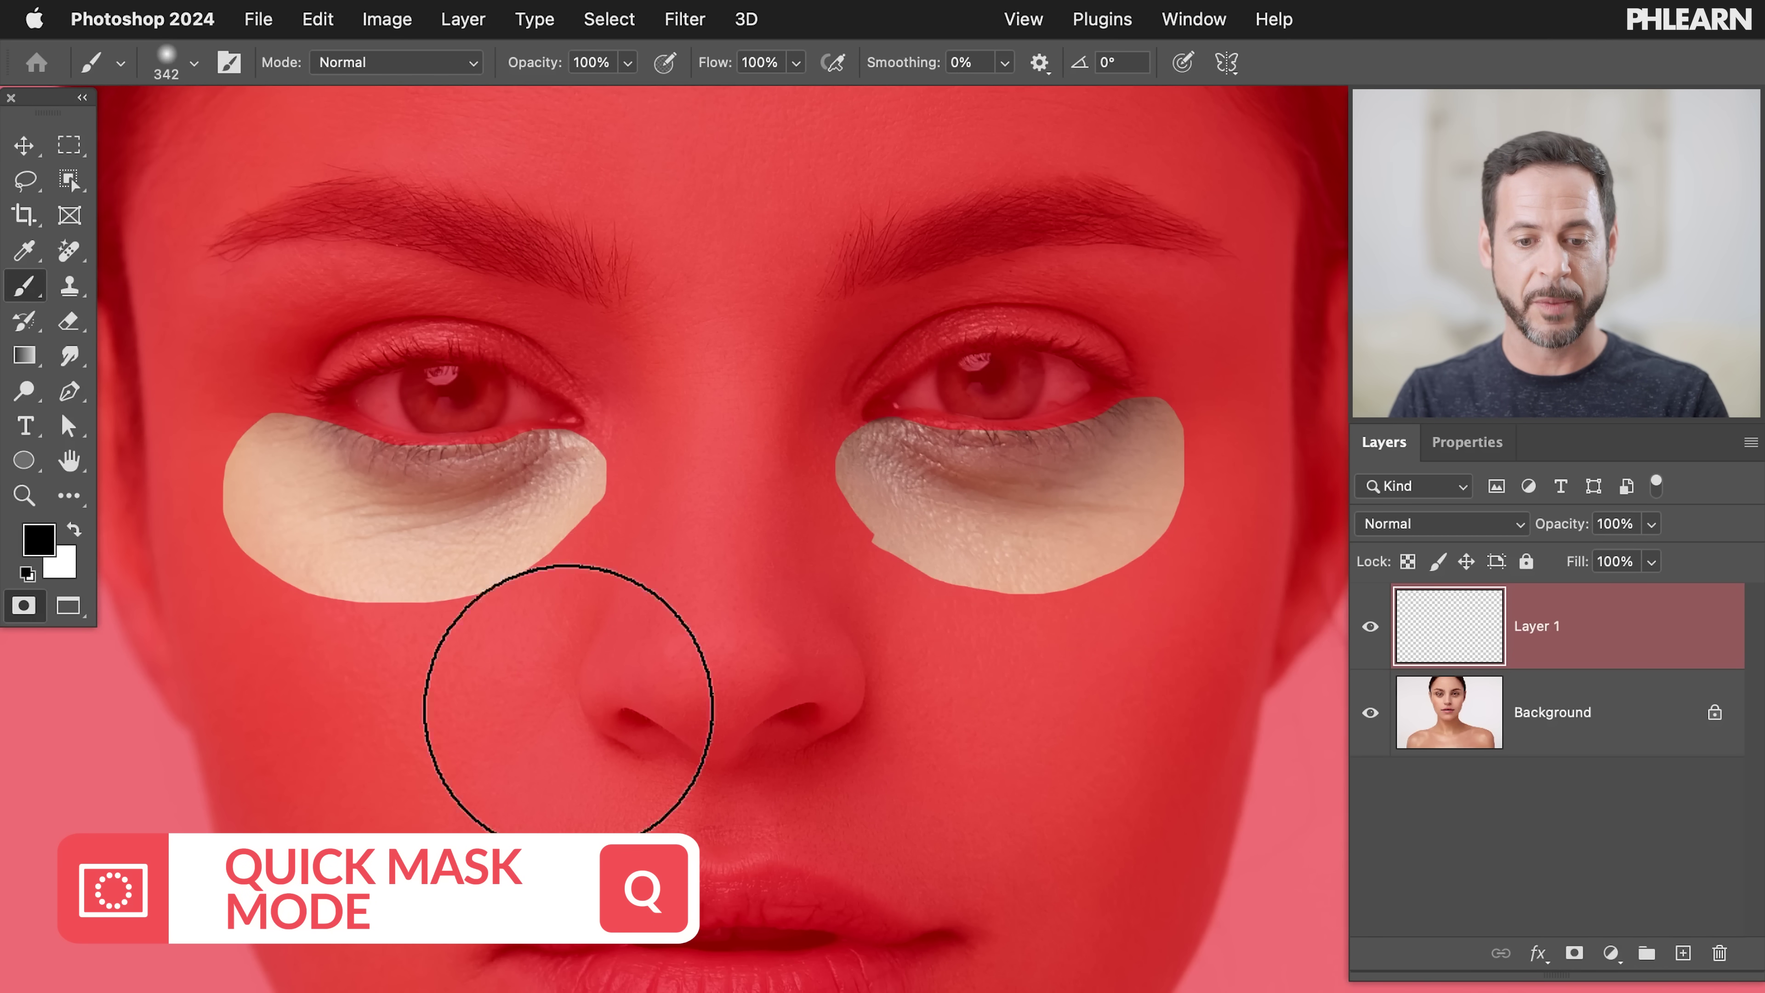
key(q)
key(q)
key(q)
key(q)
key(q)
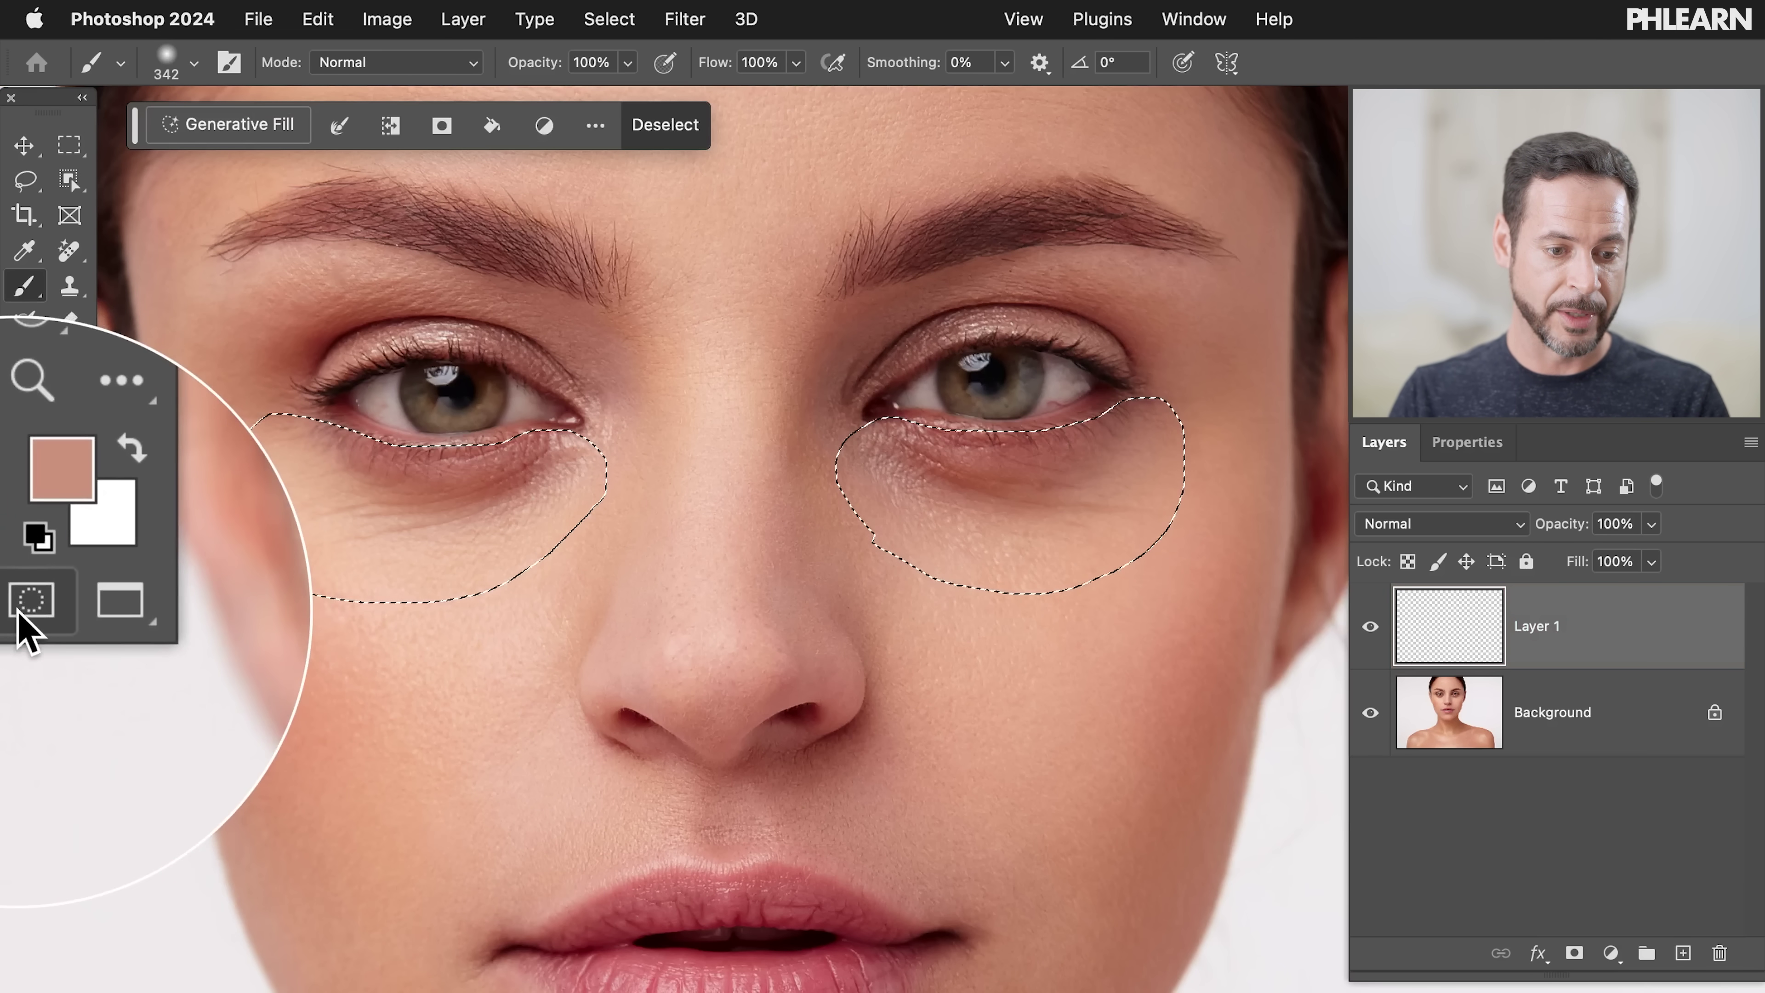
click(31, 600)
click(21, 612)
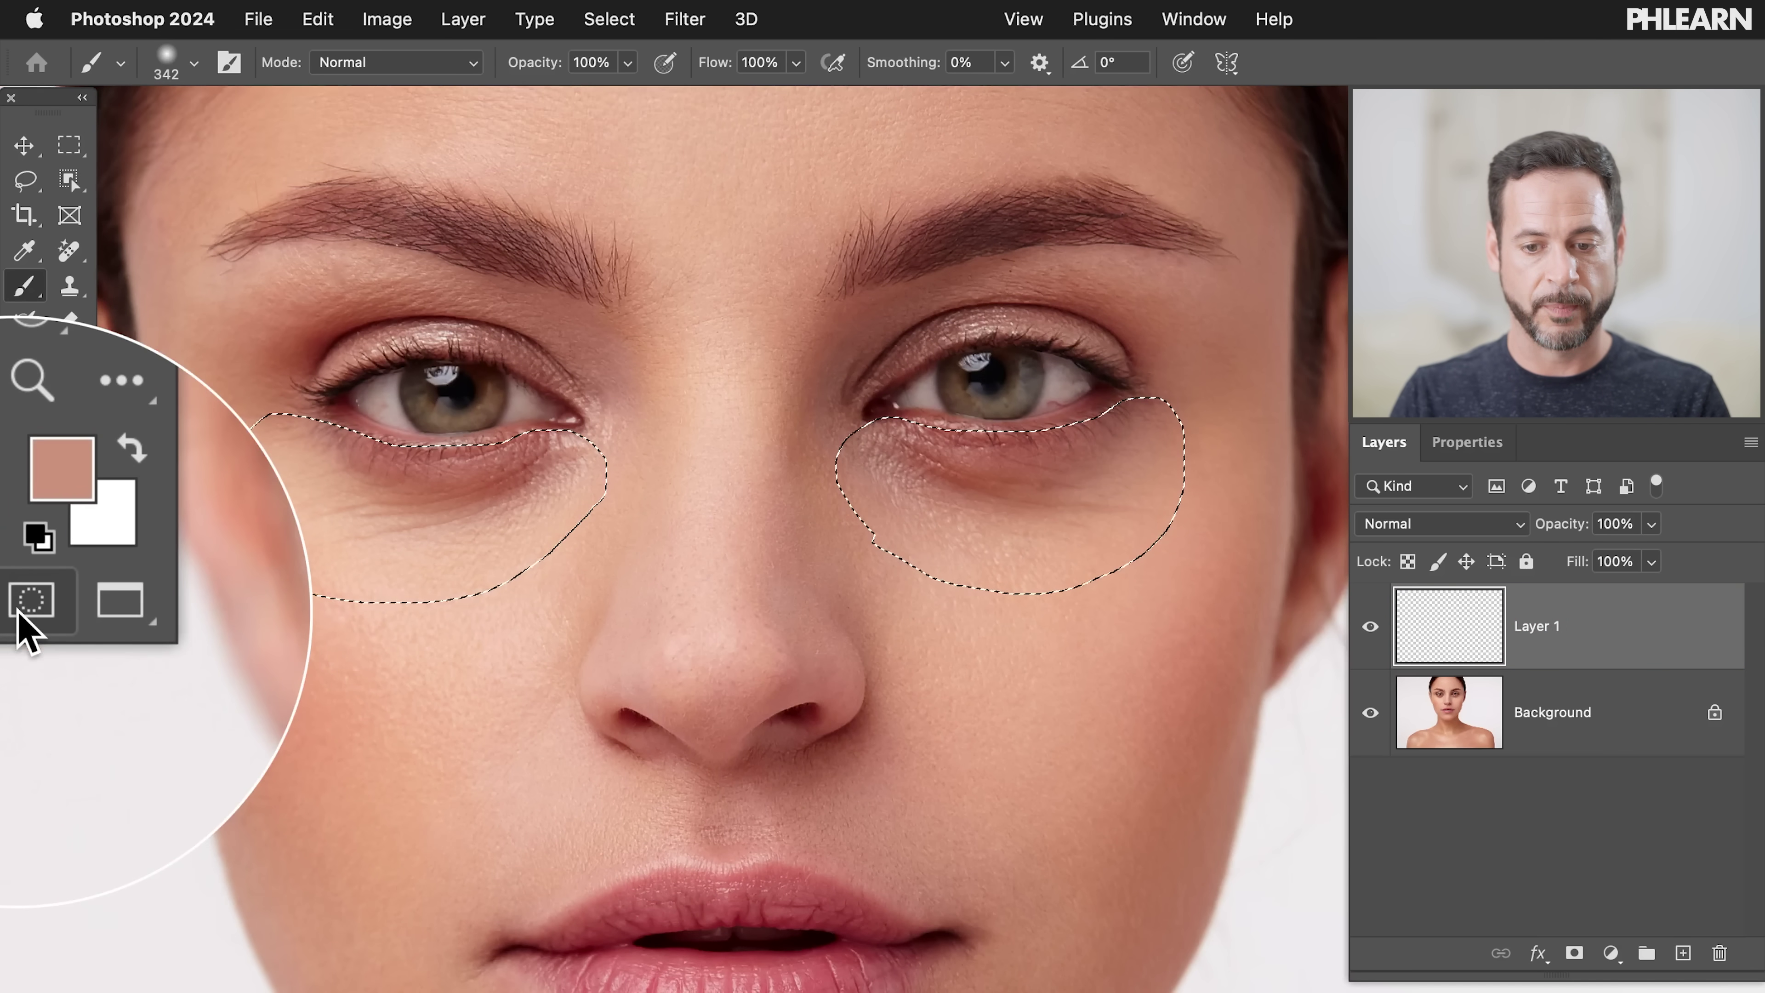
double_click(21, 612)
key(Escape)
Soften the under-eye selection in Quick Mask mode with a Gaussian Blur of 25 pixels, and return to the normal view
click(19, 606)
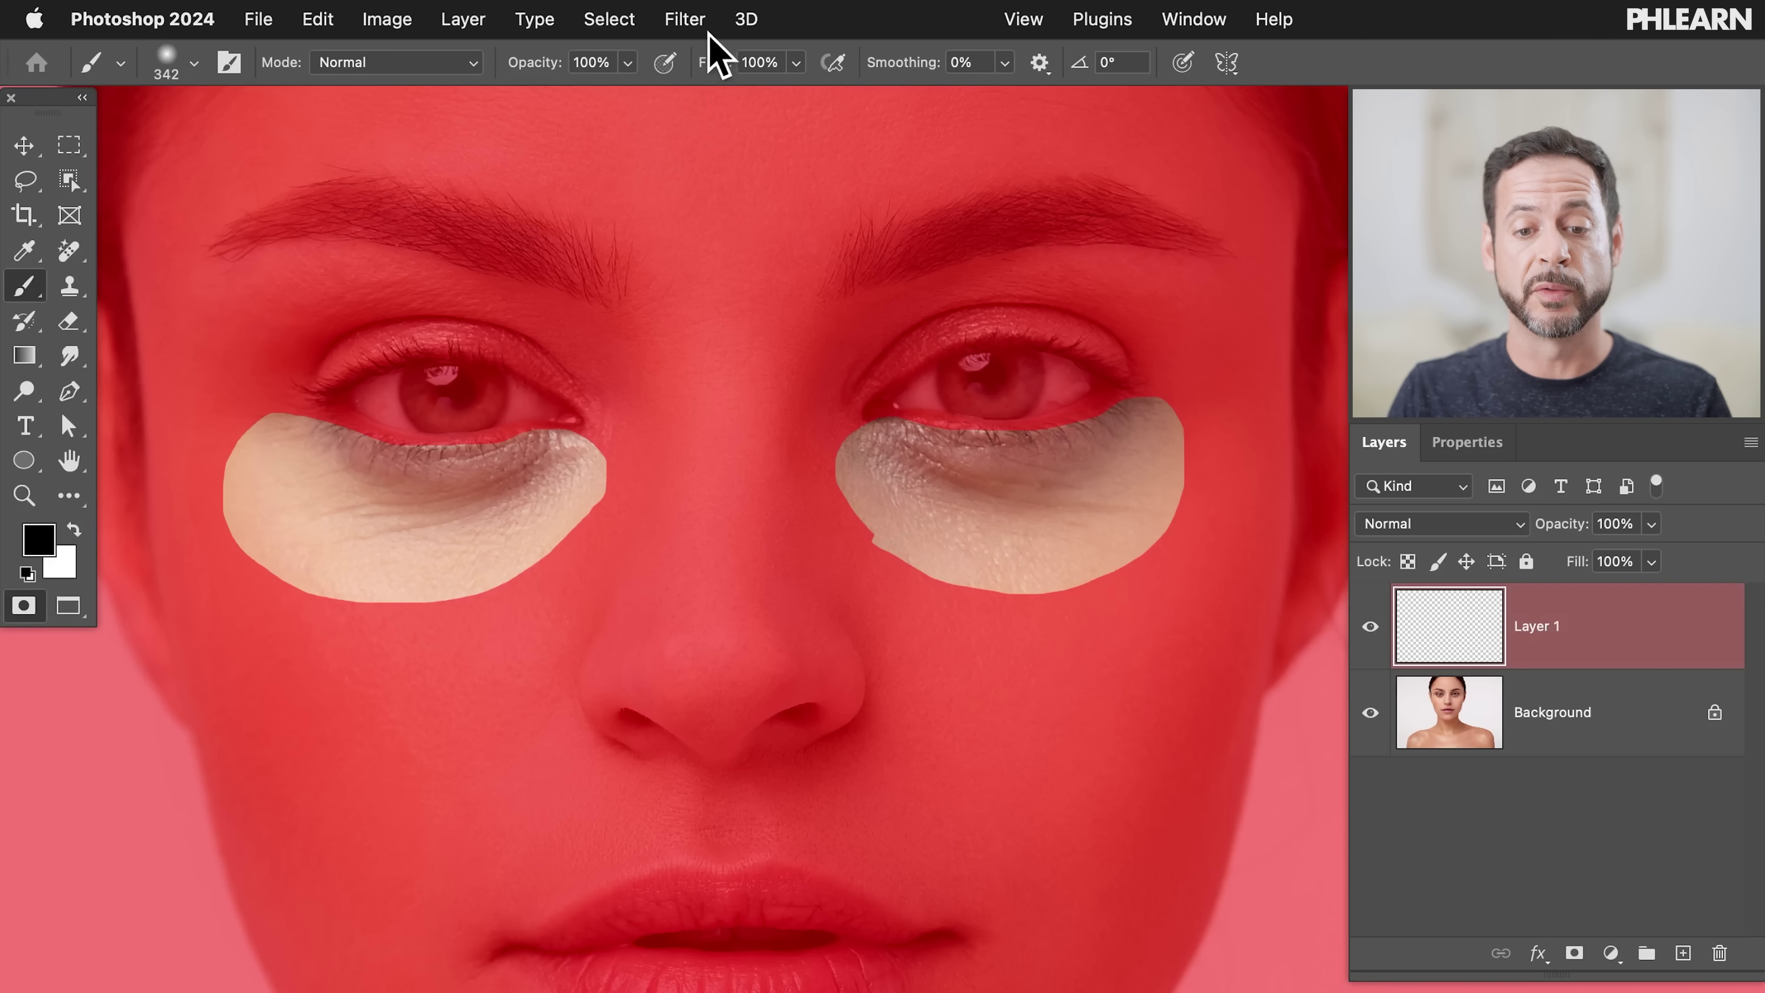
click(695, 21)
mouse_move(785, 370)
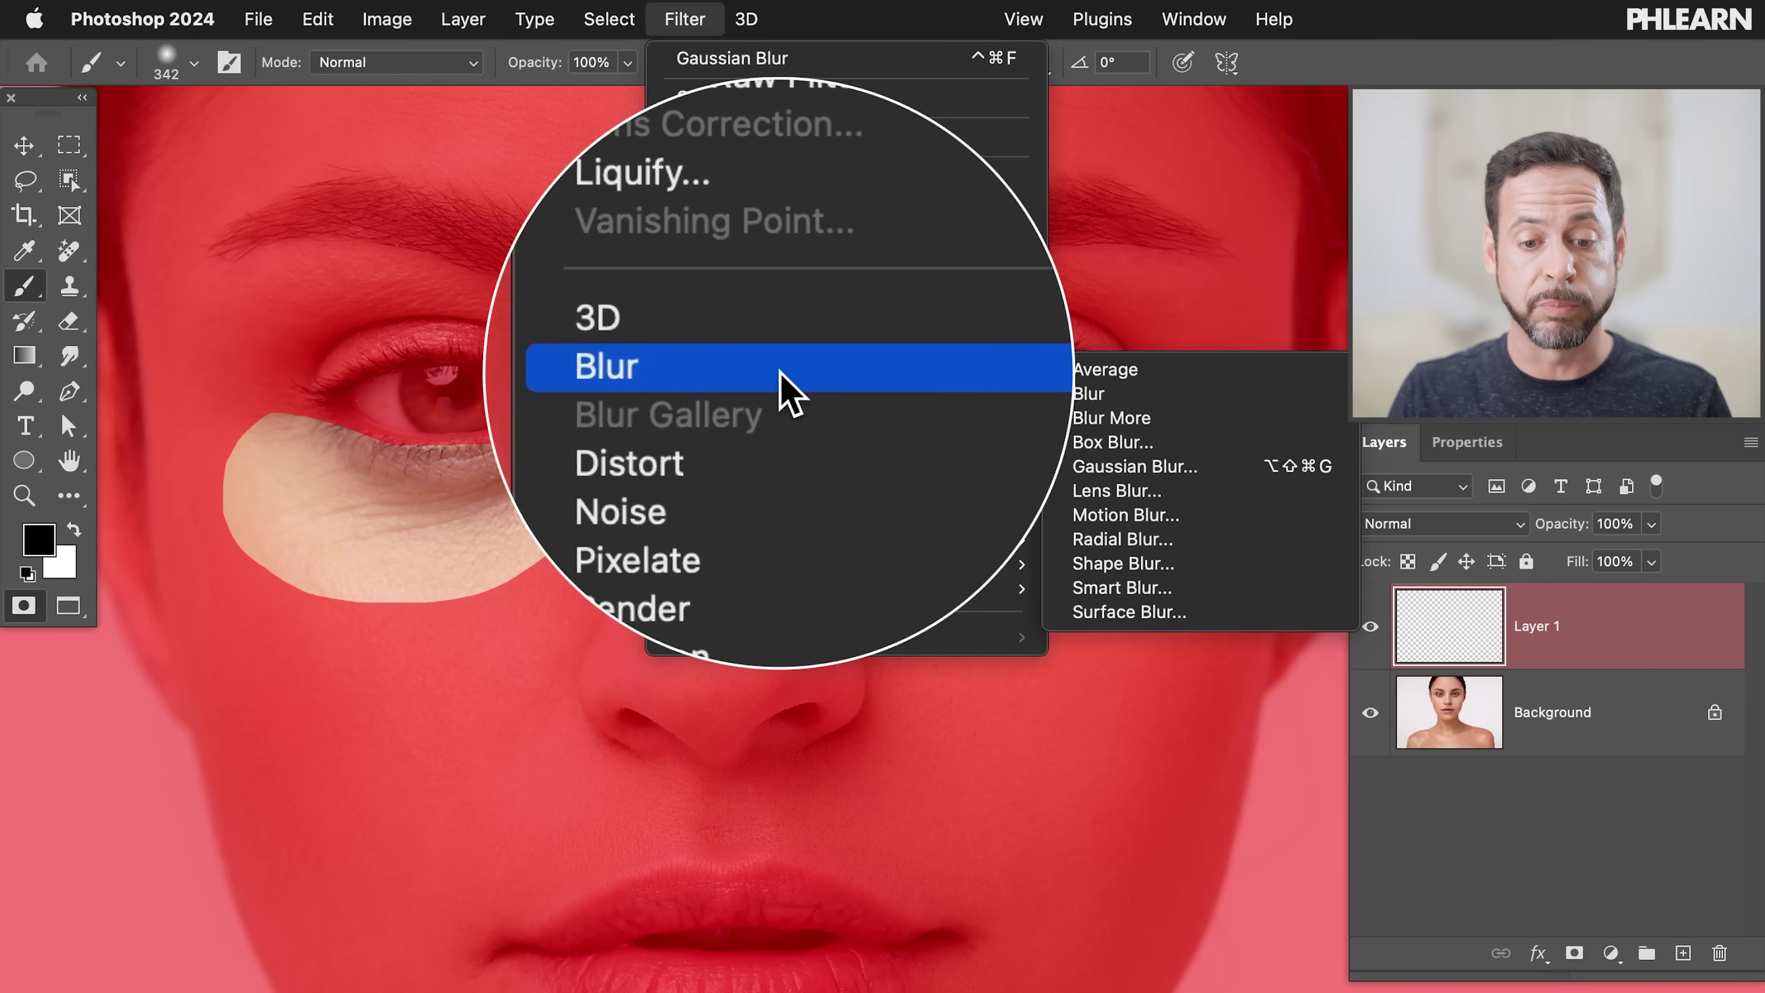
click(1133, 467)
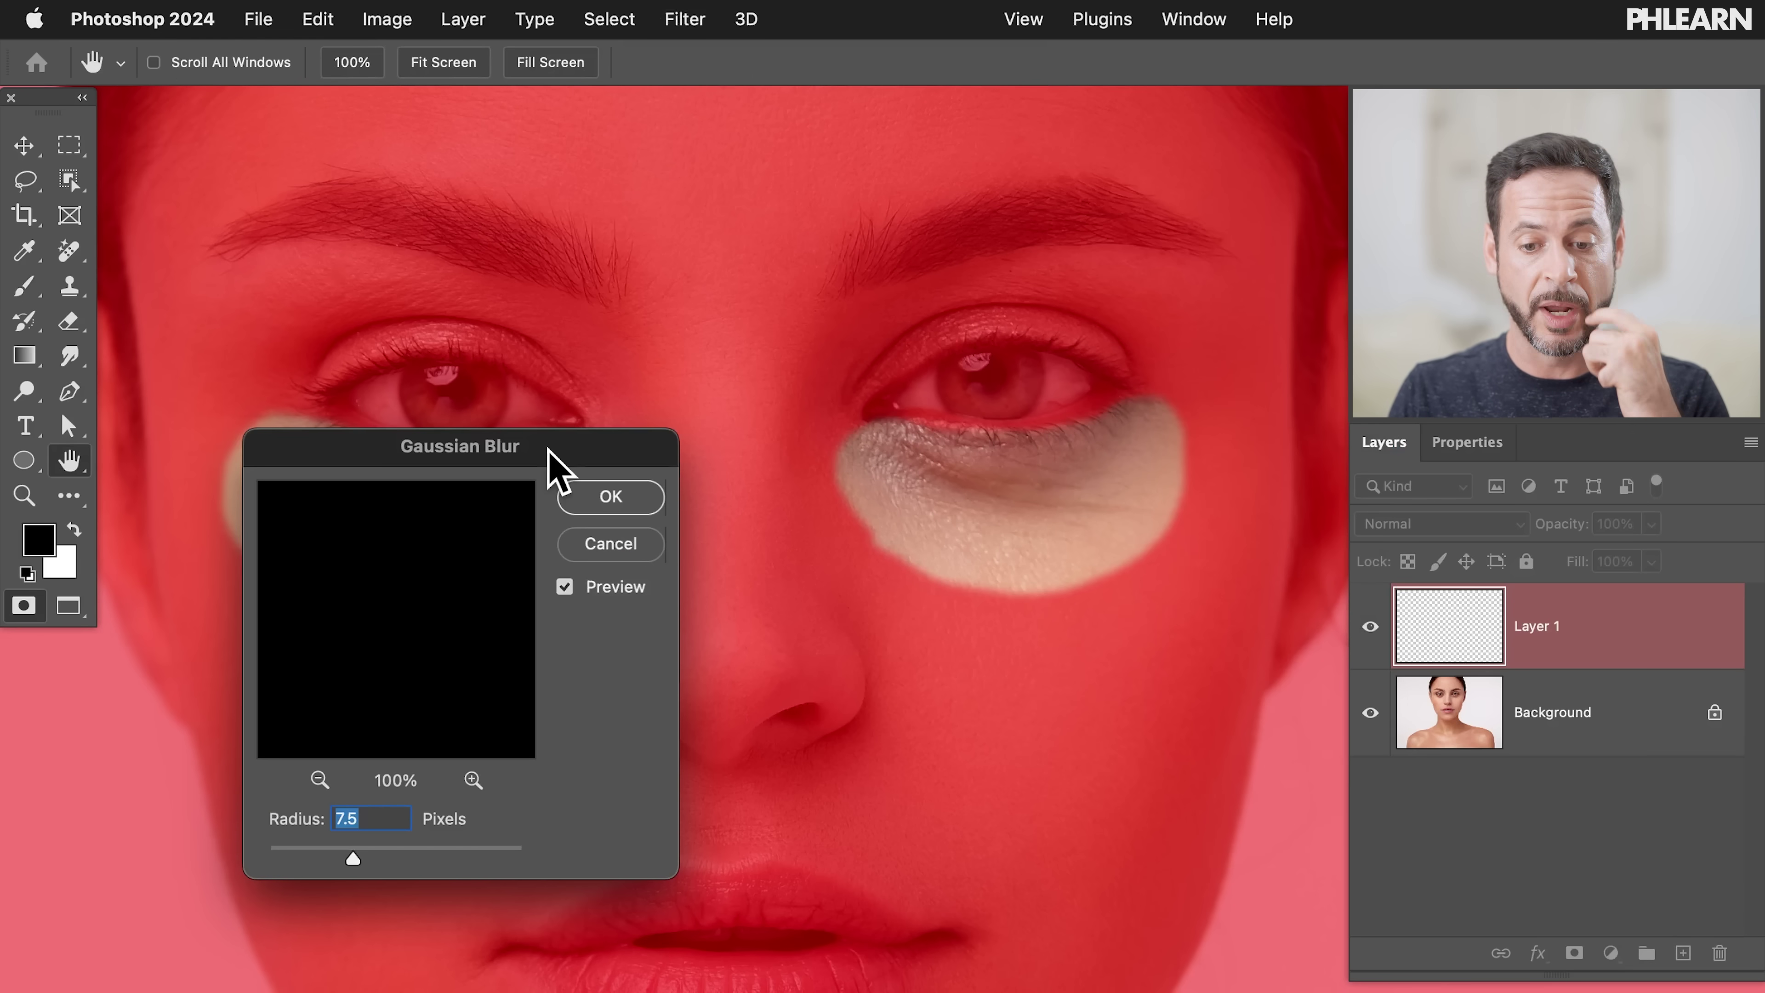
drag(549, 451, 778, 339)
drag(585, 742, 547, 742)
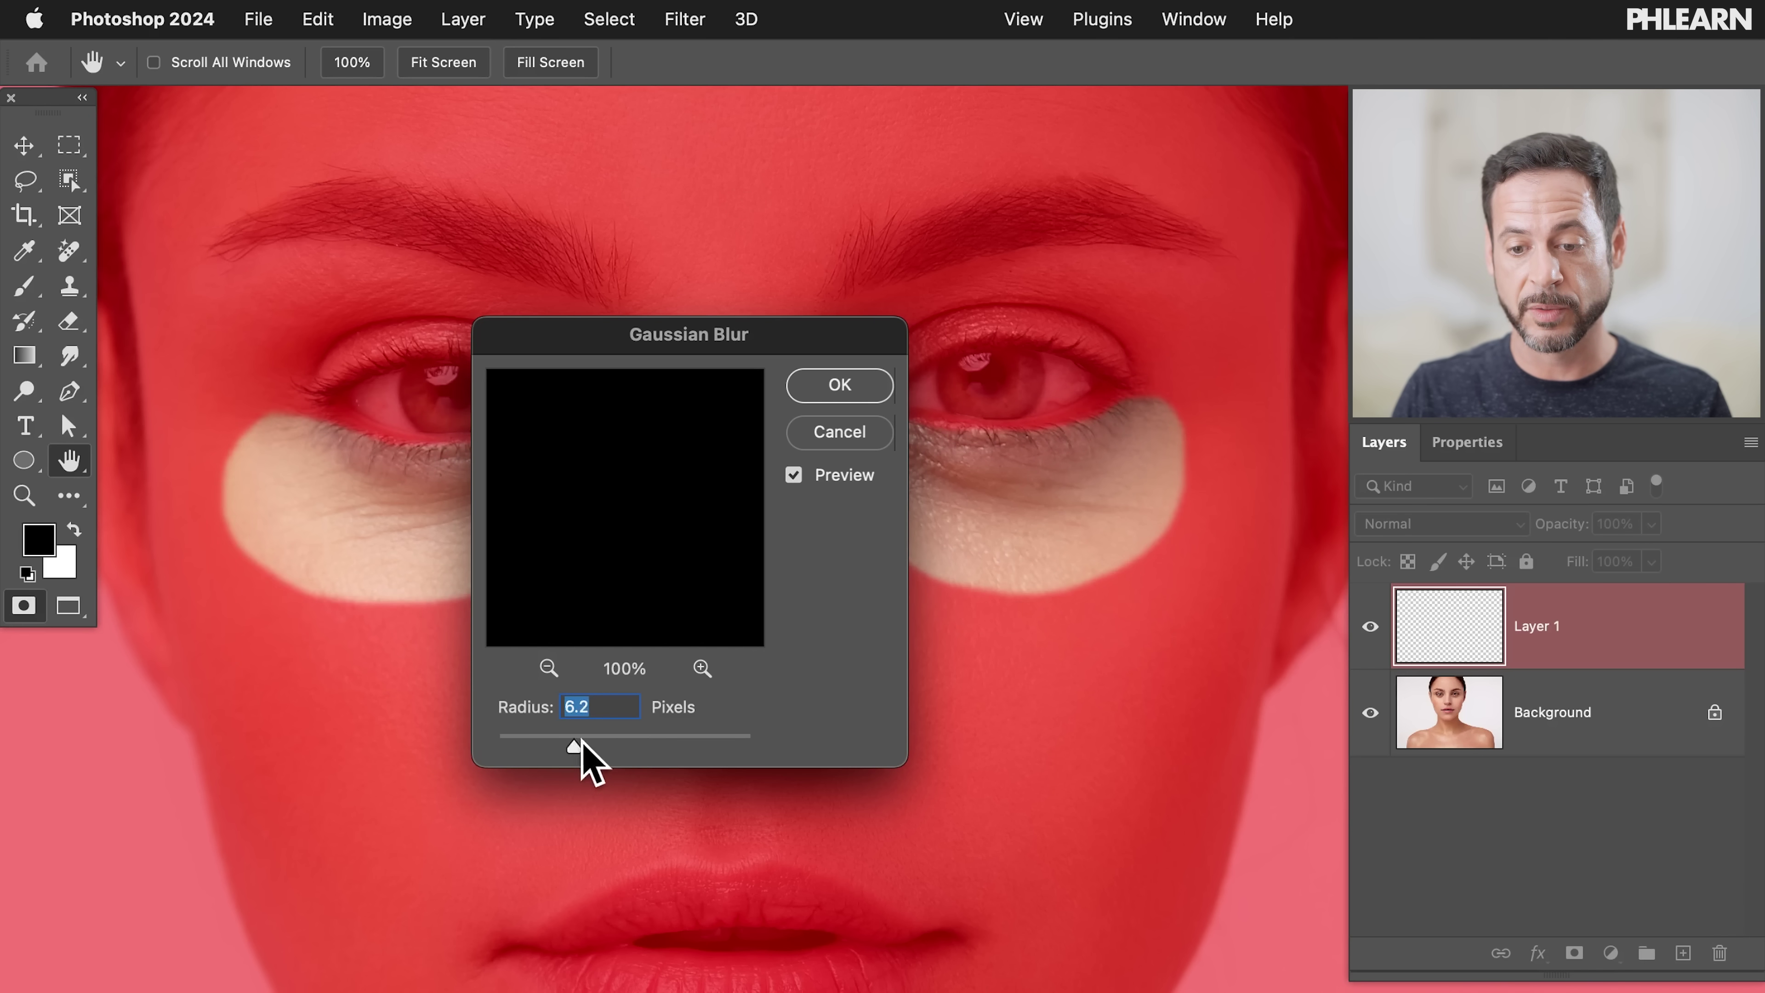
drag(604, 742, 646, 743)
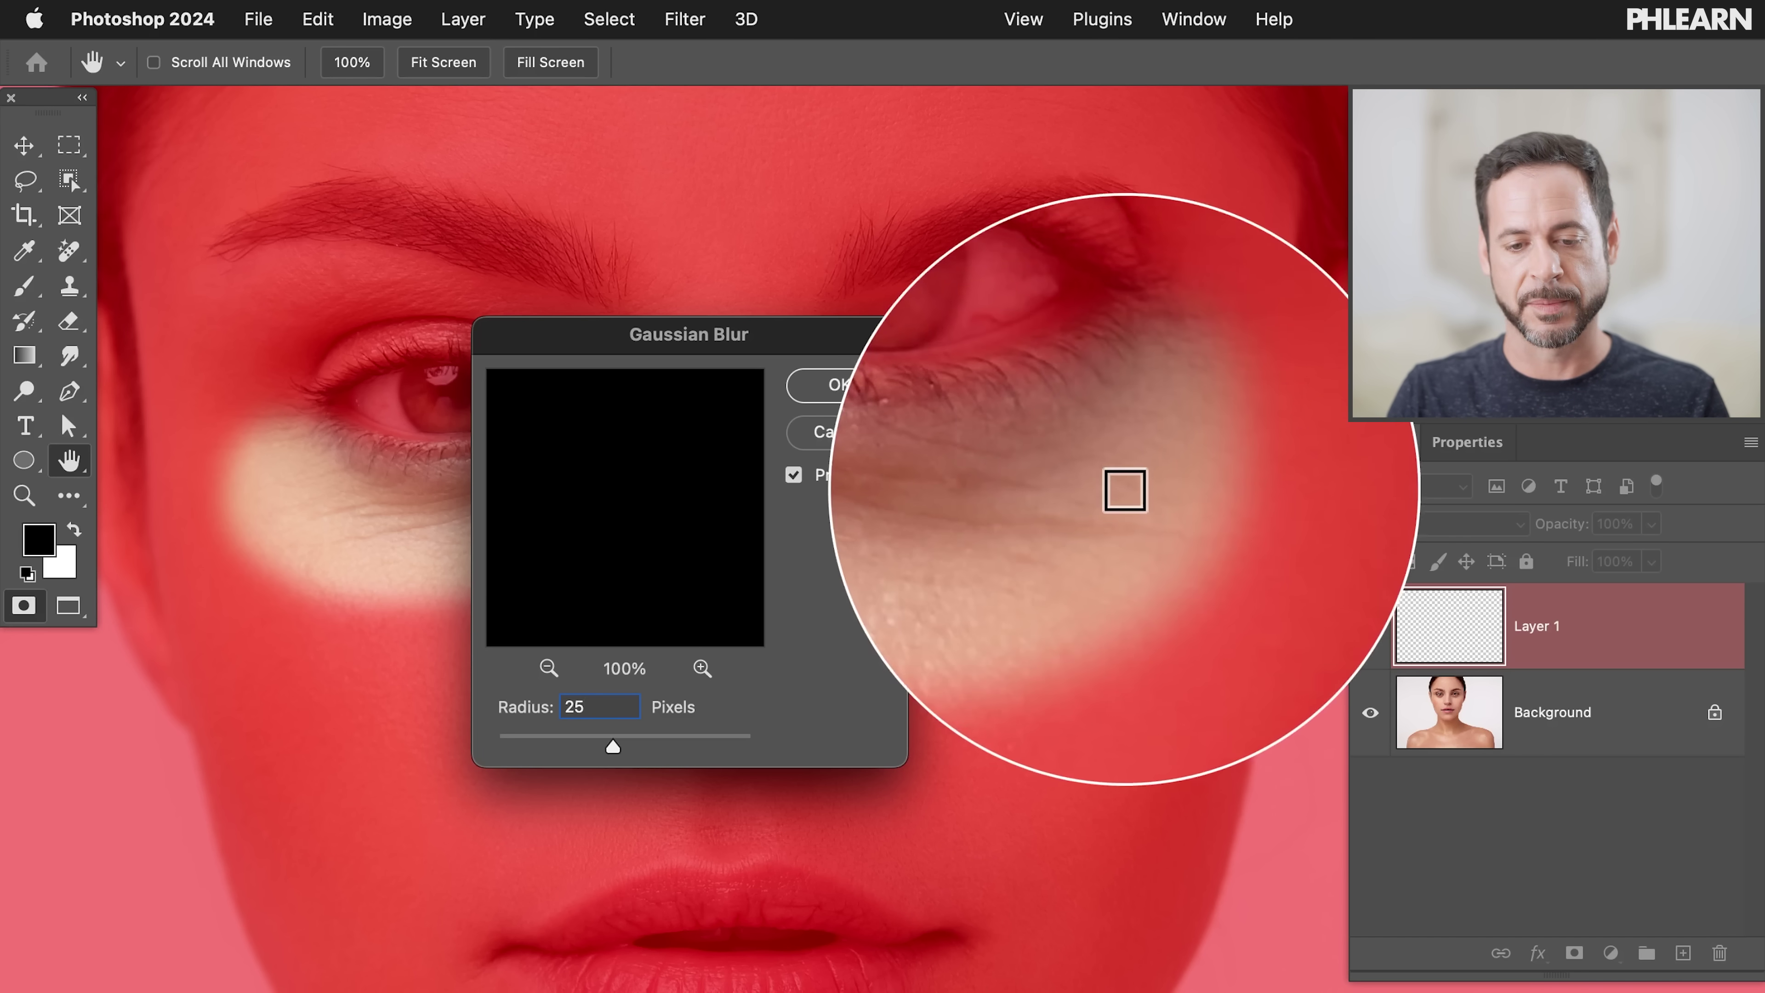
click(791, 385)
key(b)
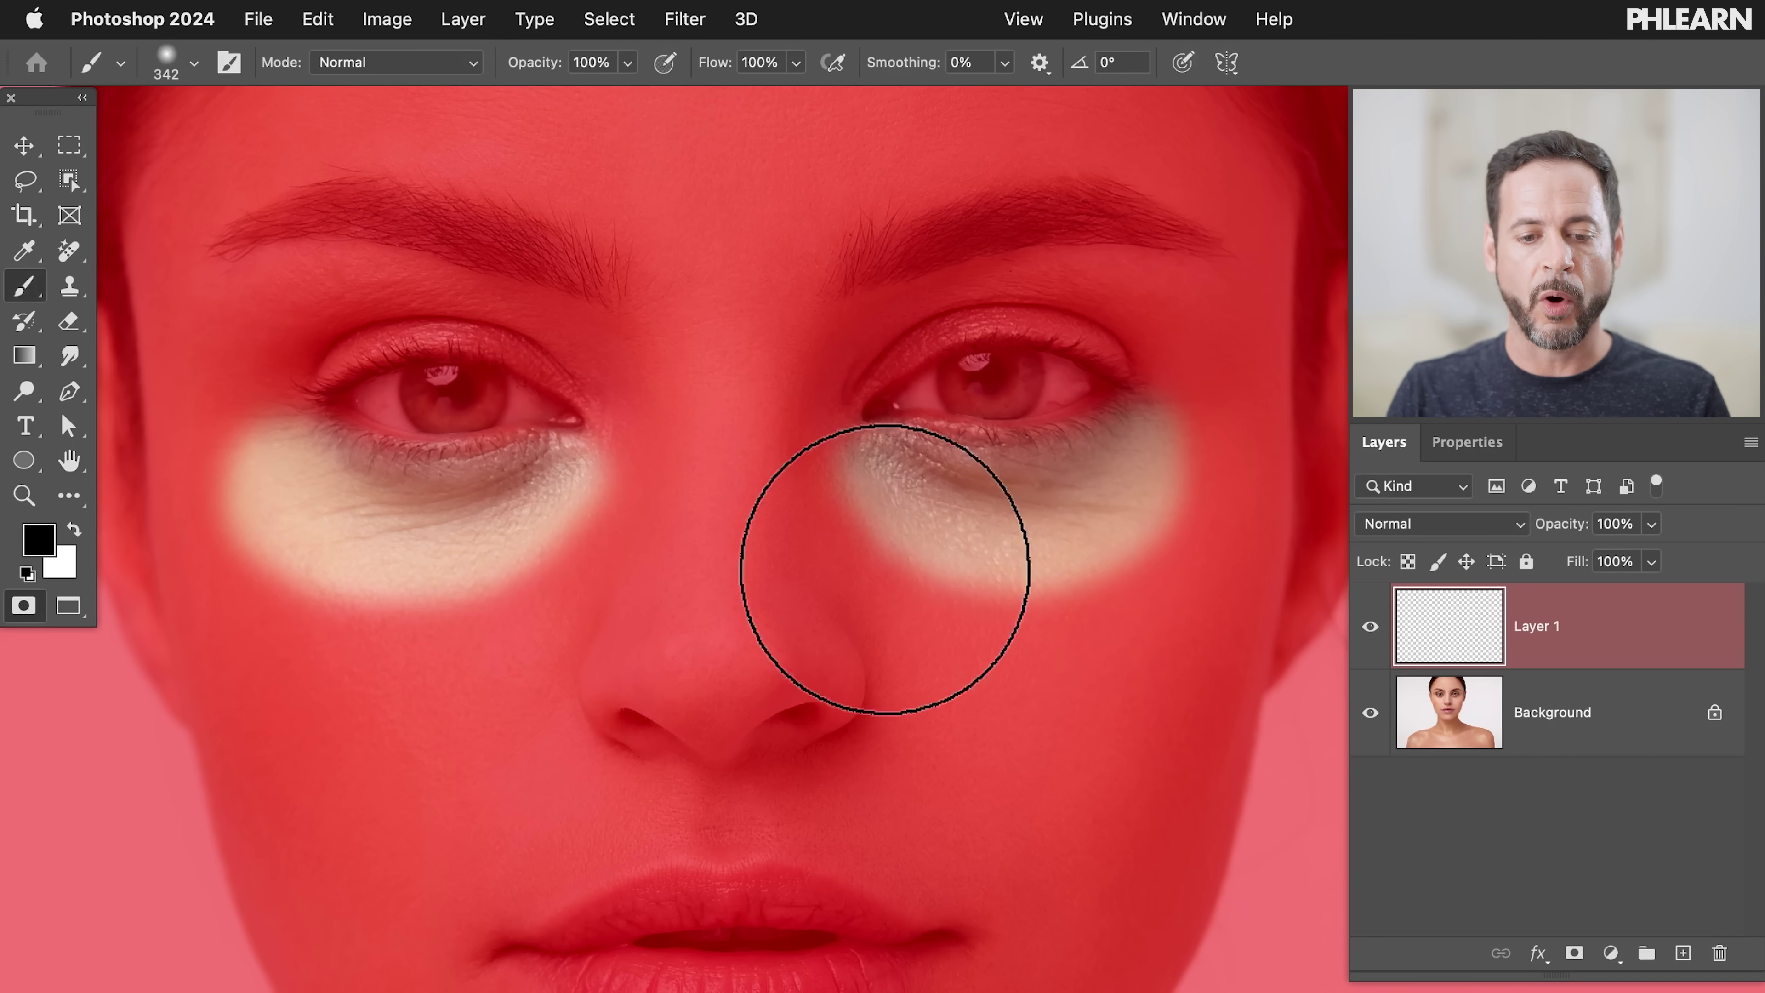
key(q)
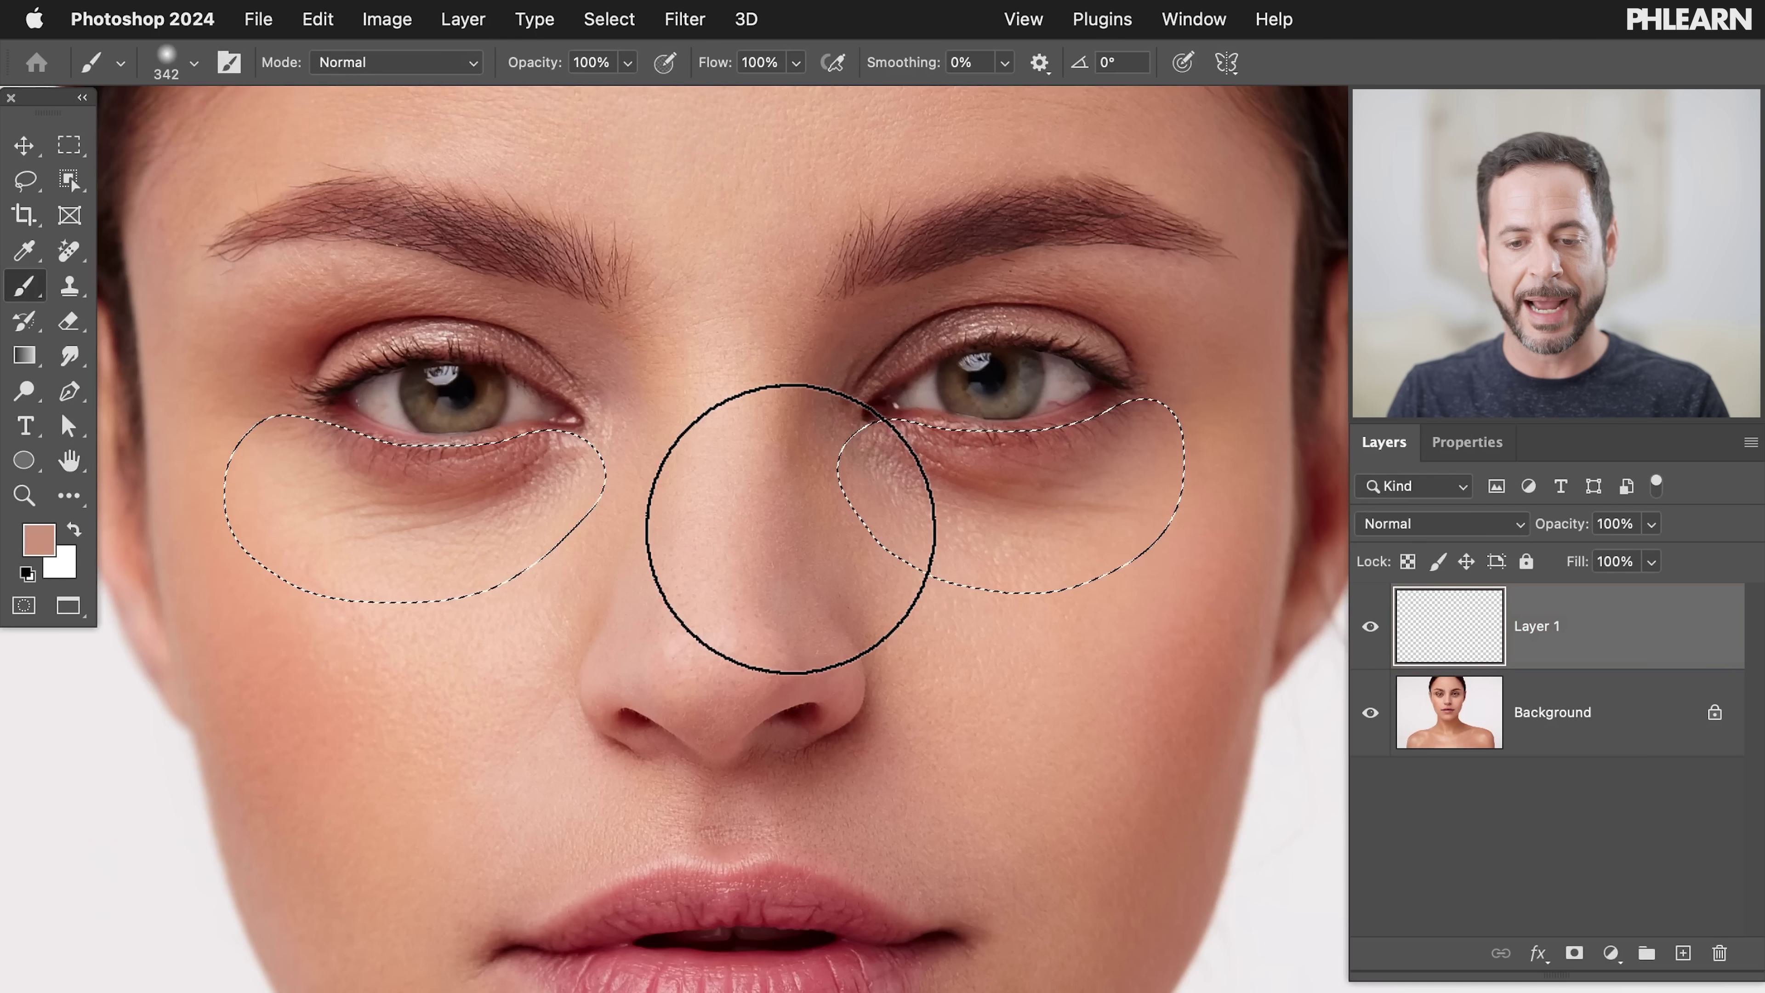
Check the softened selection in Quick Mask mode and try painting the sampled colour under the eye on the portrait's left side
key(q)
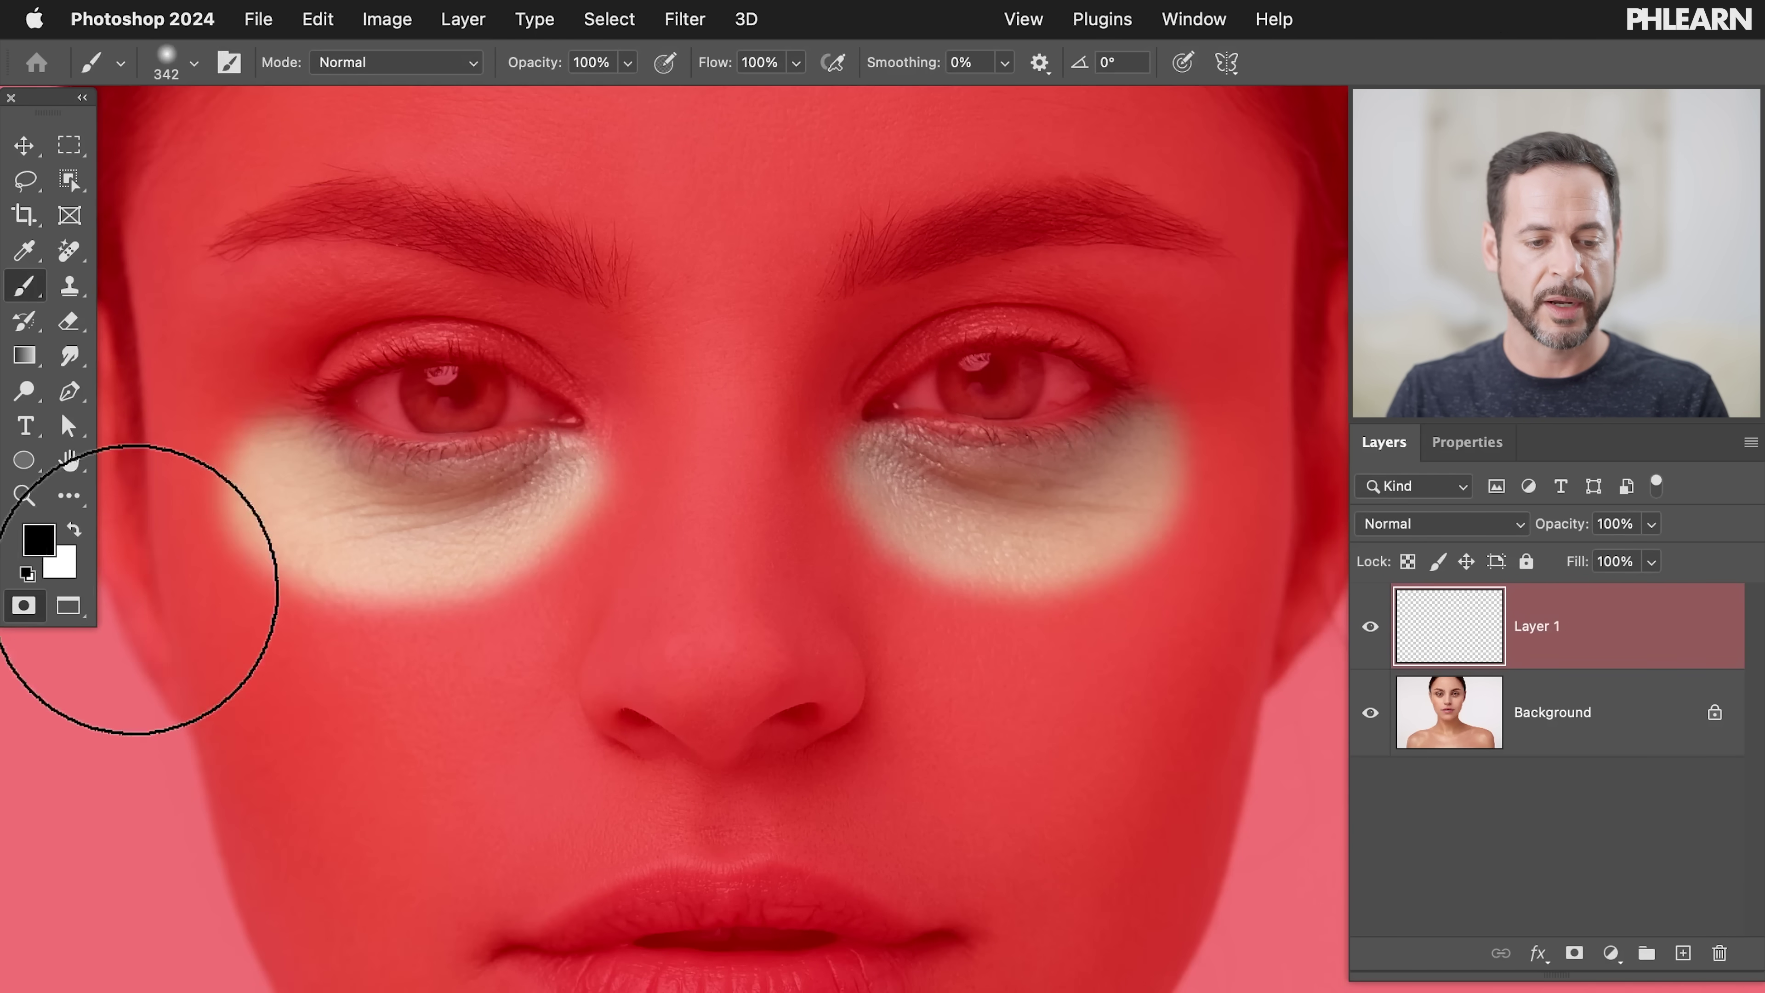
click(23, 605)
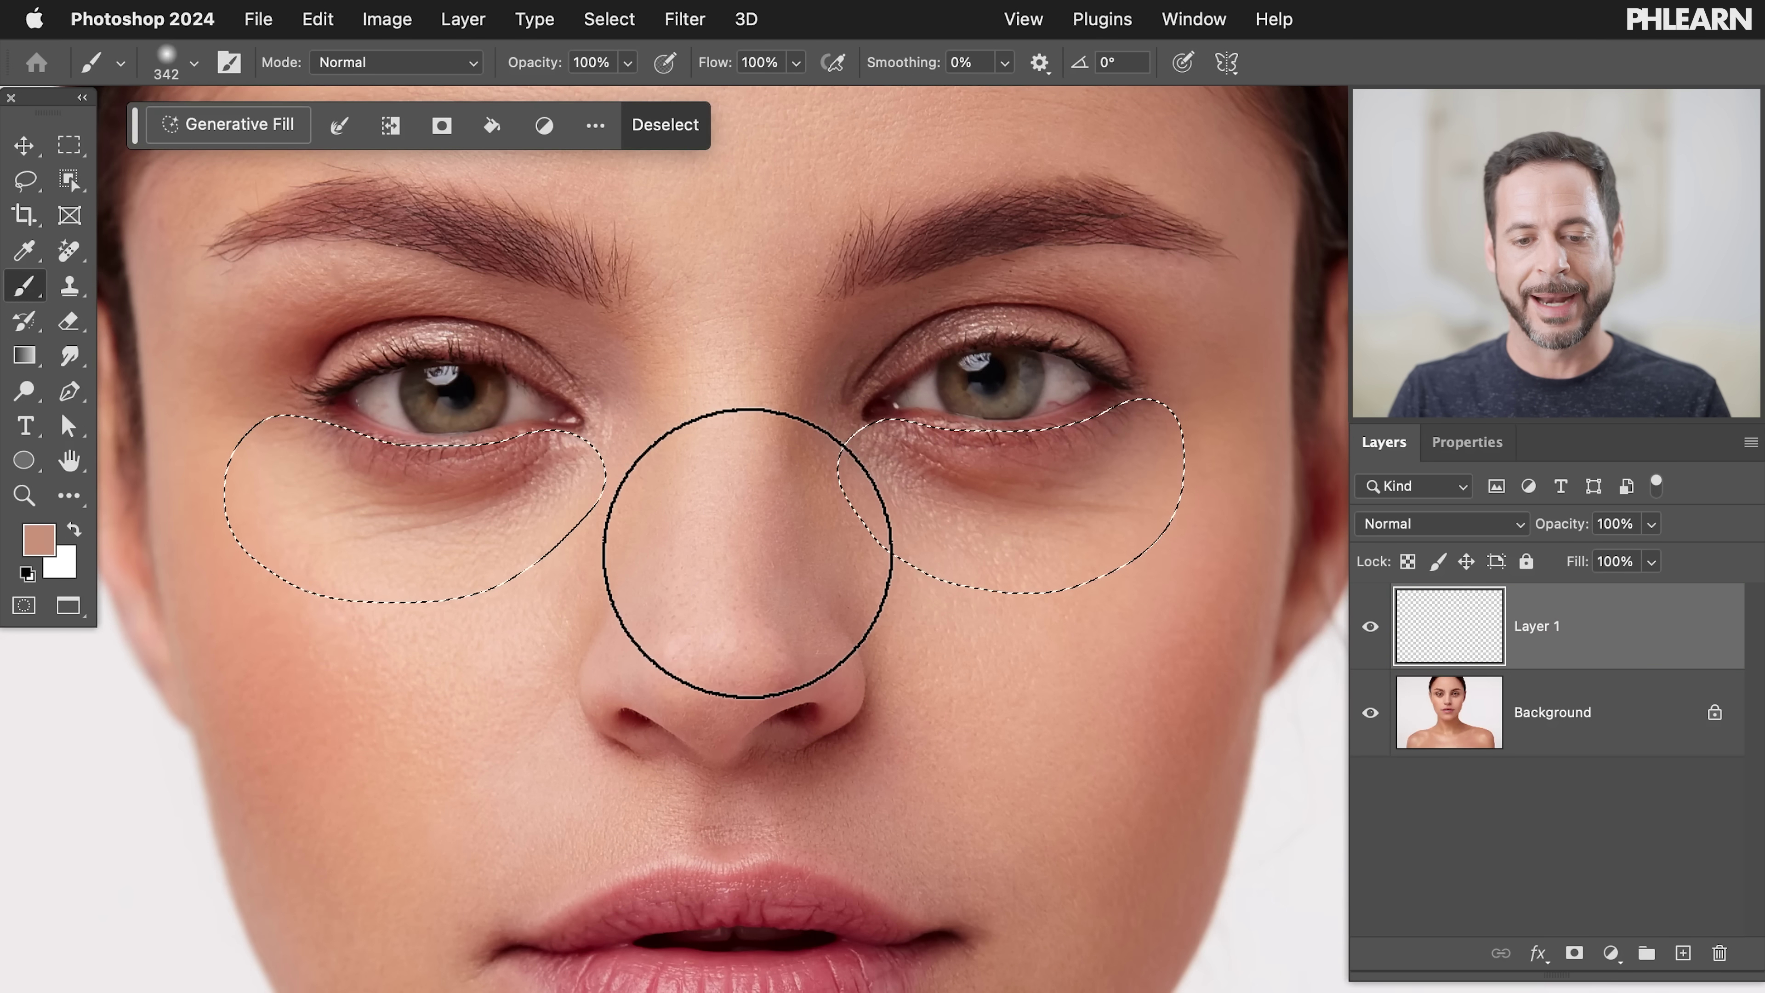
mouse_move(501, 542)
mouse_down()
mouse_move(228, 602)
mouse_move(477, 556)
mouse_up()
key(ctrl+d)
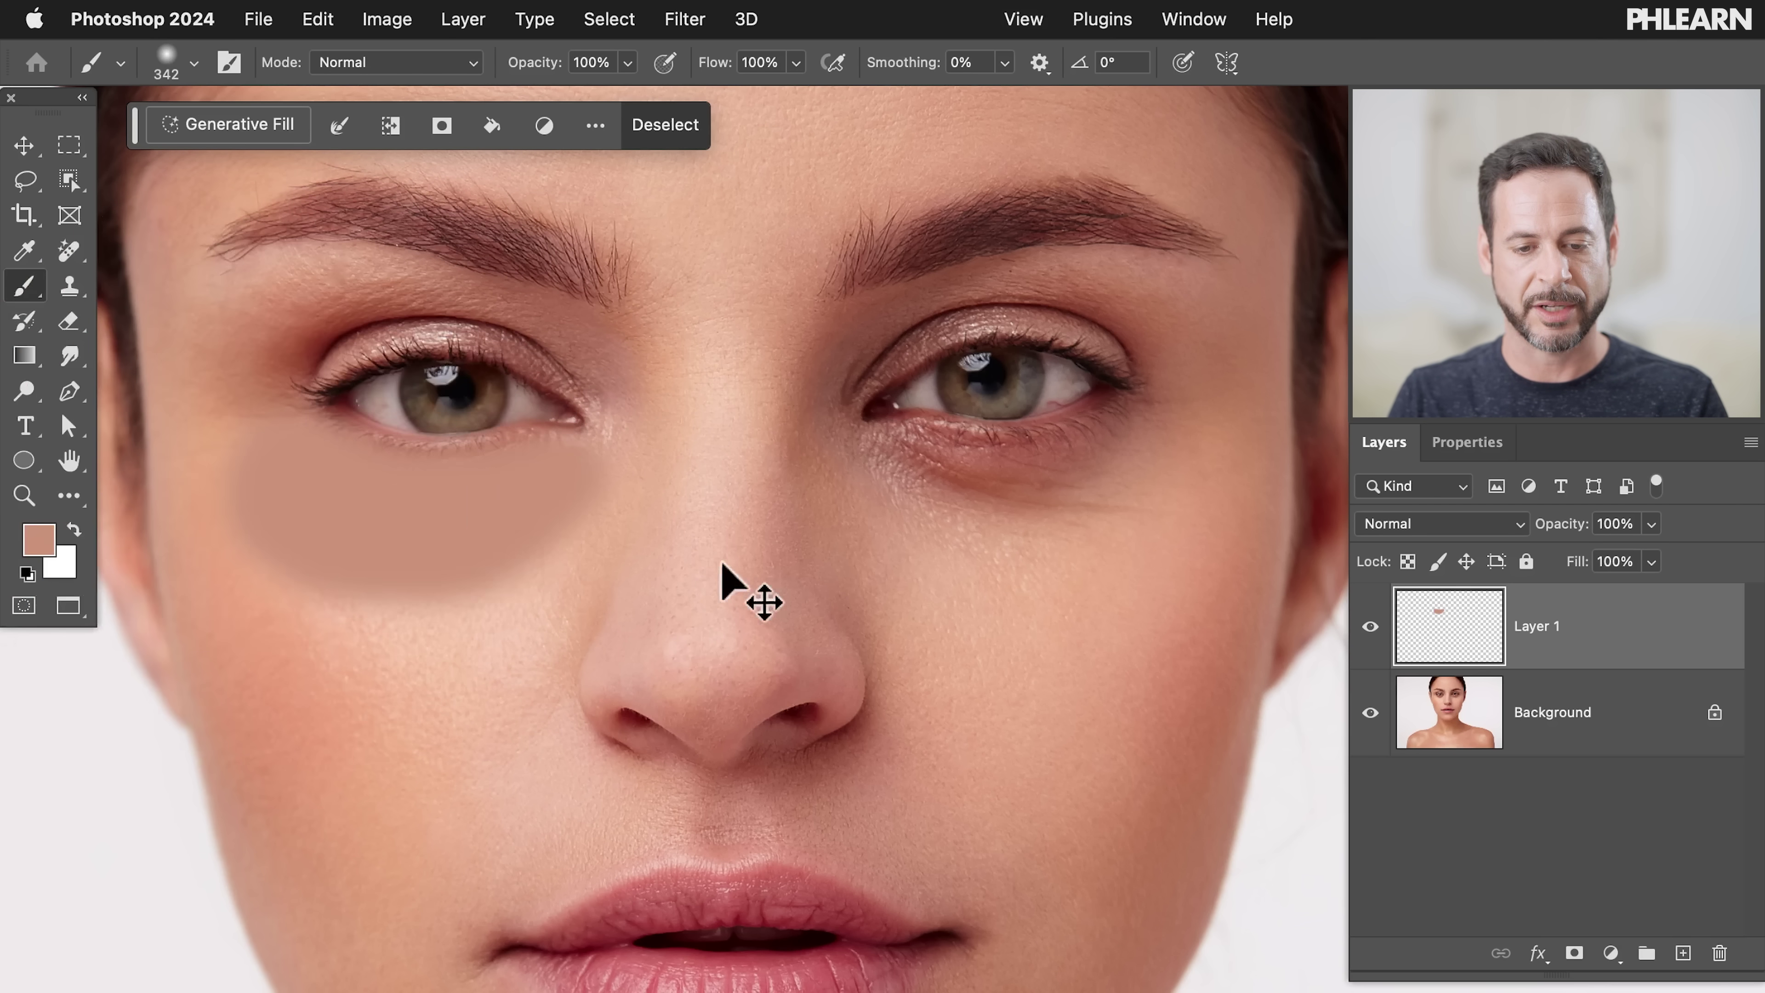
key(ctrl+z)
key(ctrl+shift+d)
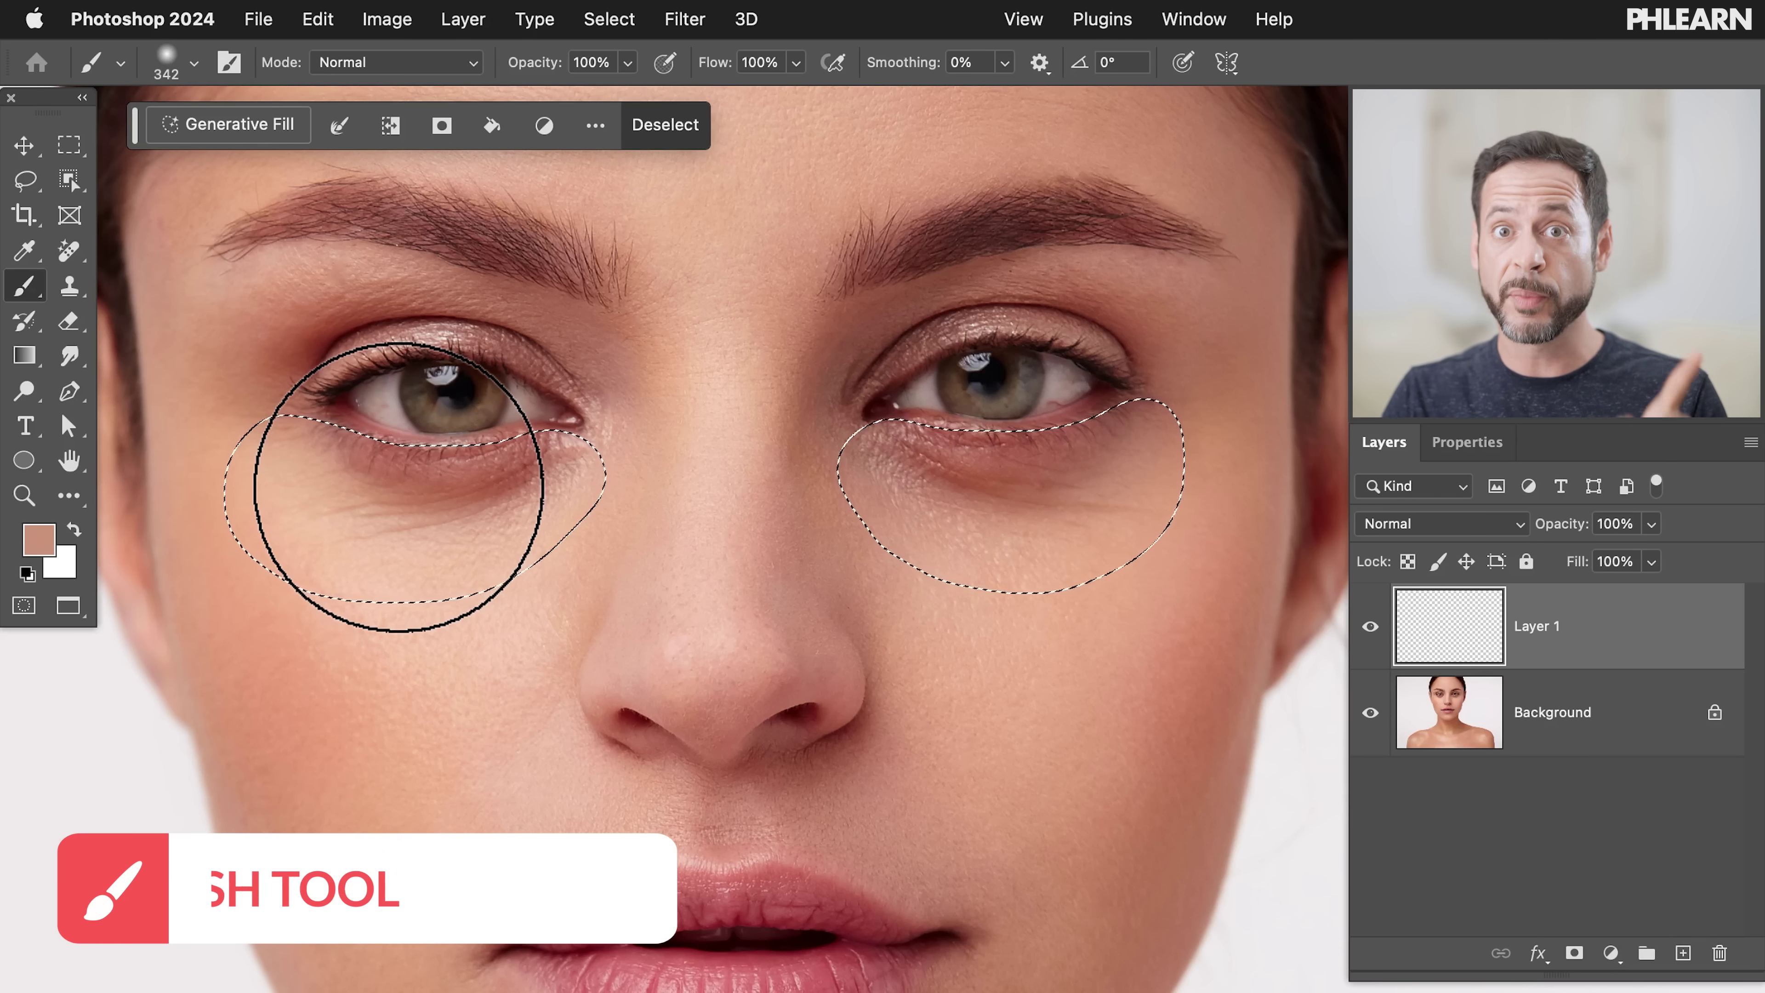
Review the Soft Round brush settings and try sampling various skin tones below the eye on the portrait's right side
right_click(618, 413)
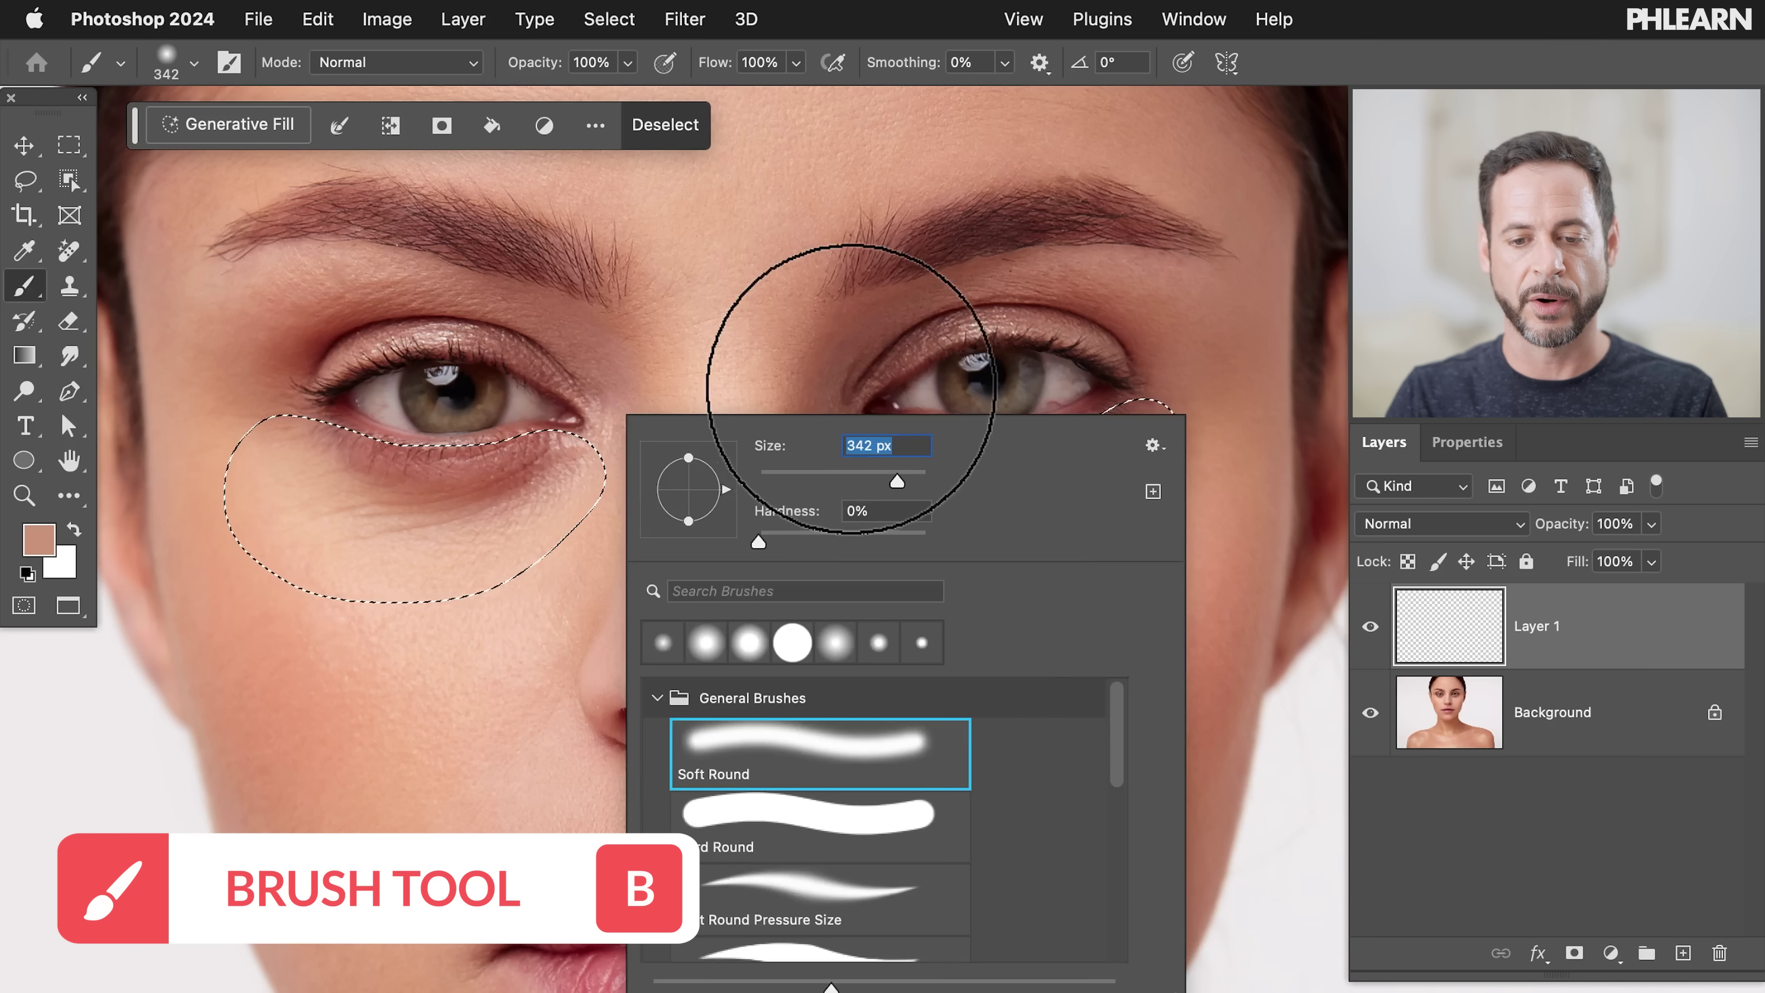
key(Return)
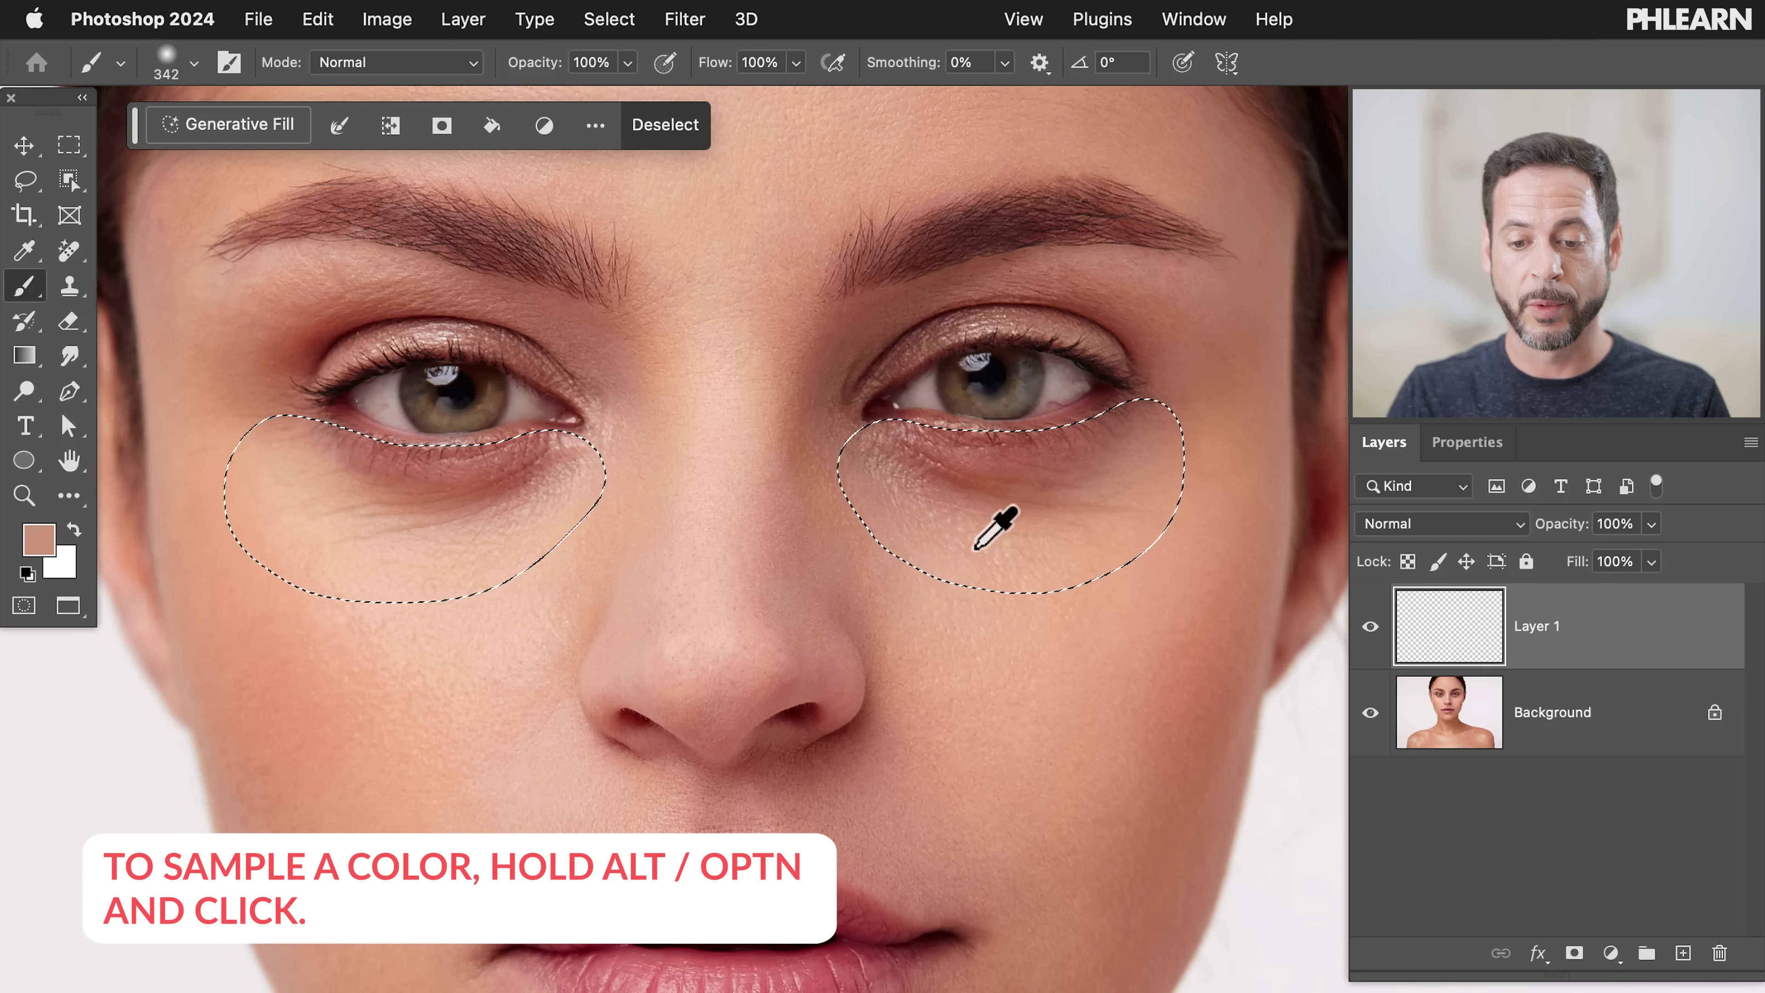
alt+click(945, 540)
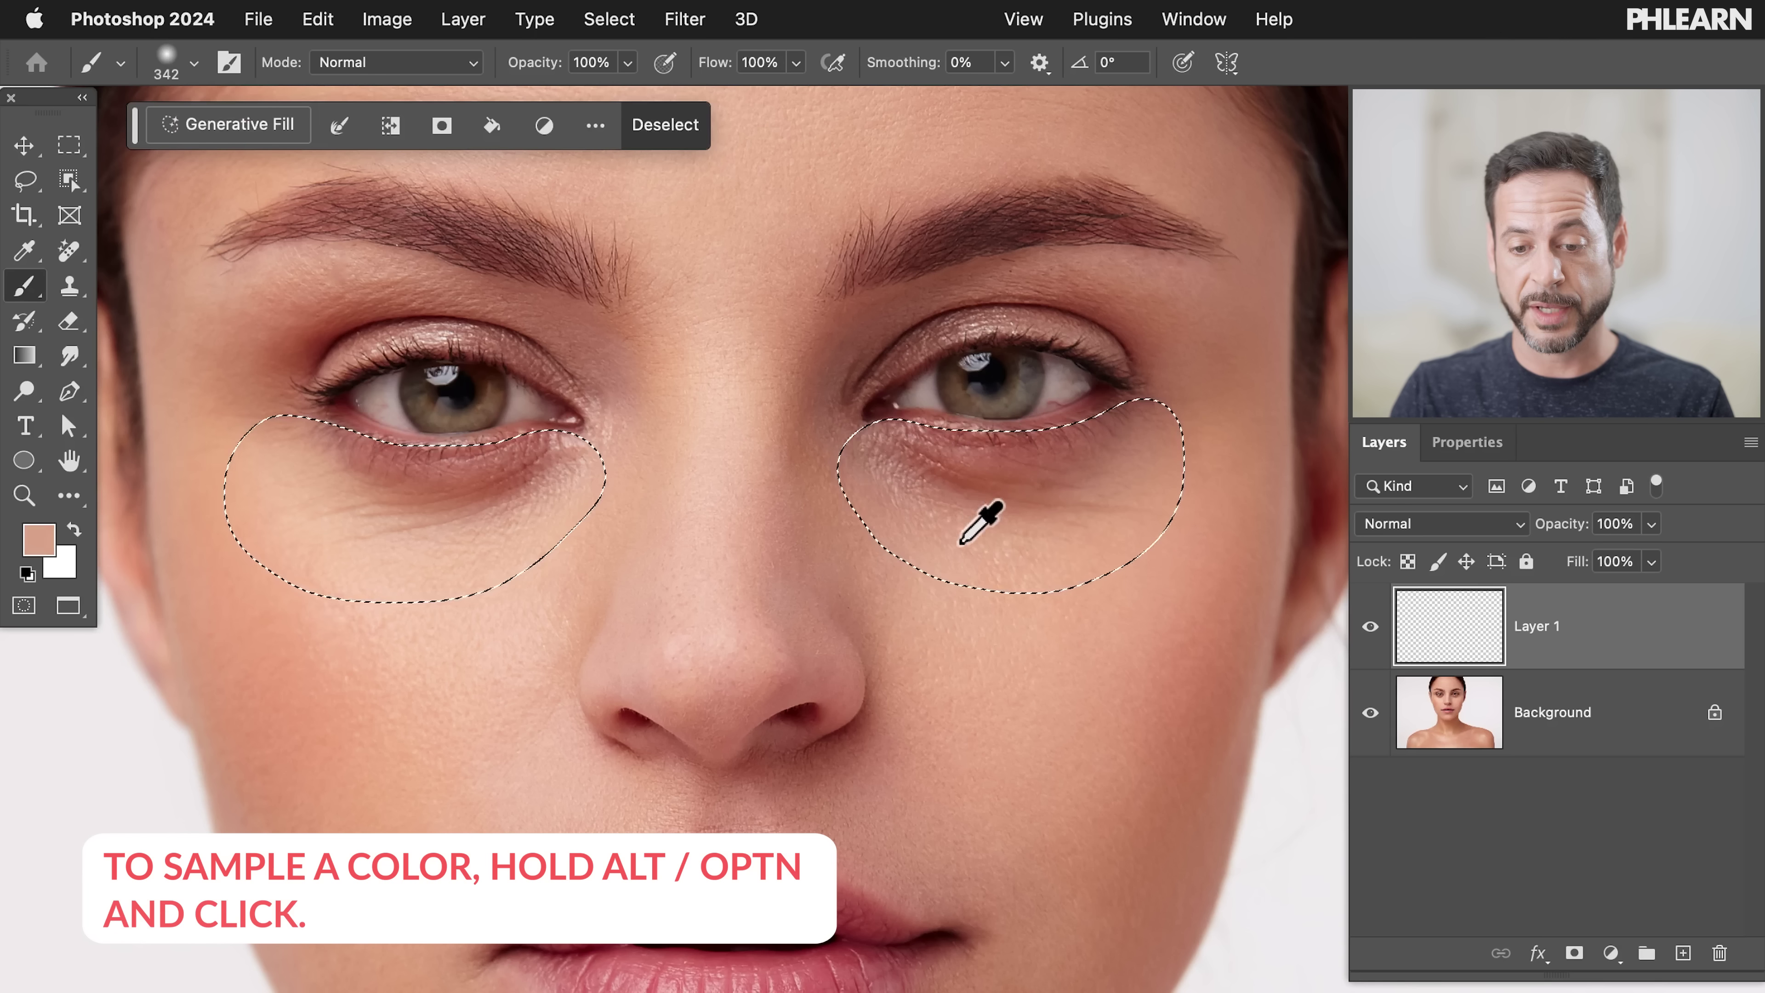
alt+click(957, 487)
drag(959, 487, 936, 538)
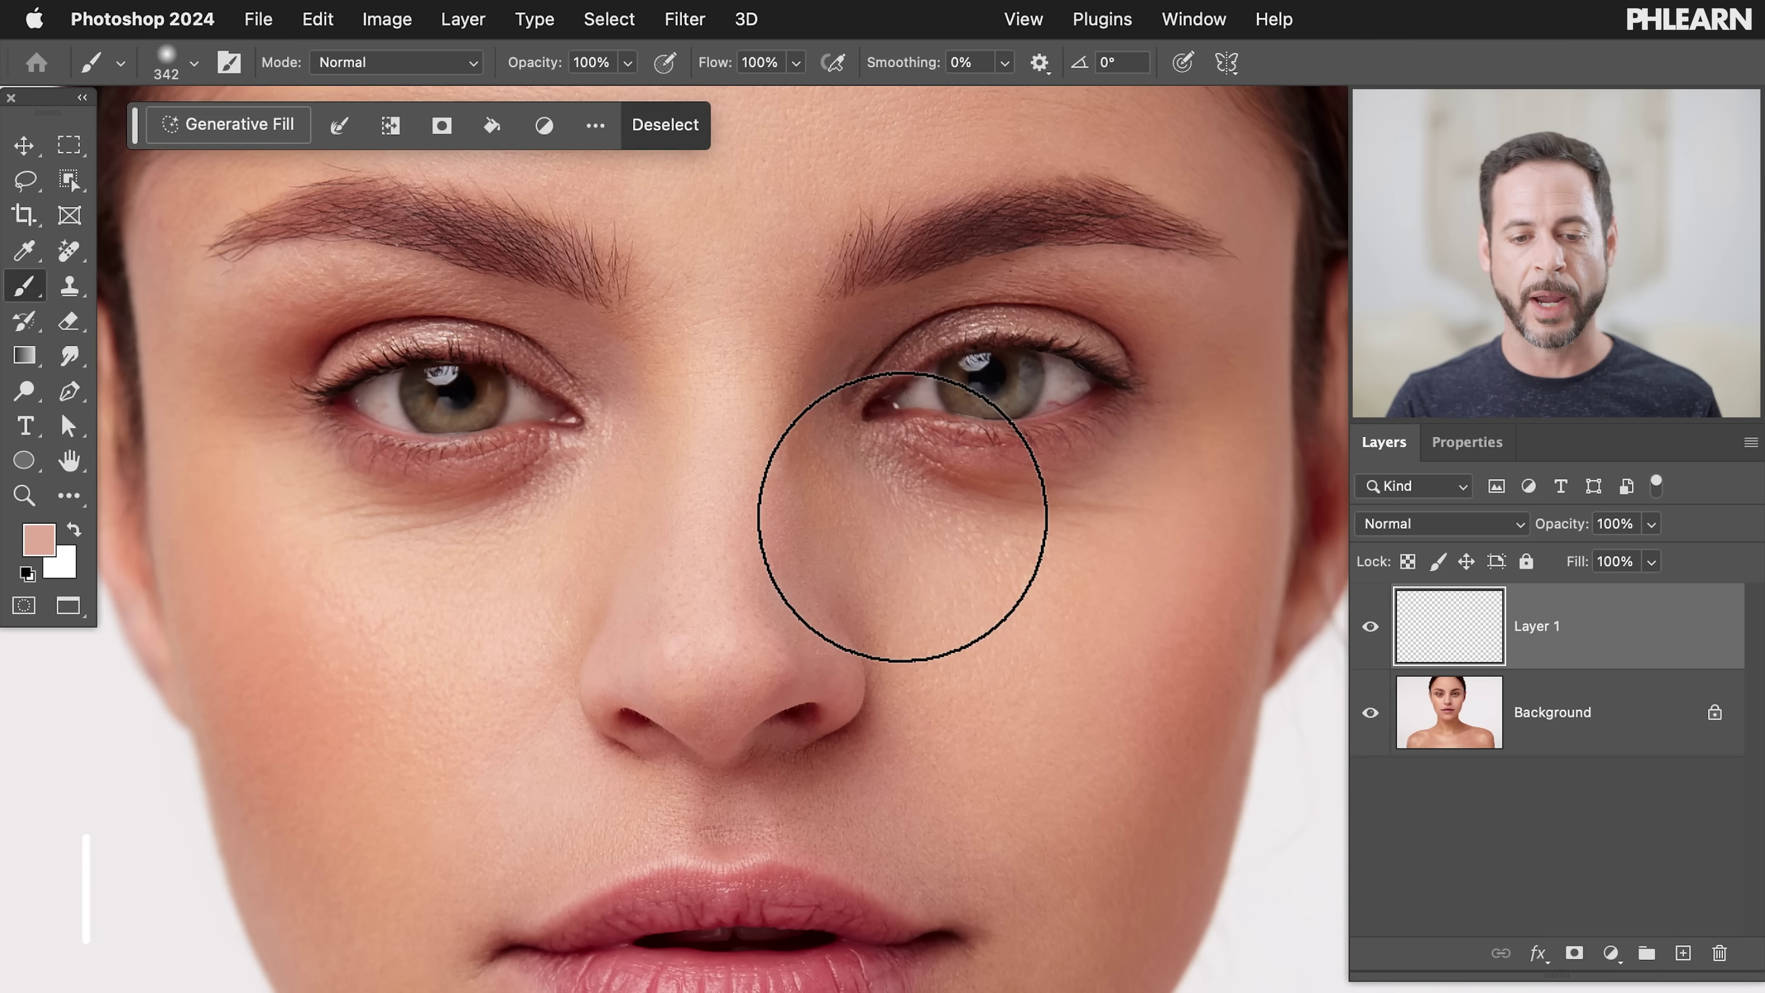
Toggle the under-eye selection outline on and off, leaving it hidden while the selection stays active
key(ctrl+h)
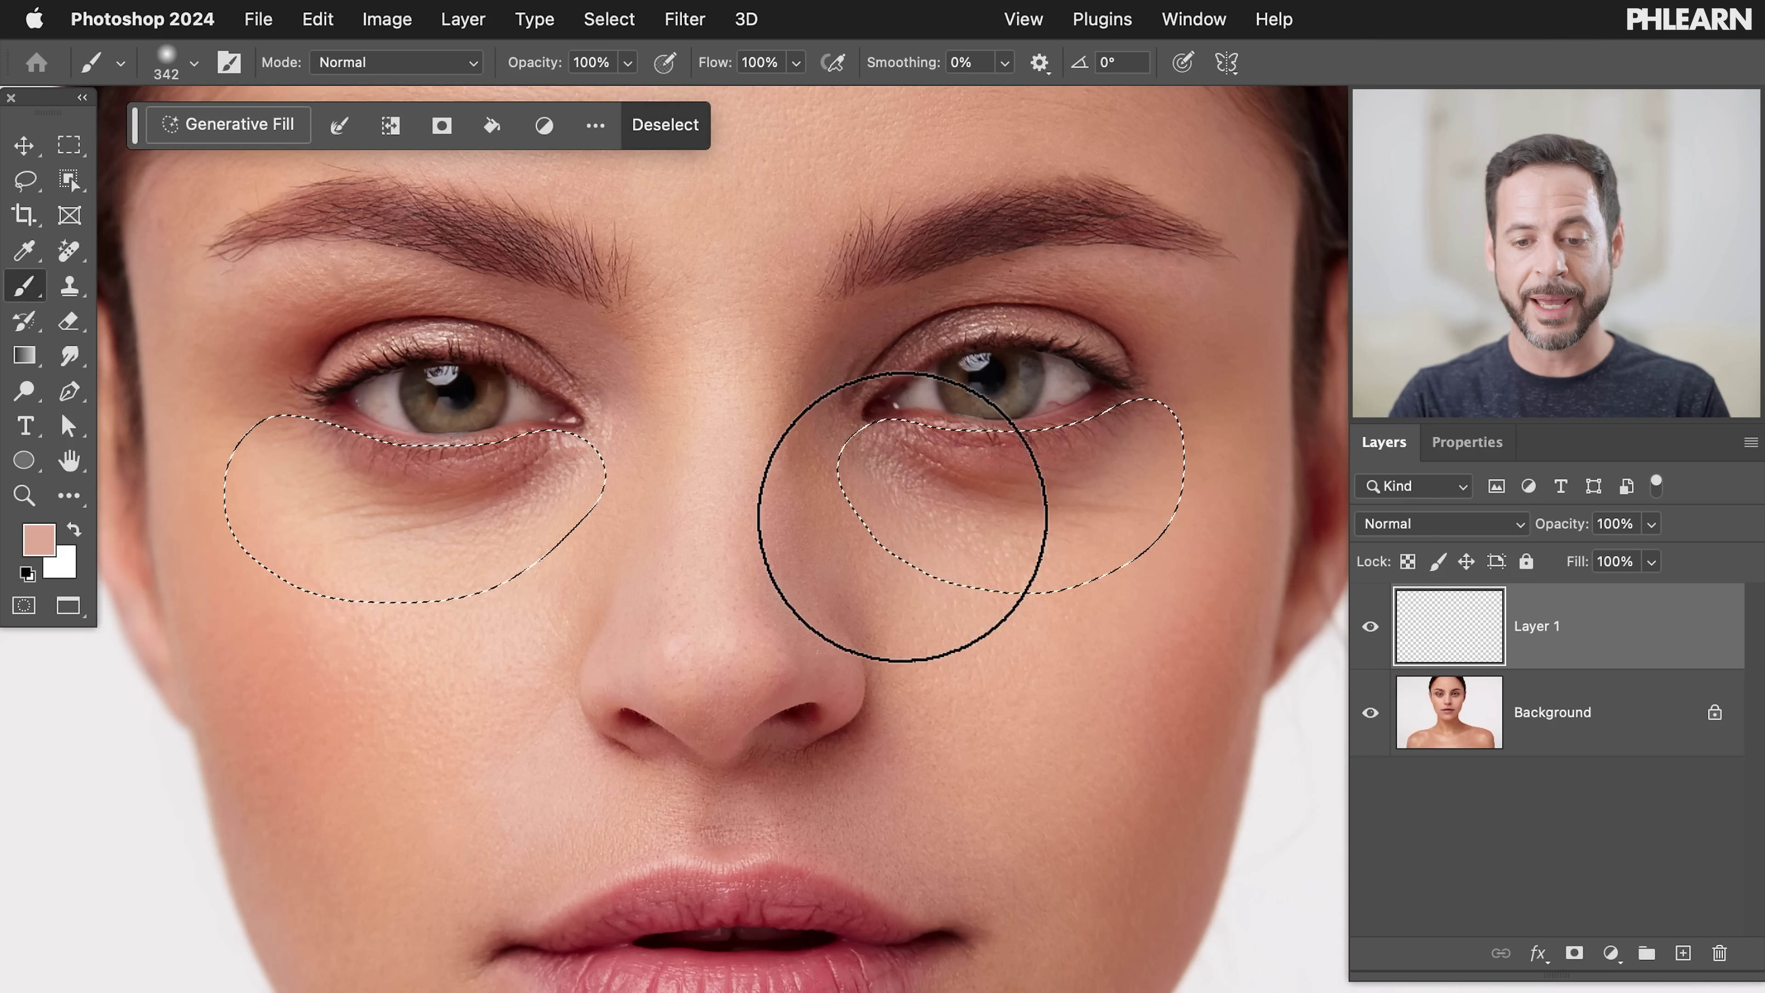
key(ctrl+h)
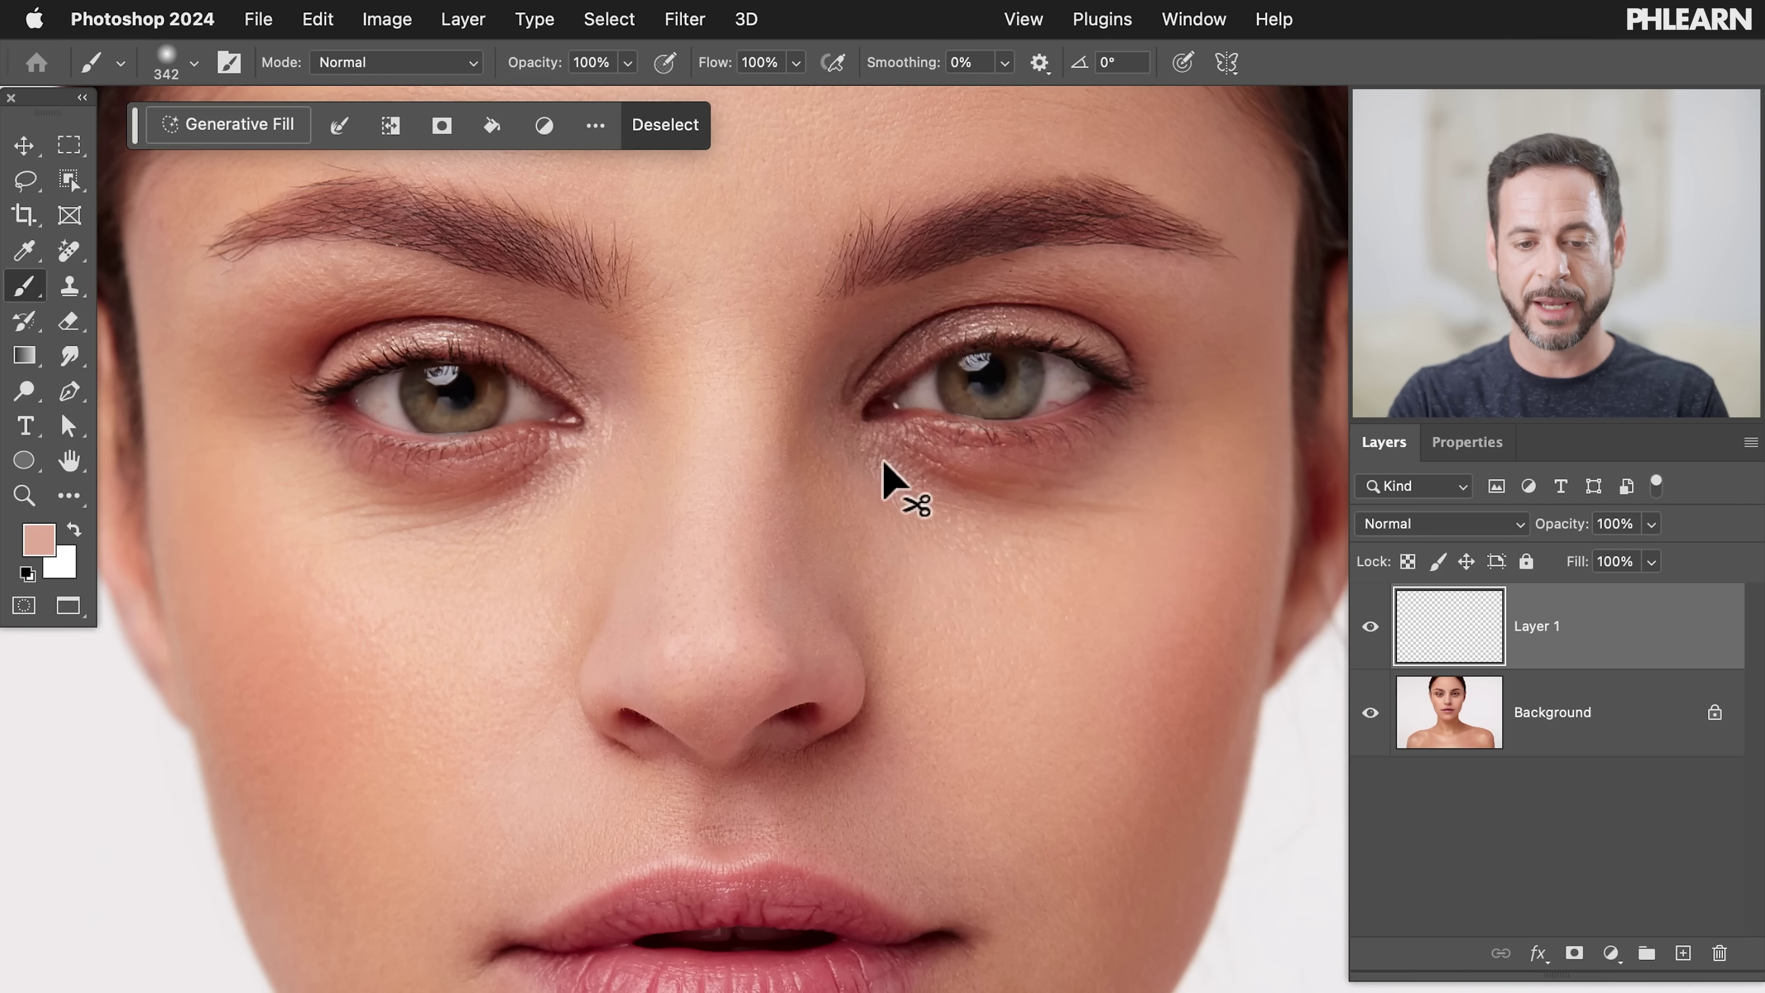
key(ctrl+h)
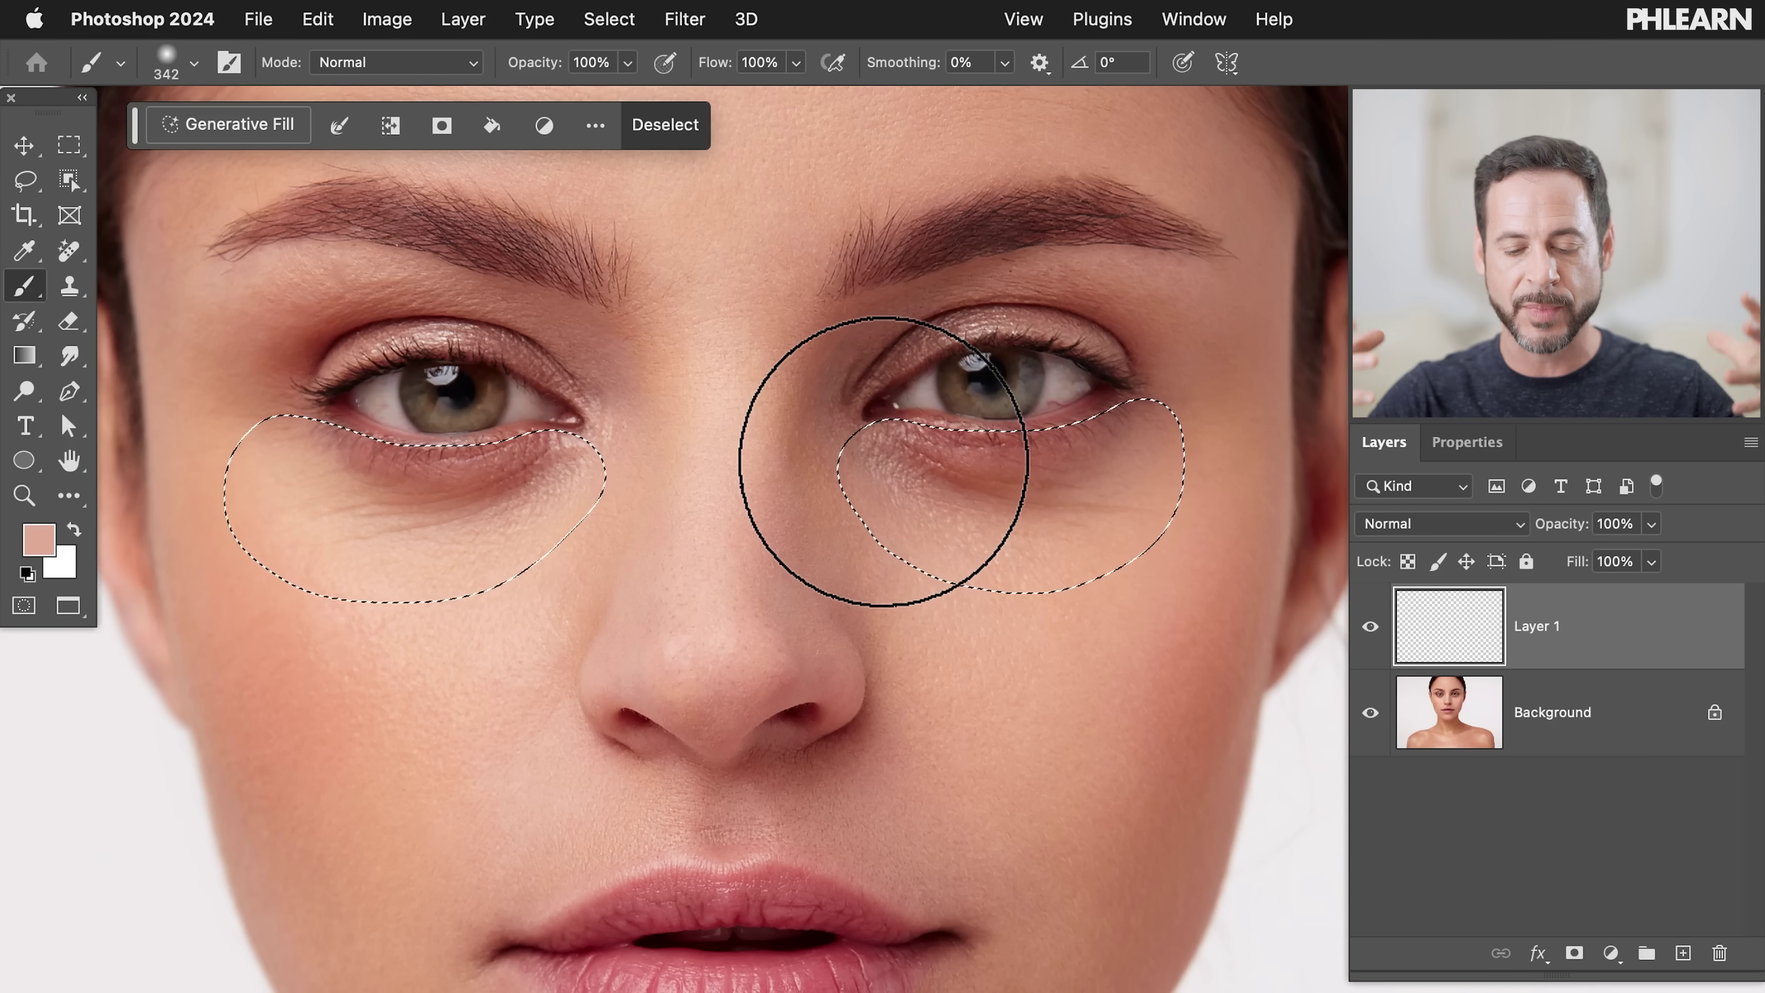
key(super+d)
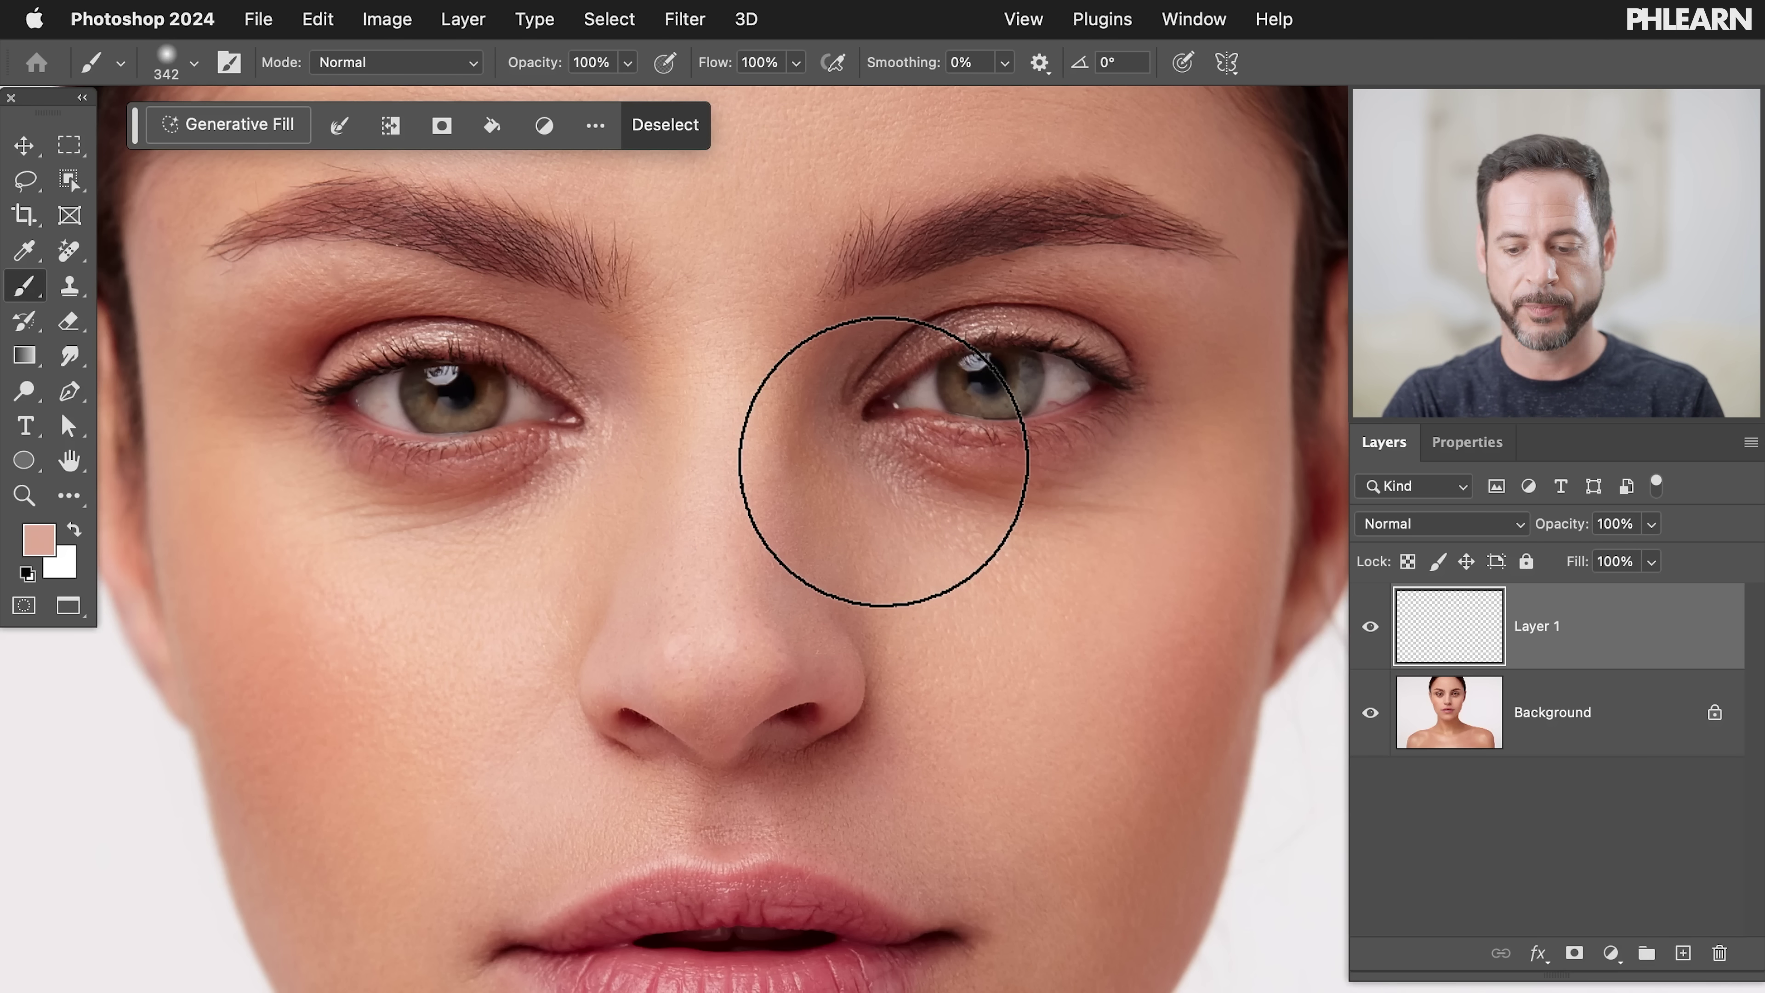
Sample the darker skin tone below the inner corner of the eye on the portrait's right side as the Brush colour
key(super+minus)
key(super+minus)
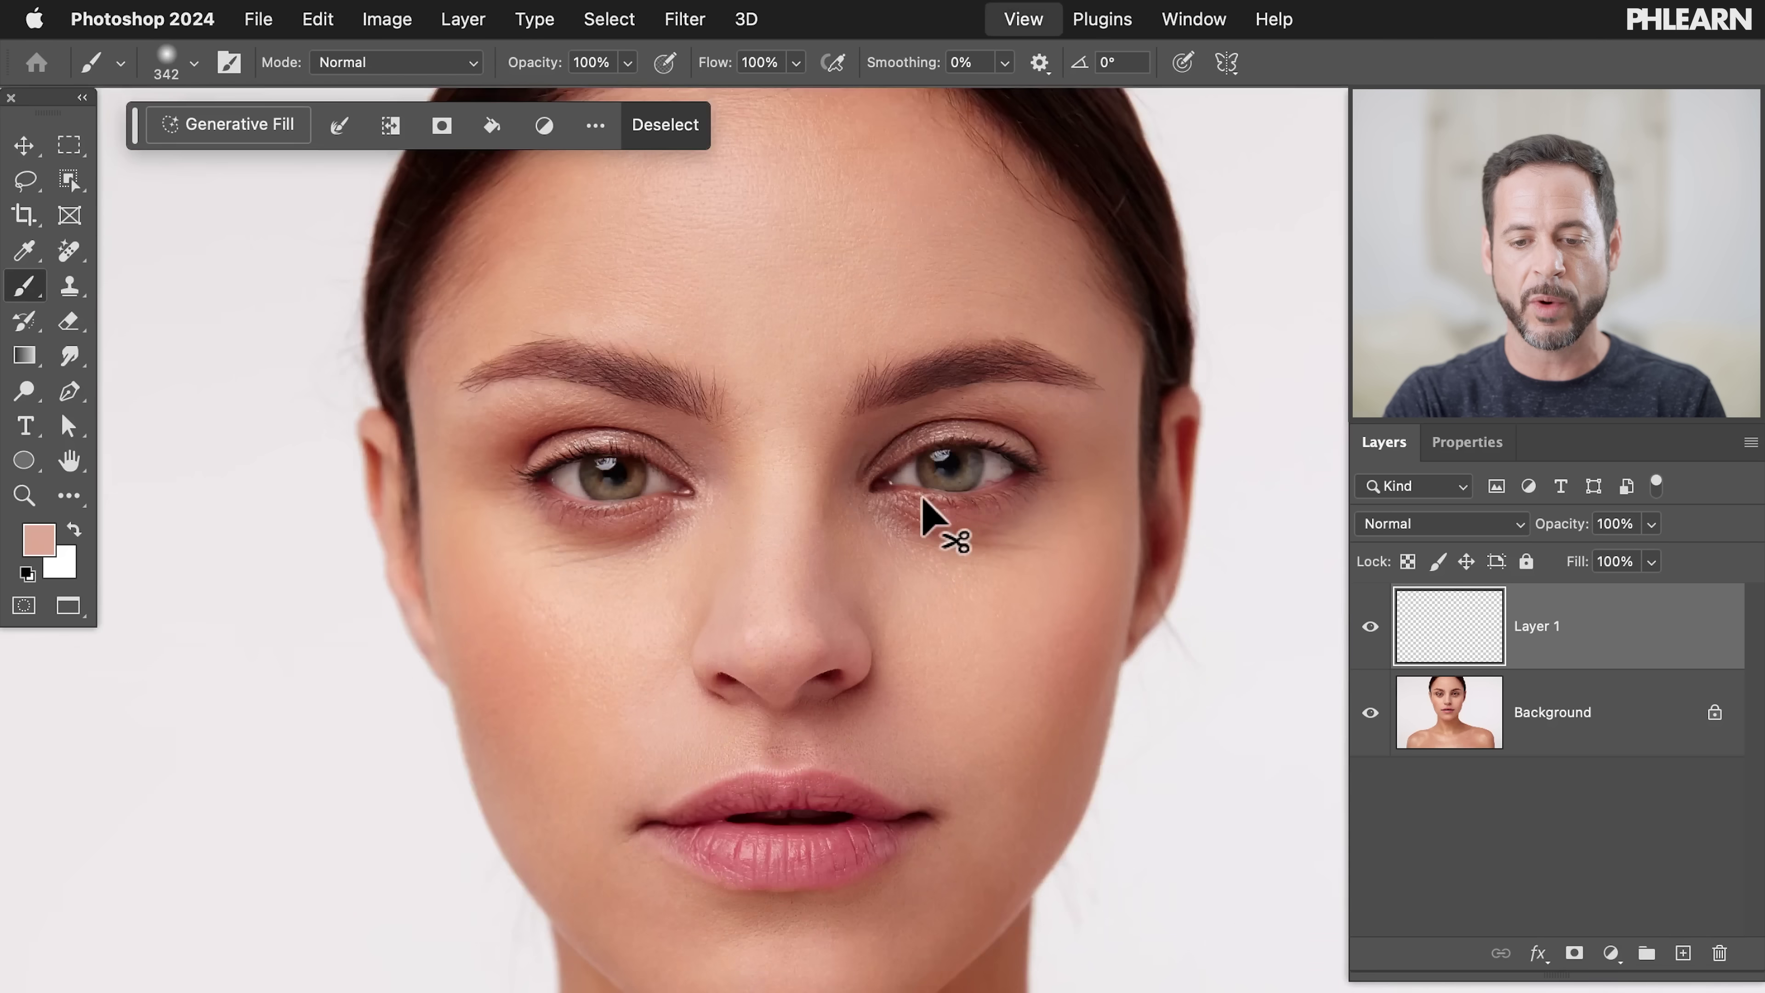
key(super+plus)
key(super+plus)
key(super+minus)
key(super+minus)
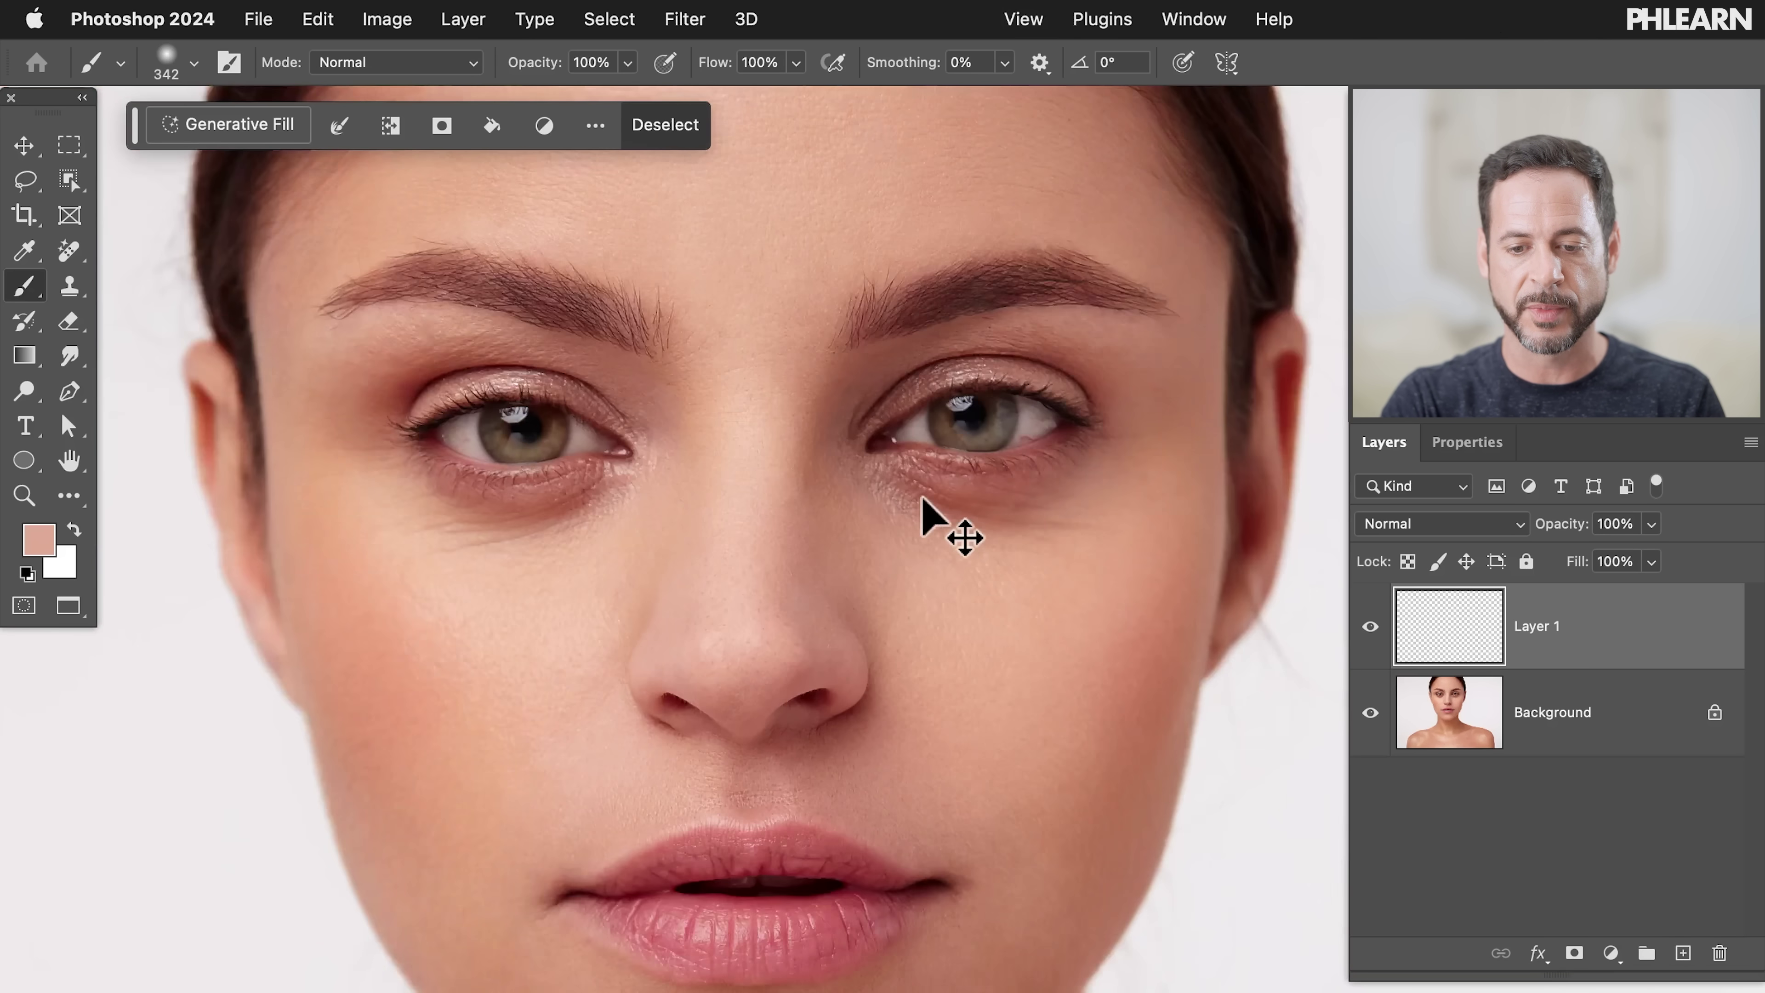
key(super+minus)
scroll(925, 514, right, 2)
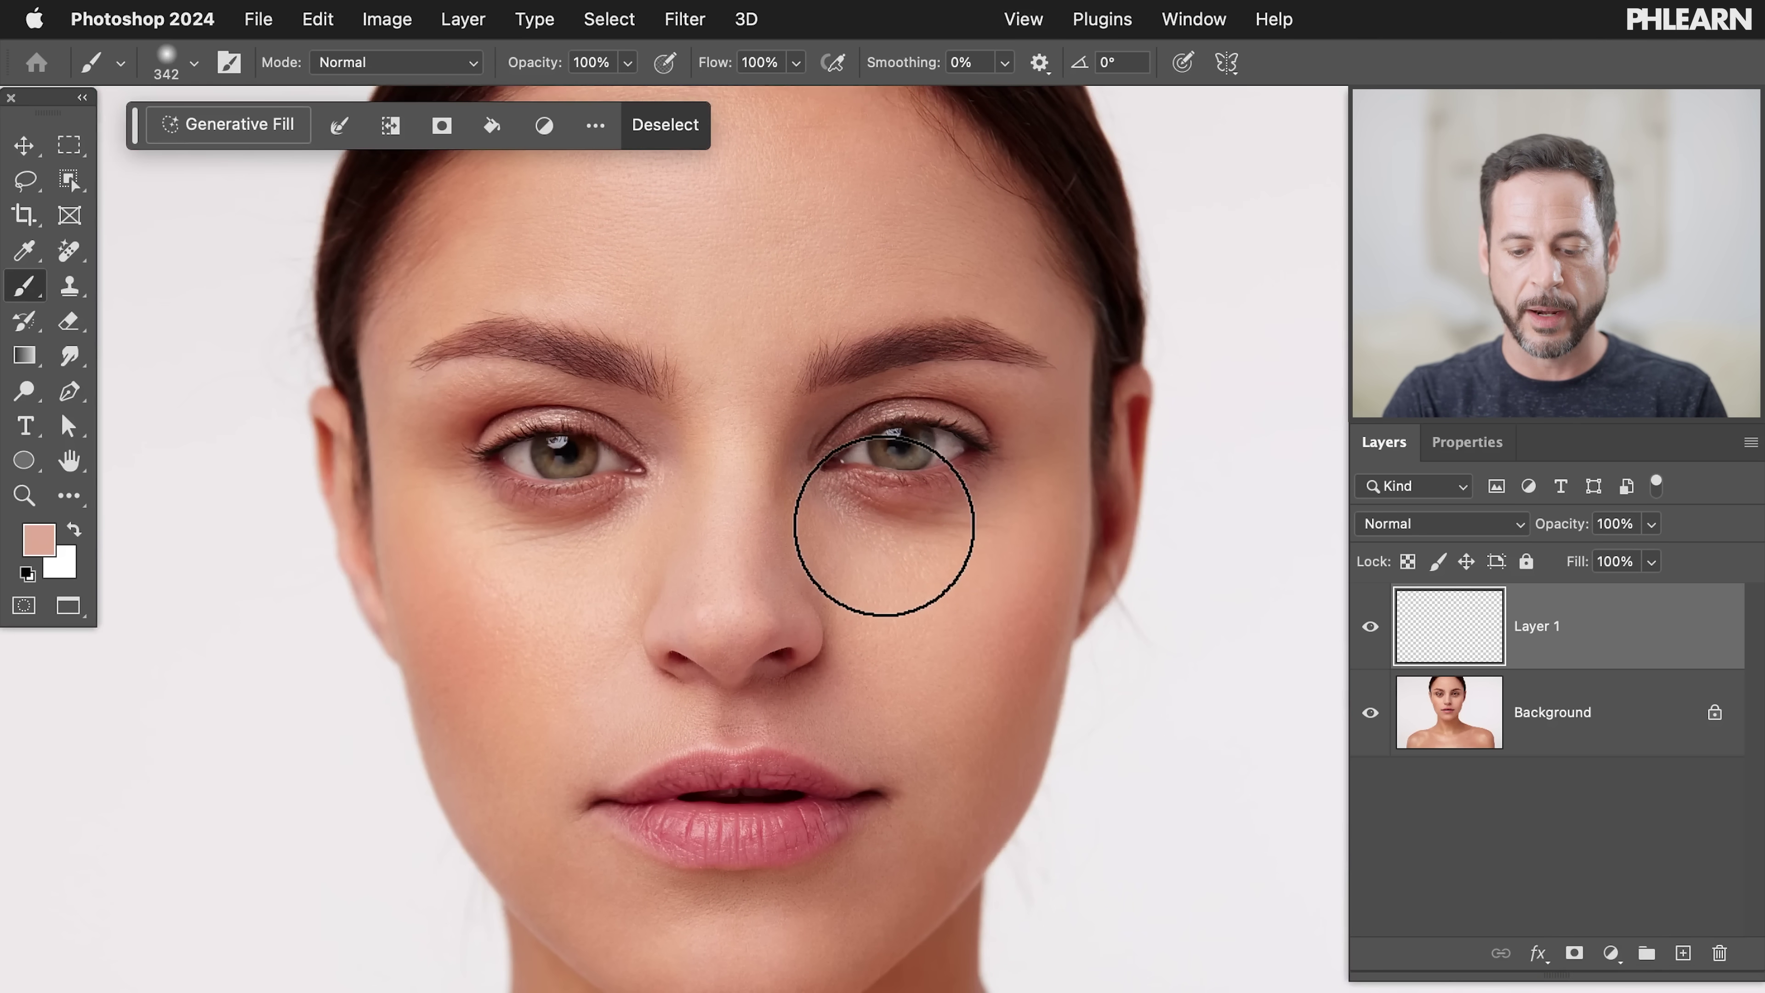
alt+click(876, 524)
alt+click(859, 536)
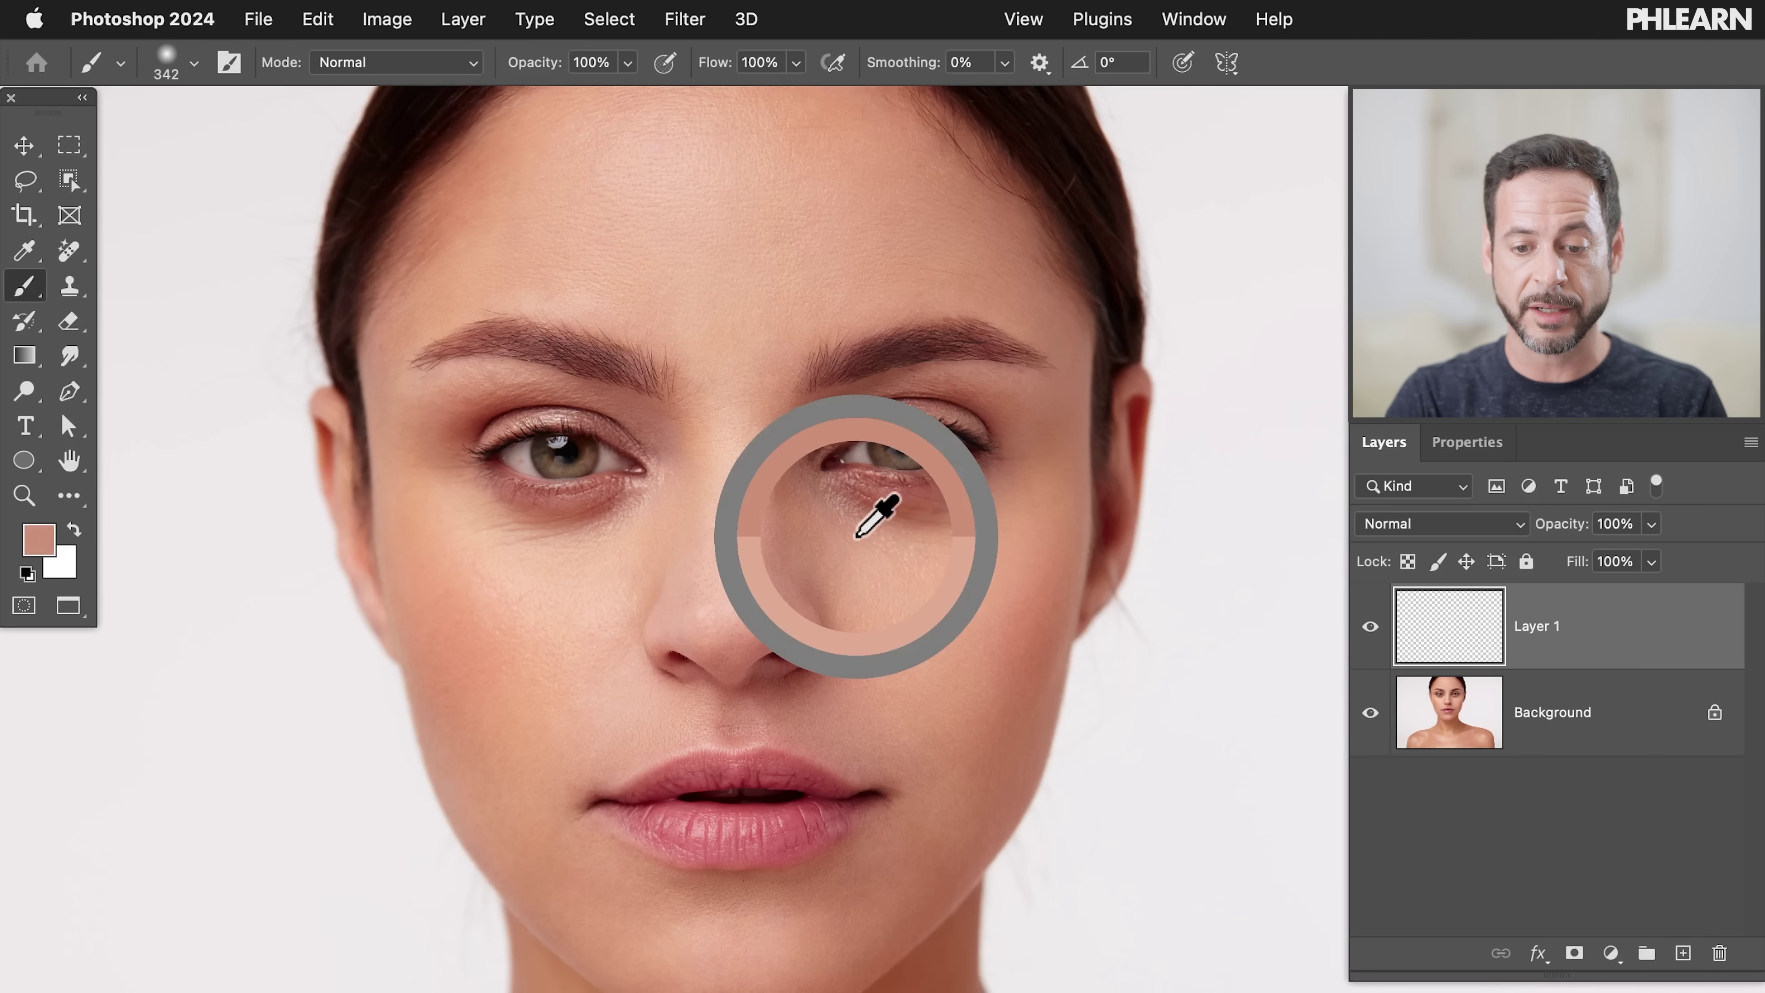
alt+click(856, 537)
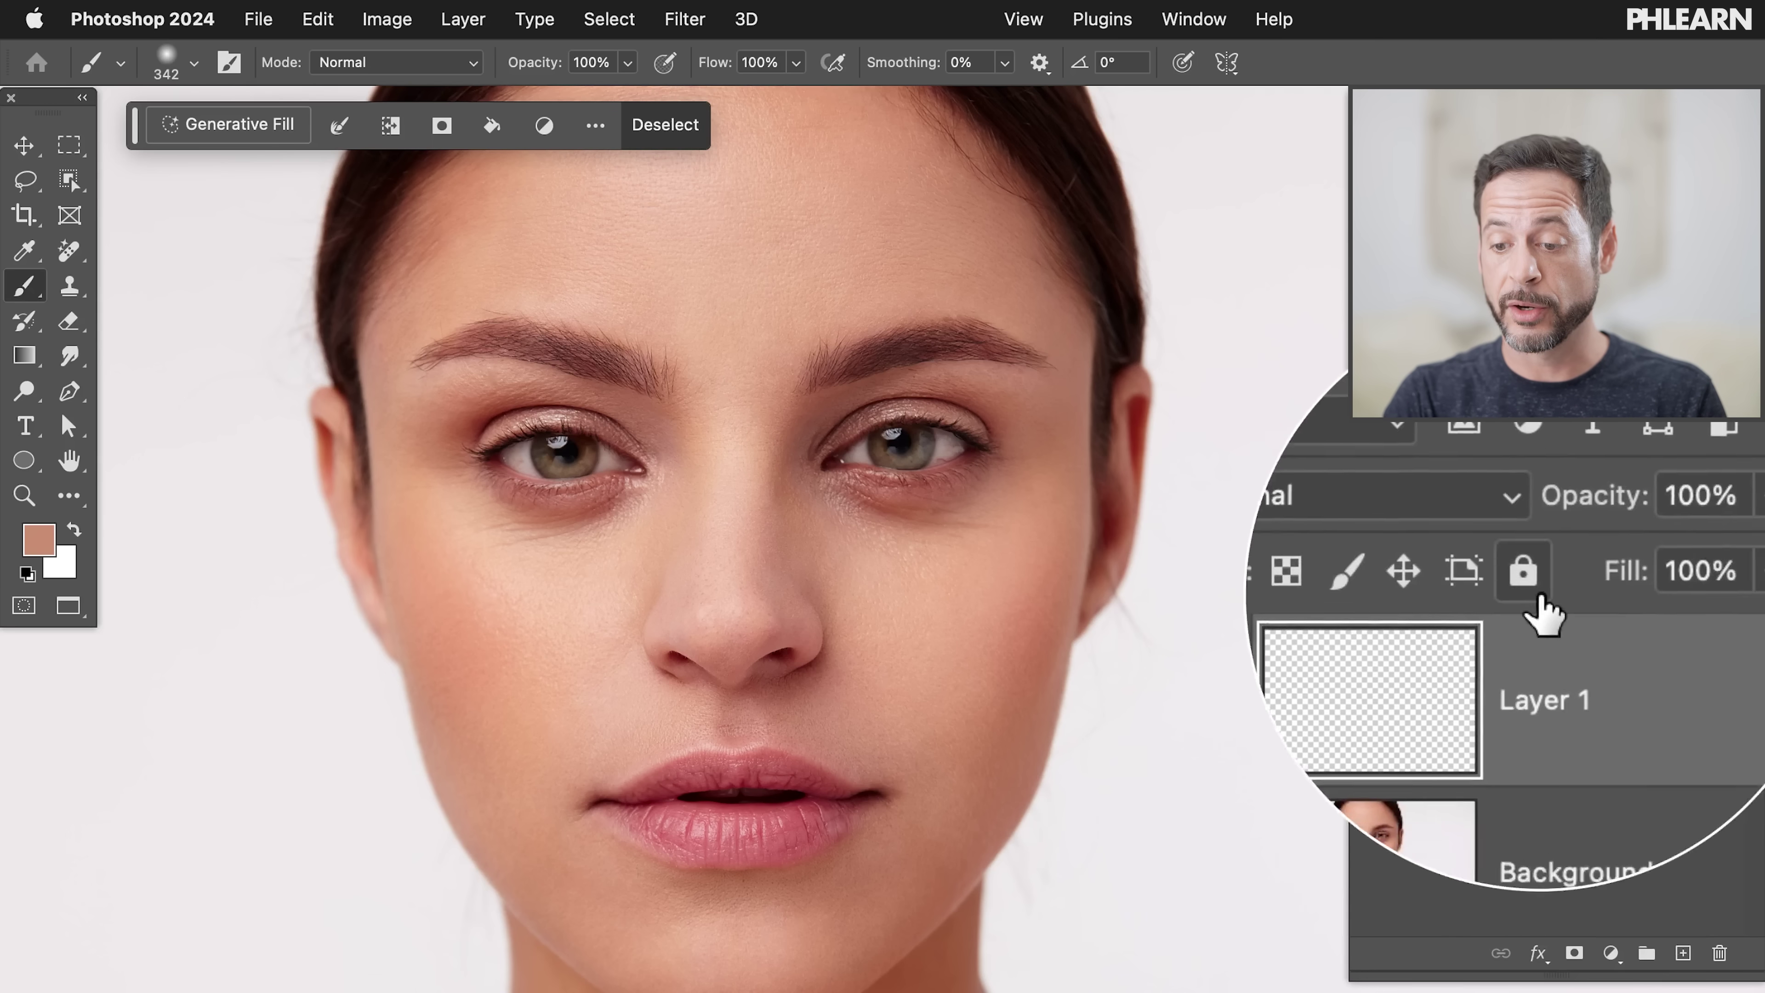
Set Layer 1's blending mode to Lighten and the Brush's flow to 10%
click(1438, 516)
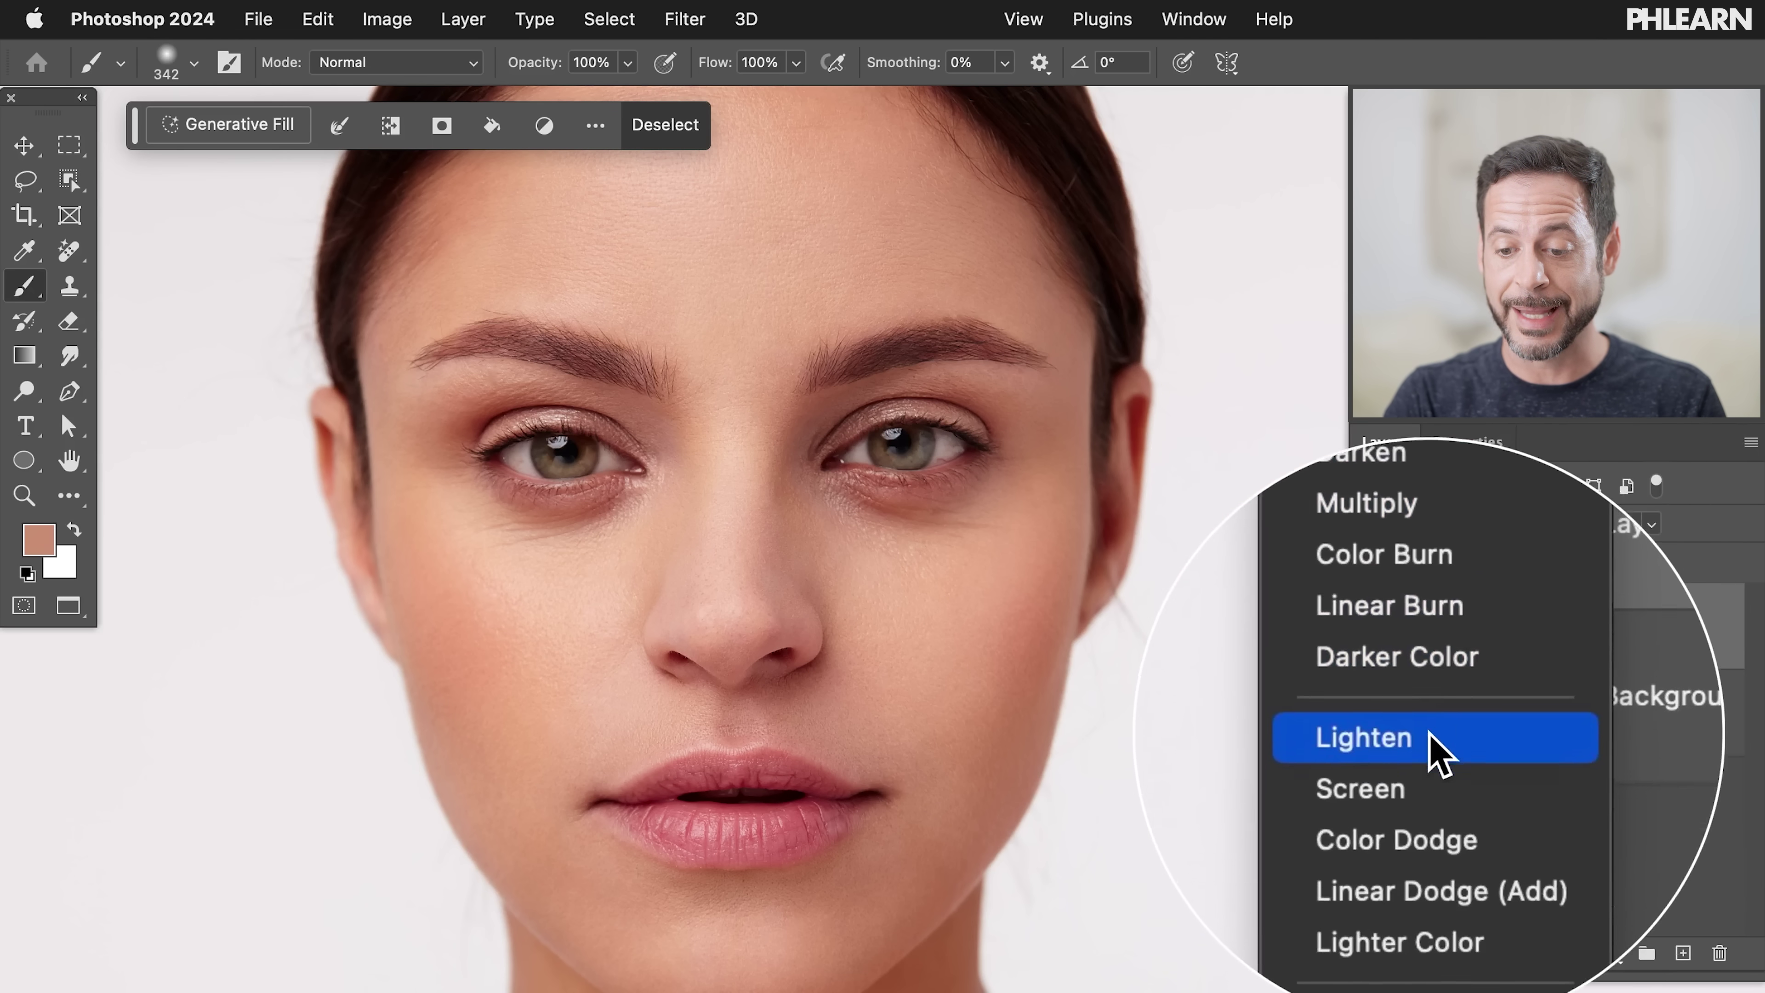
click(1438, 749)
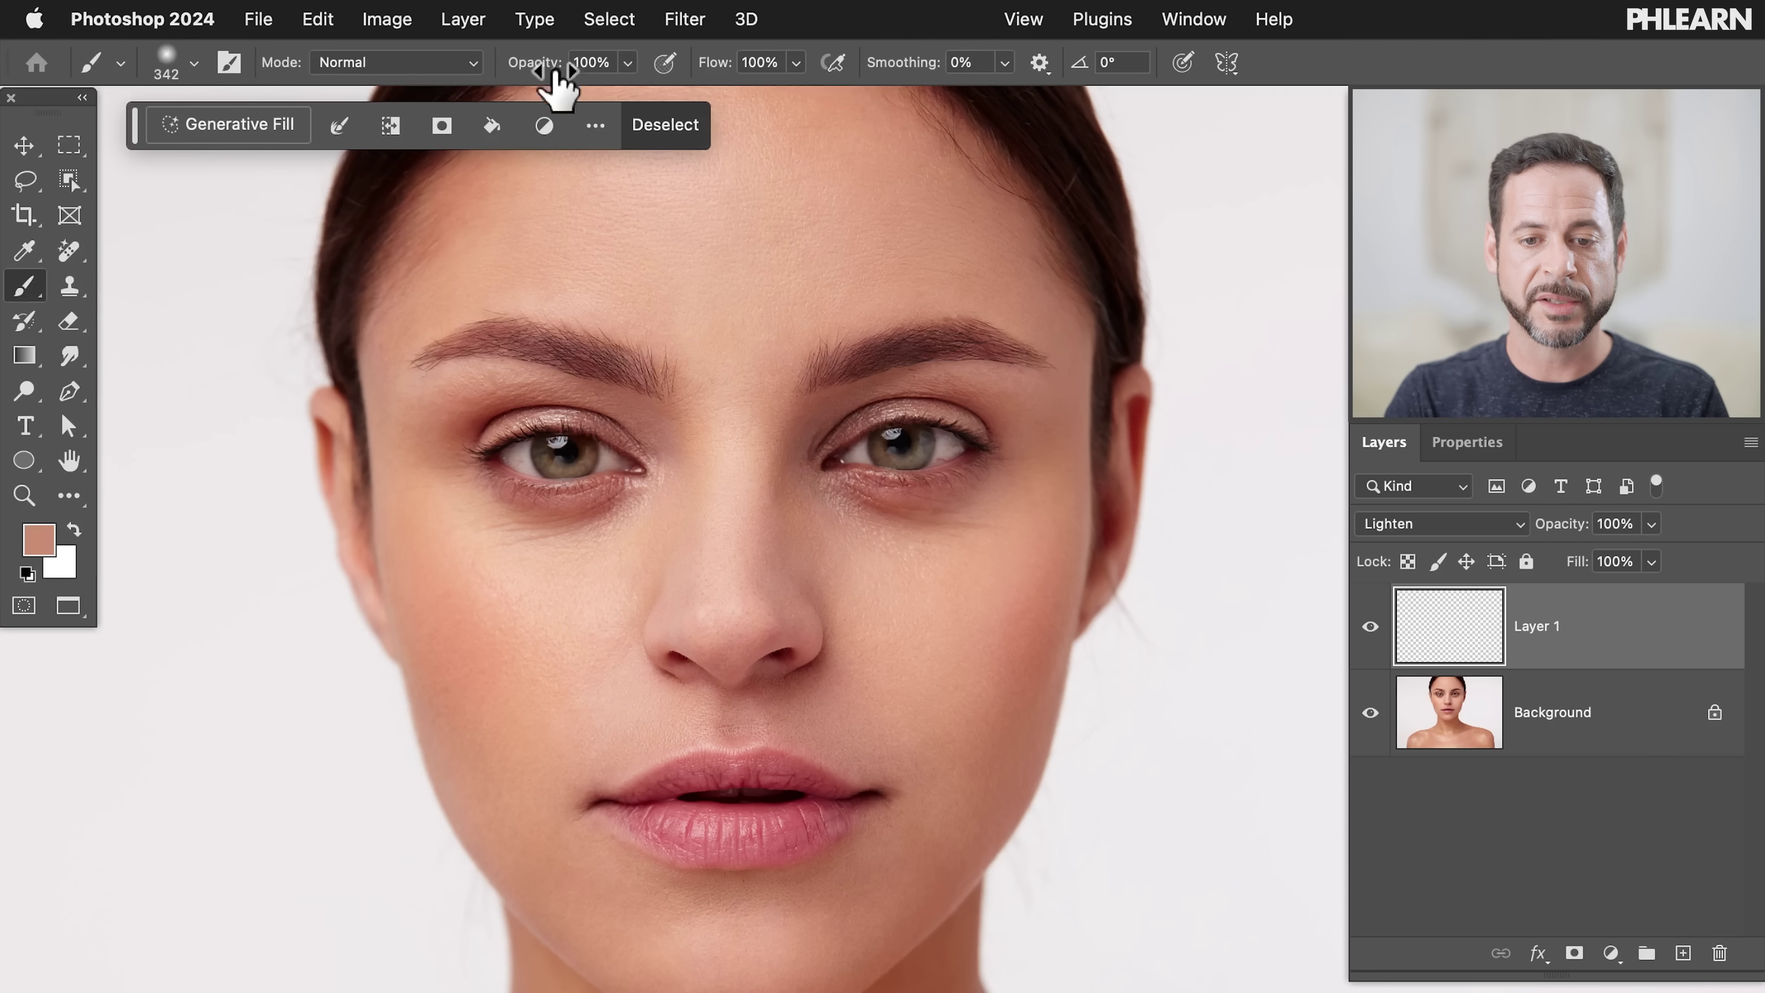
click(763, 67)
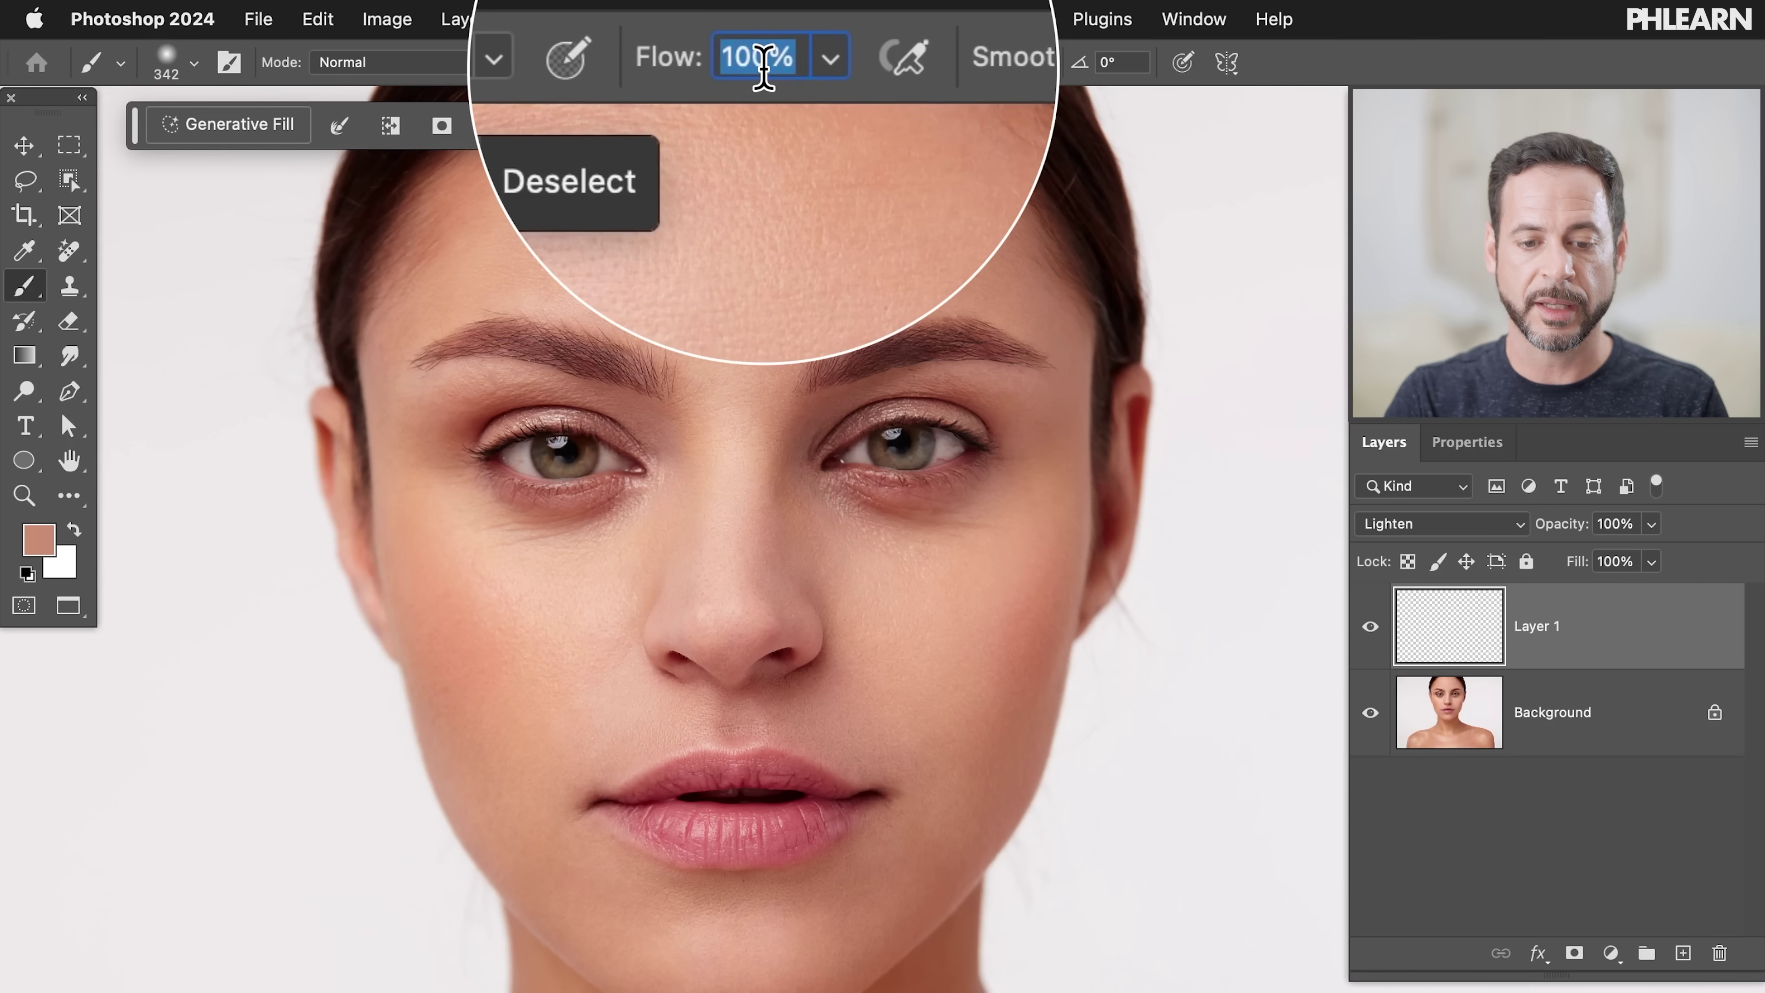
text(10)
key(Return)
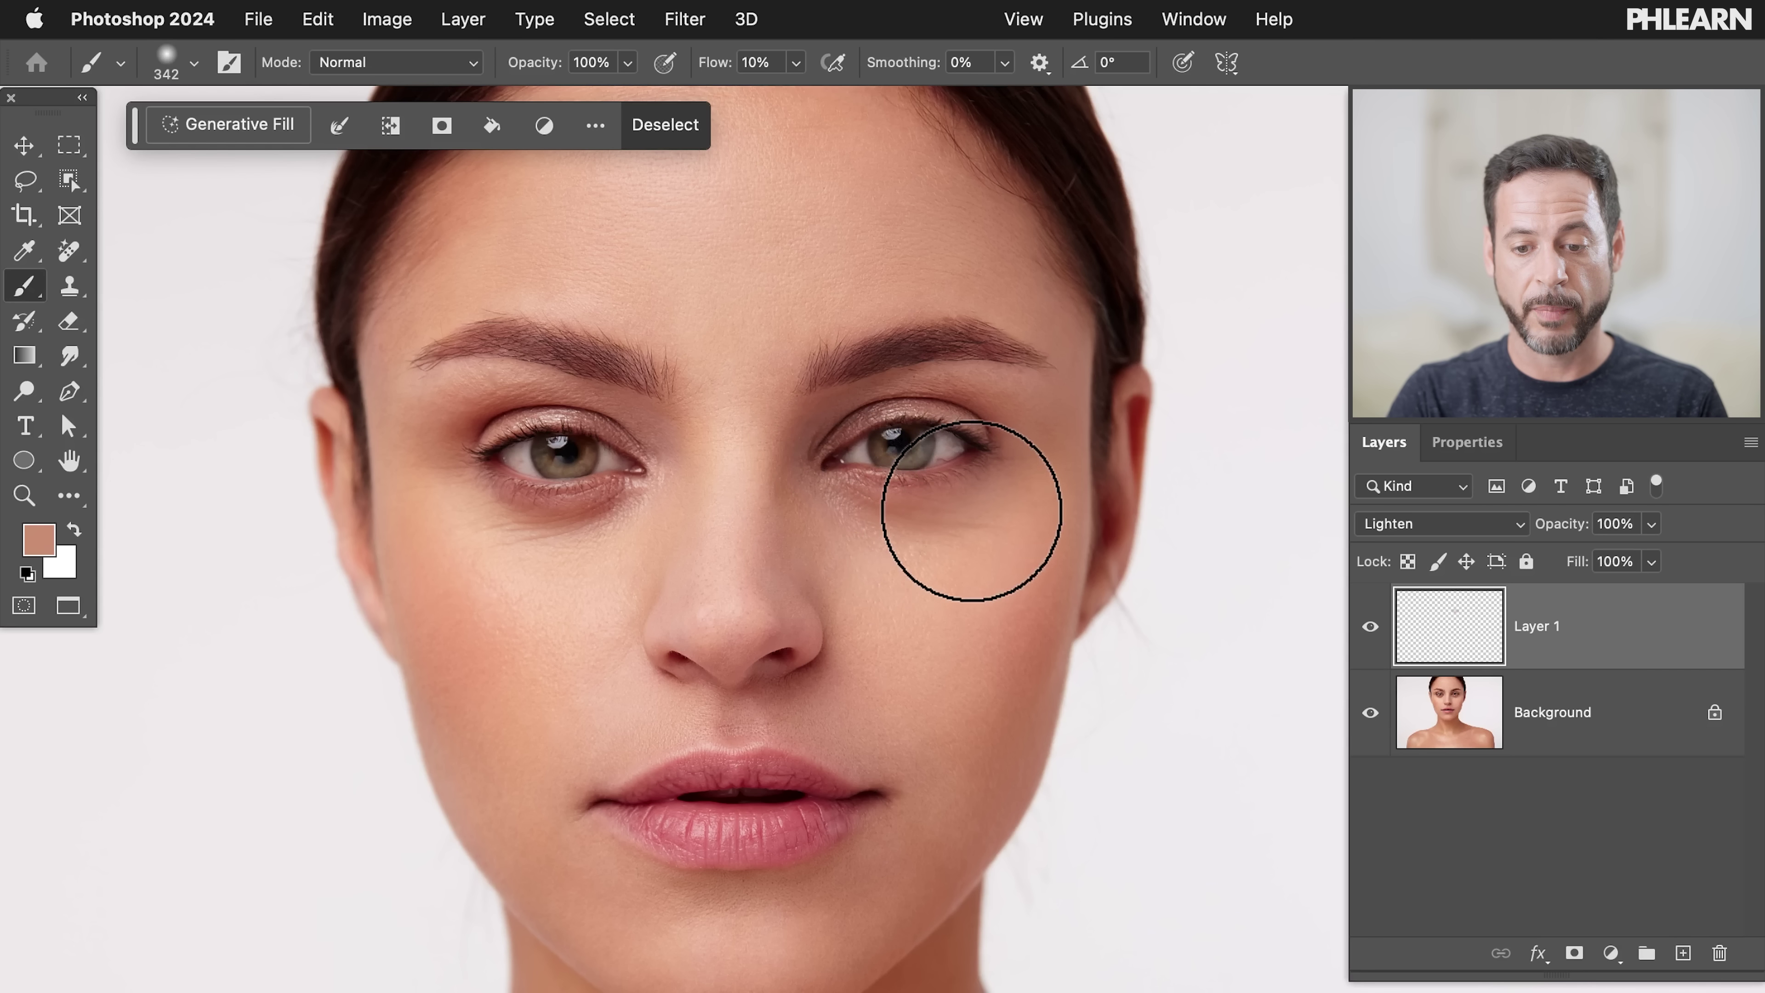
Sample lighter skin tones from the cheeks and paint over the dark circle under the eye on the portrait's left side
alt+click(942, 539)
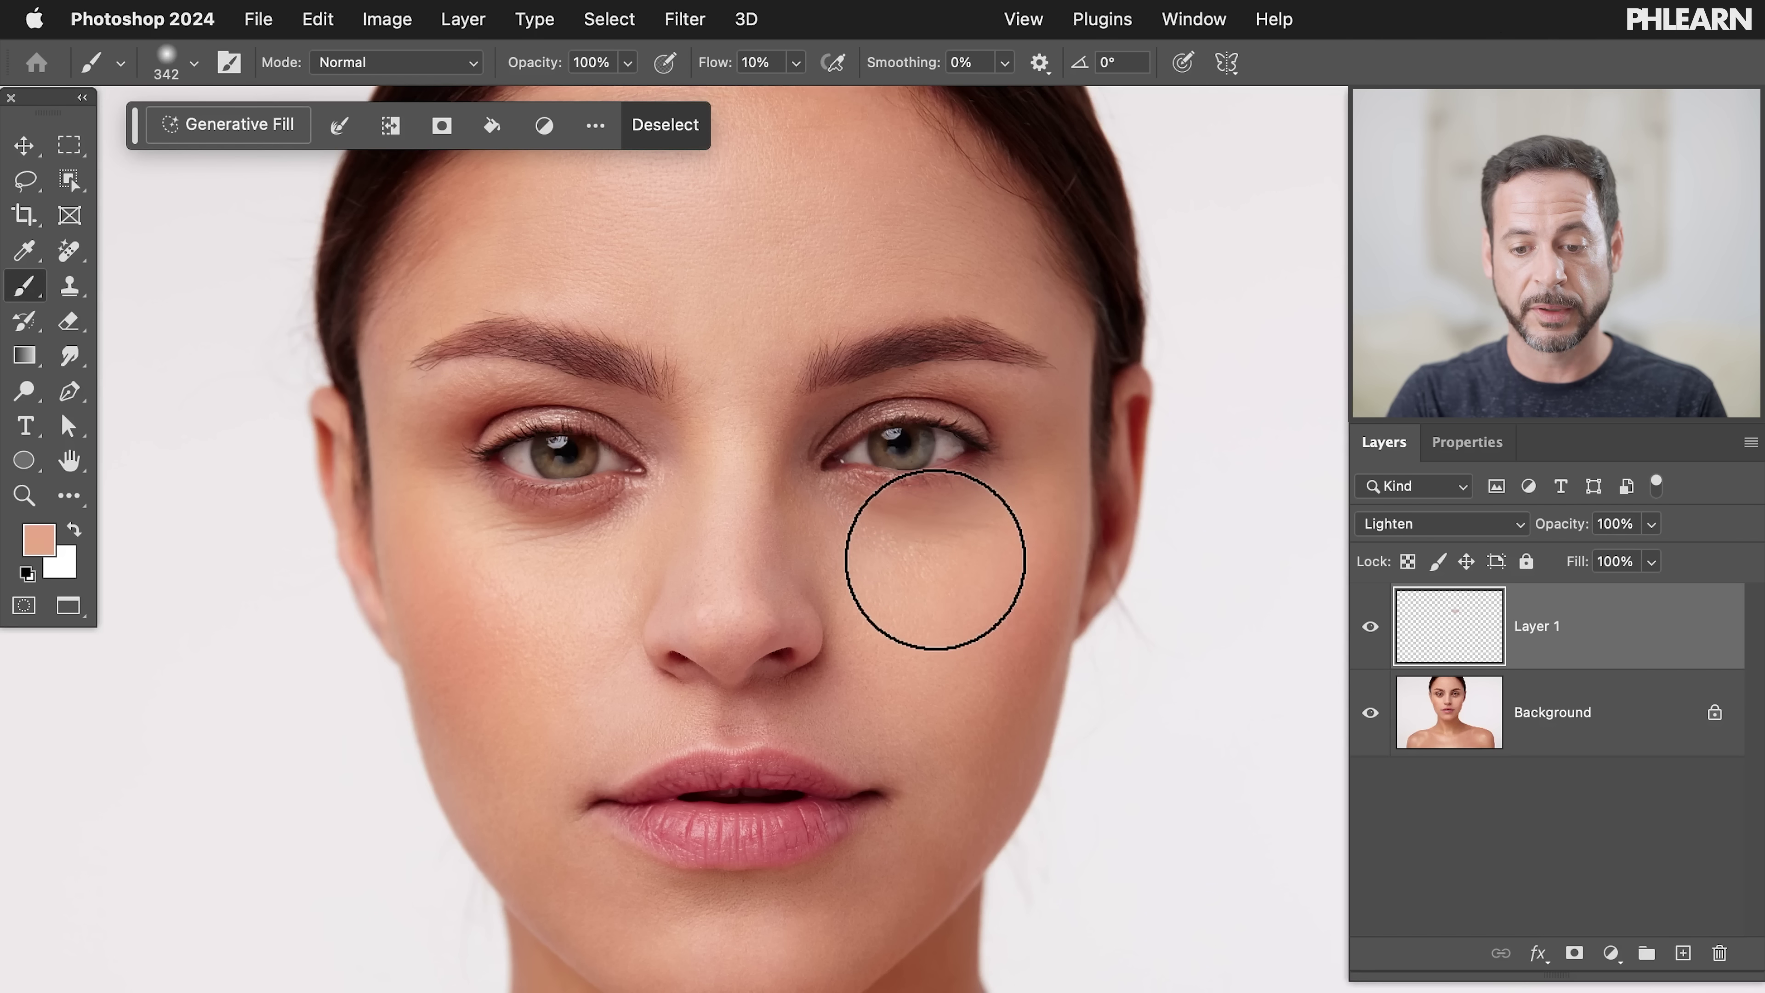
alt+click(564, 563)
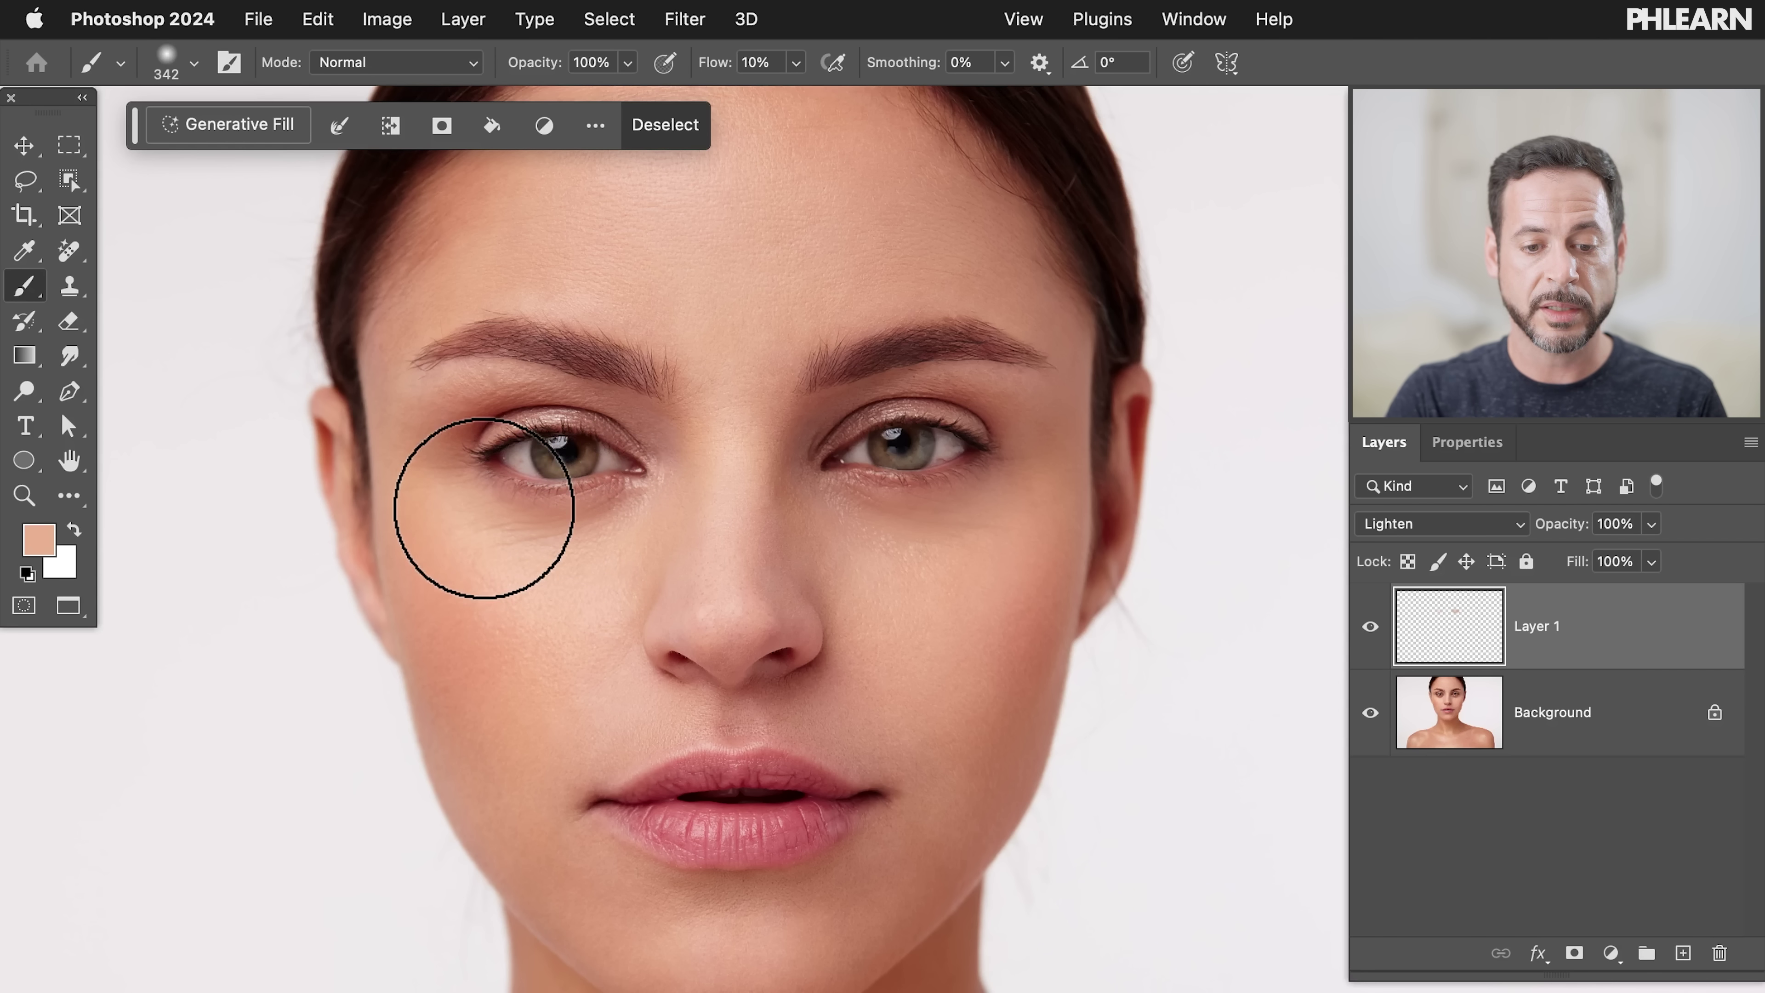
mouse_move(602, 532)
mouse_down()
mouse_move(512, 552)
mouse_move(602, 518)
mouse_up()
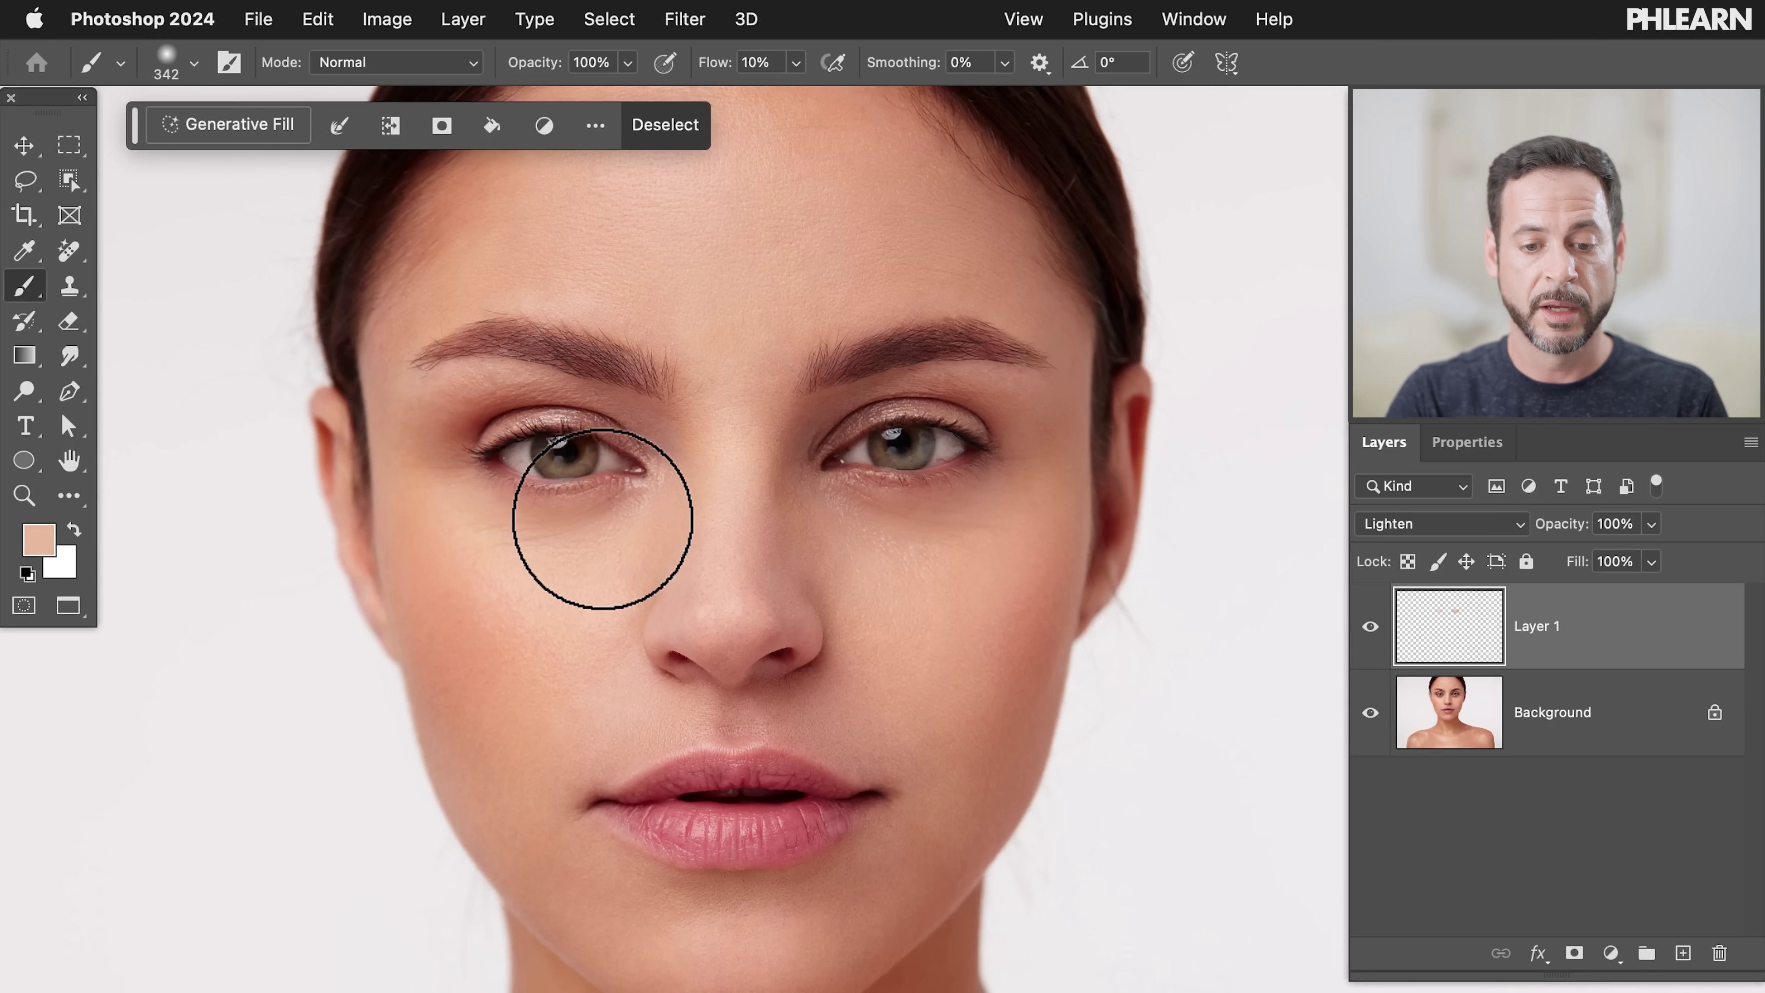
alt+click(586, 560)
mouse_move(640, 514)
mouse_down()
mouse_move(512, 547)
mouse_move(635, 545)
mouse_move(583, 540)
mouse_up()
Resample nearby skin tones and paint over the dark circle under the eye on the portrait's right side
alt+click(933, 570)
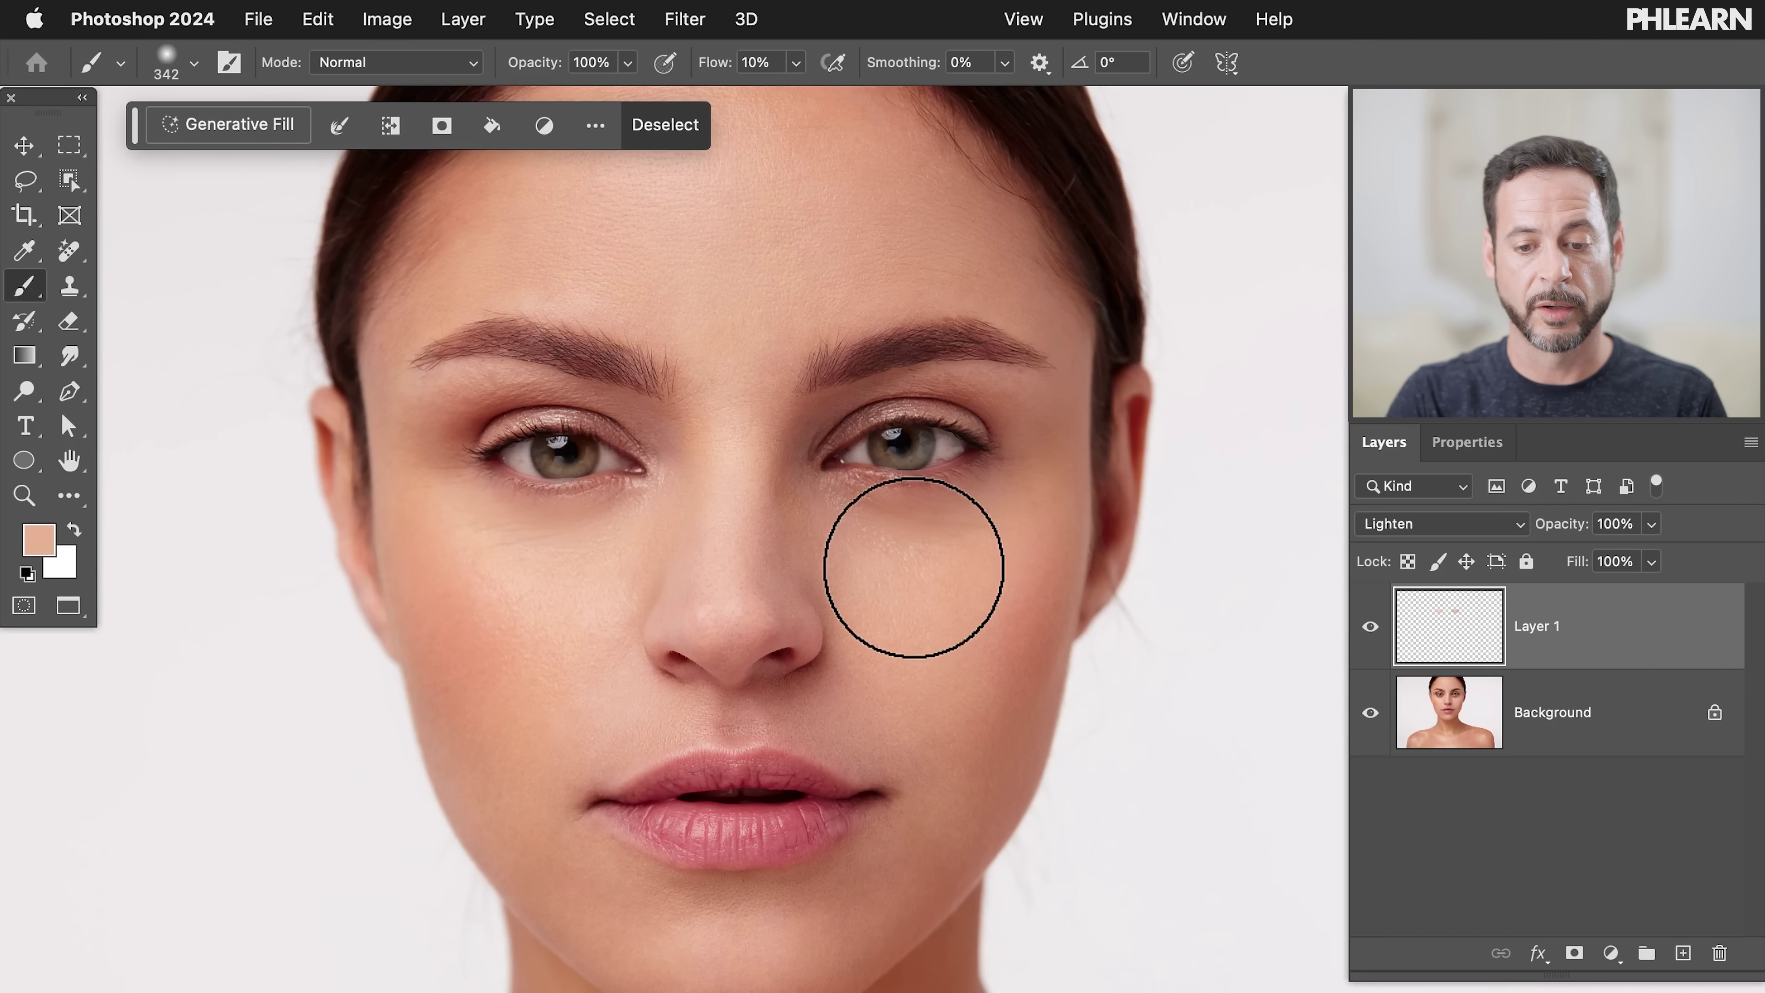
alt+click(863, 520)
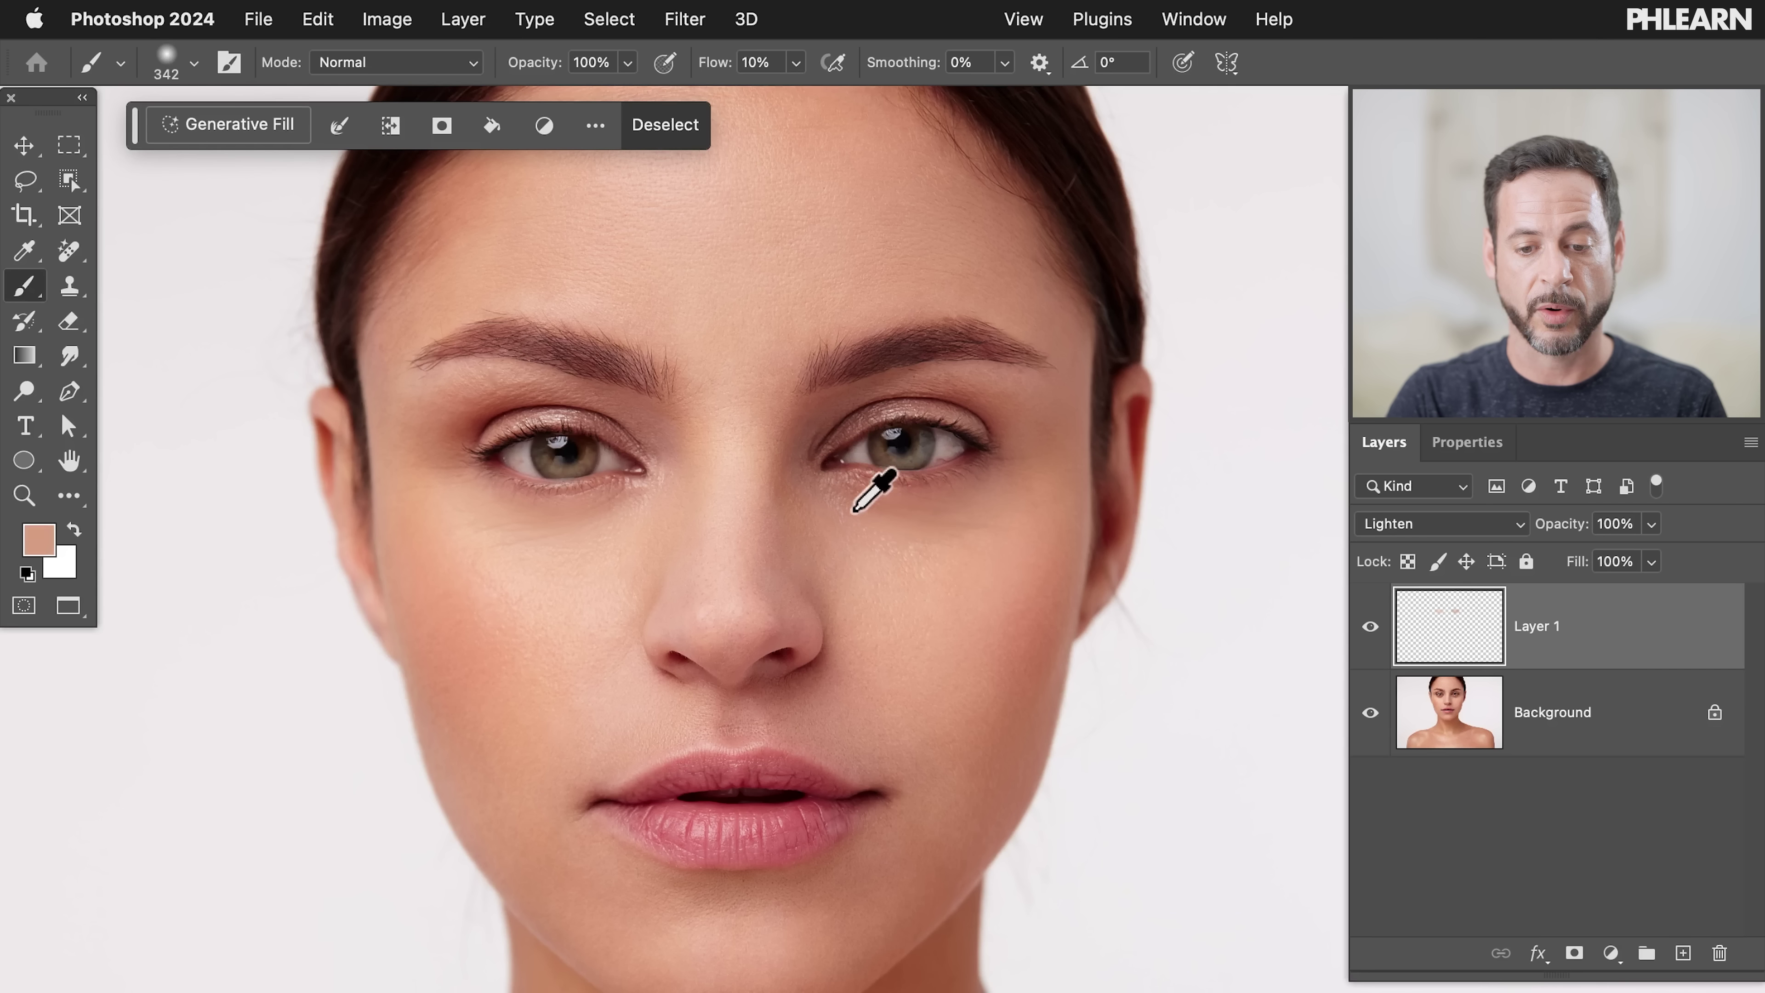
alt+click(900, 570)
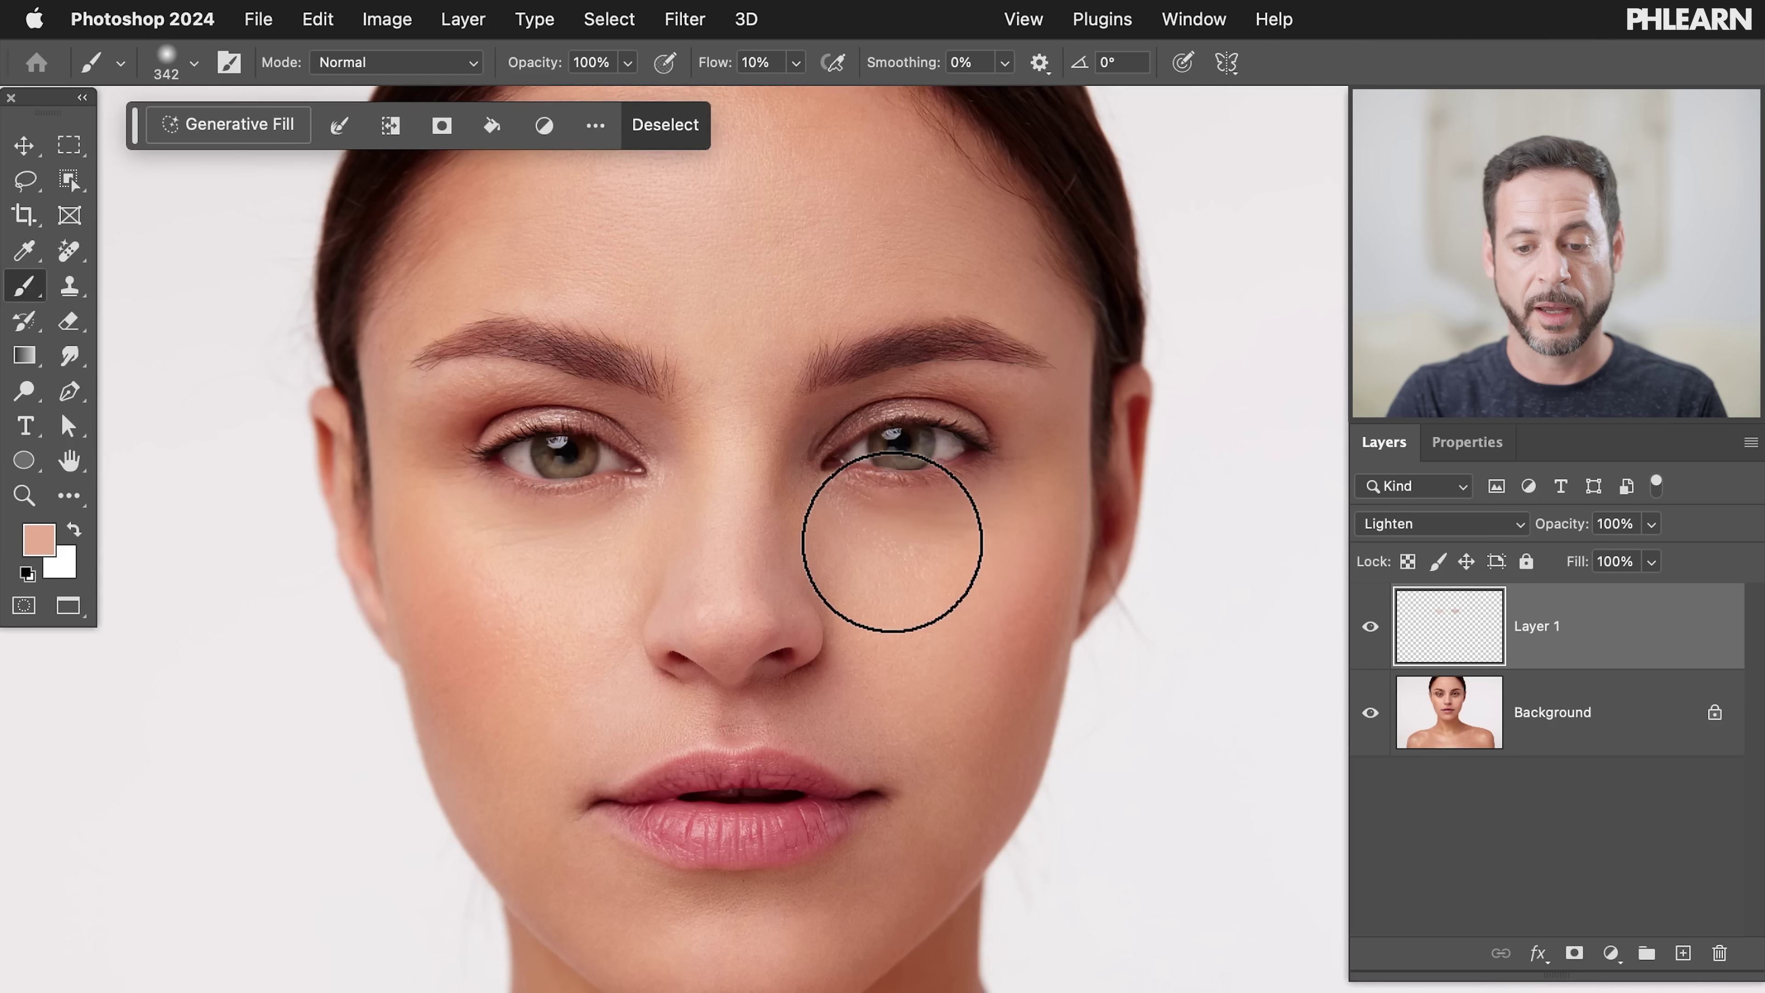
drag(898, 540, 963, 543)
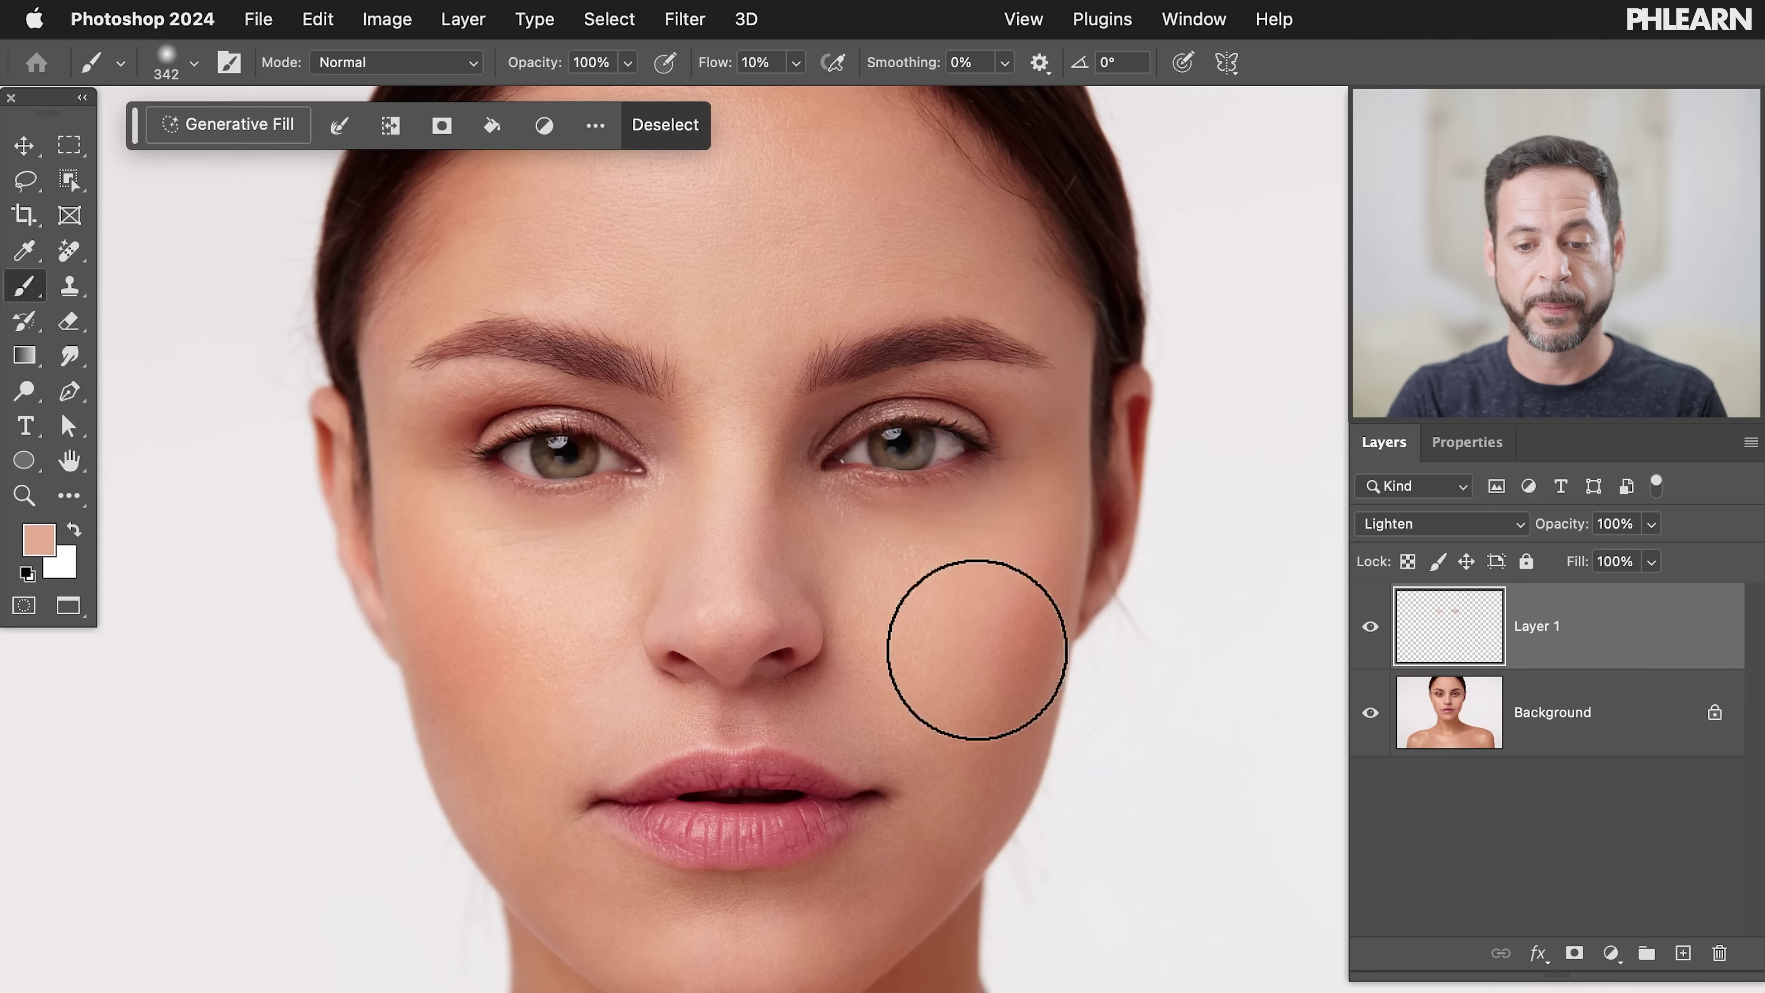
Compare the portrait before and after the under-eye painting by repeatedly hiding and showing Layer 1
key(super+minus)
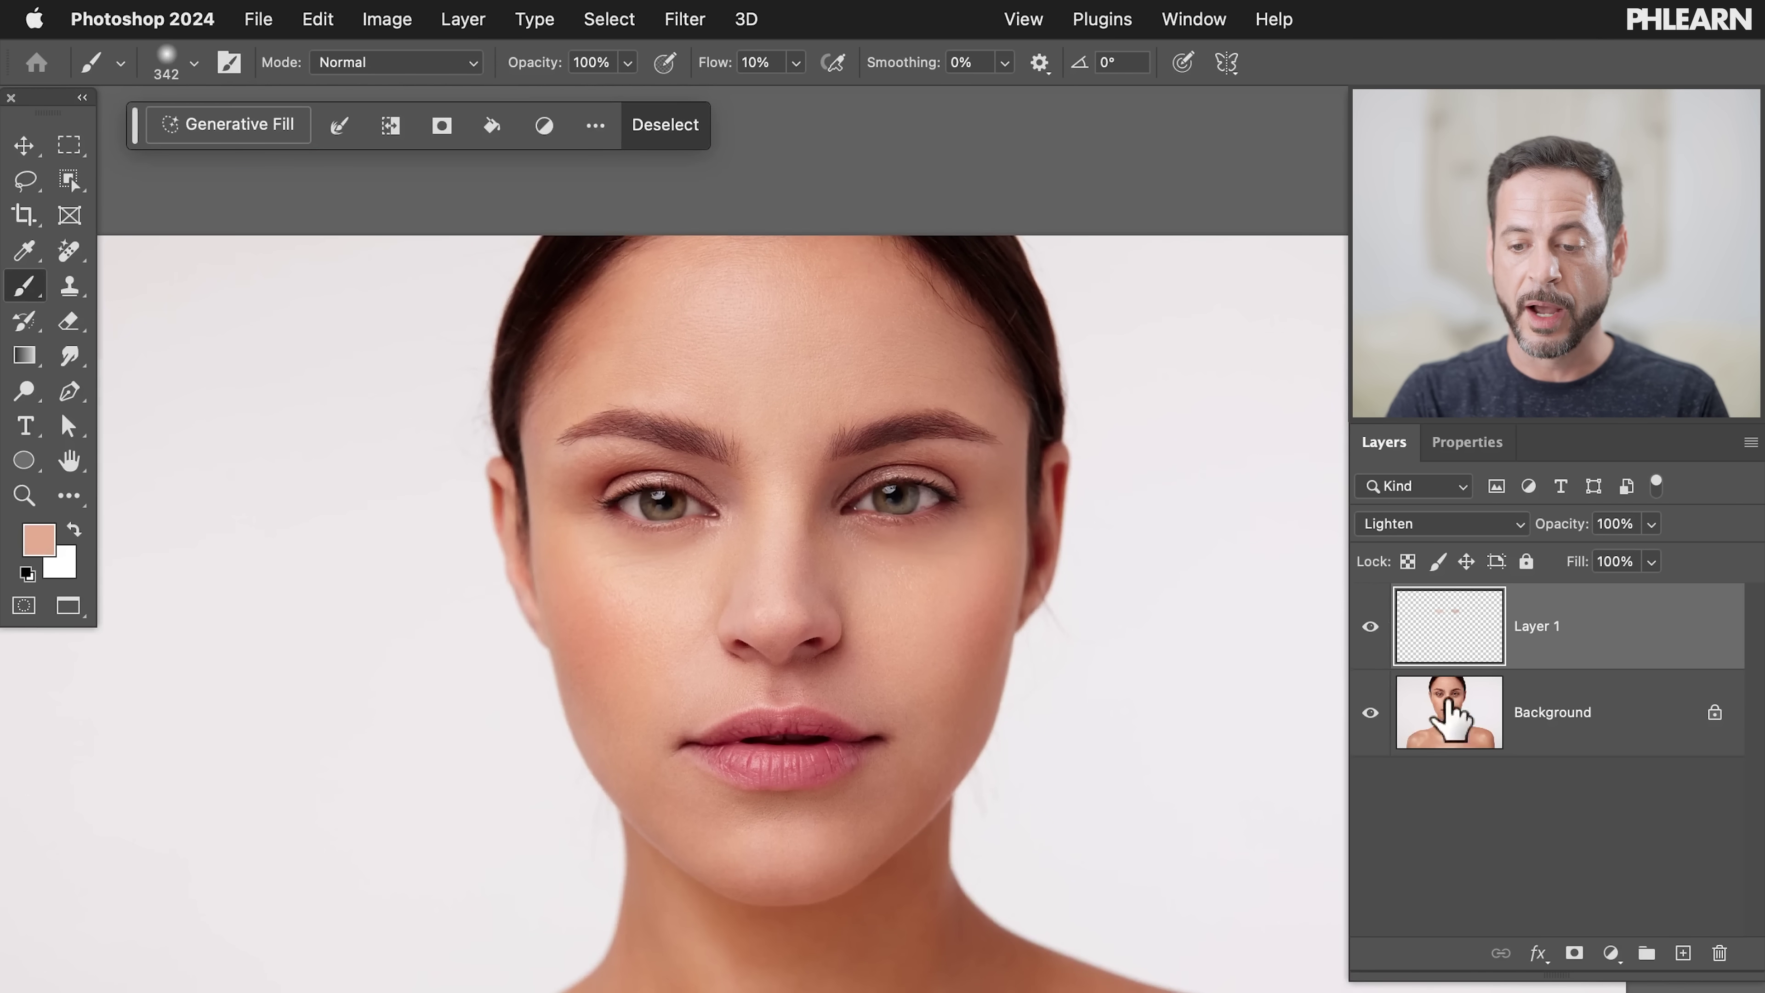
click(1370, 627)
click(1370, 627)
click(1370, 627)
click(1370, 627)
click(1370, 627)
click(1370, 627)
click(1370, 627)
click(1370, 627)
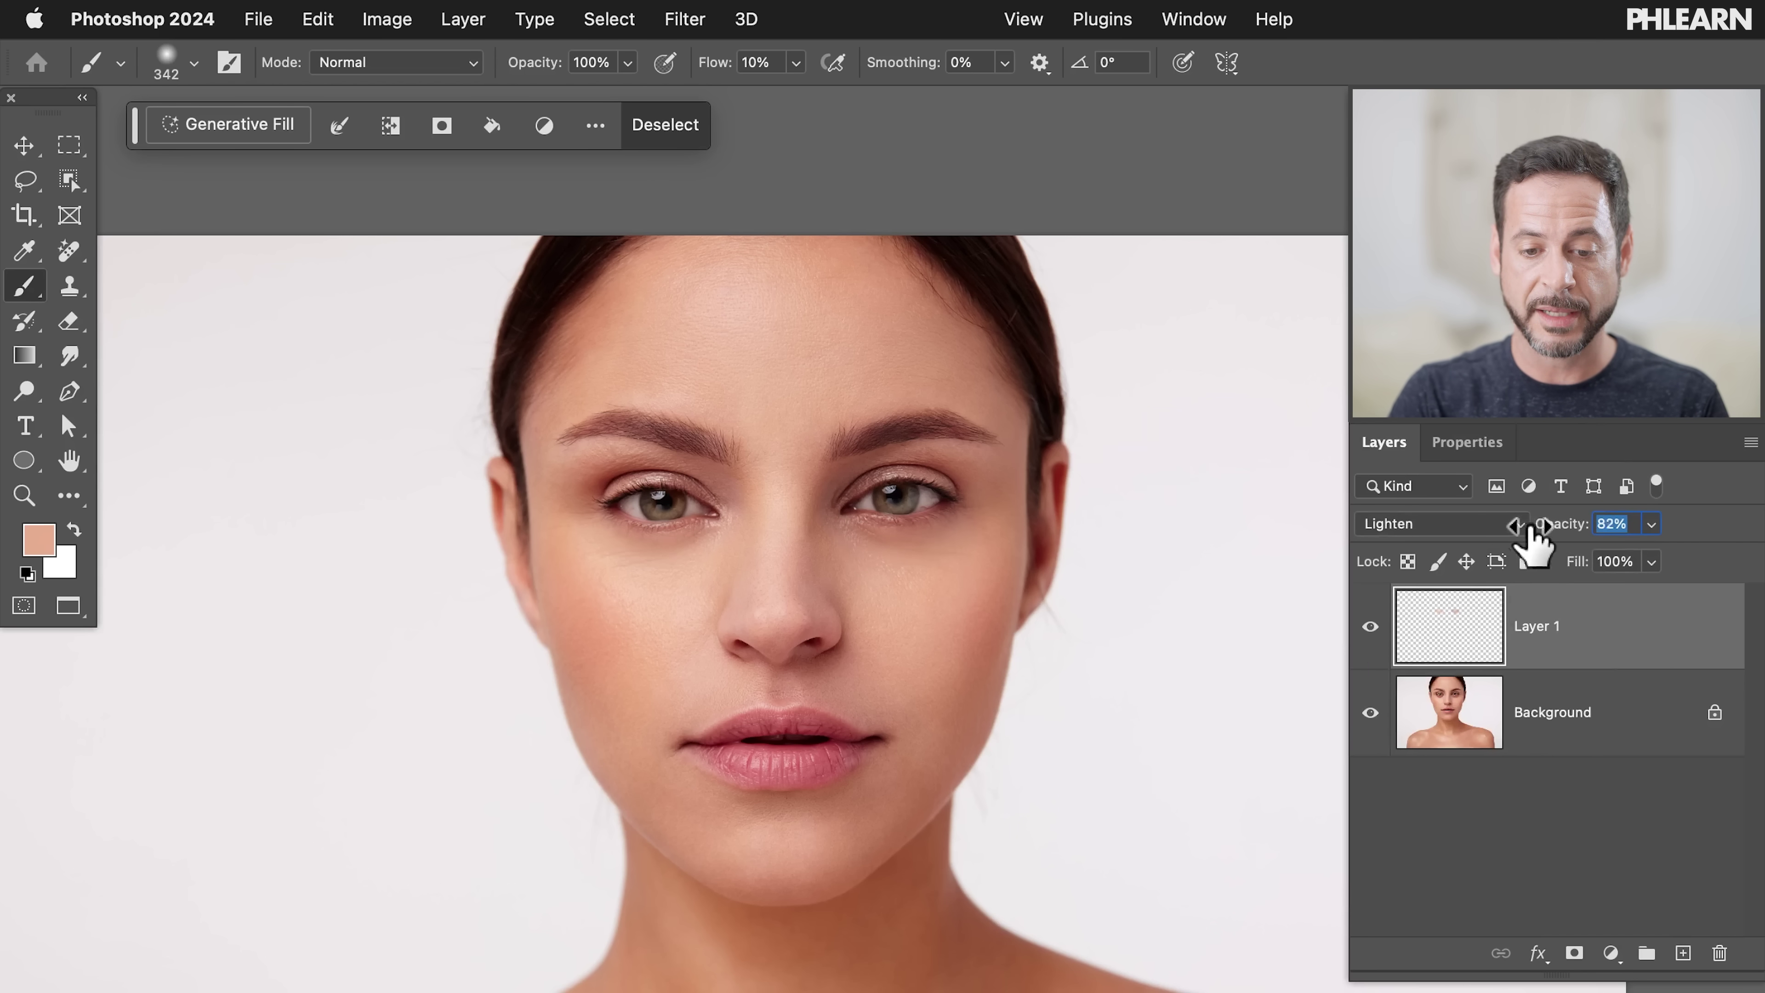
Lower Layer 1's opacity to 78% and compare the portrait with the layer hidden and shown
click(1369, 627)
click(1369, 627)
scroll(809, 480, up, 2)
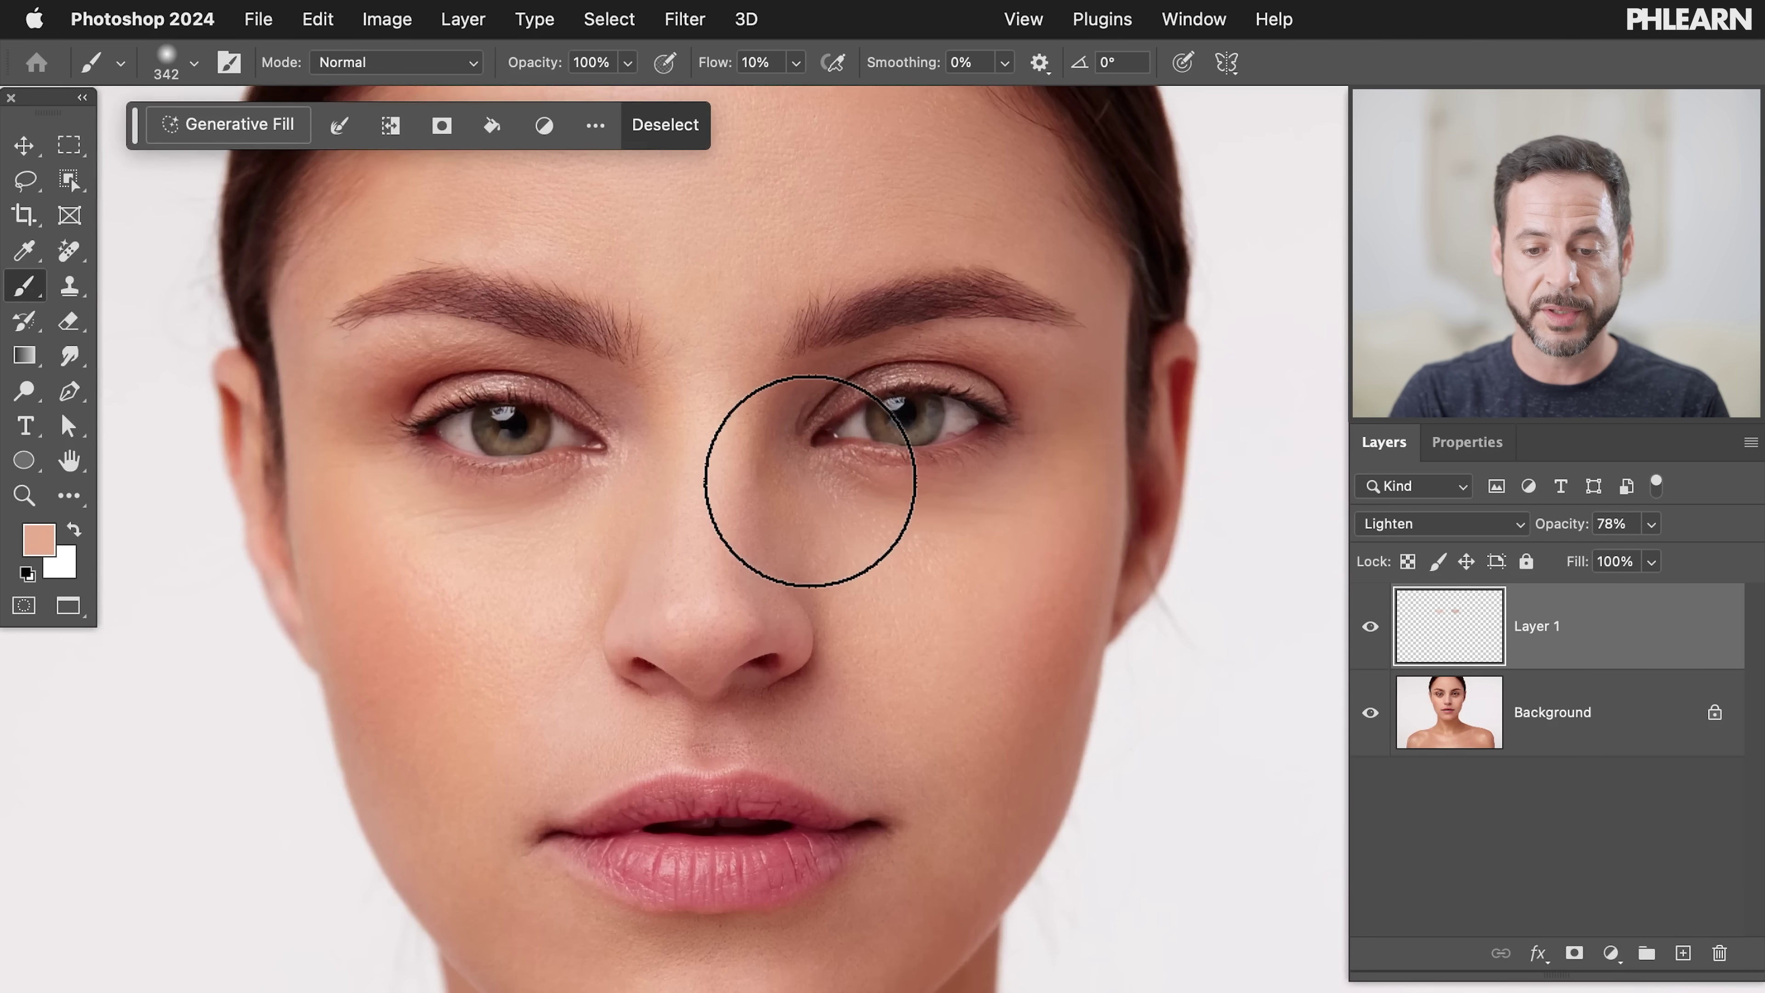
click(1370, 627)
click(1370, 627)
scroll(865, 482, down, 1)
scroll(865, 482, down, 3)
click(1370, 626)
click(1370, 627)
click(1370, 627)
click(1370, 627)
Drop the current selection and lasso the two creases under the eye on the portrait's right side
scroll(896, 525, up, 2)
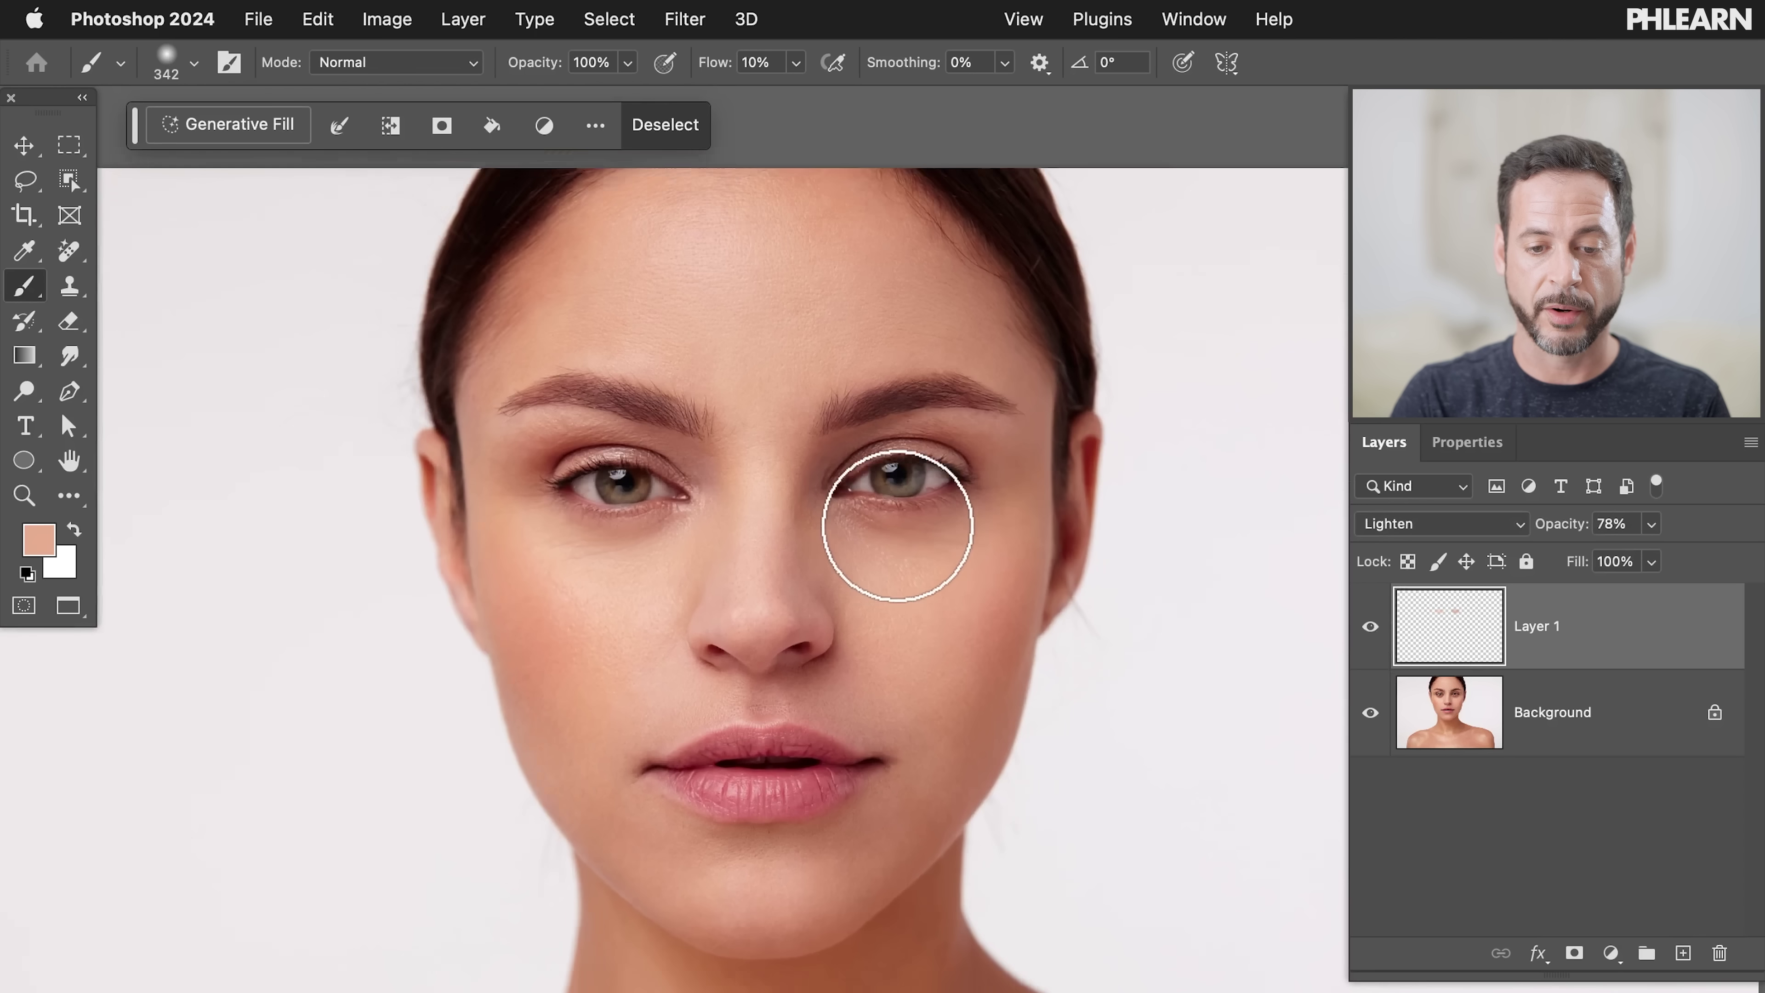
scroll(896, 523, up, 3)
scroll(899, 526, up, 2)
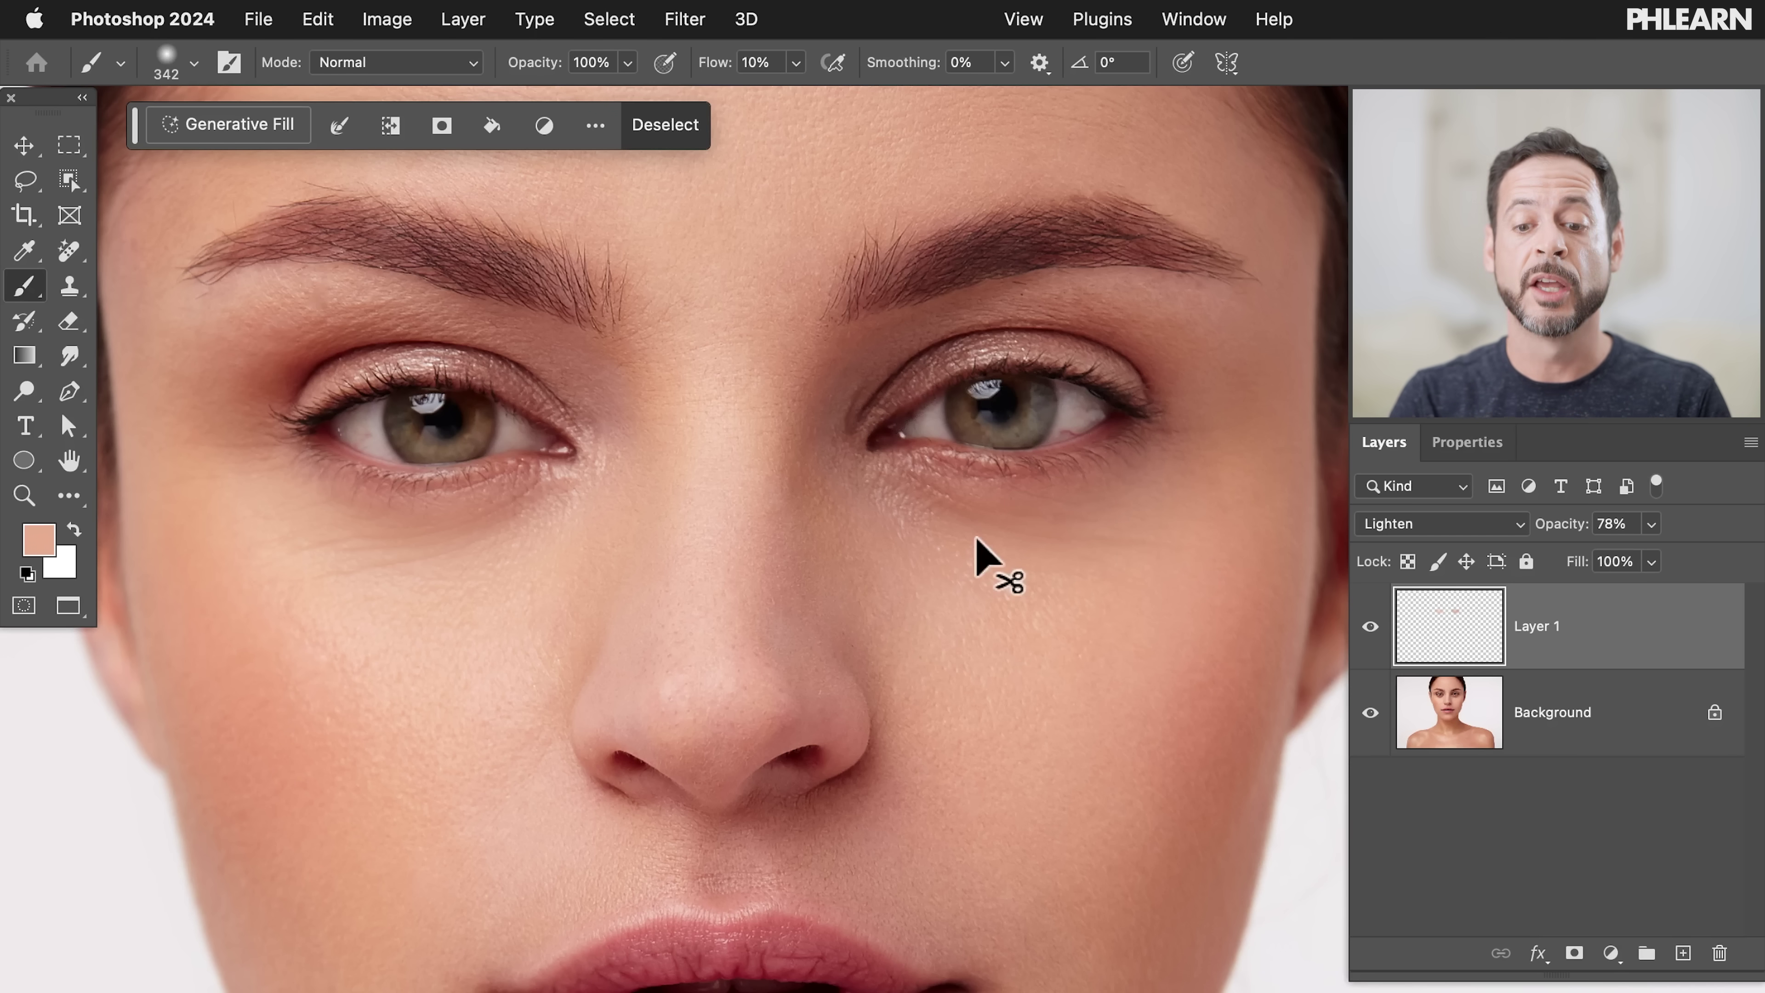
key(super+d)
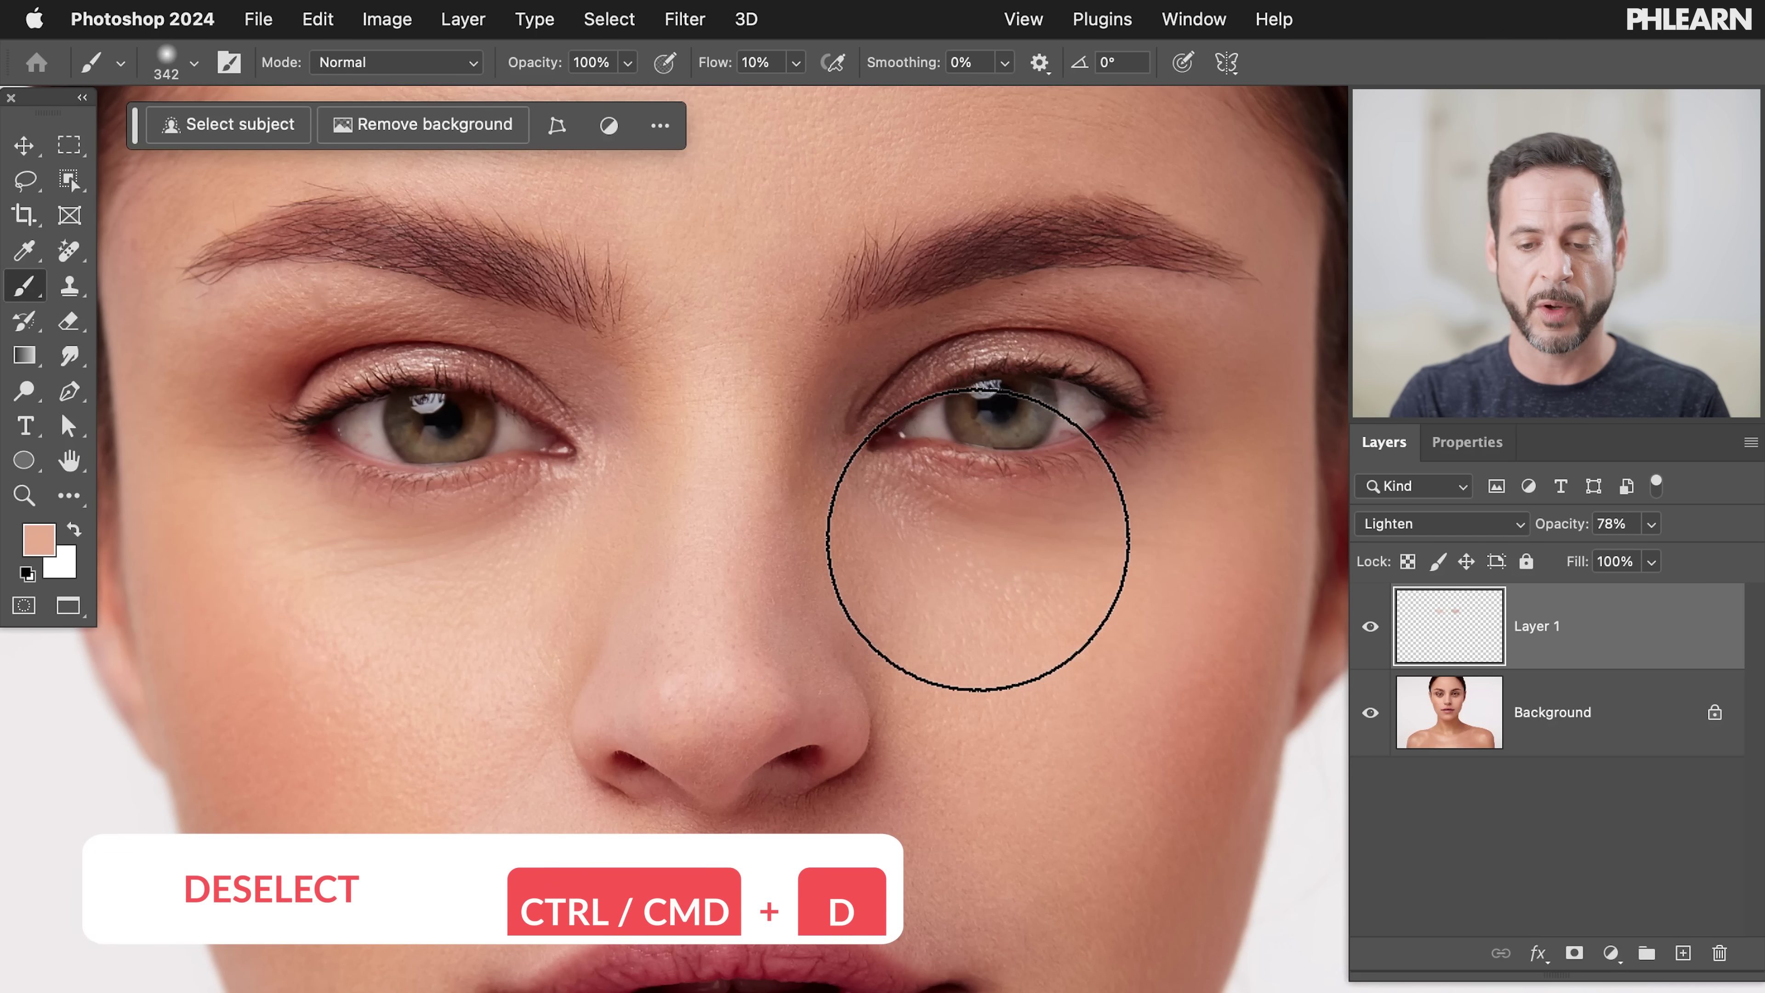
key(l)
scroll(1016, 571, up, 2)
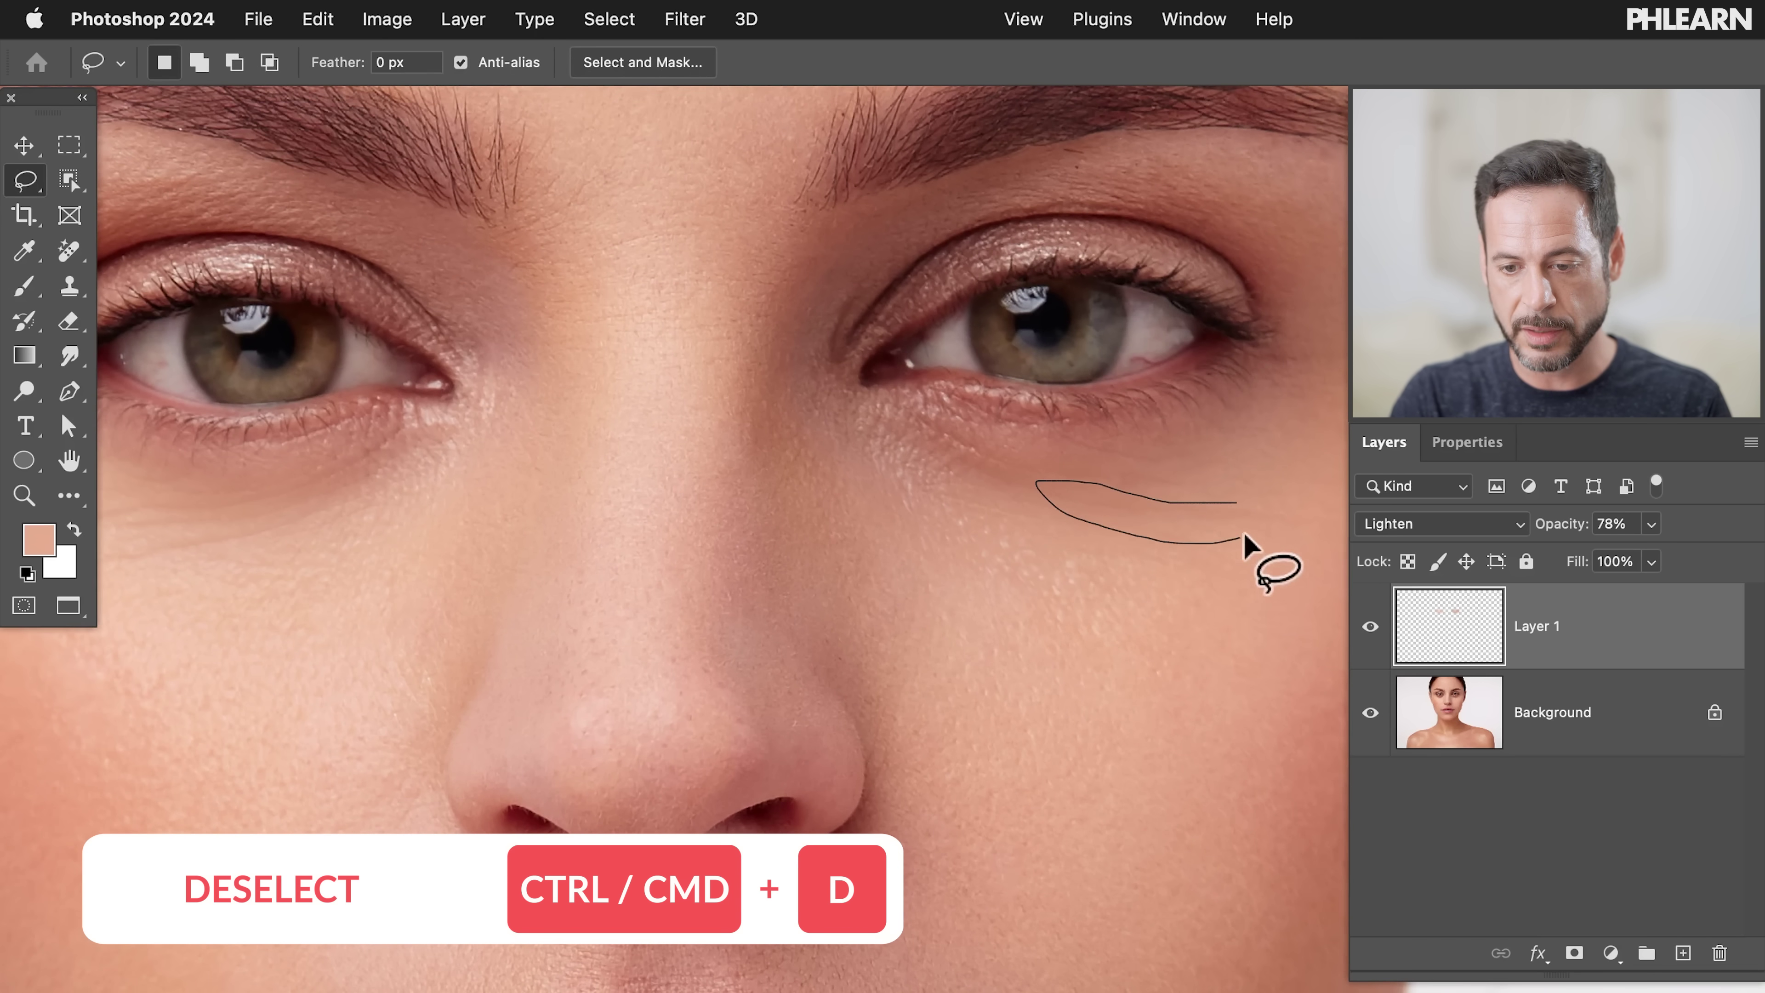
drag(1232, 501, 1259, 520)
mouse_move(990, 503)
mouse_down()
mouse_move(929, 494)
mouse_move(1036, 547)
mouse_move(1081, 534)
mouse_move(1004, 520)
mouse_up()
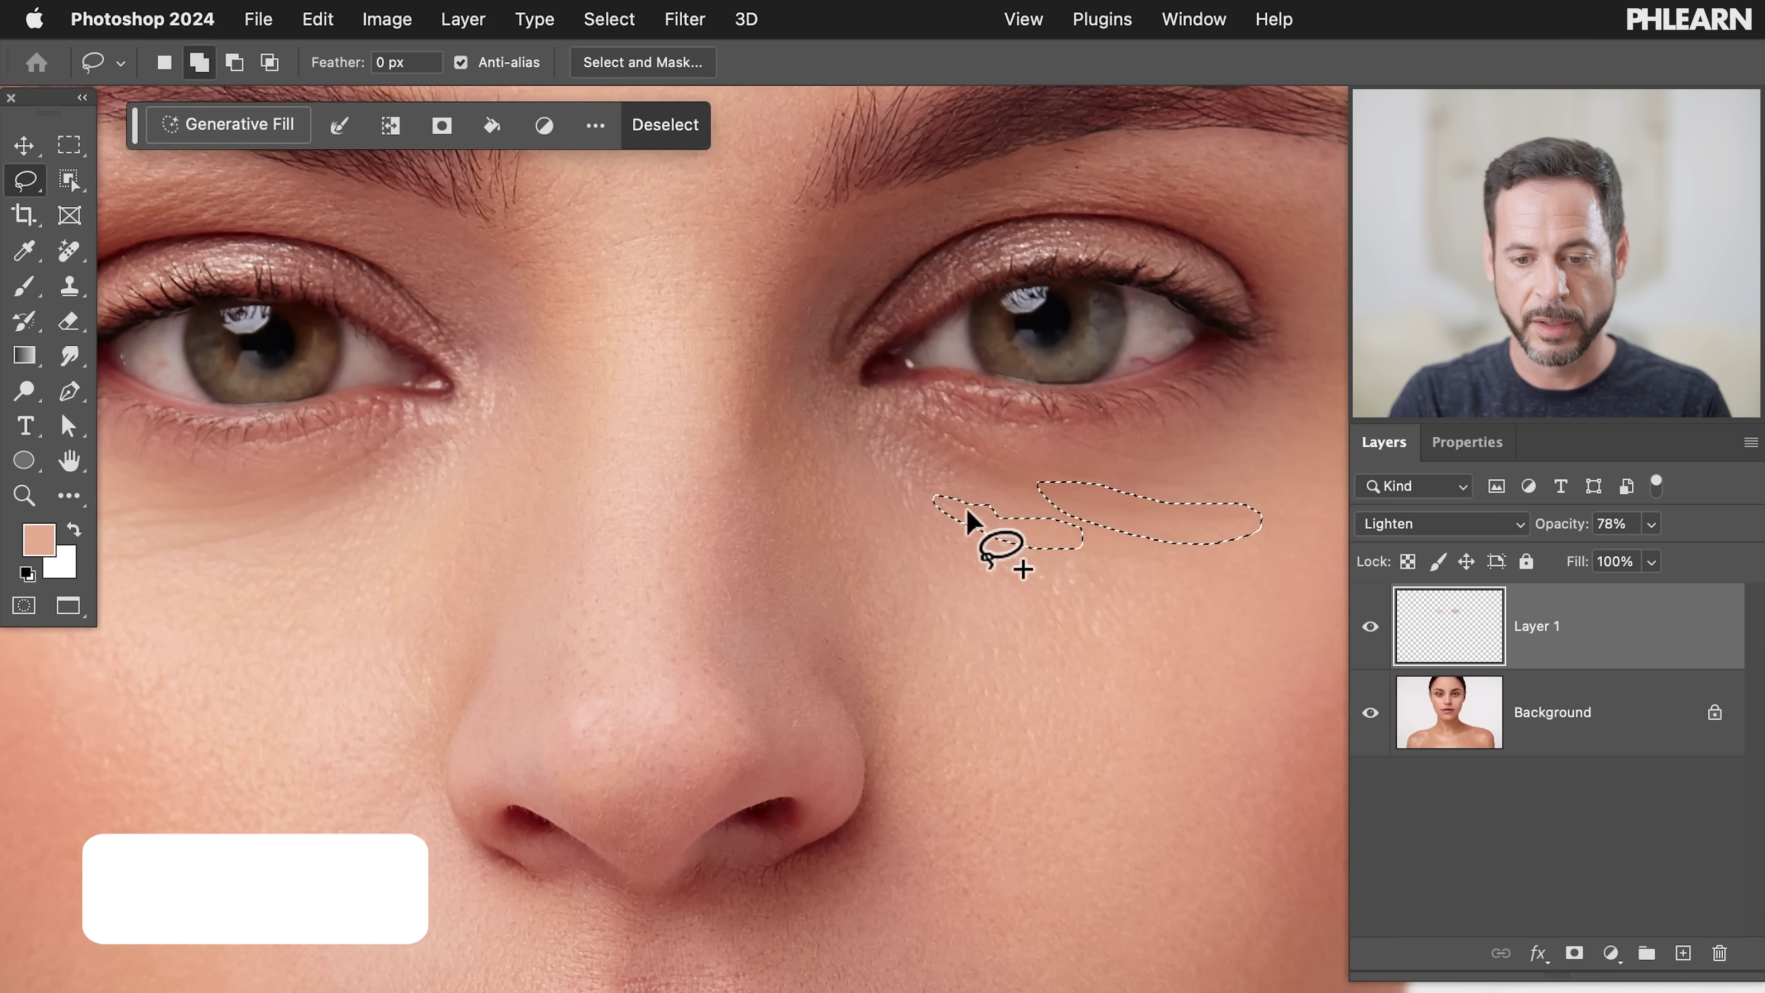
Add the creases under the eye on the portrait's left side to the lasso selection
scroll(1046, 553, left, 10)
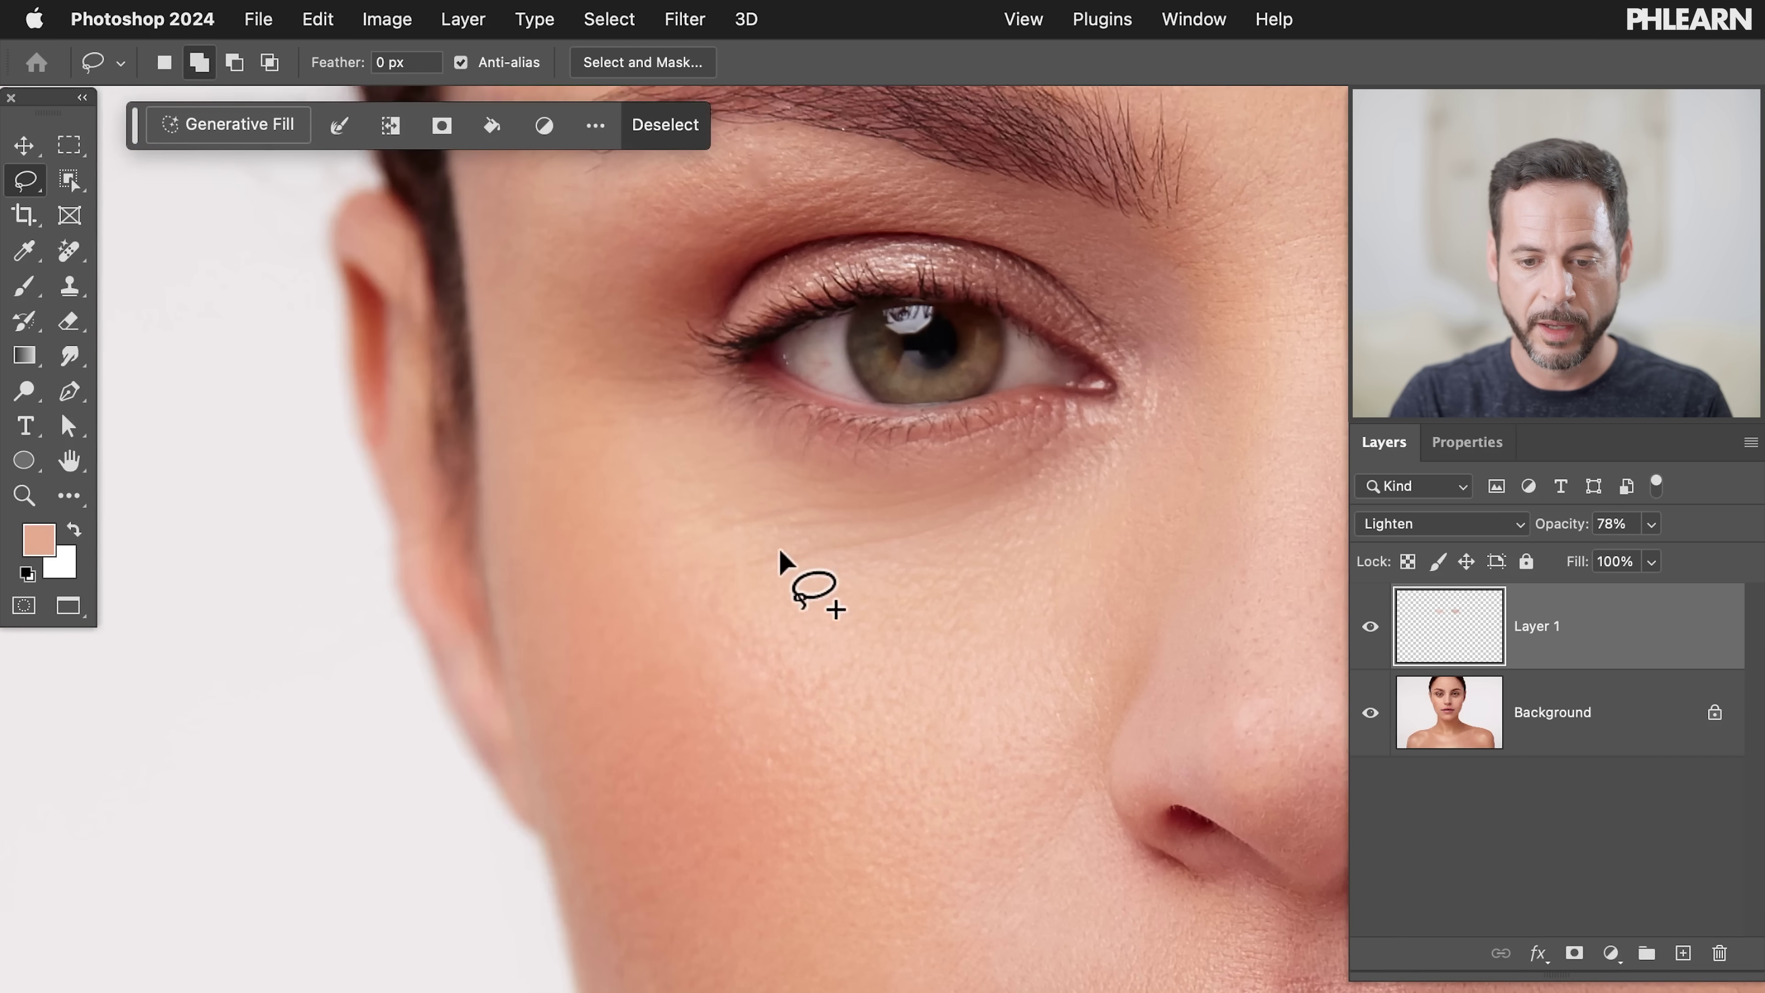
mouse_move(771, 575)
mouse_down()
mouse_move(829, 576)
mouse_move(979, 517)
mouse_move(861, 537)
mouse_up()
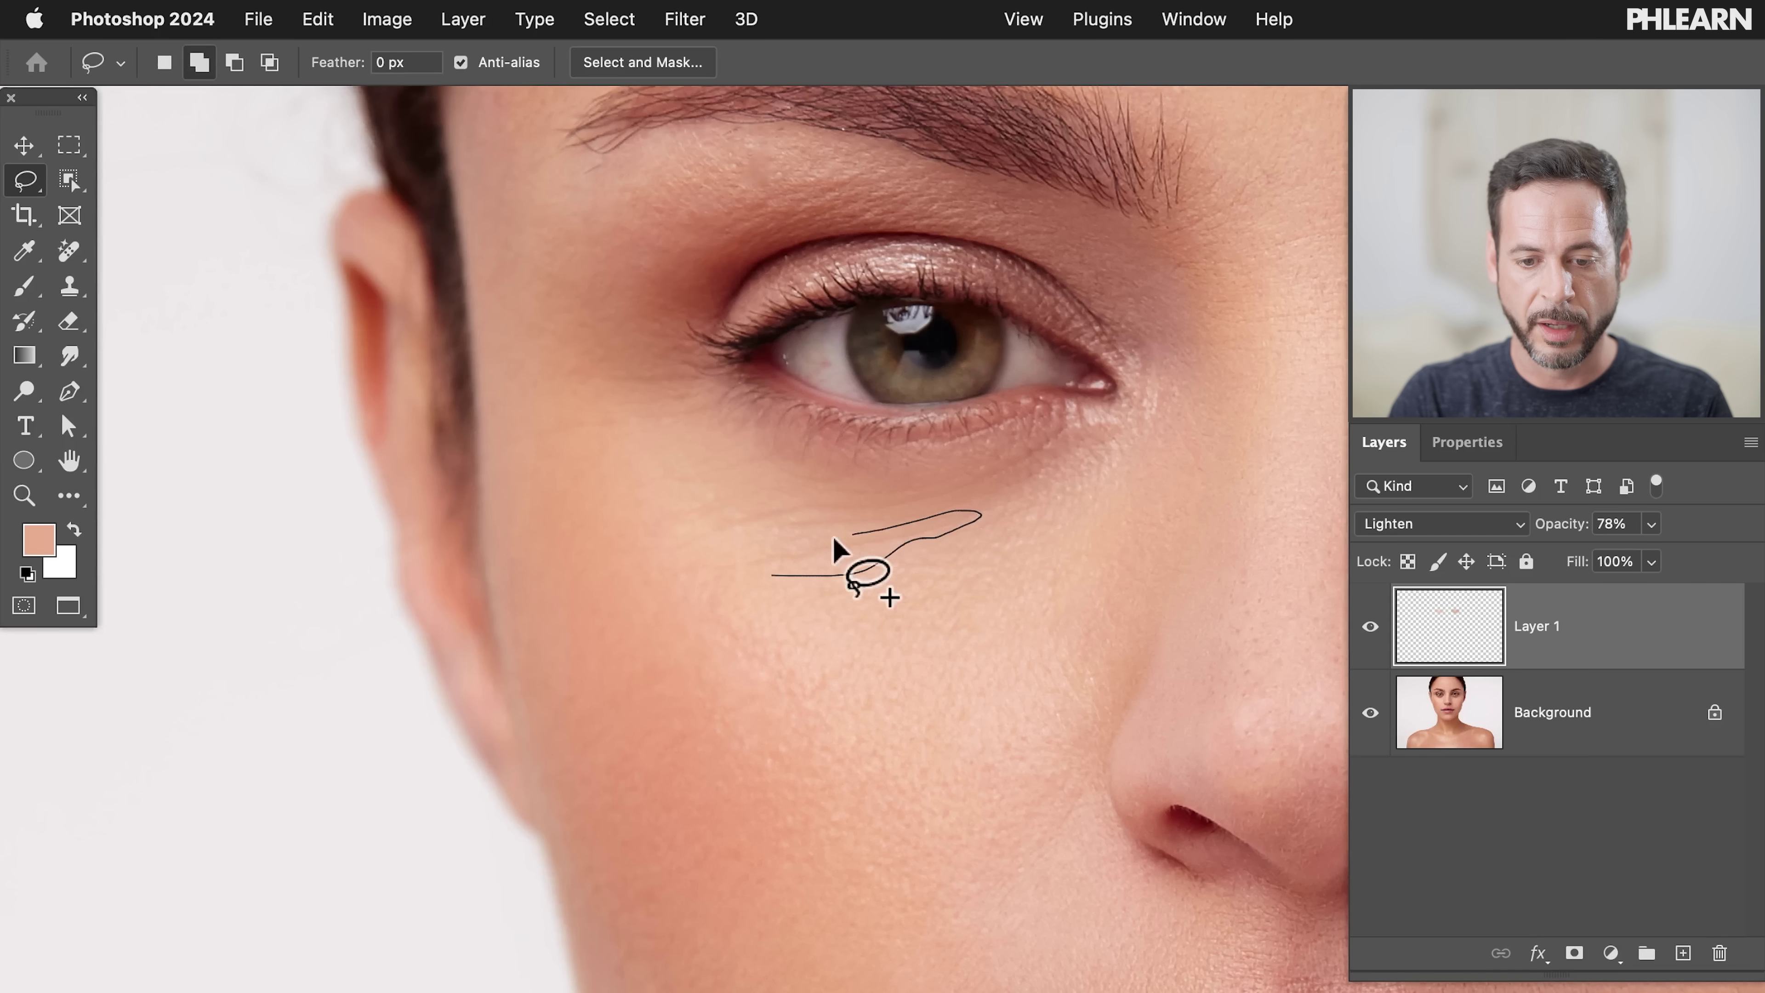
mouse_move(722, 574)
mouse_down()
mouse_move(800, 595)
mouse_move(812, 534)
mouse_move(937, 499)
mouse_move(837, 492)
mouse_move(691, 525)
mouse_move(704, 546)
mouse_move(783, 540)
mouse_up()
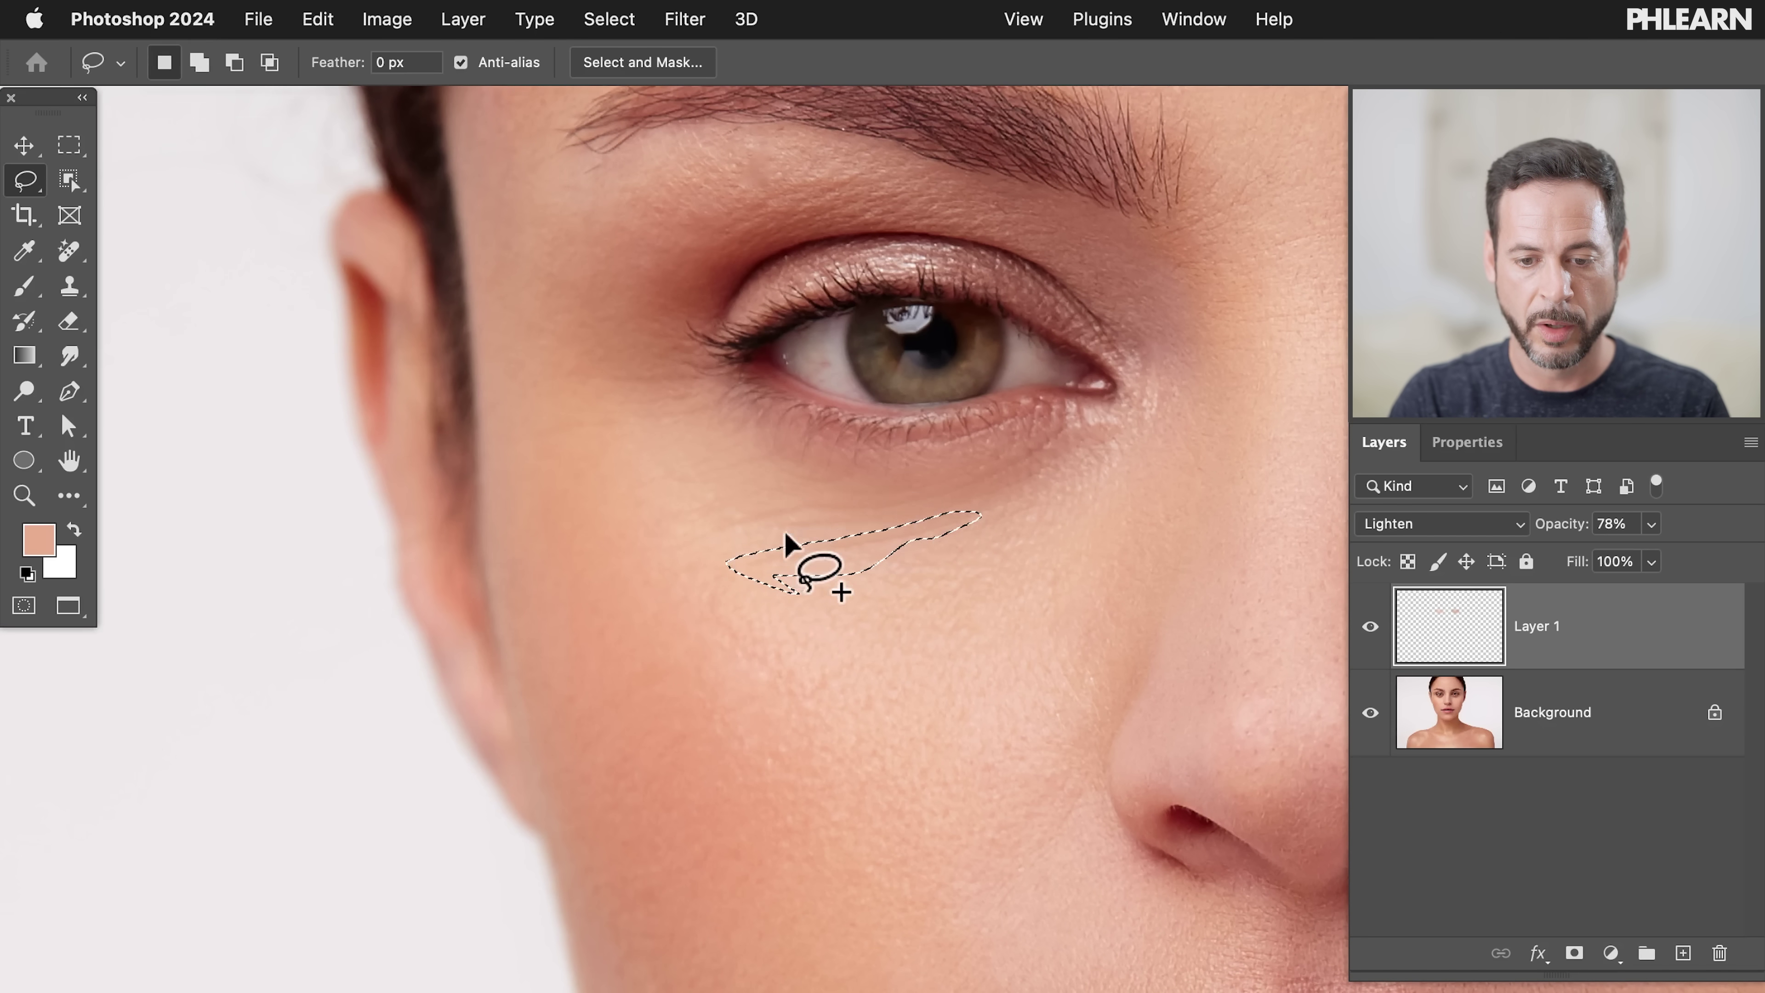
Run Generative Fill on the selected creases with the prompt ".", compare the variations and keep the second one
key(super+minus)
key(super+minus)
scroll(785, 542, left, 3)
scroll(785, 542, down, 2)
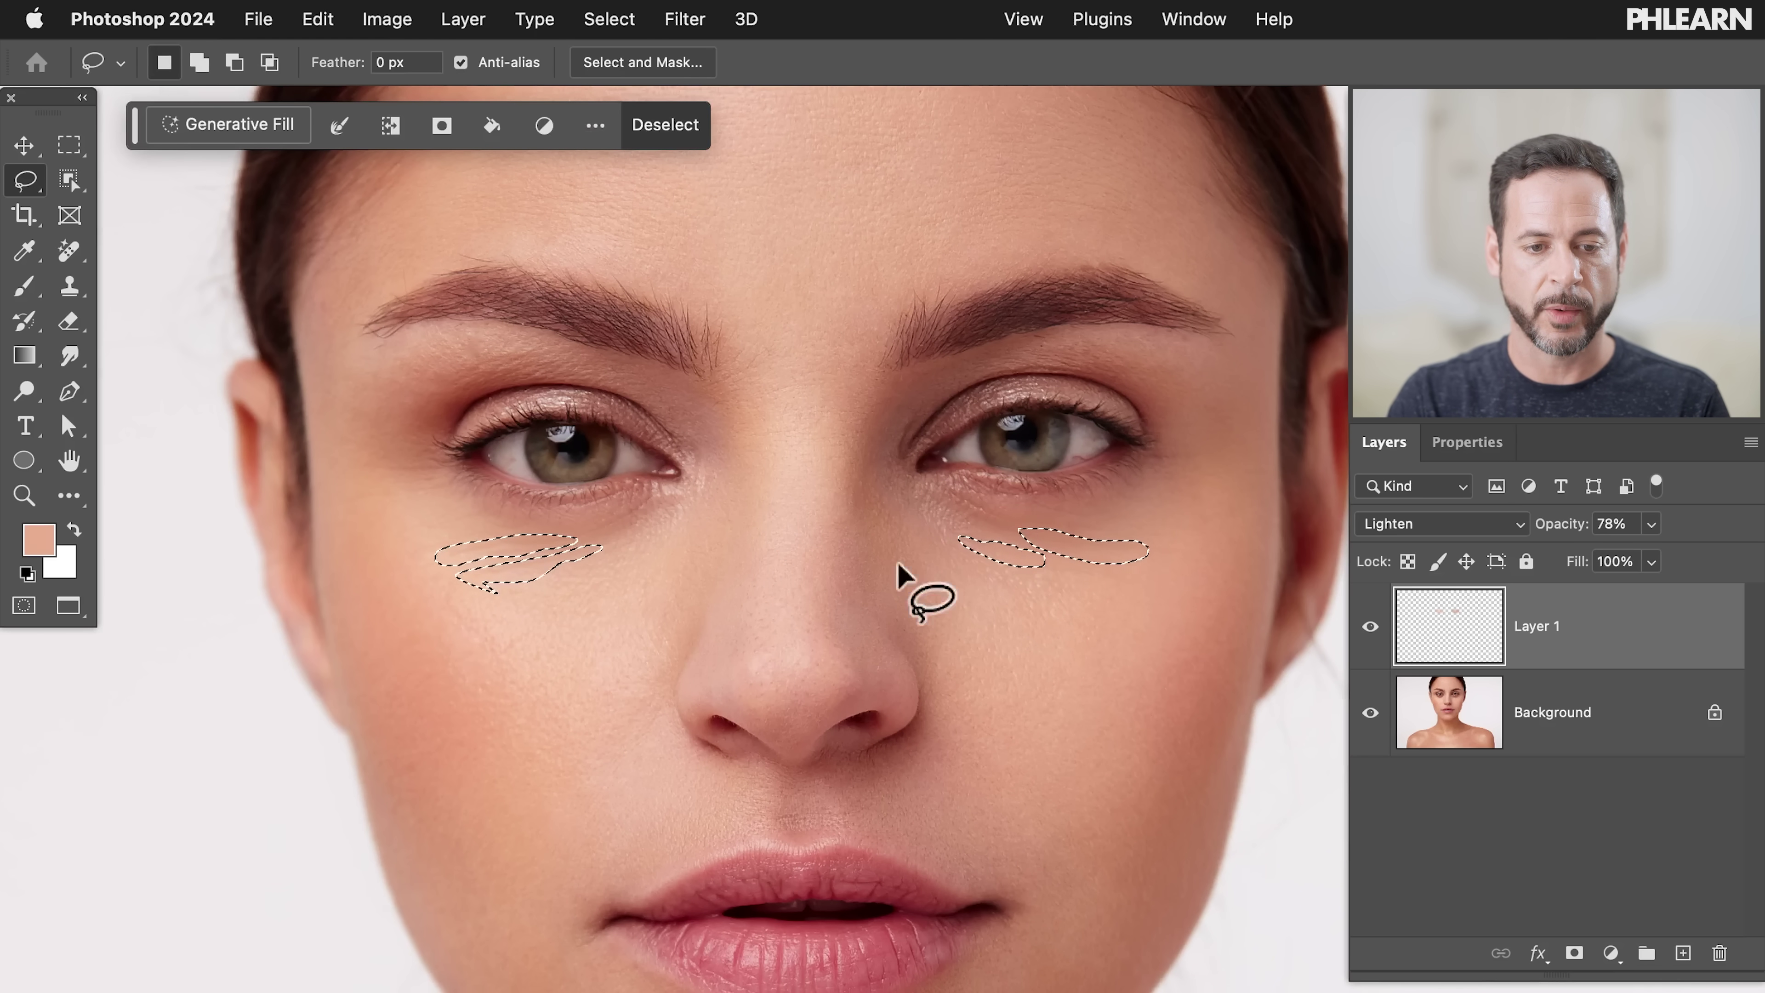
click(264, 125)
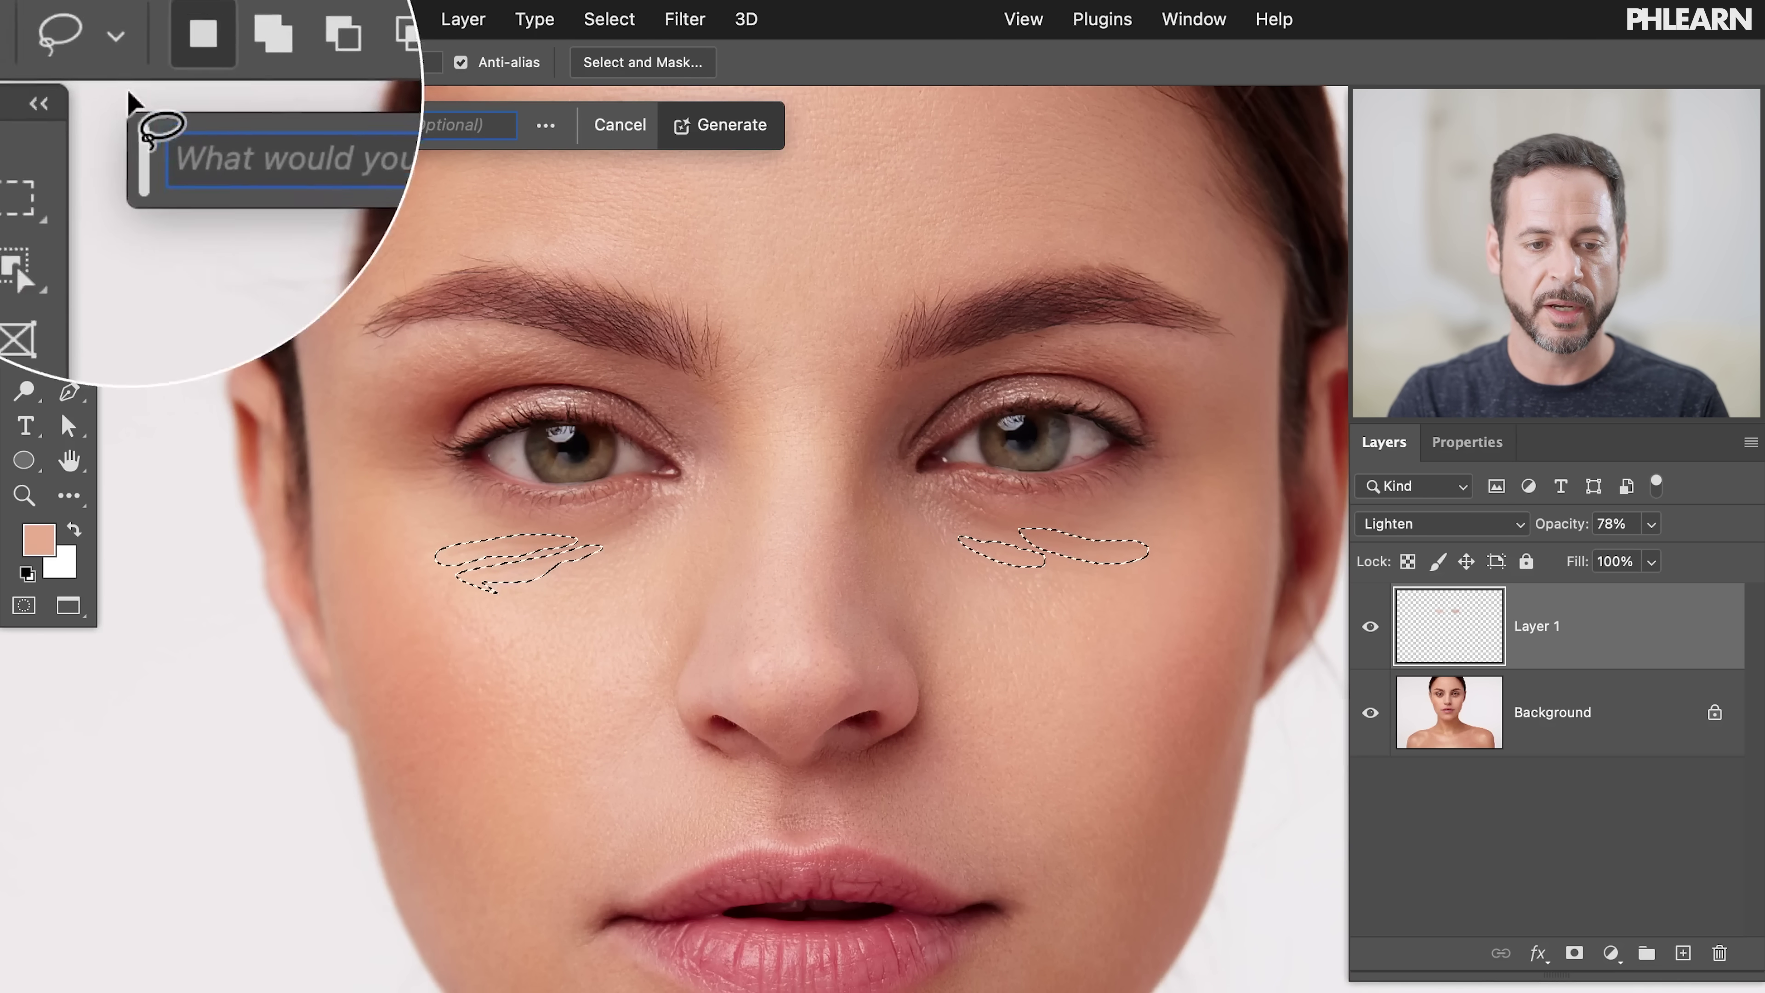
text(.)
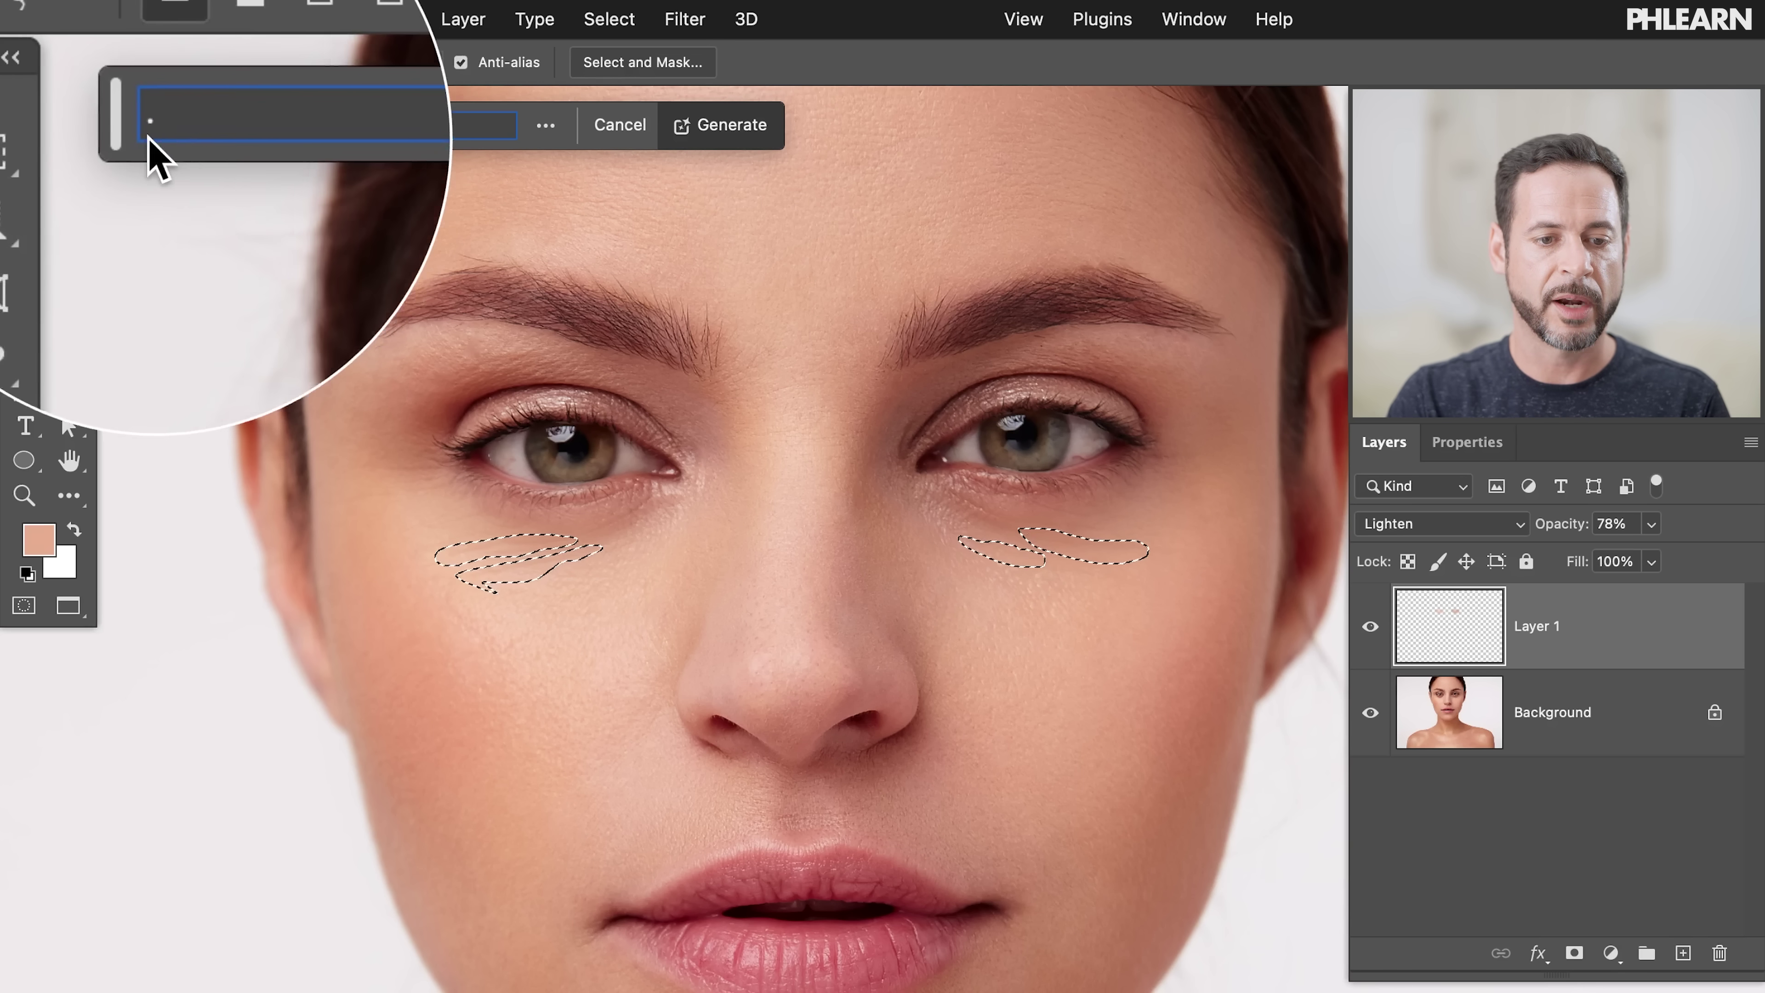
click(695, 128)
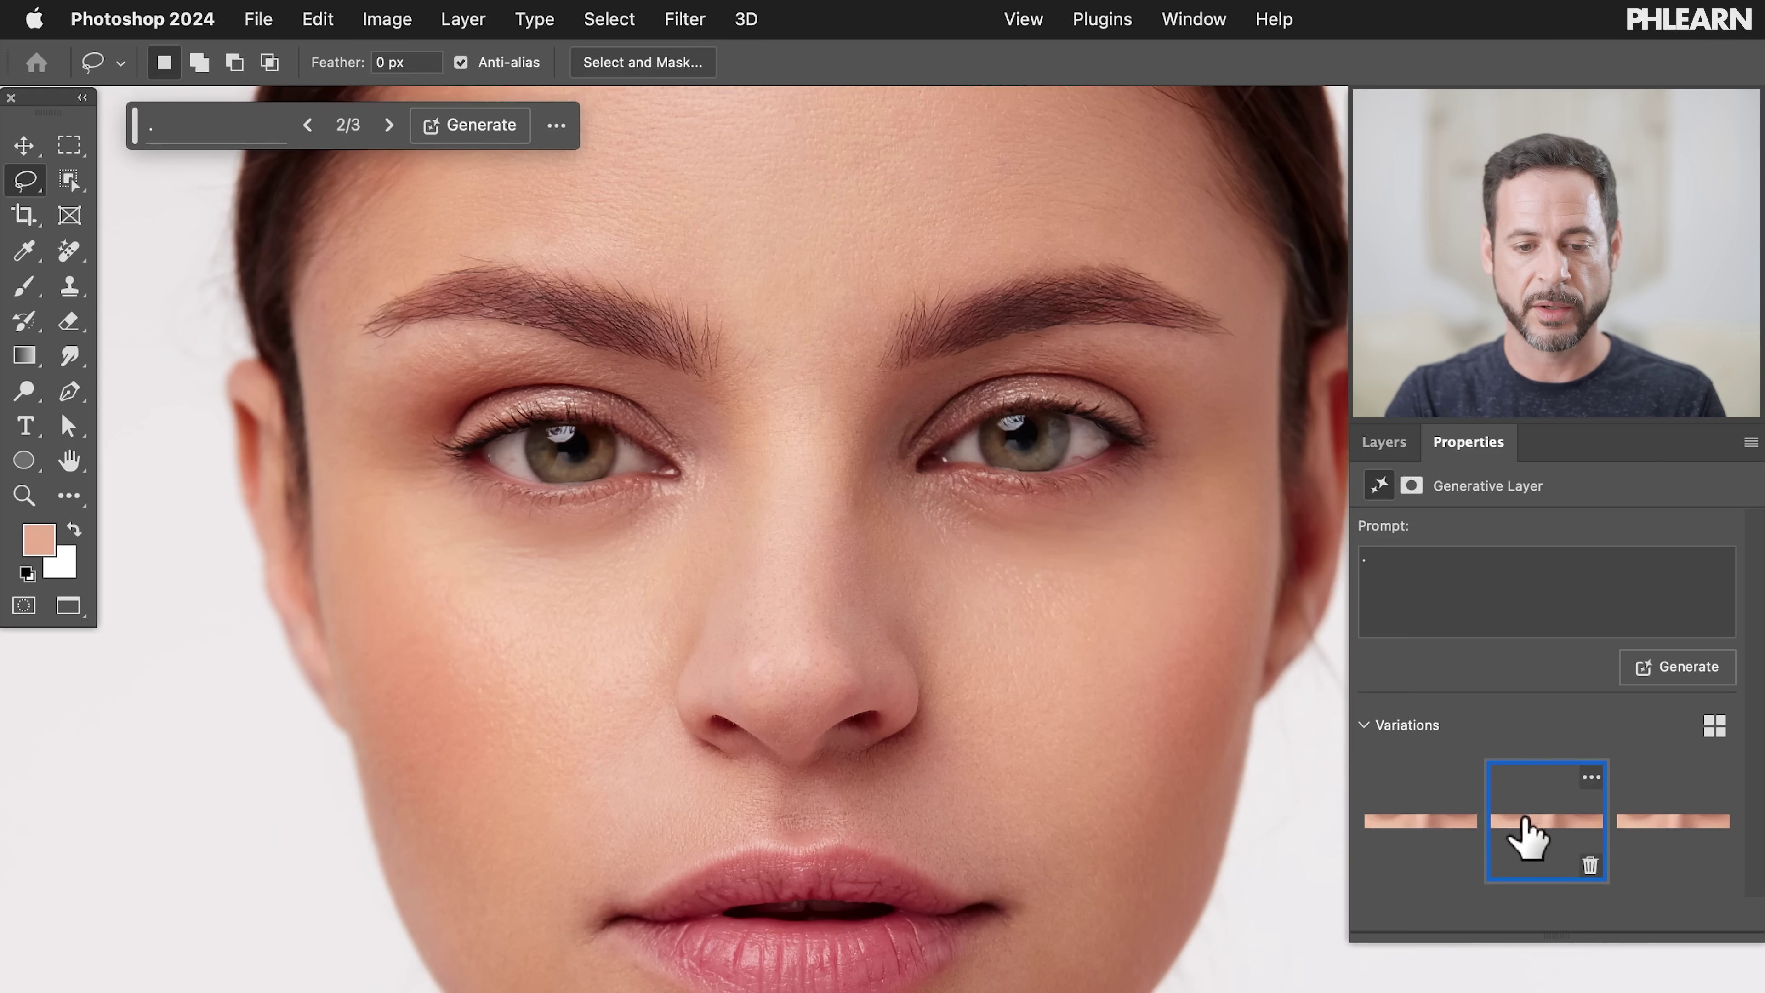
click(1643, 834)
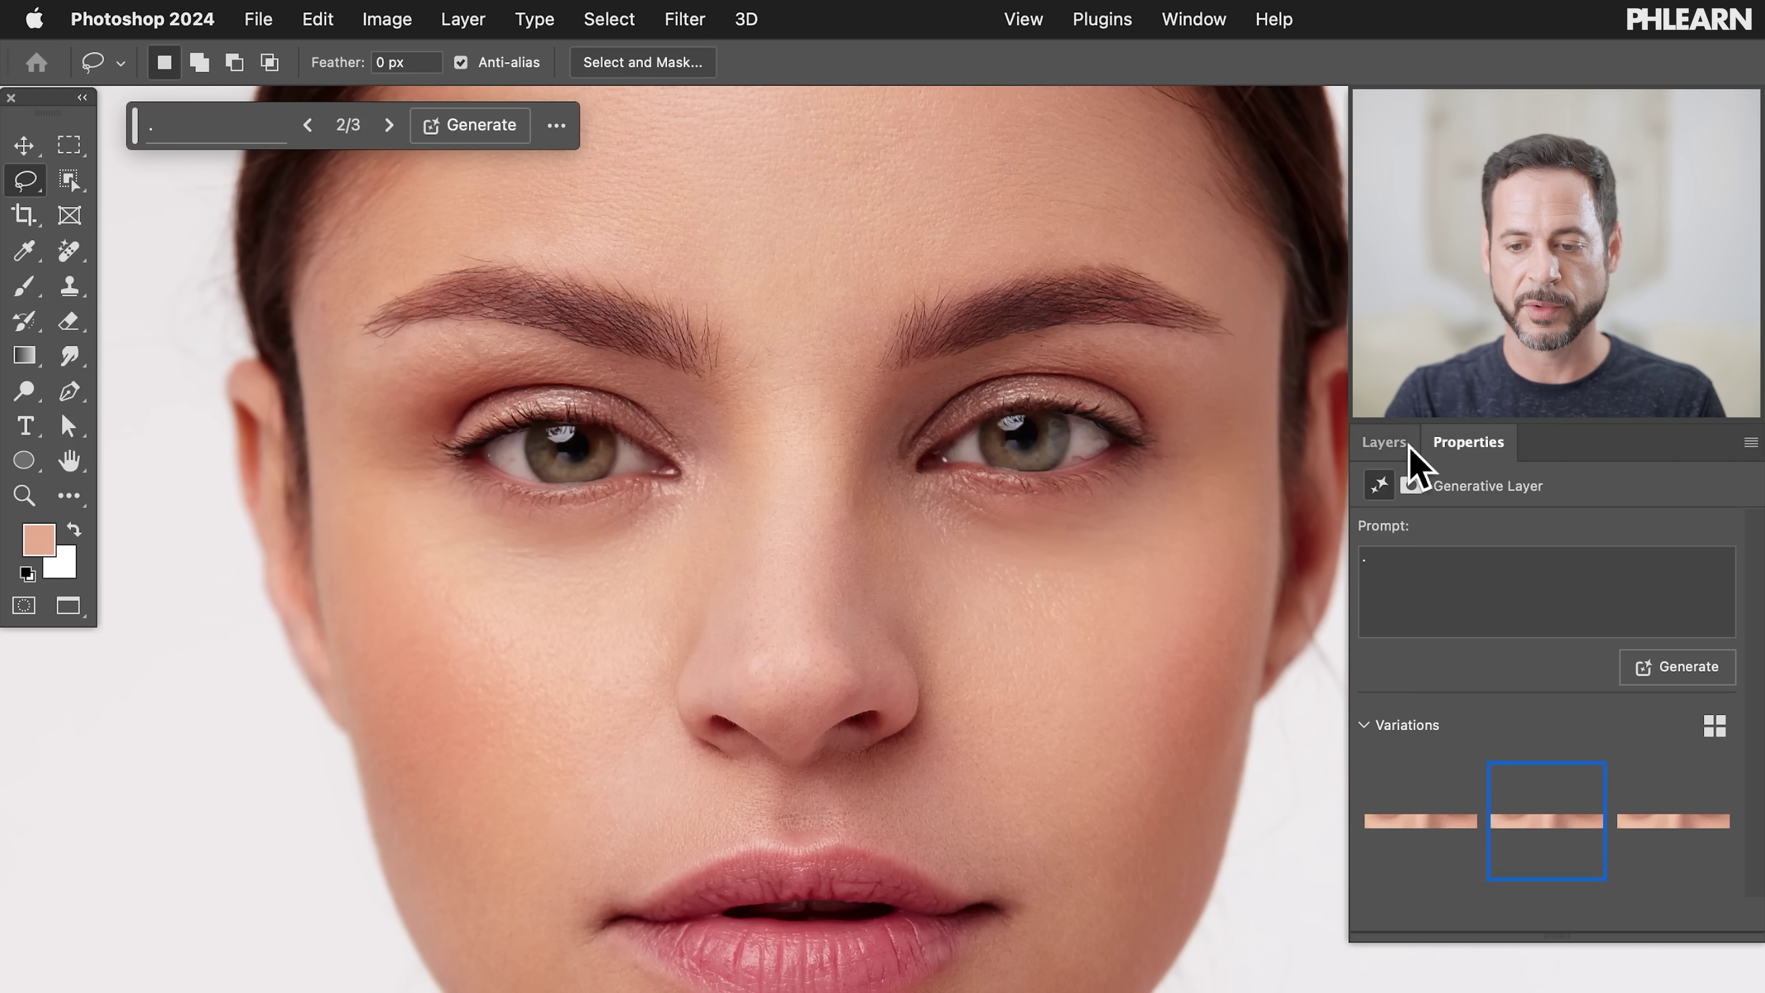
Hide the generative layer and Layer 1 to compare the retouched portrait with the original
click(1409, 445)
scroll(1064, 552, down, 3)
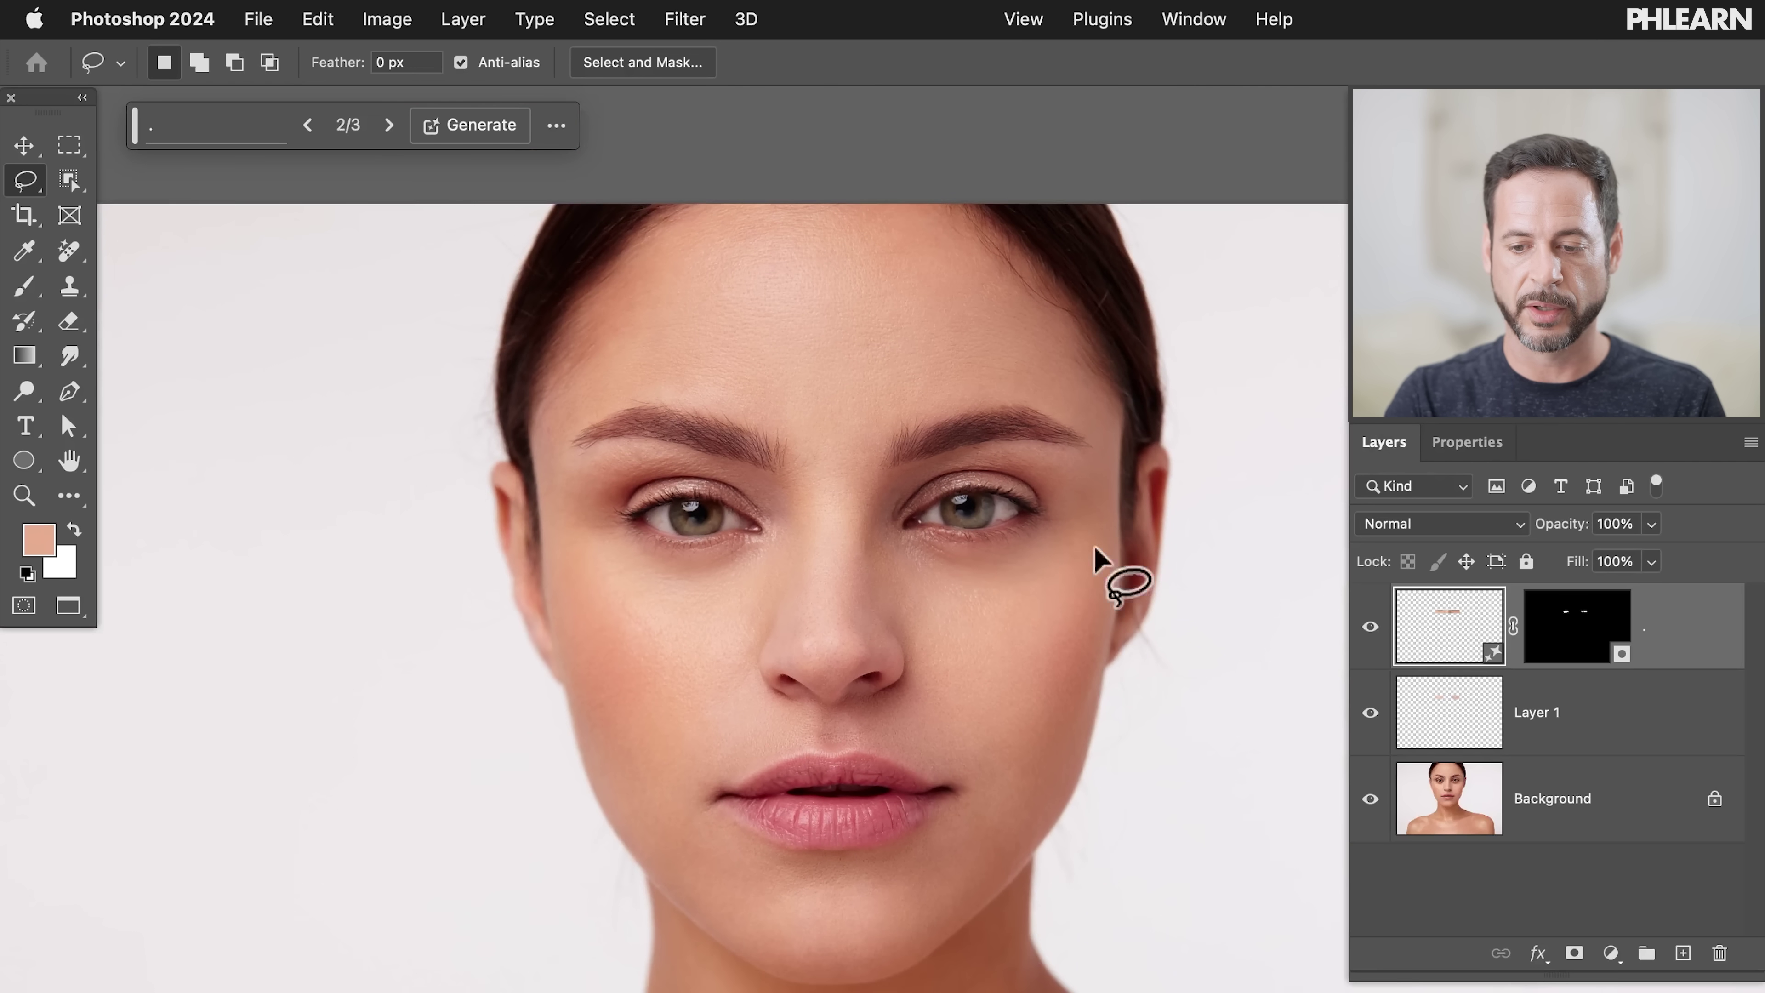
click(1381, 691)
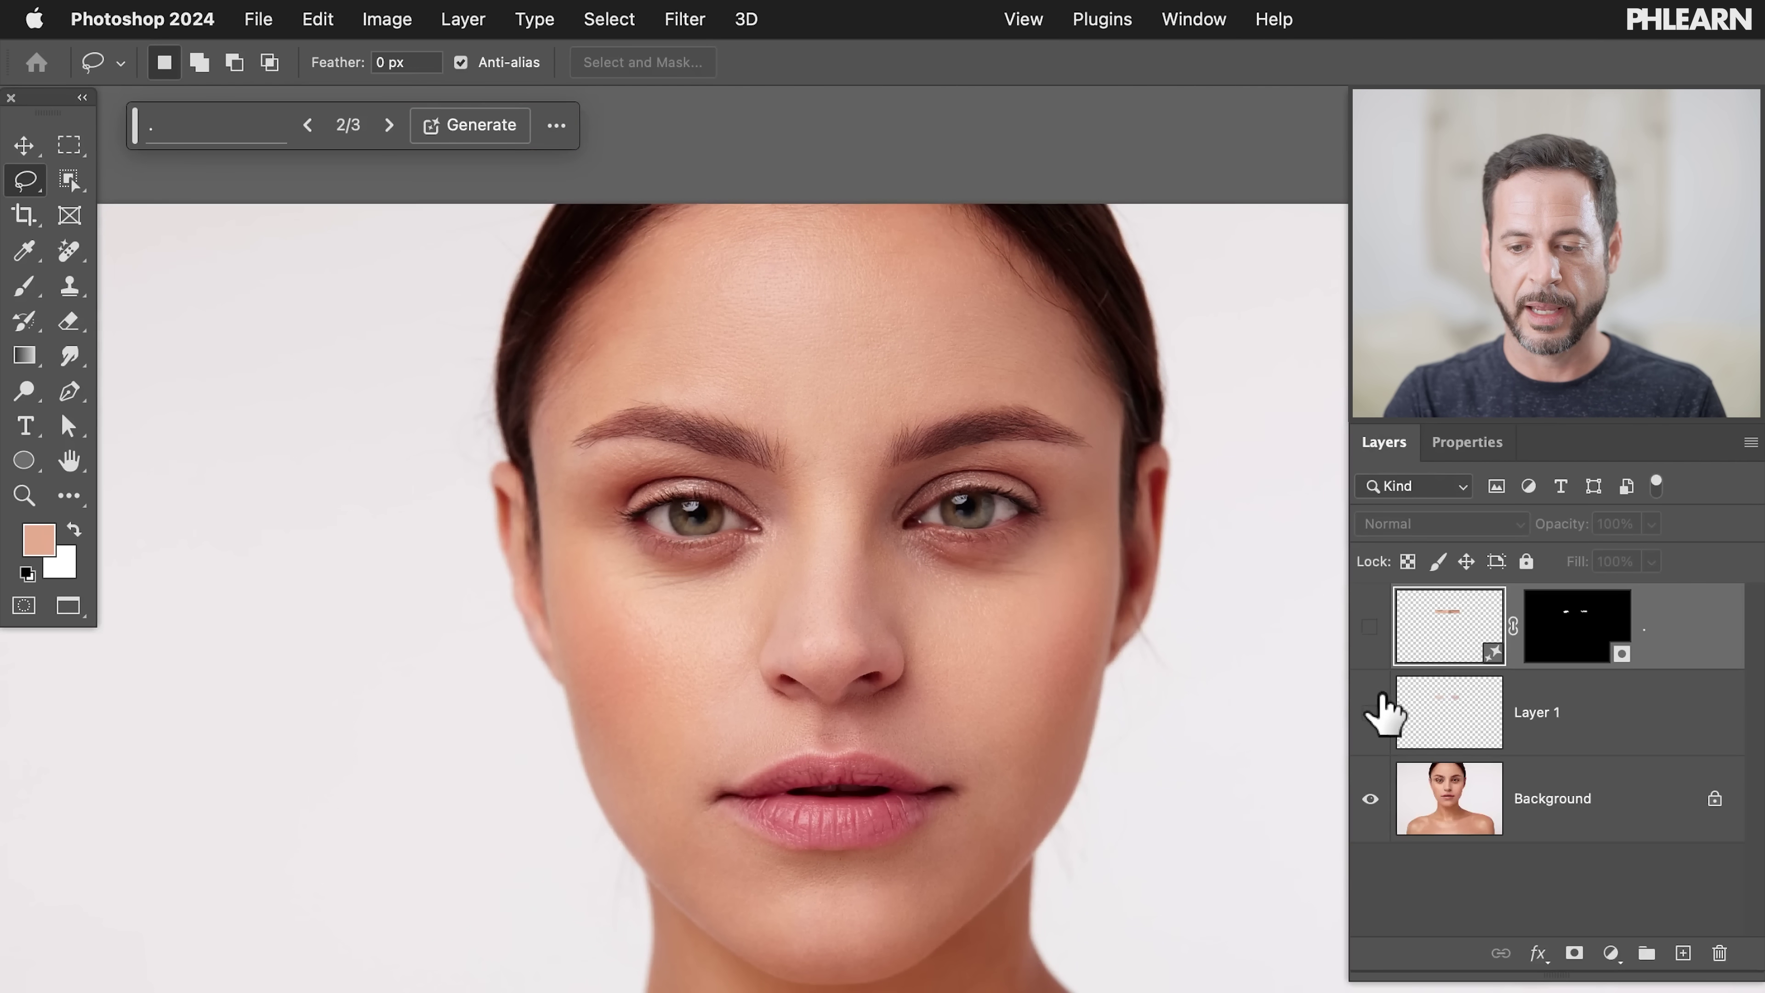
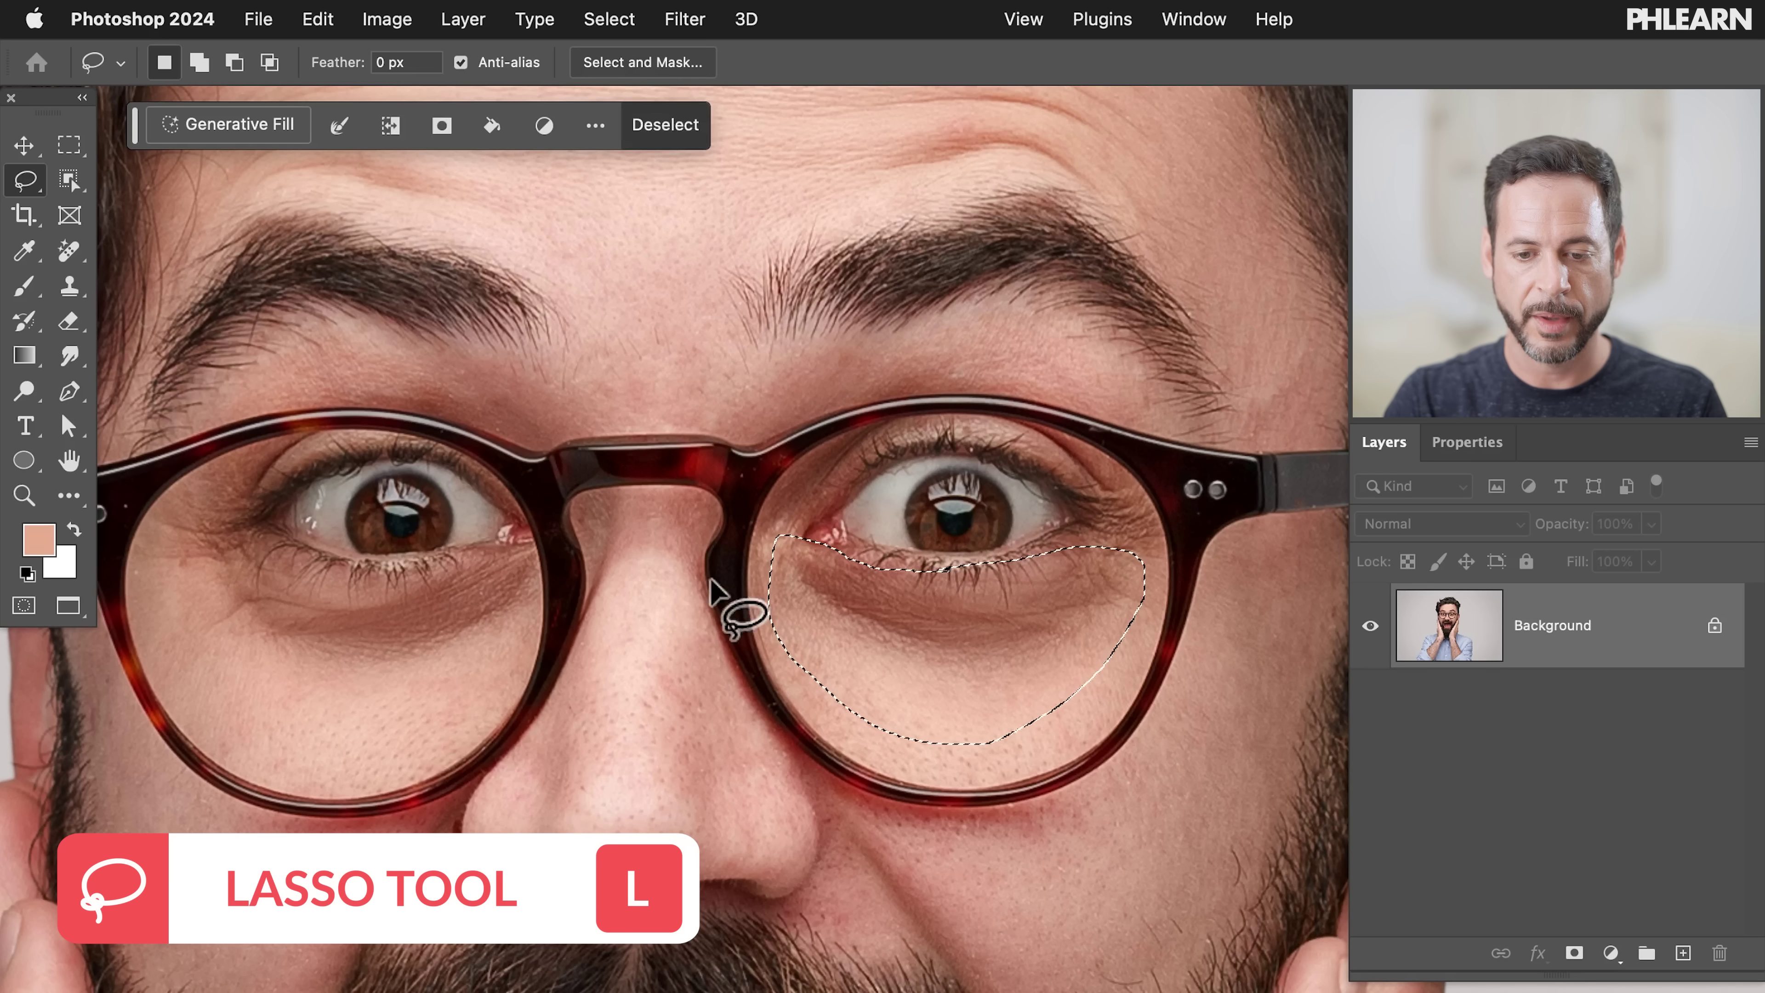
On the portrait of the man with glasses, extend the lasso selection to the dark skin under and around both eyes, inside the frames
mouse_move(363, 565)
mouse_down()
mouse_move(297, 564)
mouse_move(199, 501)
mouse_move(169, 511)
mouse_move(160, 578)
mouse_move(185, 647)
mouse_move(312, 700)
mouse_move(451, 687)
mouse_move(502, 653)
mouse_move(527, 564)
mouse_move(325, 571)
mouse_move(244, 496)
mouse_move(314, 453)
mouse_up()
mouse_move(204, 462)
mouse_down()
mouse_move(158, 583)
mouse_move(217, 642)
mouse_move(233, 629)
mouse_up()
mouse_move(1008, 569)
mouse_down()
mouse_move(1078, 546)
mouse_move(1093, 515)
mouse_move(1042, 435)
mouse_move(1099, 451)
mouse_move(1143, 511)
mouse_move(1153, 564)
mouse_move(1124, 633)
mouse_move(1073, 671)
mouse_move(984, 691)
mouse_up()
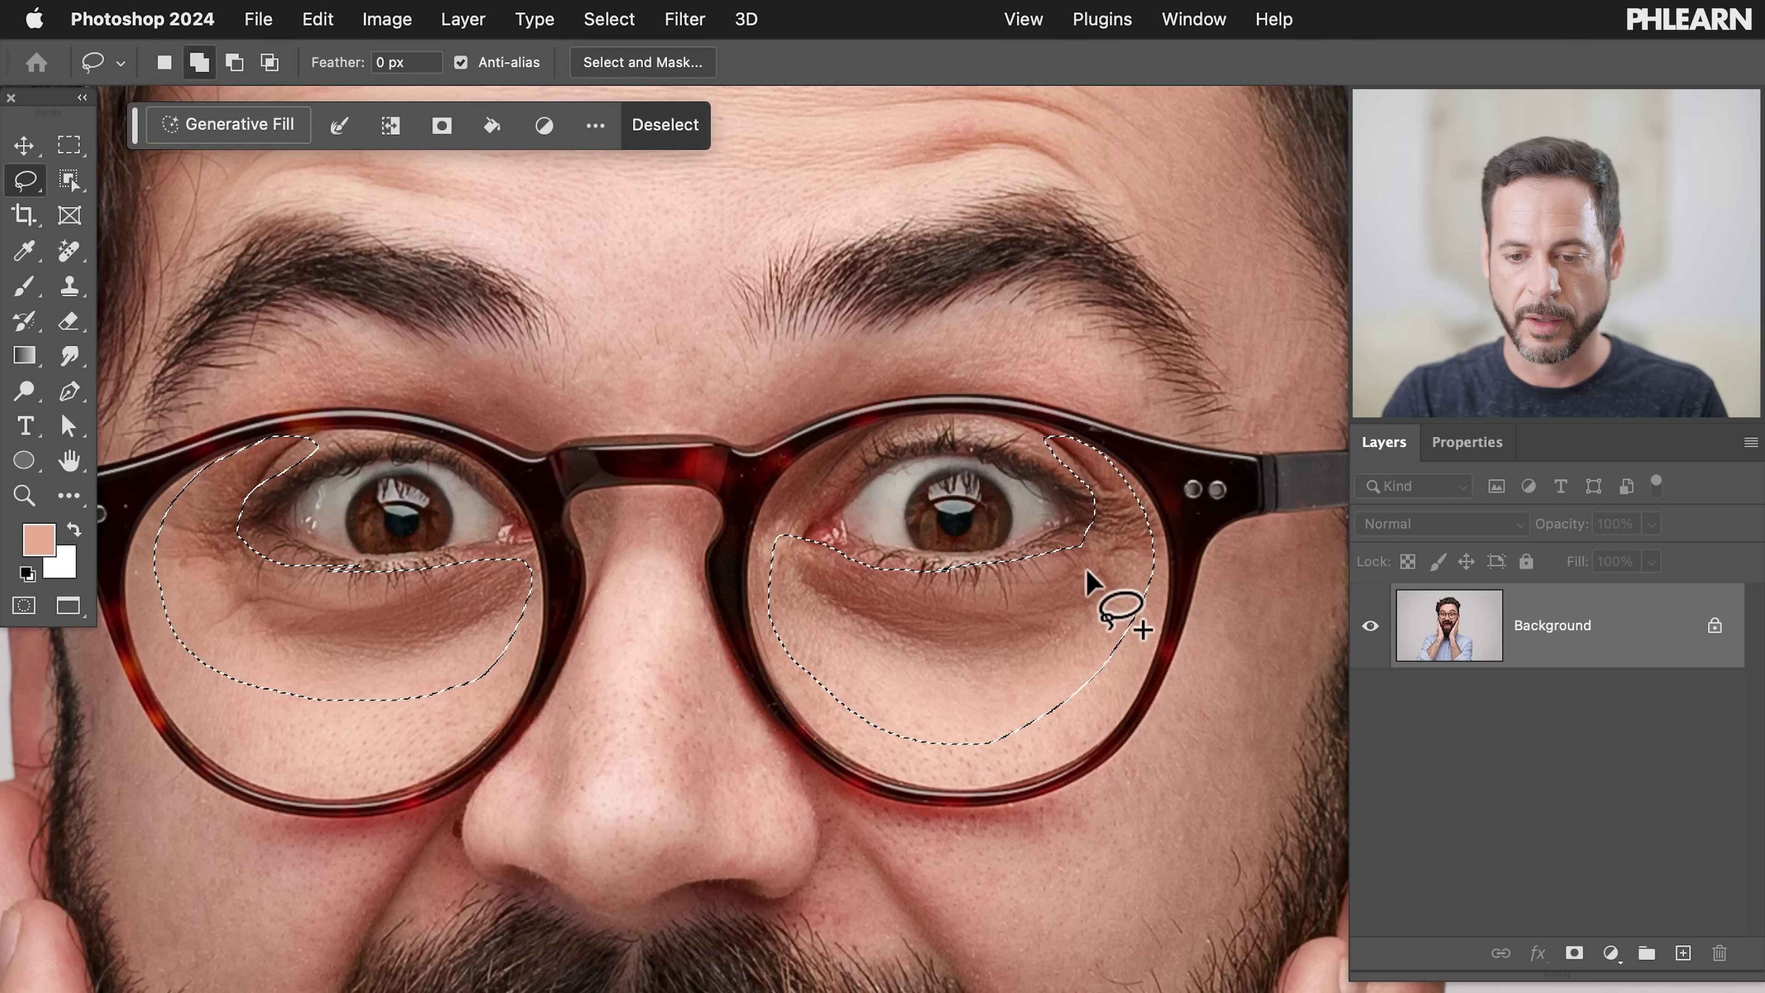
drag(805, 581, 842, 471)
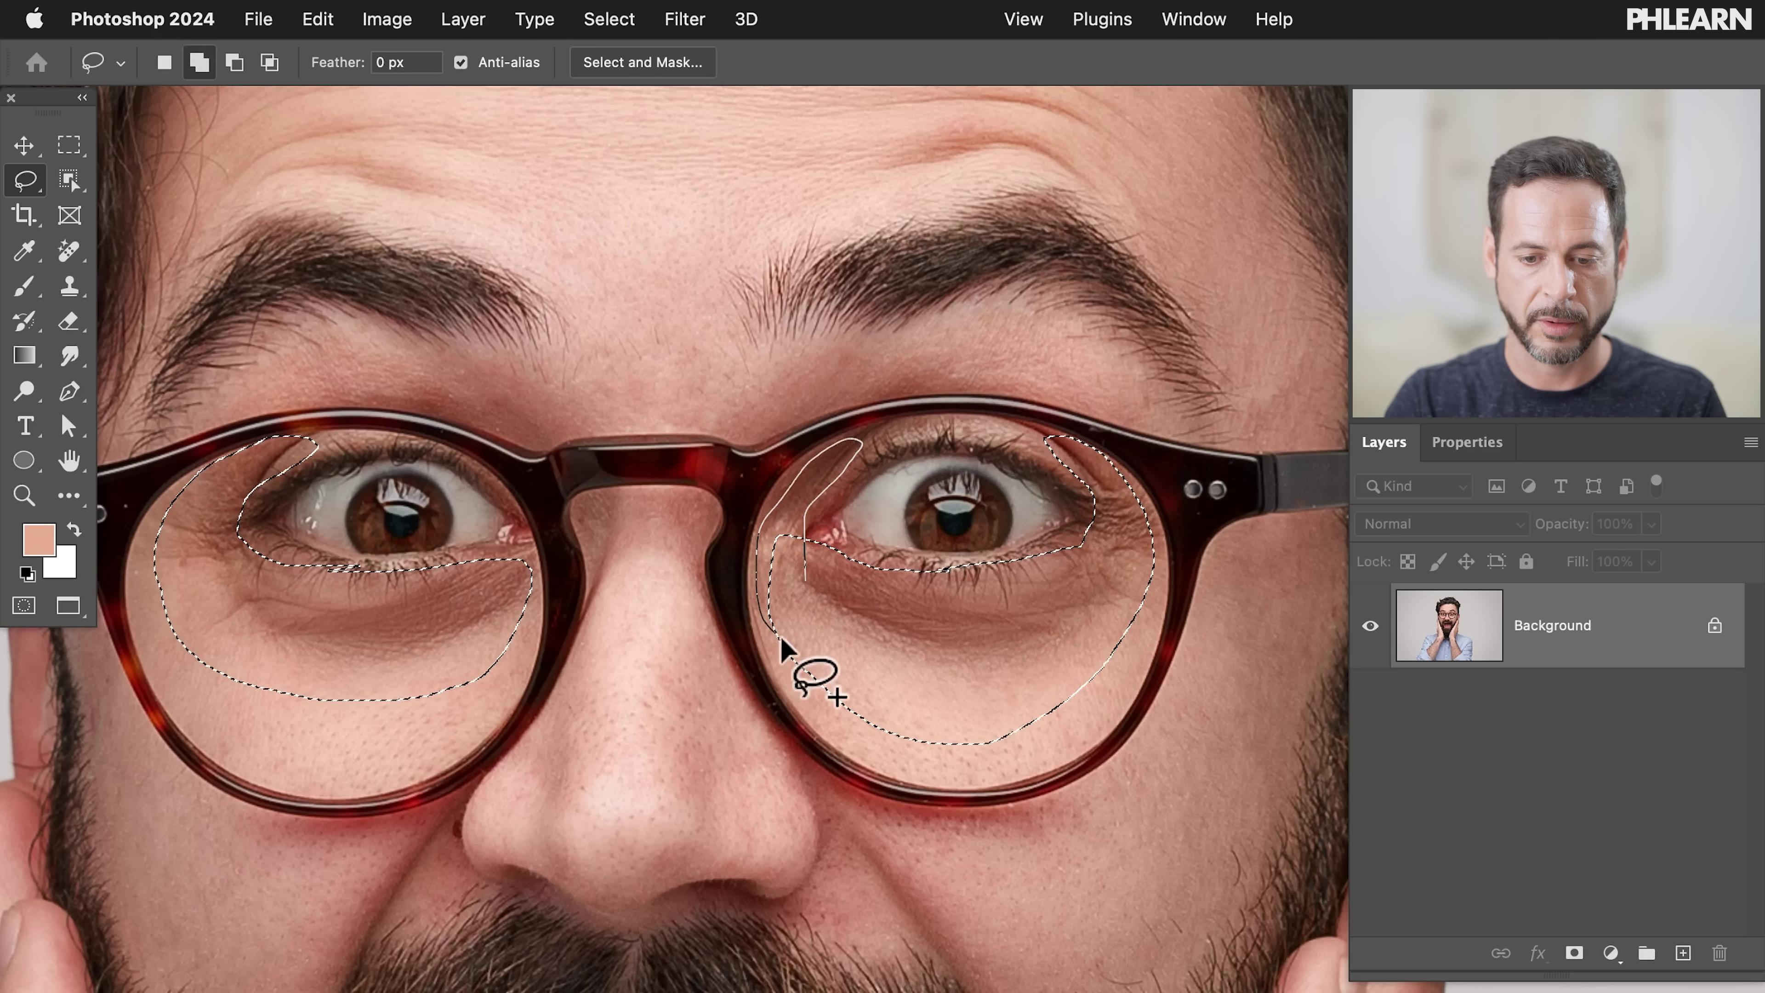
drag(941, 709, 1014, 713)
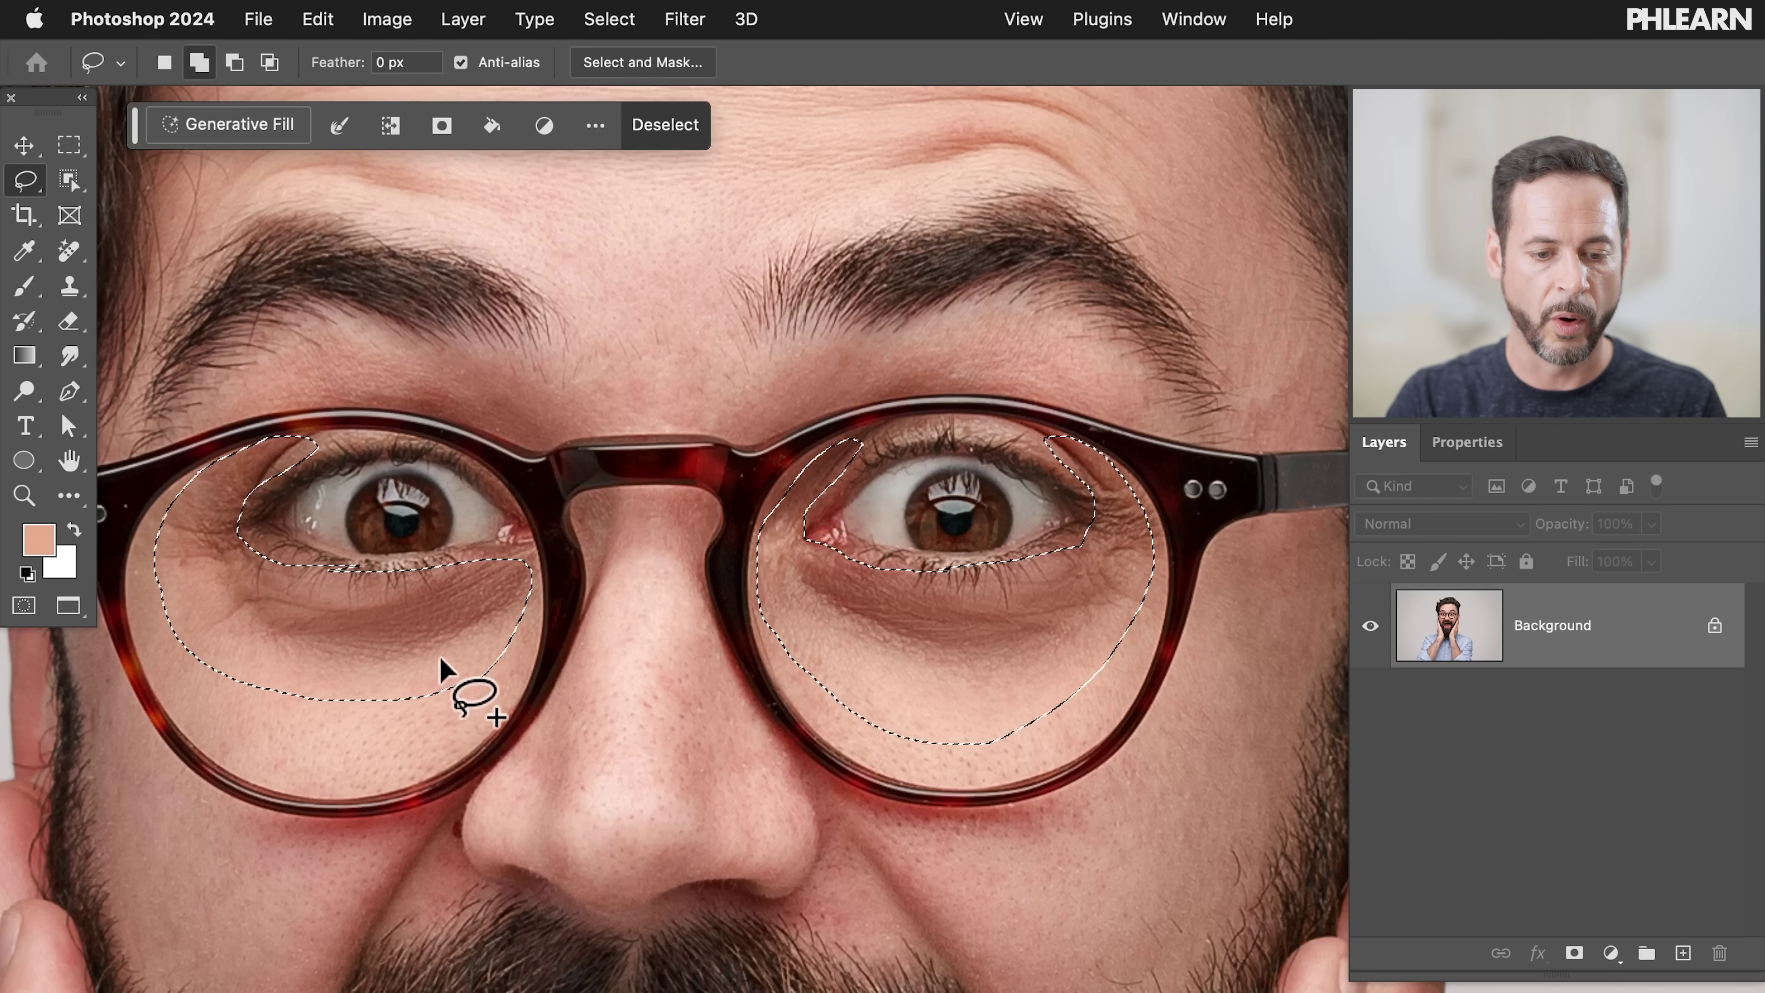
Soften the under-eye selection's edges in Quick Mask mode with a Gaussian Blur of reduced radius, and return to the normal selection
scroll(437, 660, down, 3)
scroll(437, 660, up, 1)
key(q)
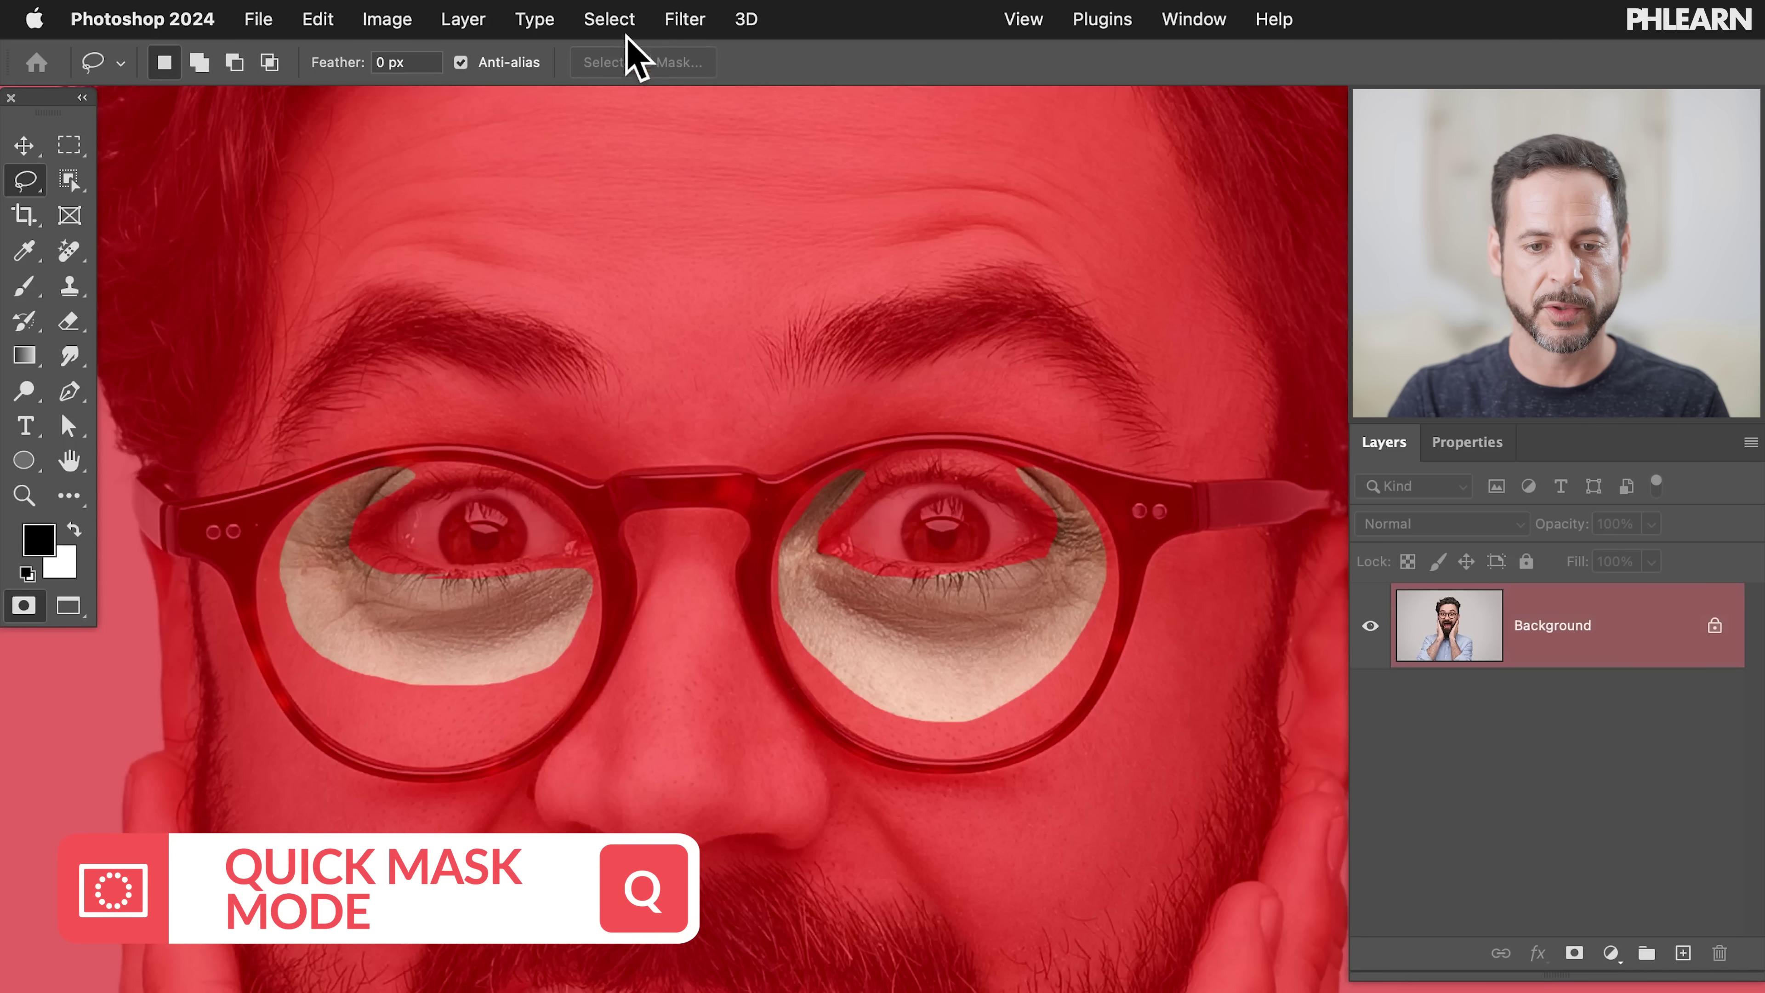
click(685, 19)
mouse_move(722, 372)
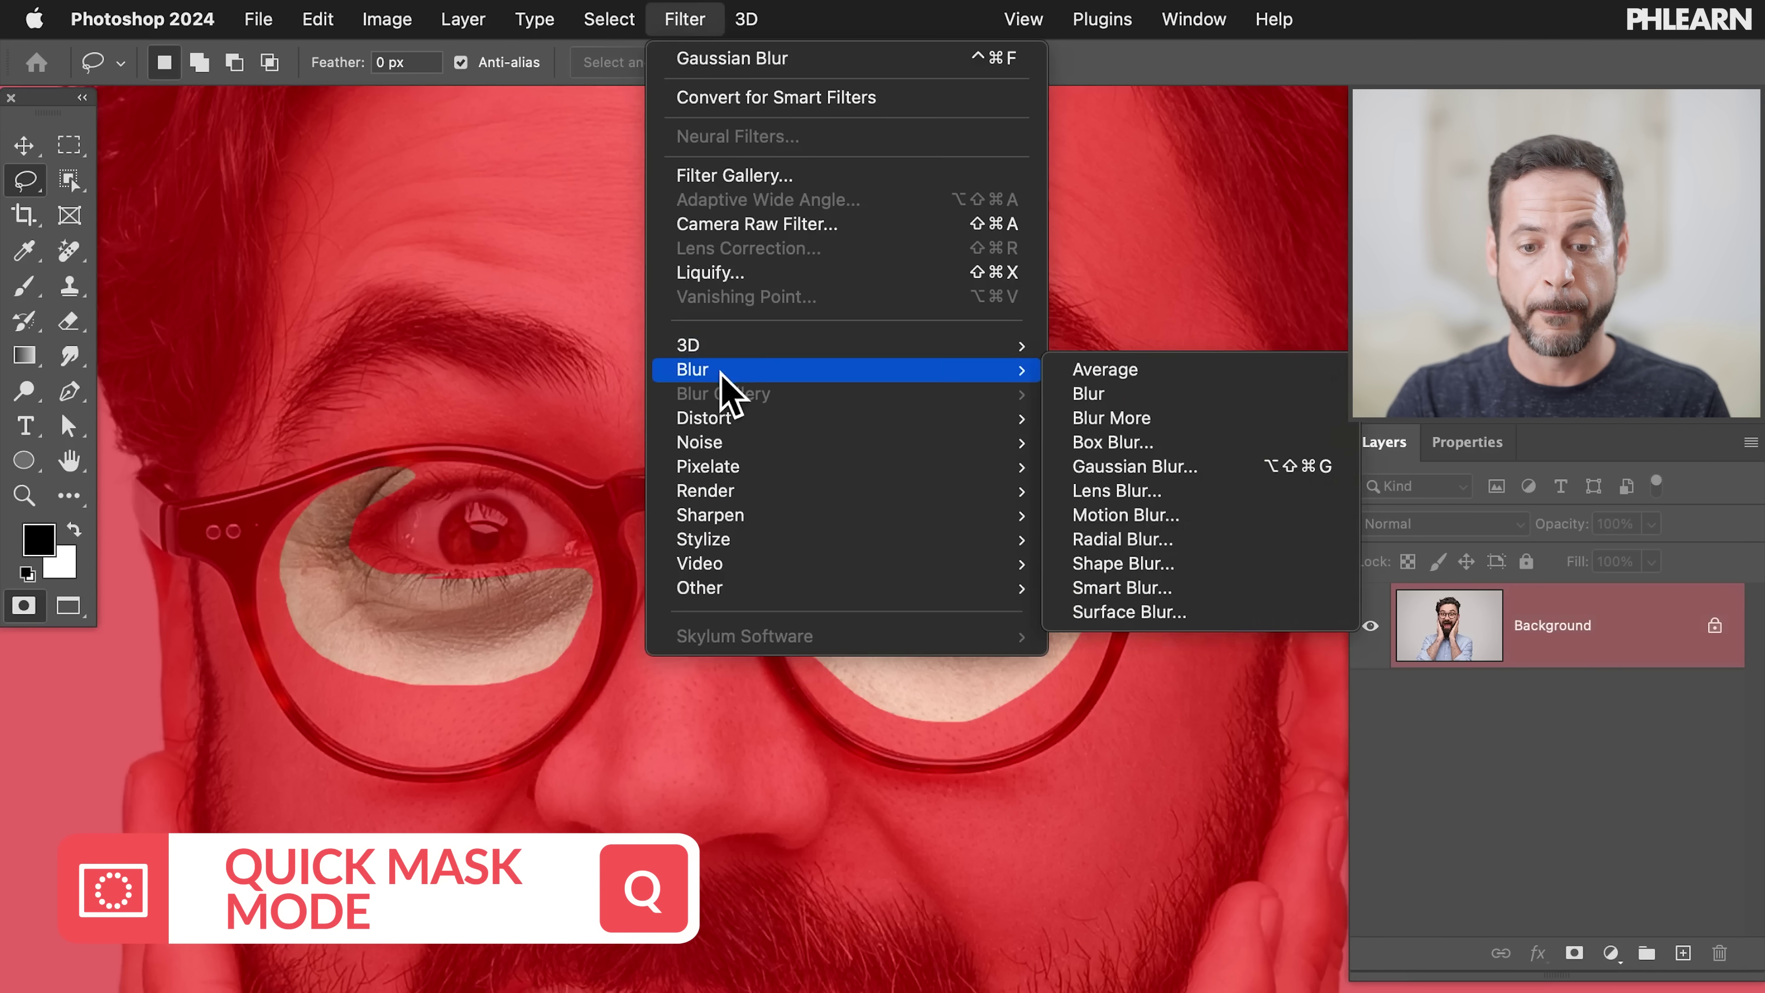
click(1170, 473)
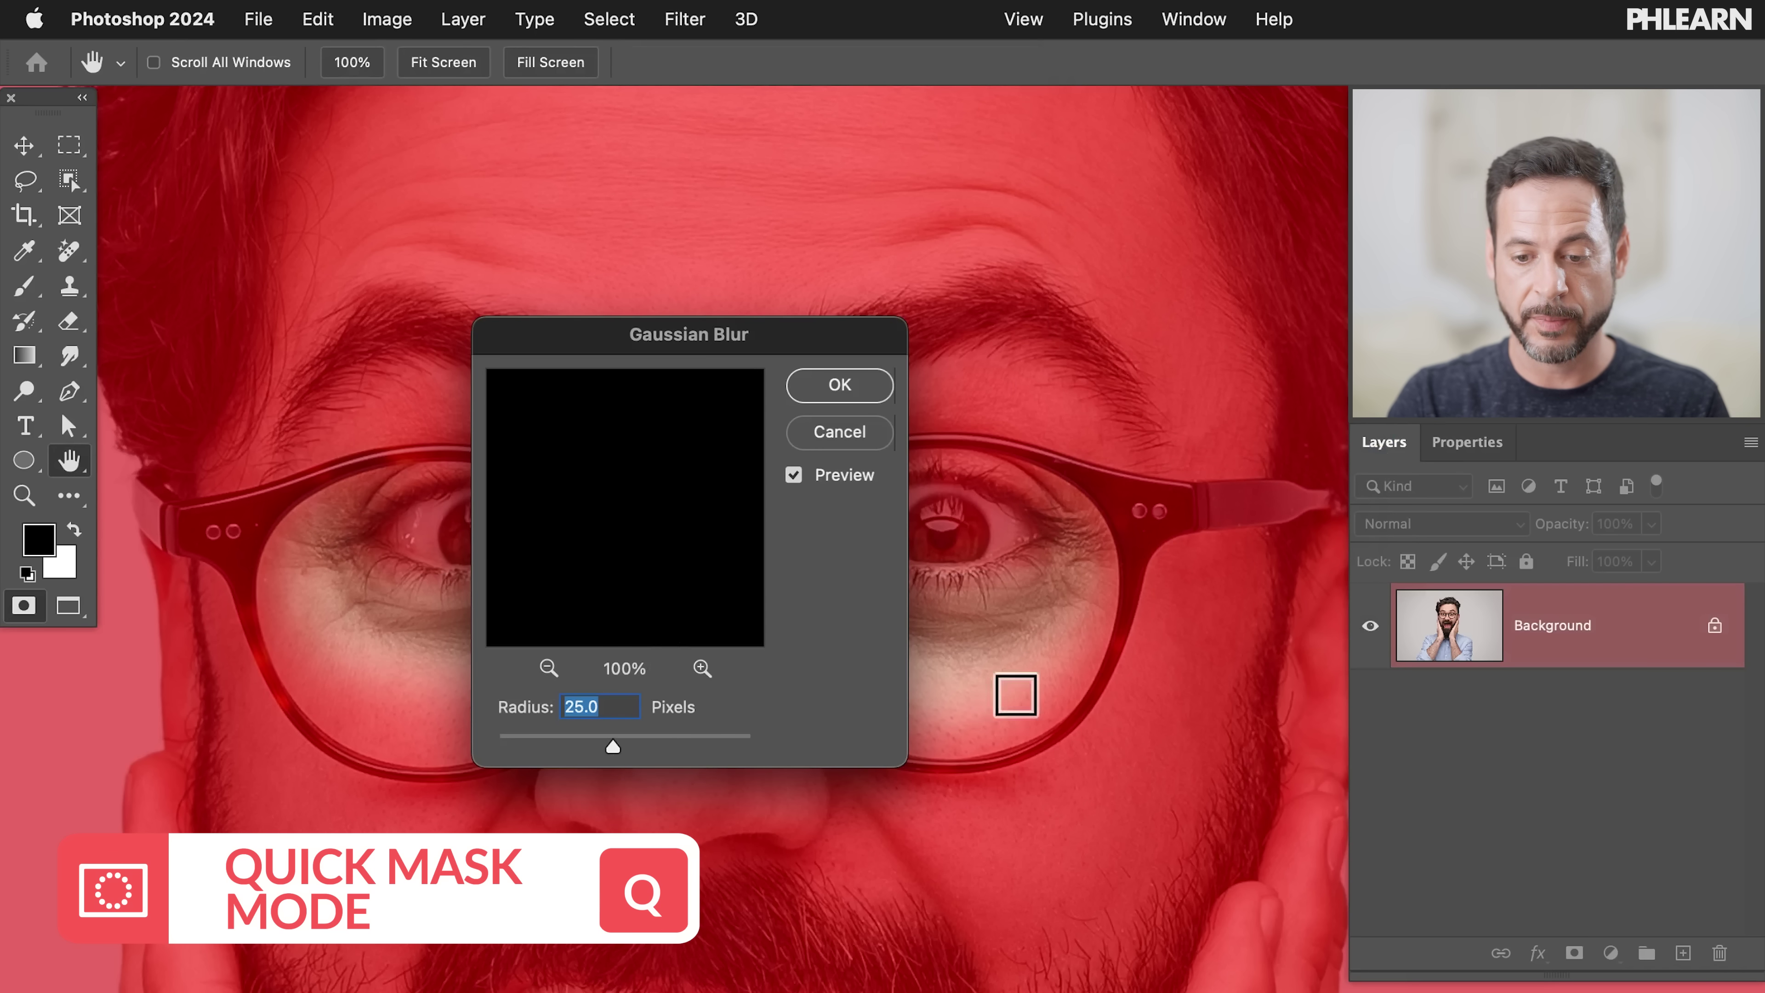
drag(612, 747, 597, 748)
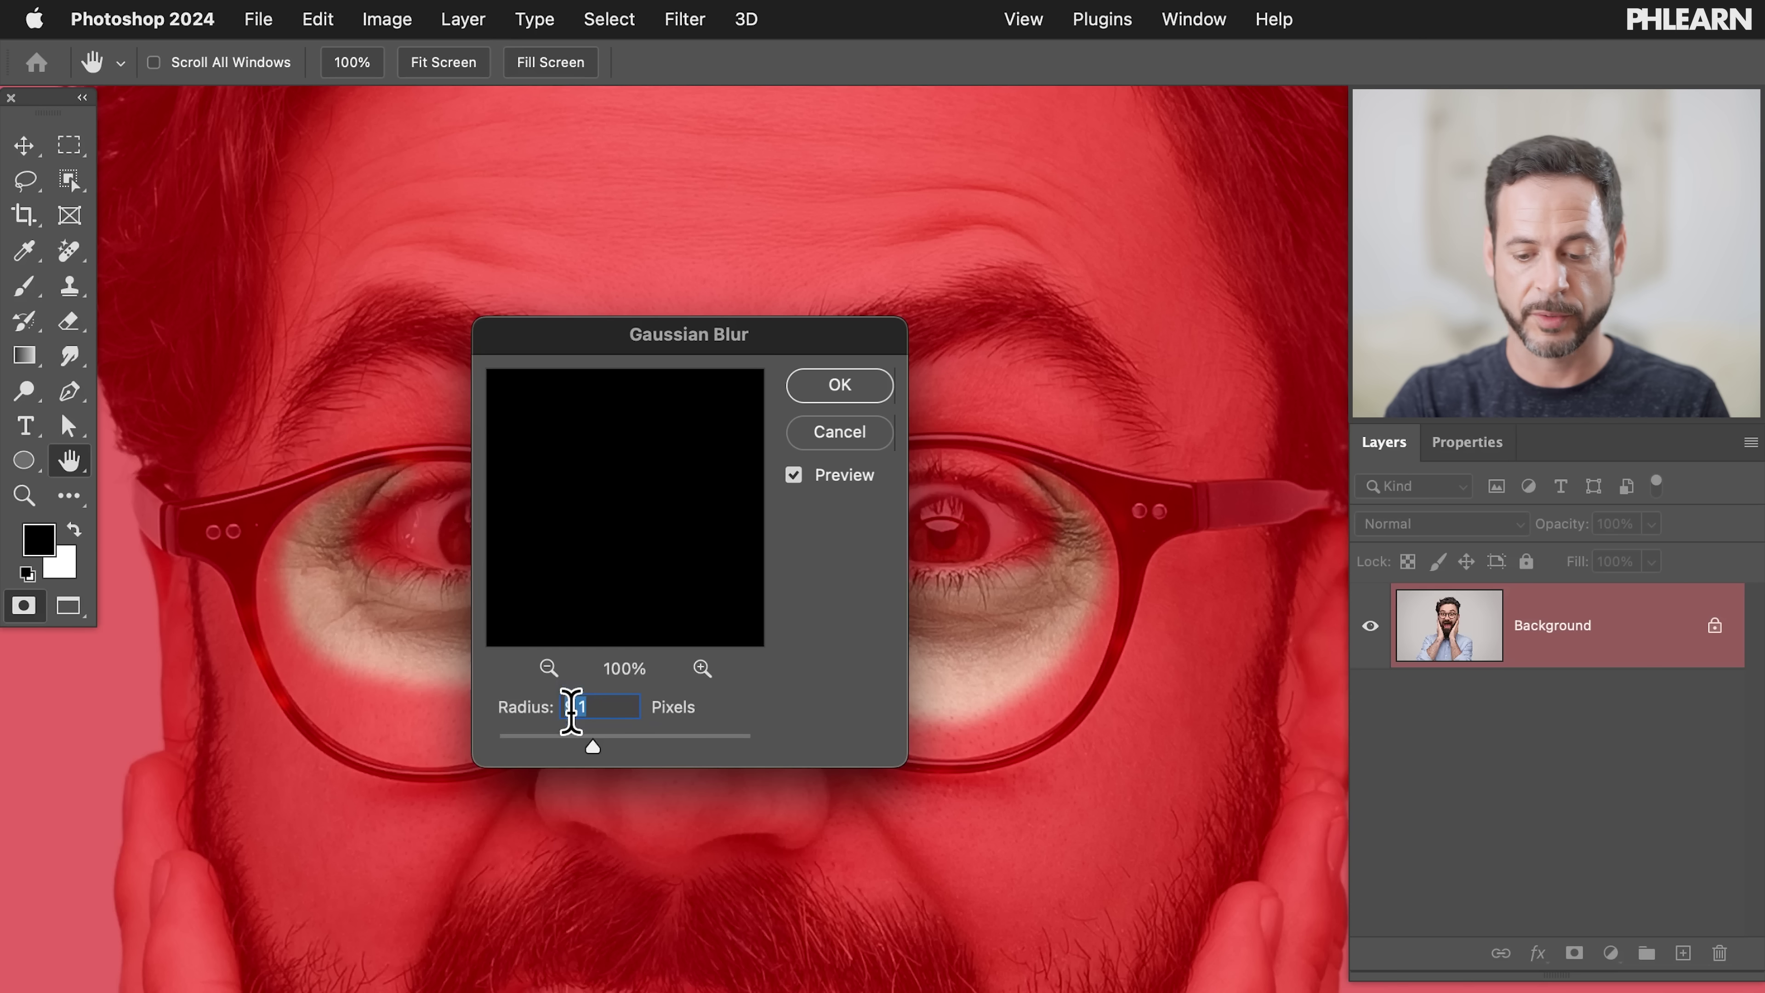
click(841, 397)
key(q)
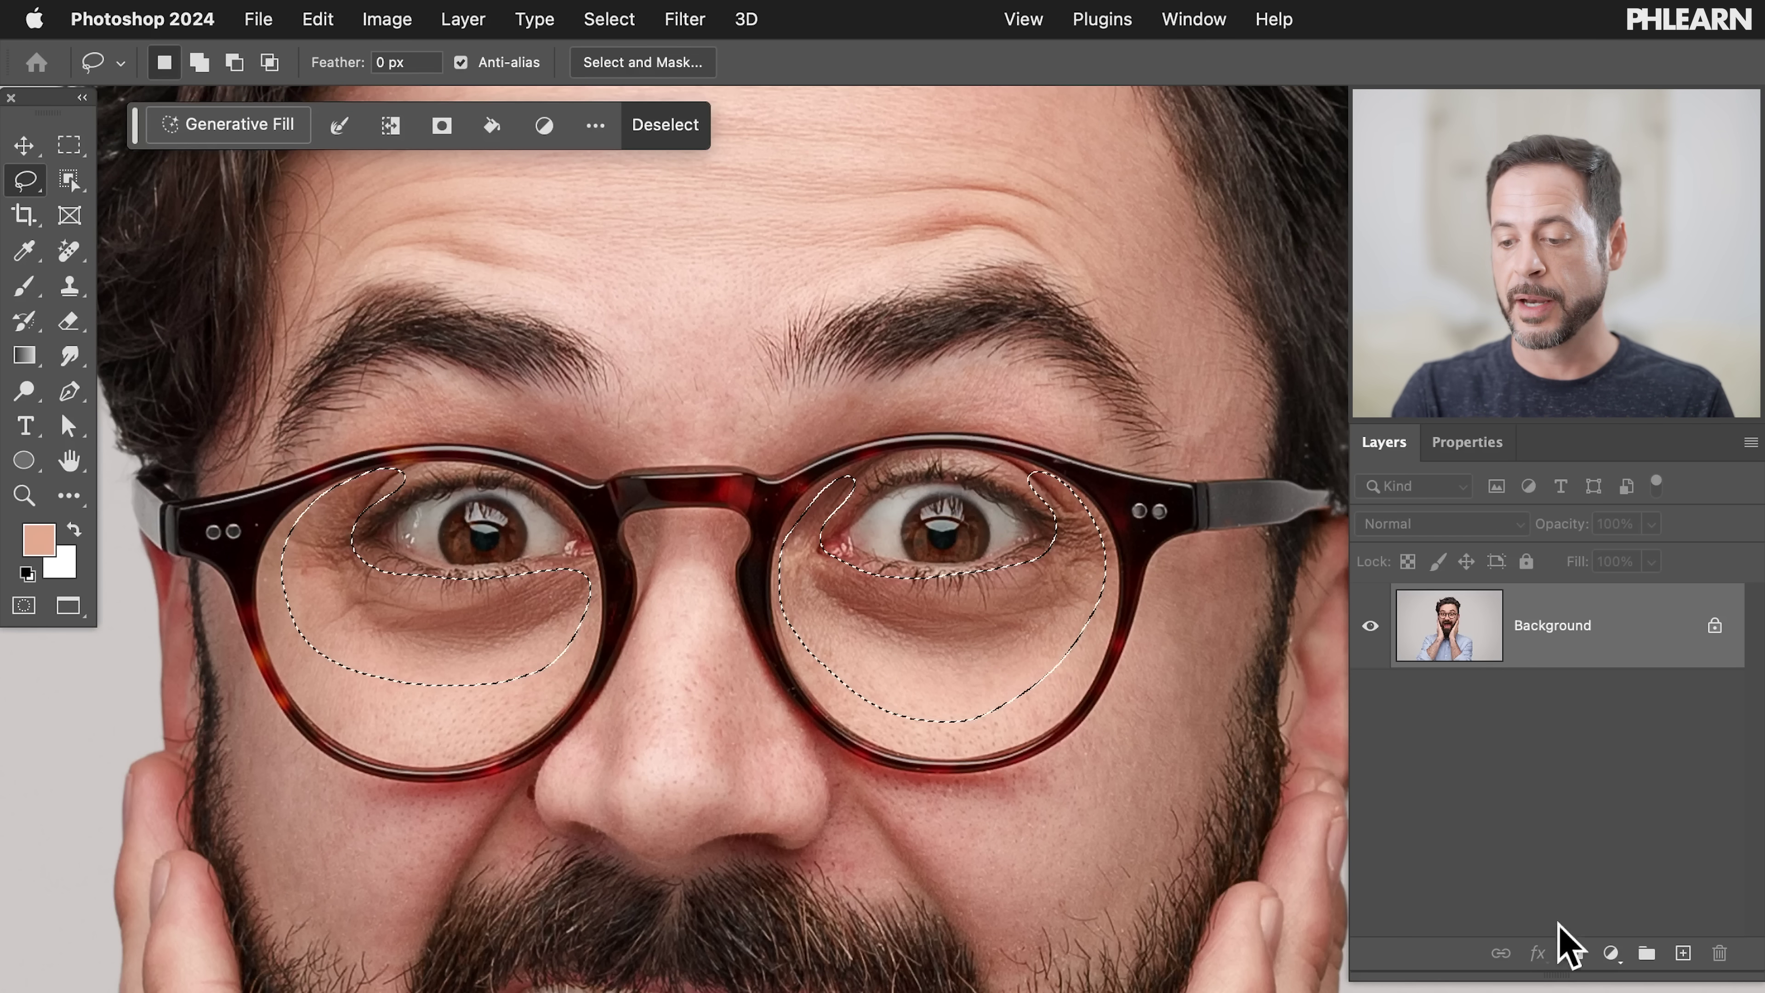
Add a new layer above Background with the Lighten blend mode, and hide the selection outline for brush work
click(1684, 953)
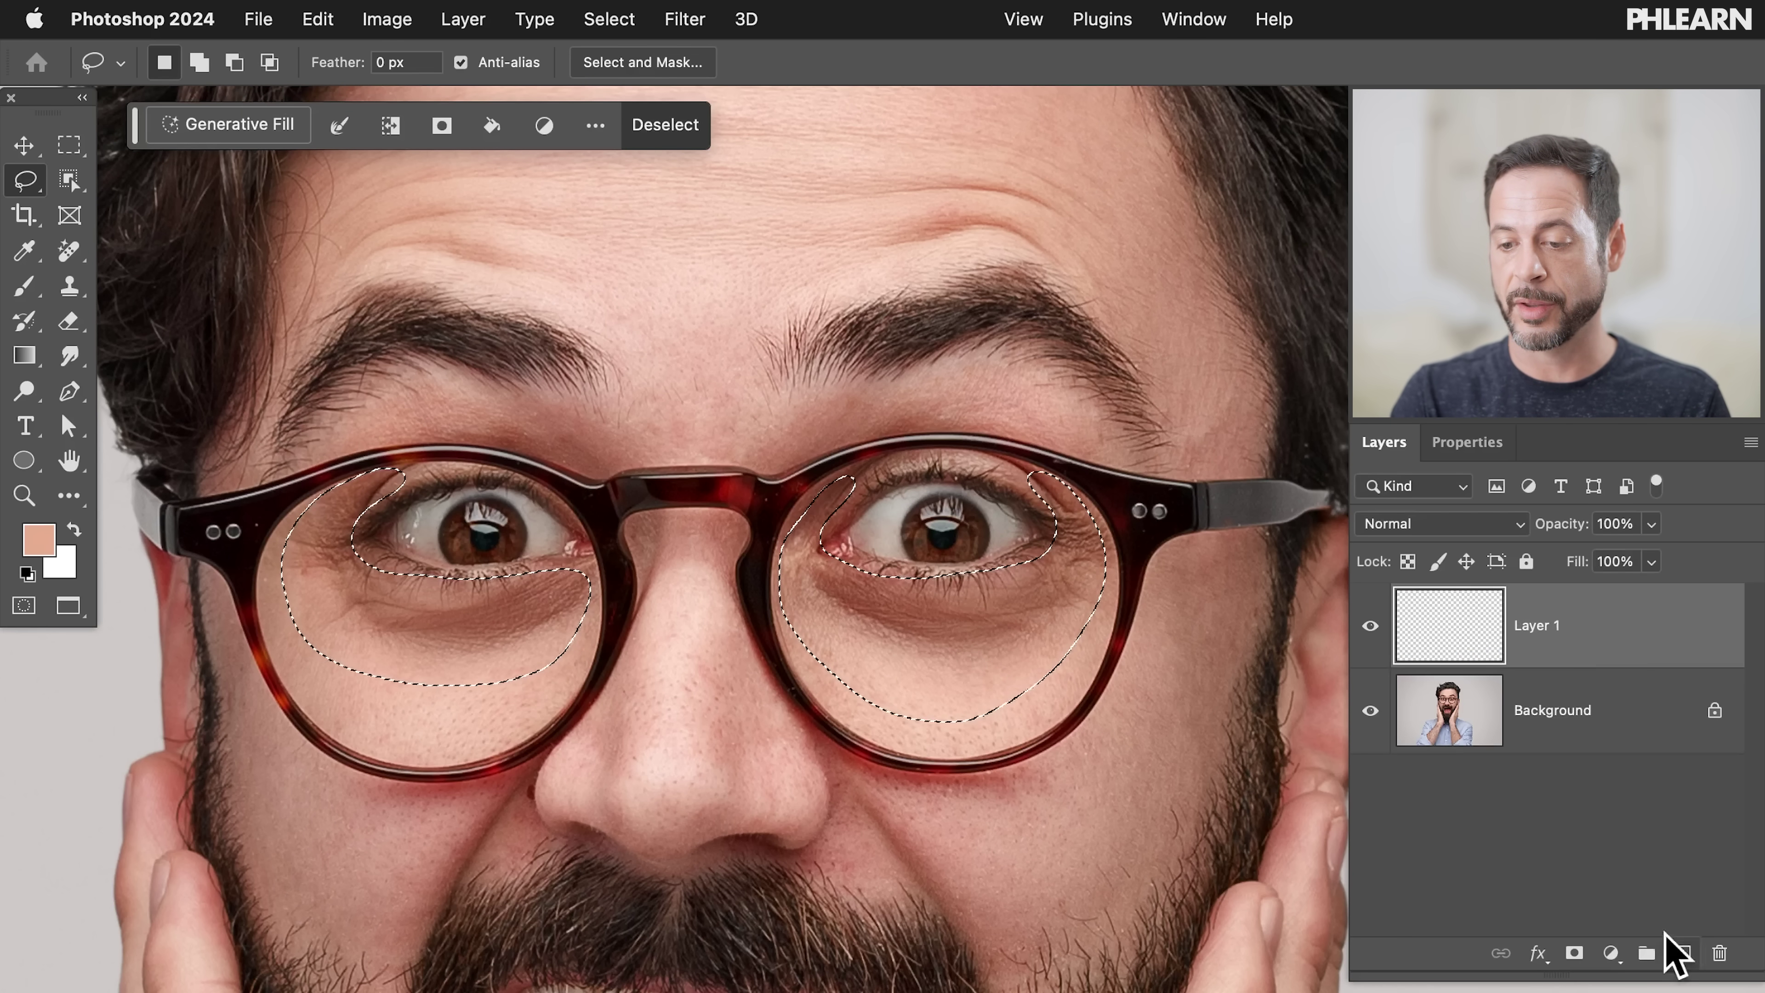
key(b)
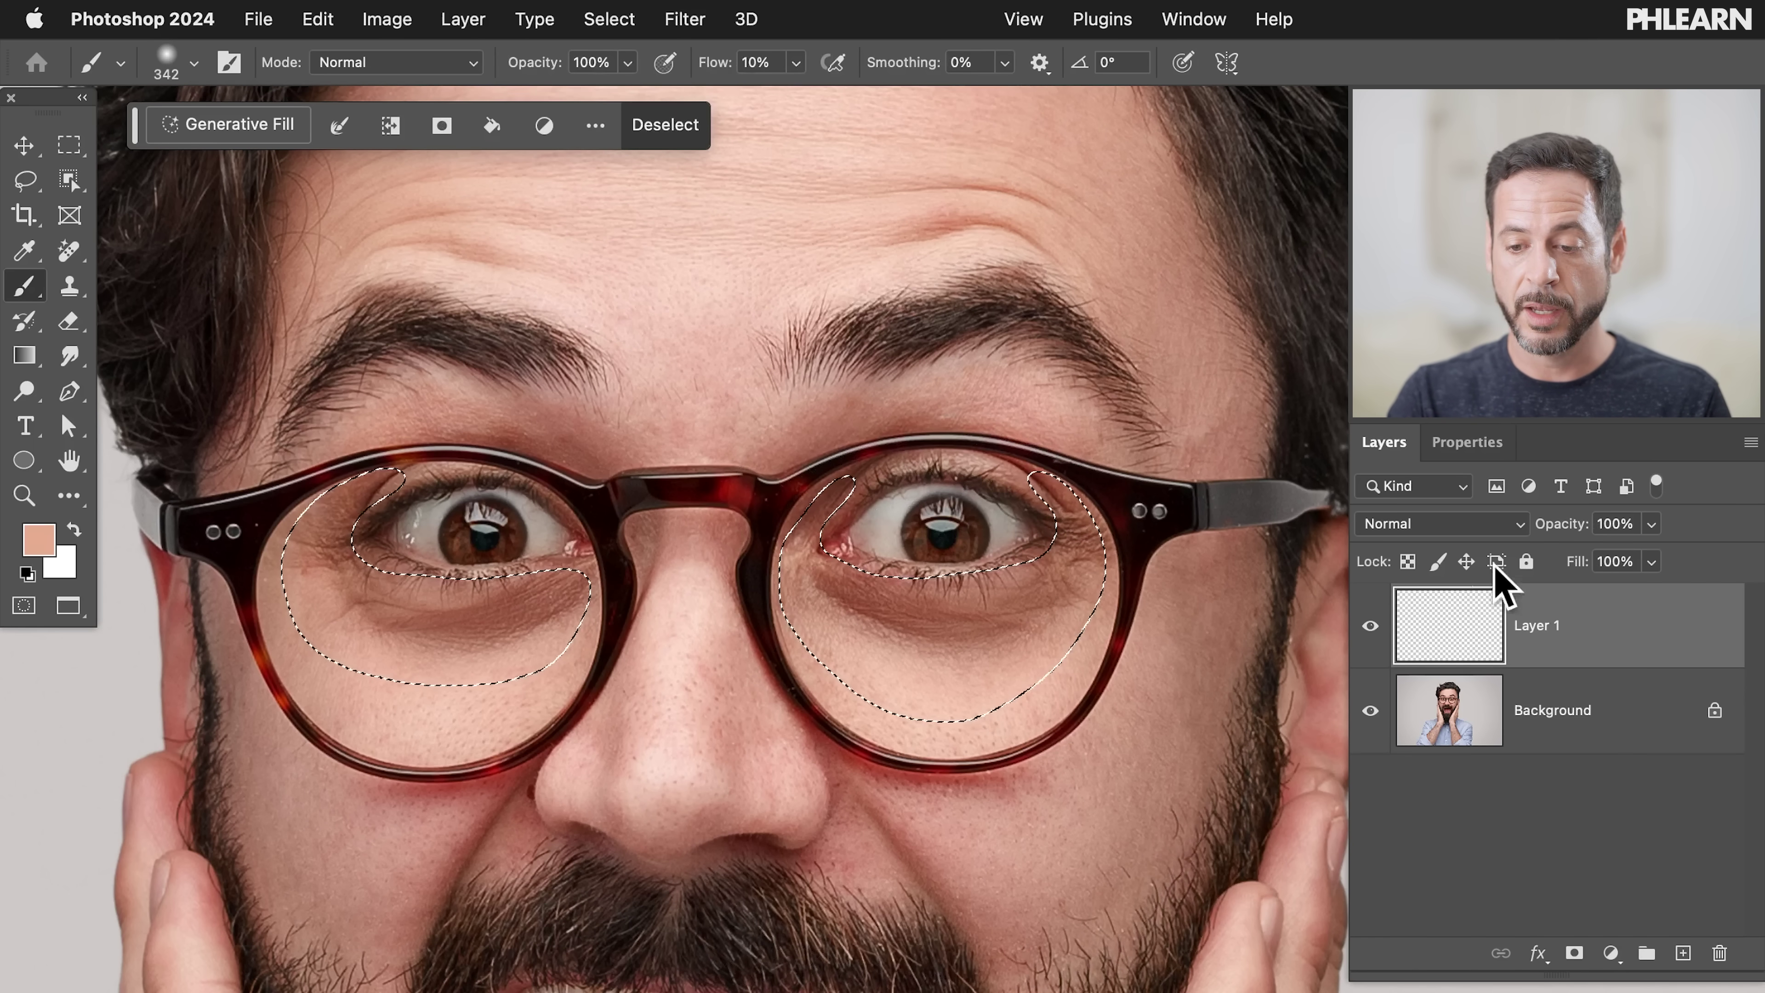
click(1410, 541)
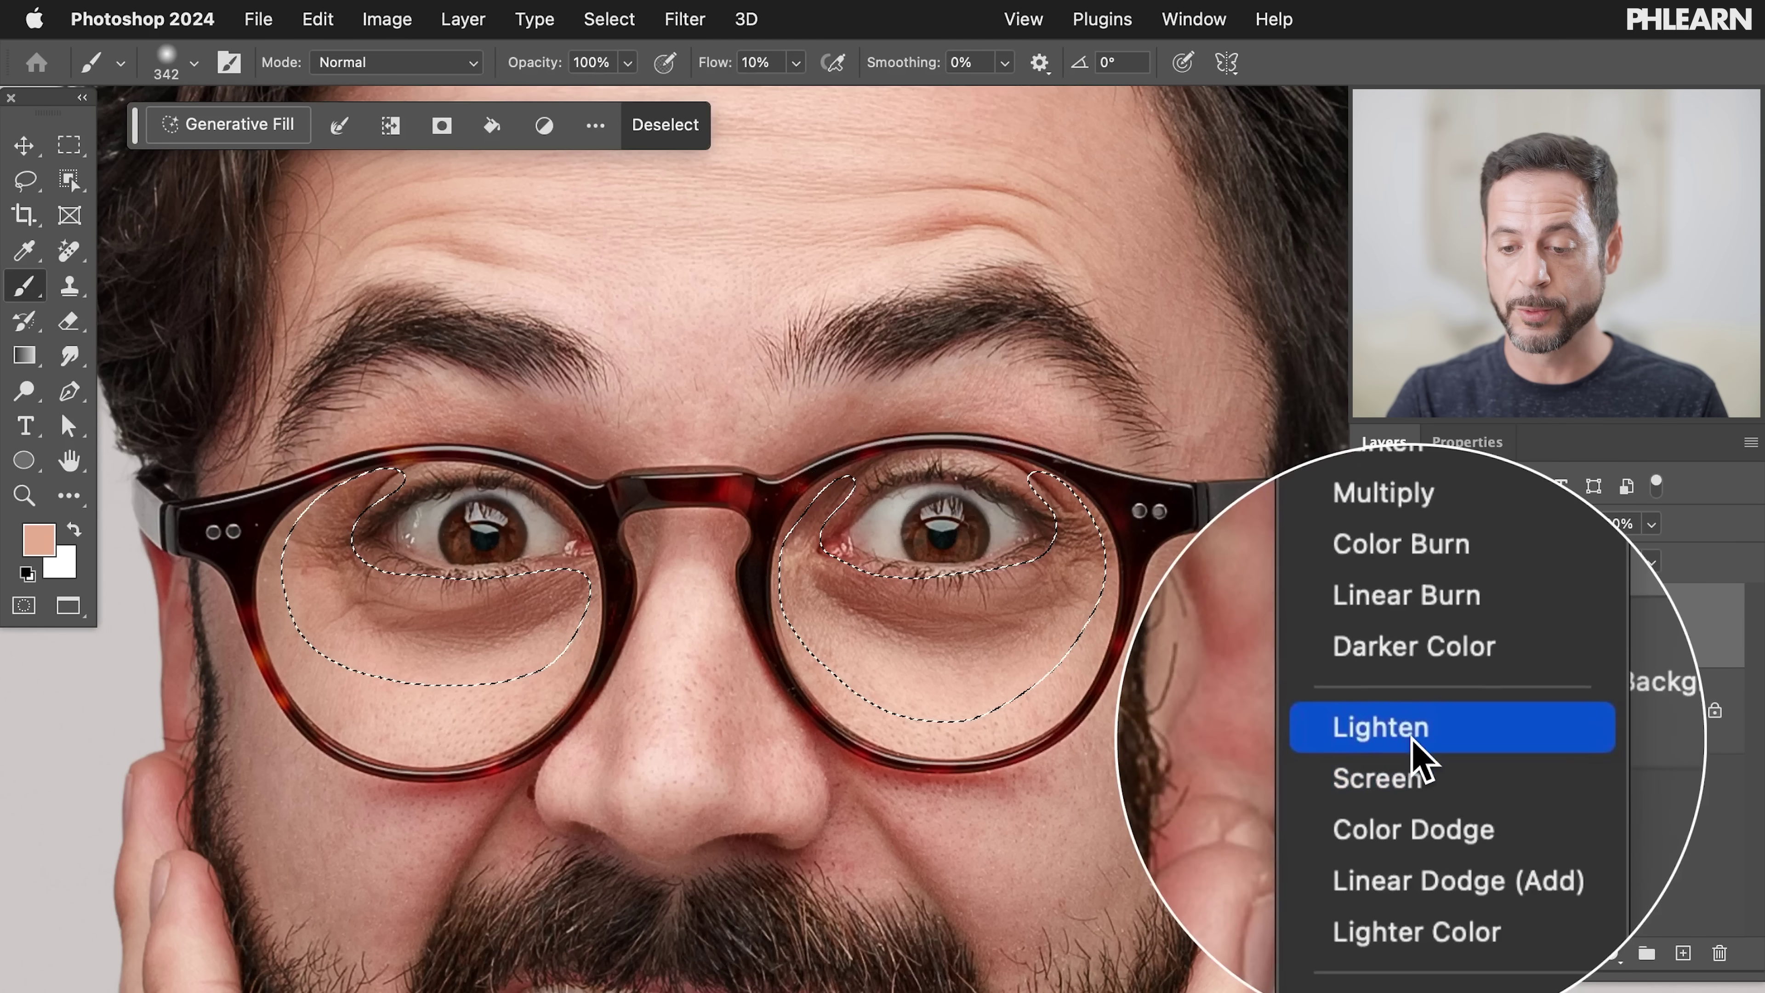
click(1412, 738)
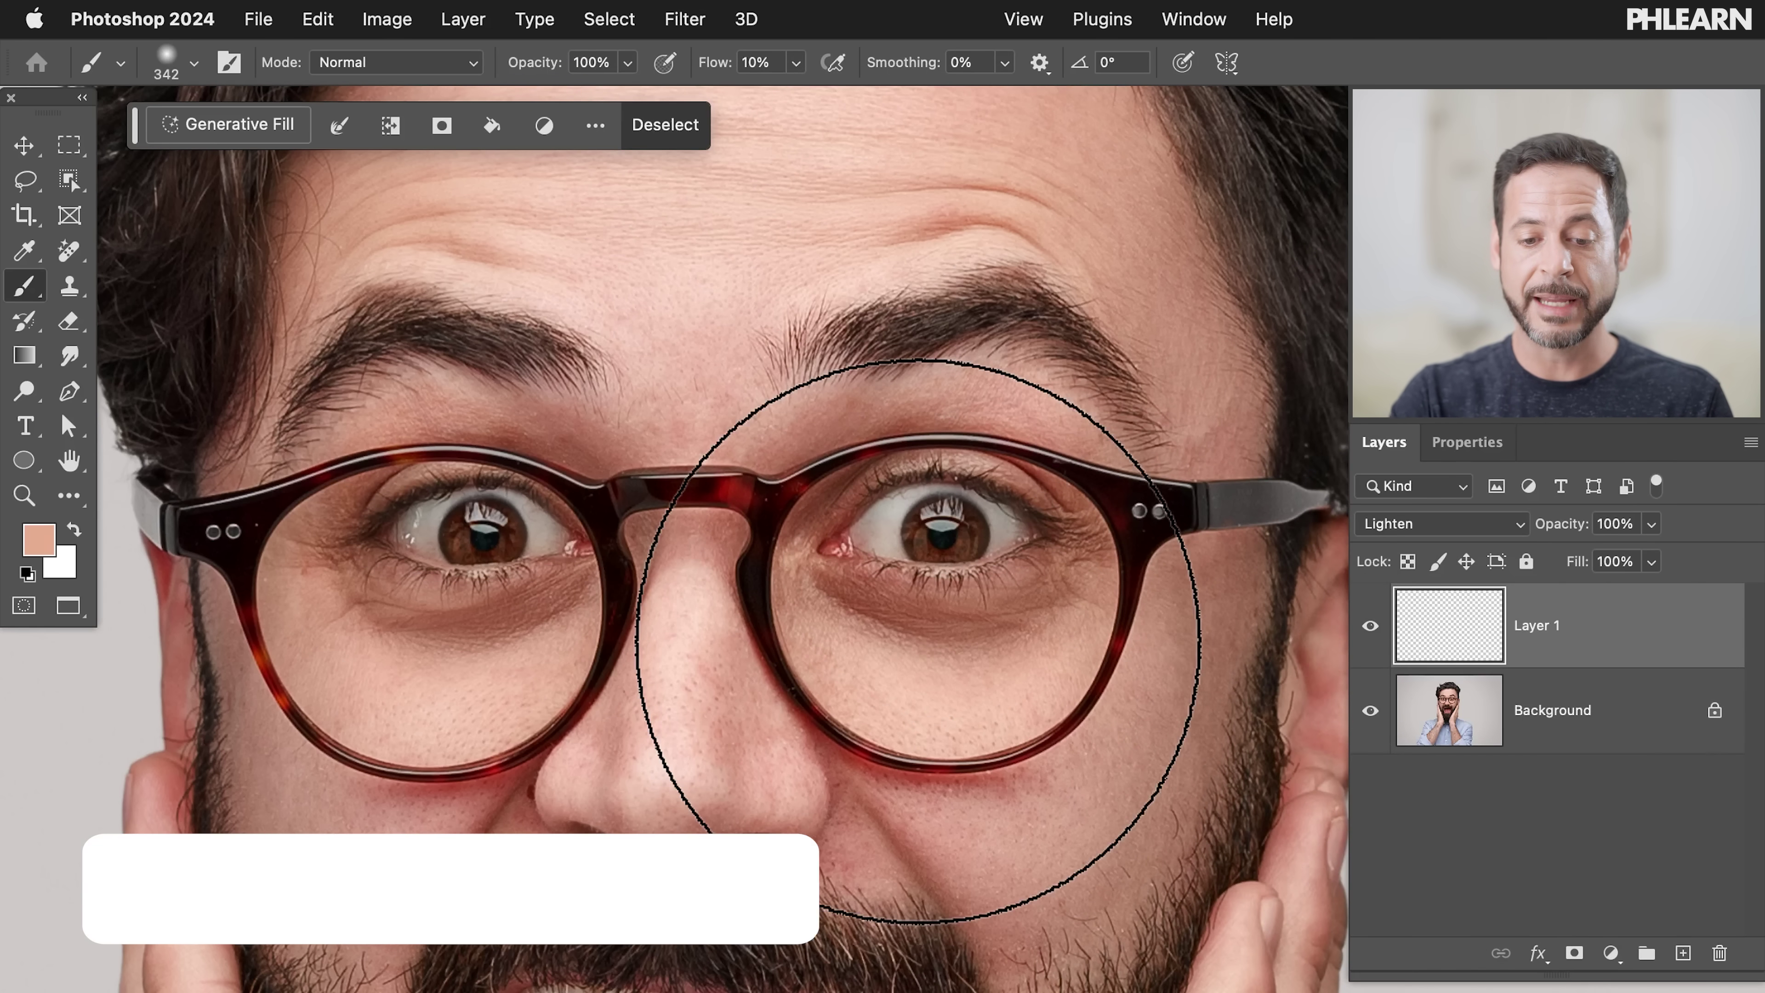
key(ctrl+0)
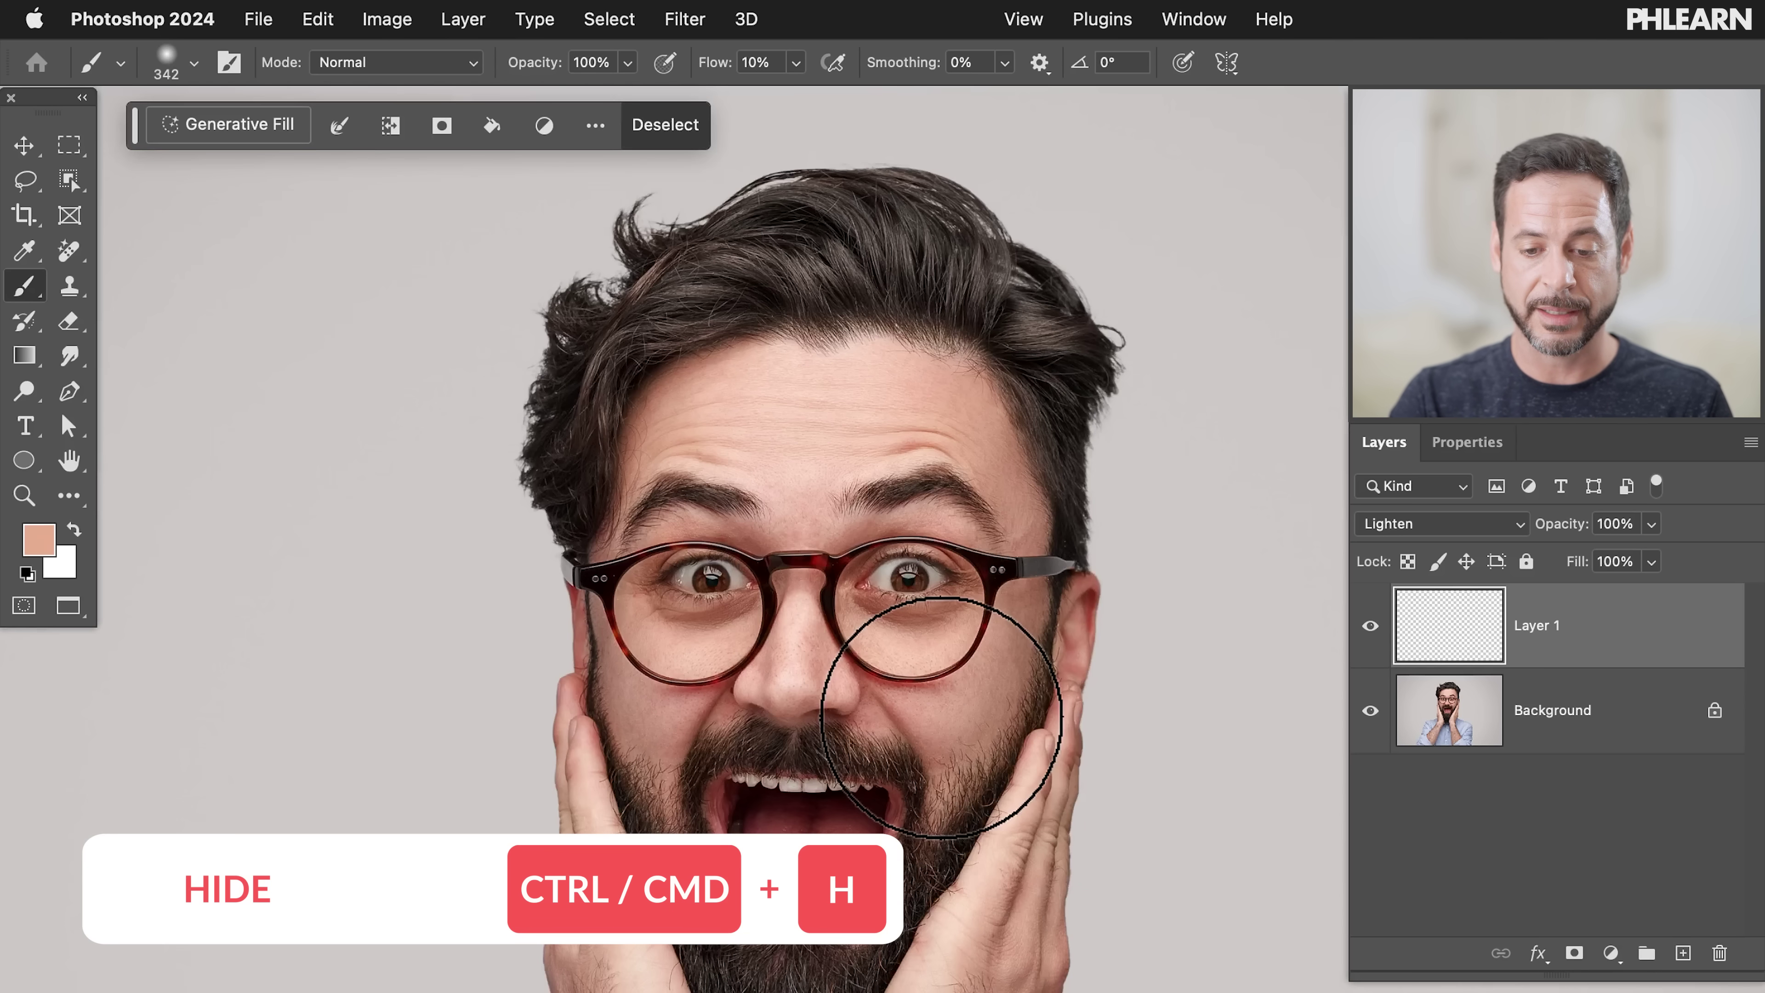
Sample light skin below the eye on the portrait's right side and paint over both dark circles with a 150 px brush
alt+click(906, 638)
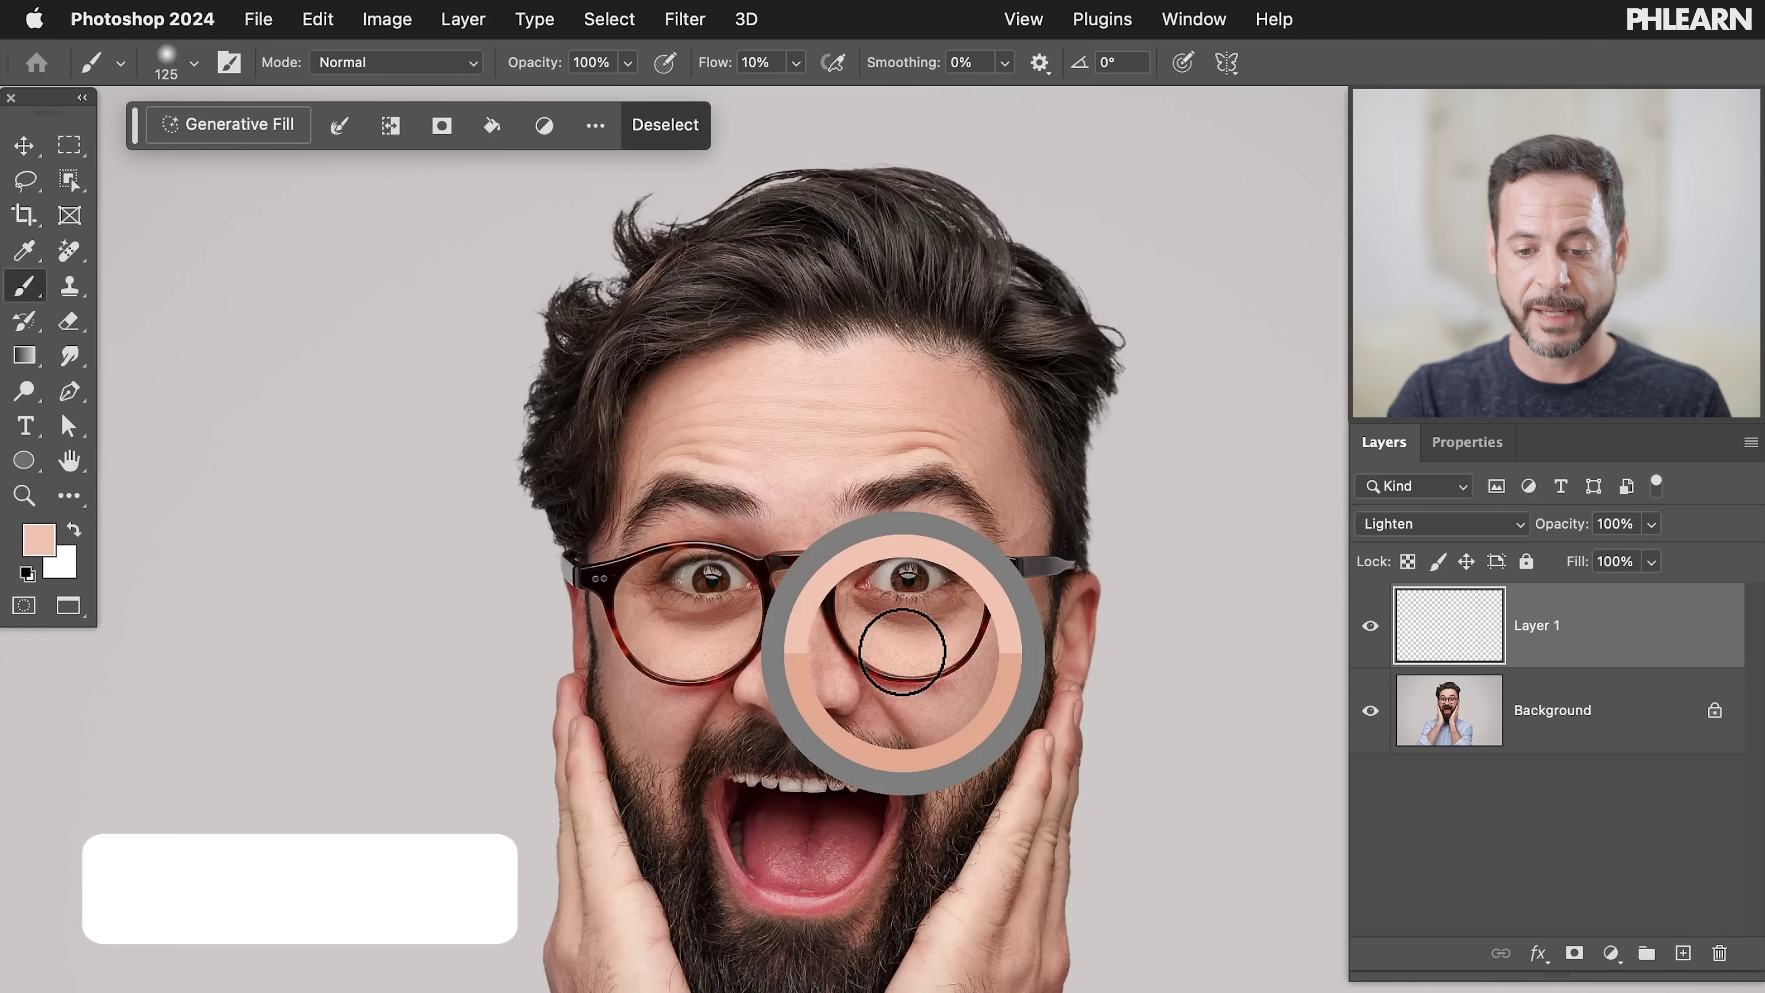
scroll(901, 652, up, 5)
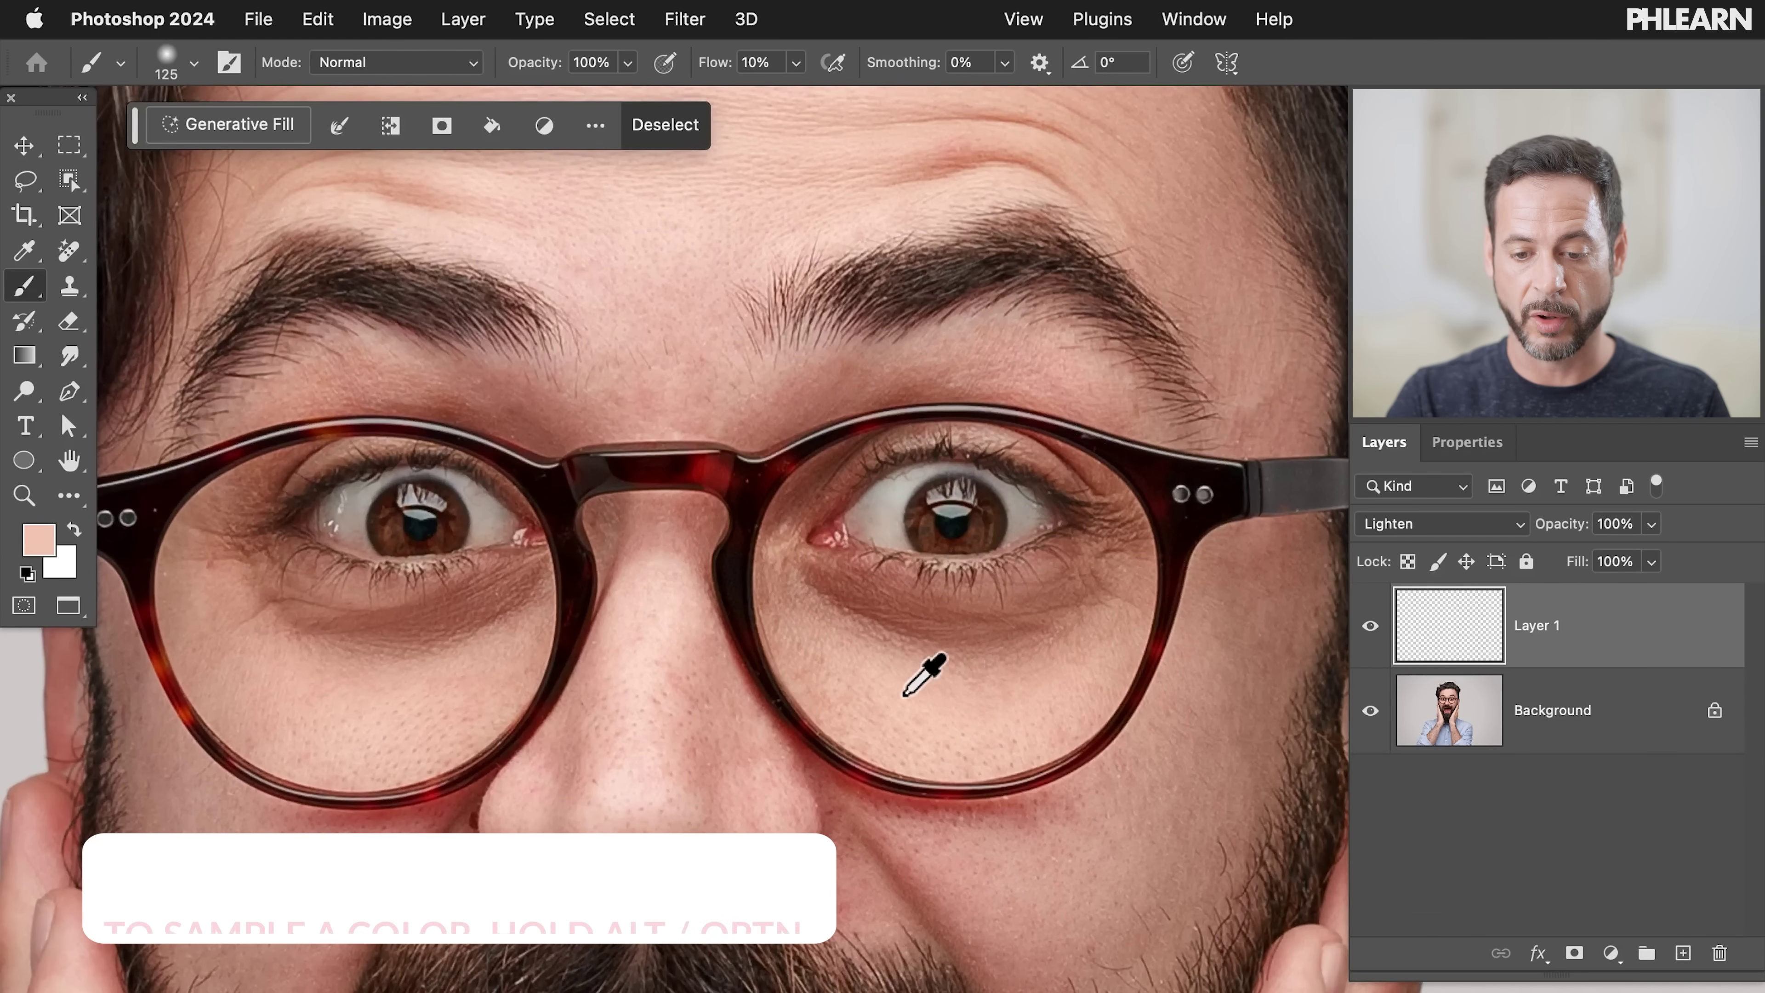
alt+click(907, 691)
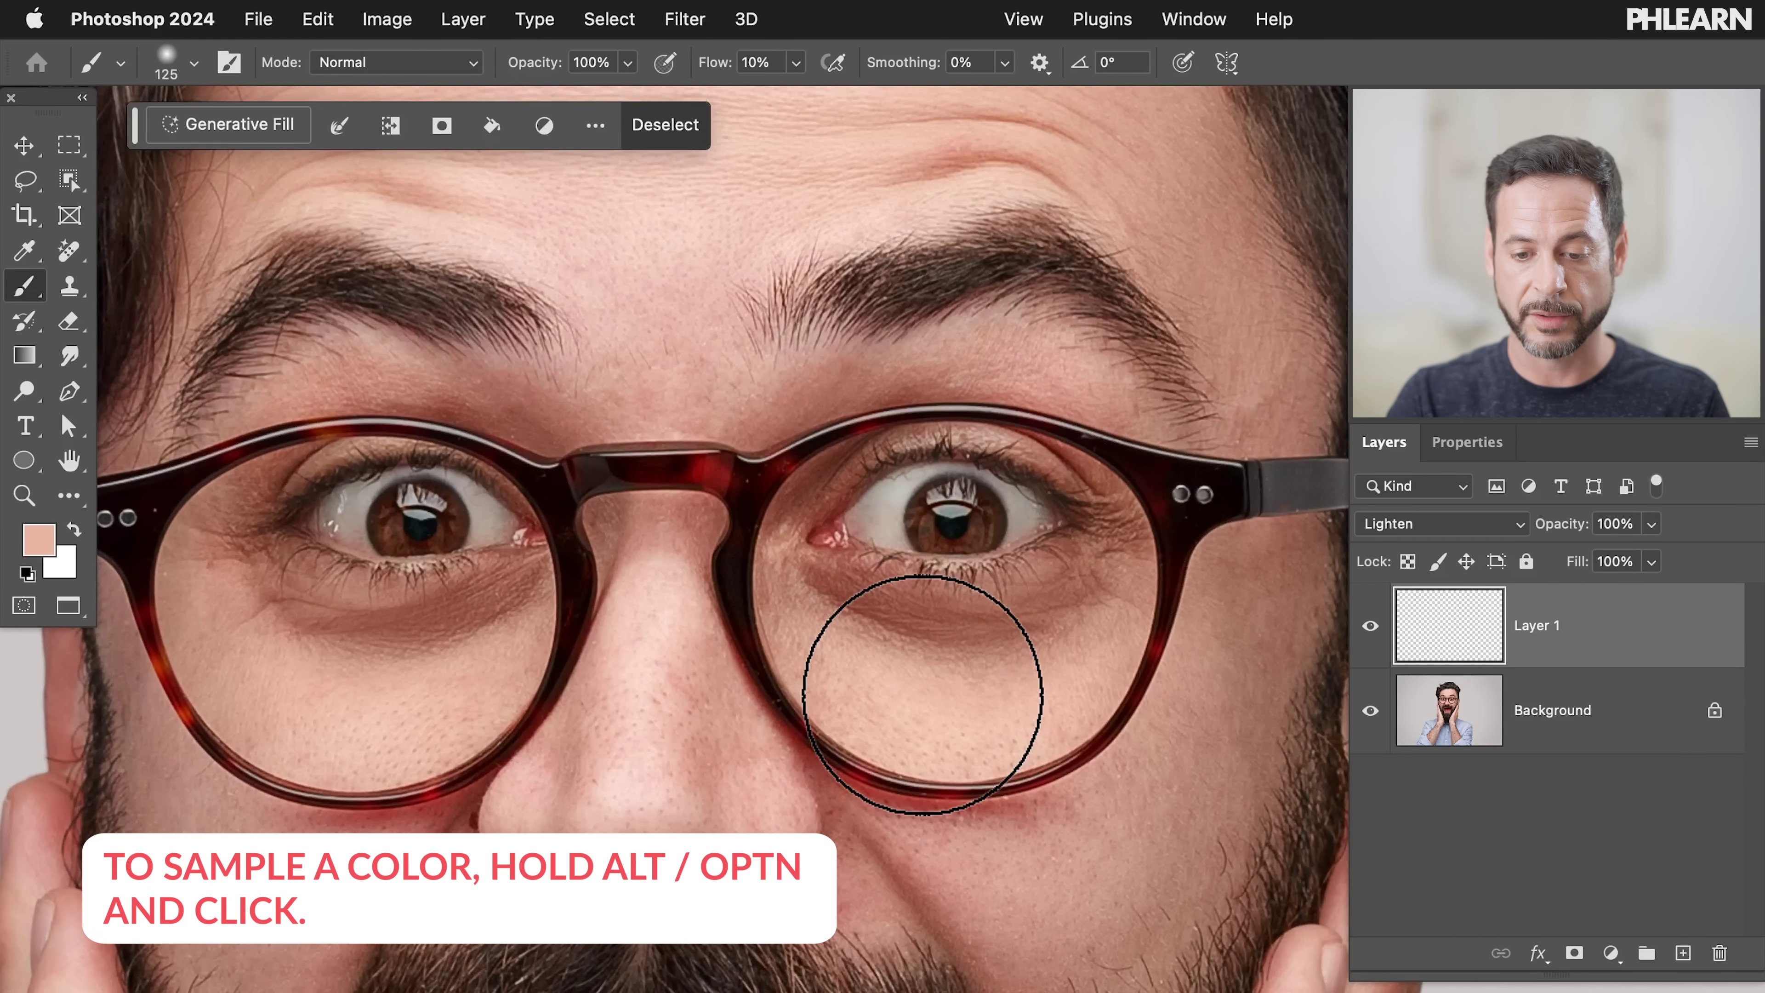
scroll(922, 694, down, 5)
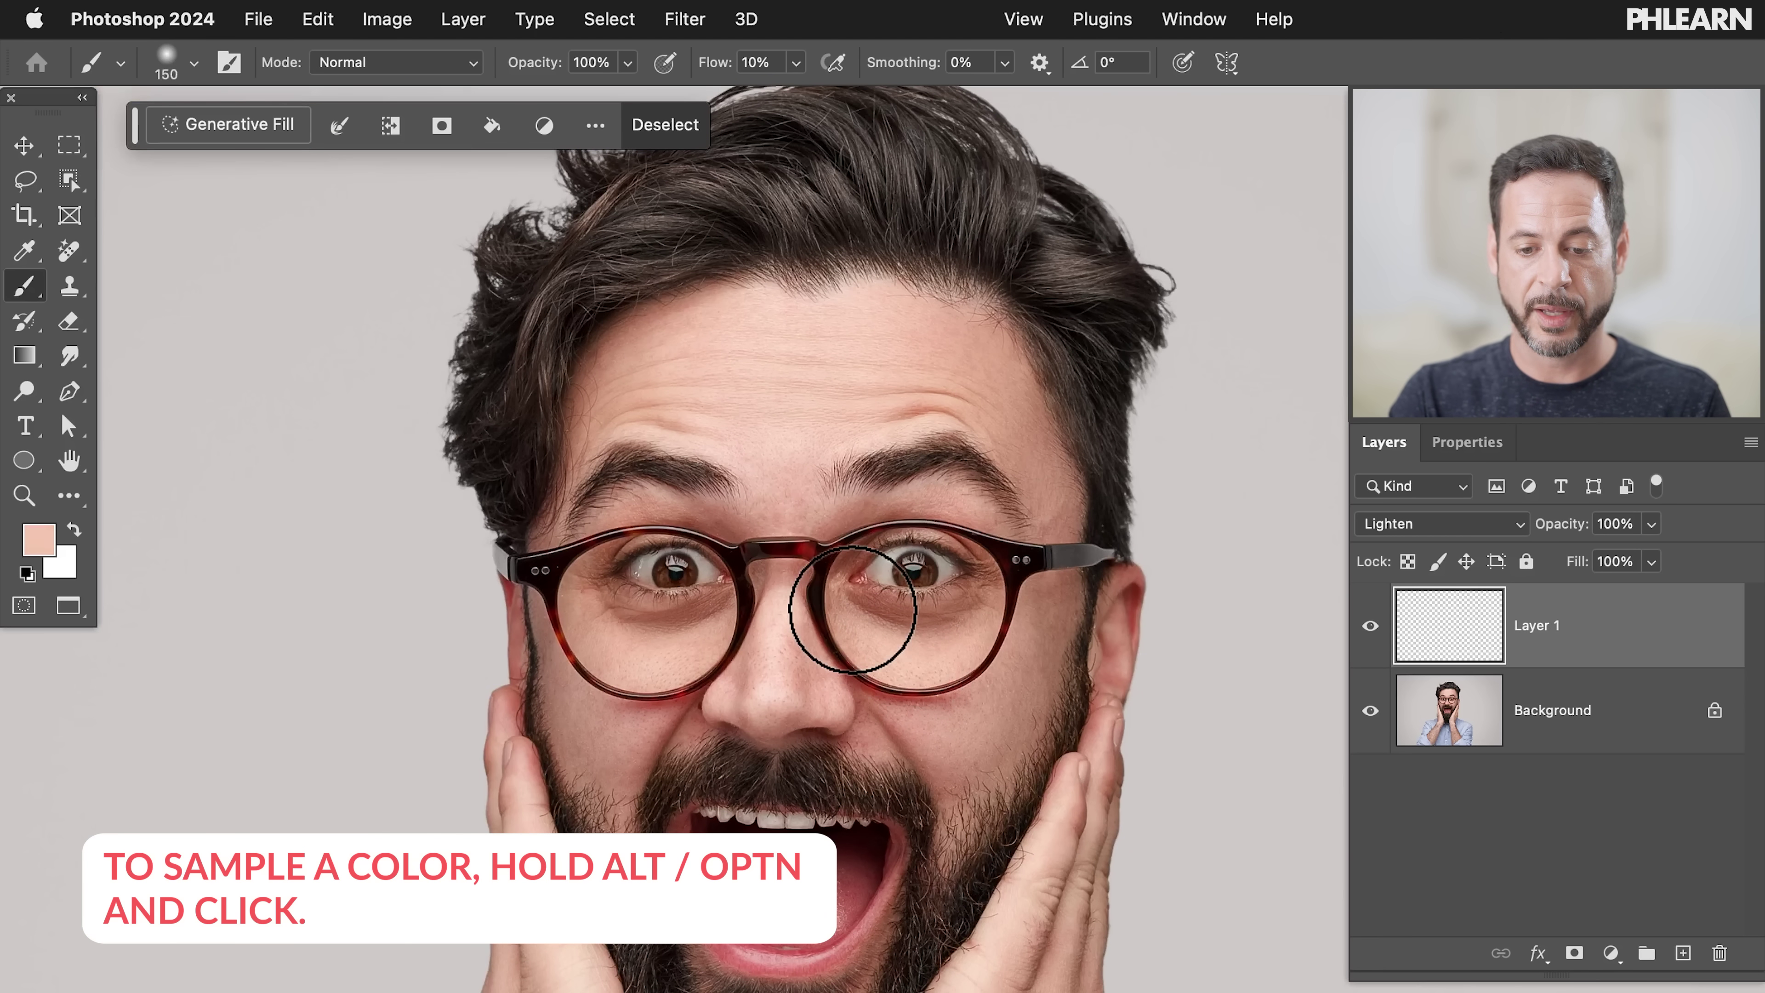
mouse_move(877, 614)
mouse_down()
mouse_move(926, 579)
mouse_move(967, 614)
mouse_move(940, 647)
mouse_up()
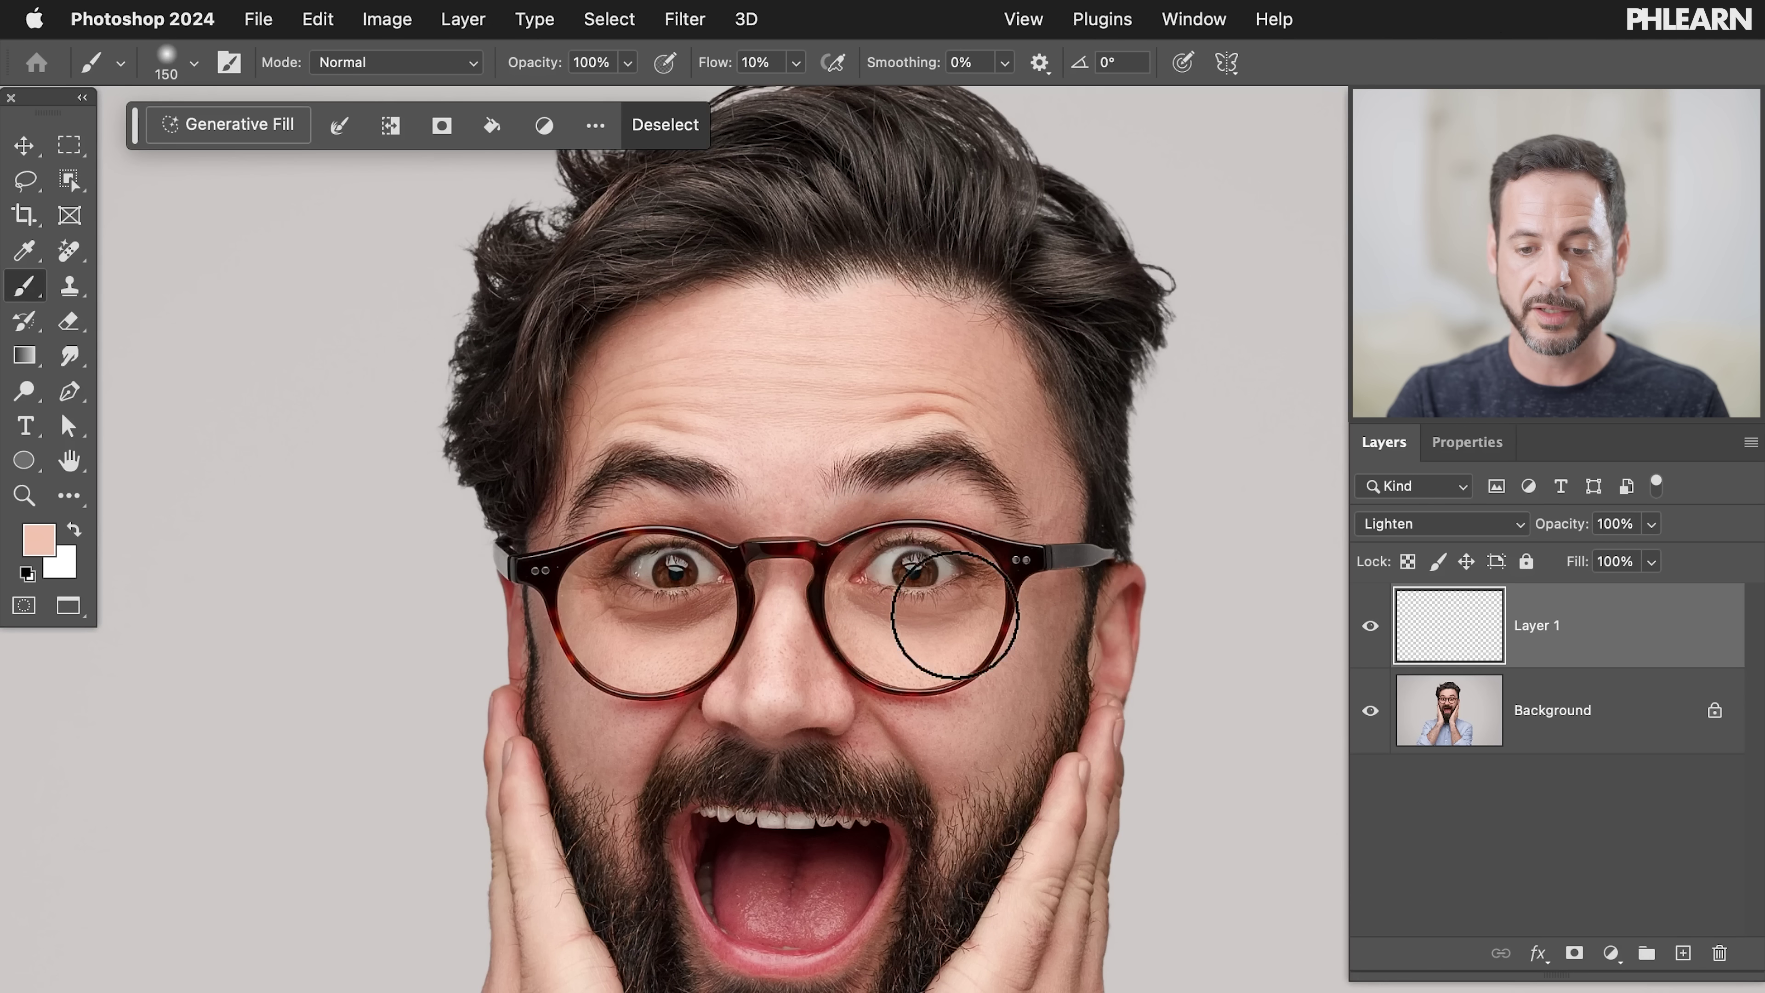
mouse_move(705, 622)
mouse_down()
mouse_move(616, 619)
mouse_move(604, 557)
mouse_move(594, 585)
mouse_move(617, 626)
mouse_move(708, 622)
mouse_move(718, 607)
mouse_move(644, 613)
mouse_up()
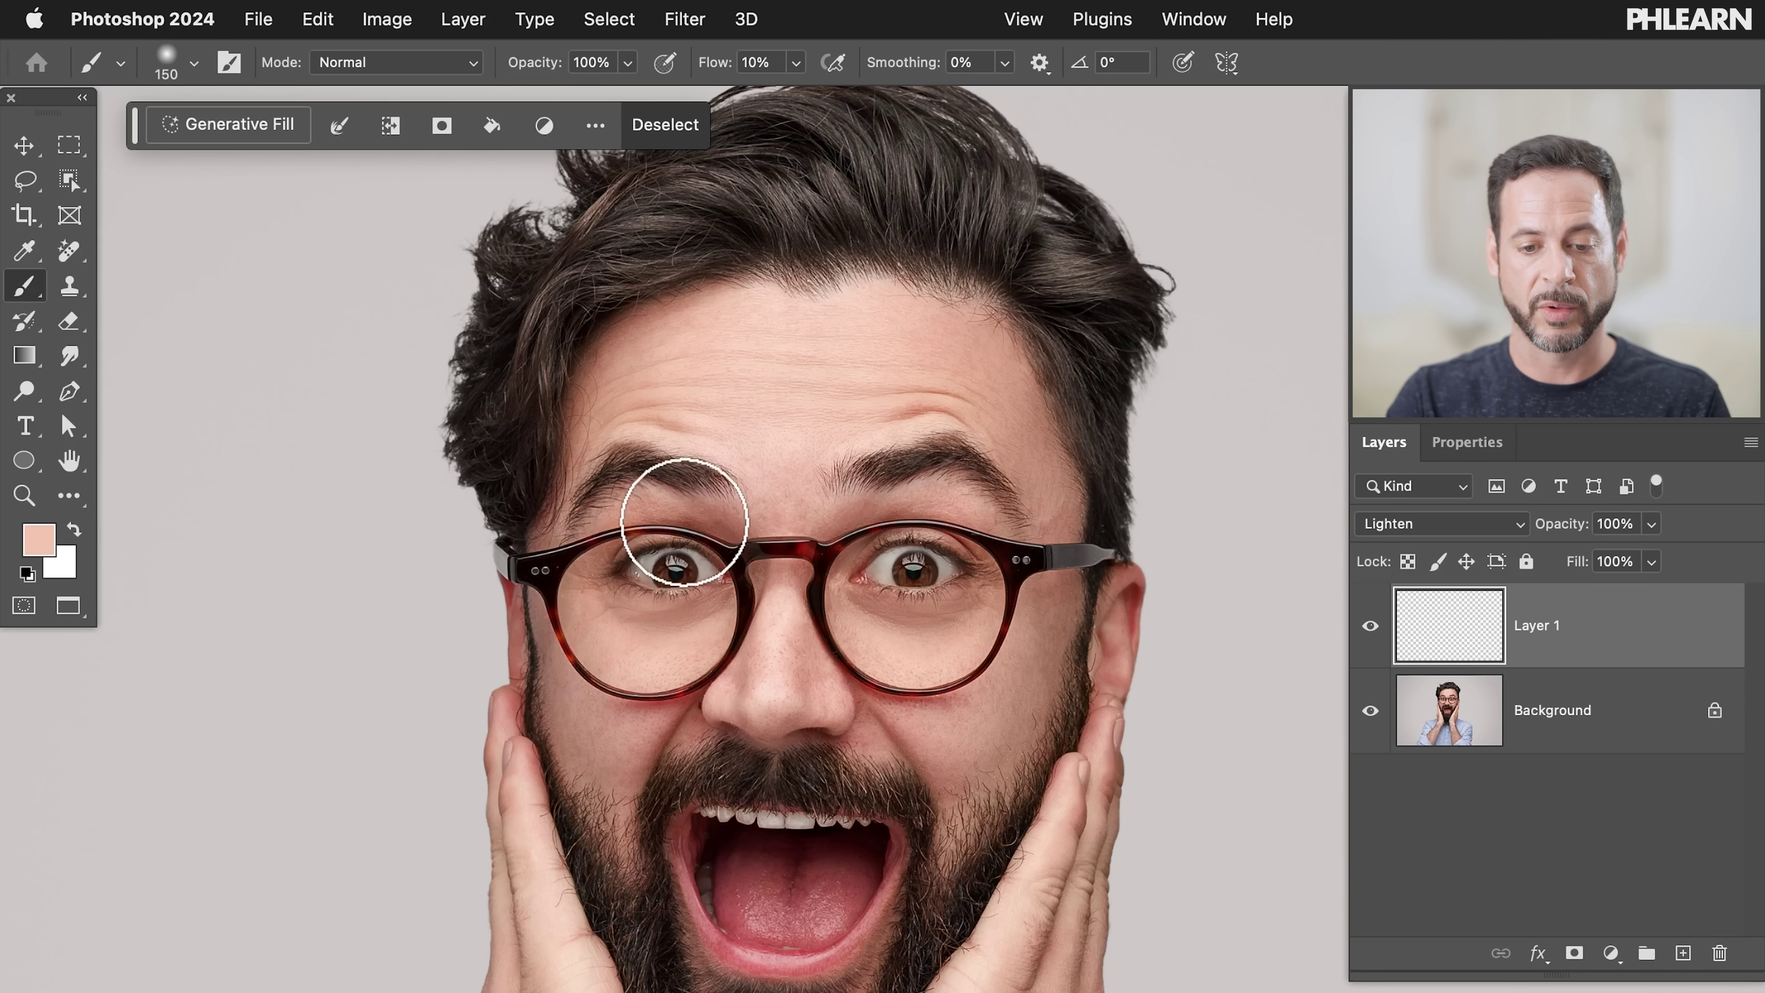
Hide and show Layer 1 repeatedly at different zoom levels to compare the retouched under-eye areas with the original
click(1368, 629)
click(1368, 629)
click(1368, 629)
click(1369, 629)
key(super+minus)
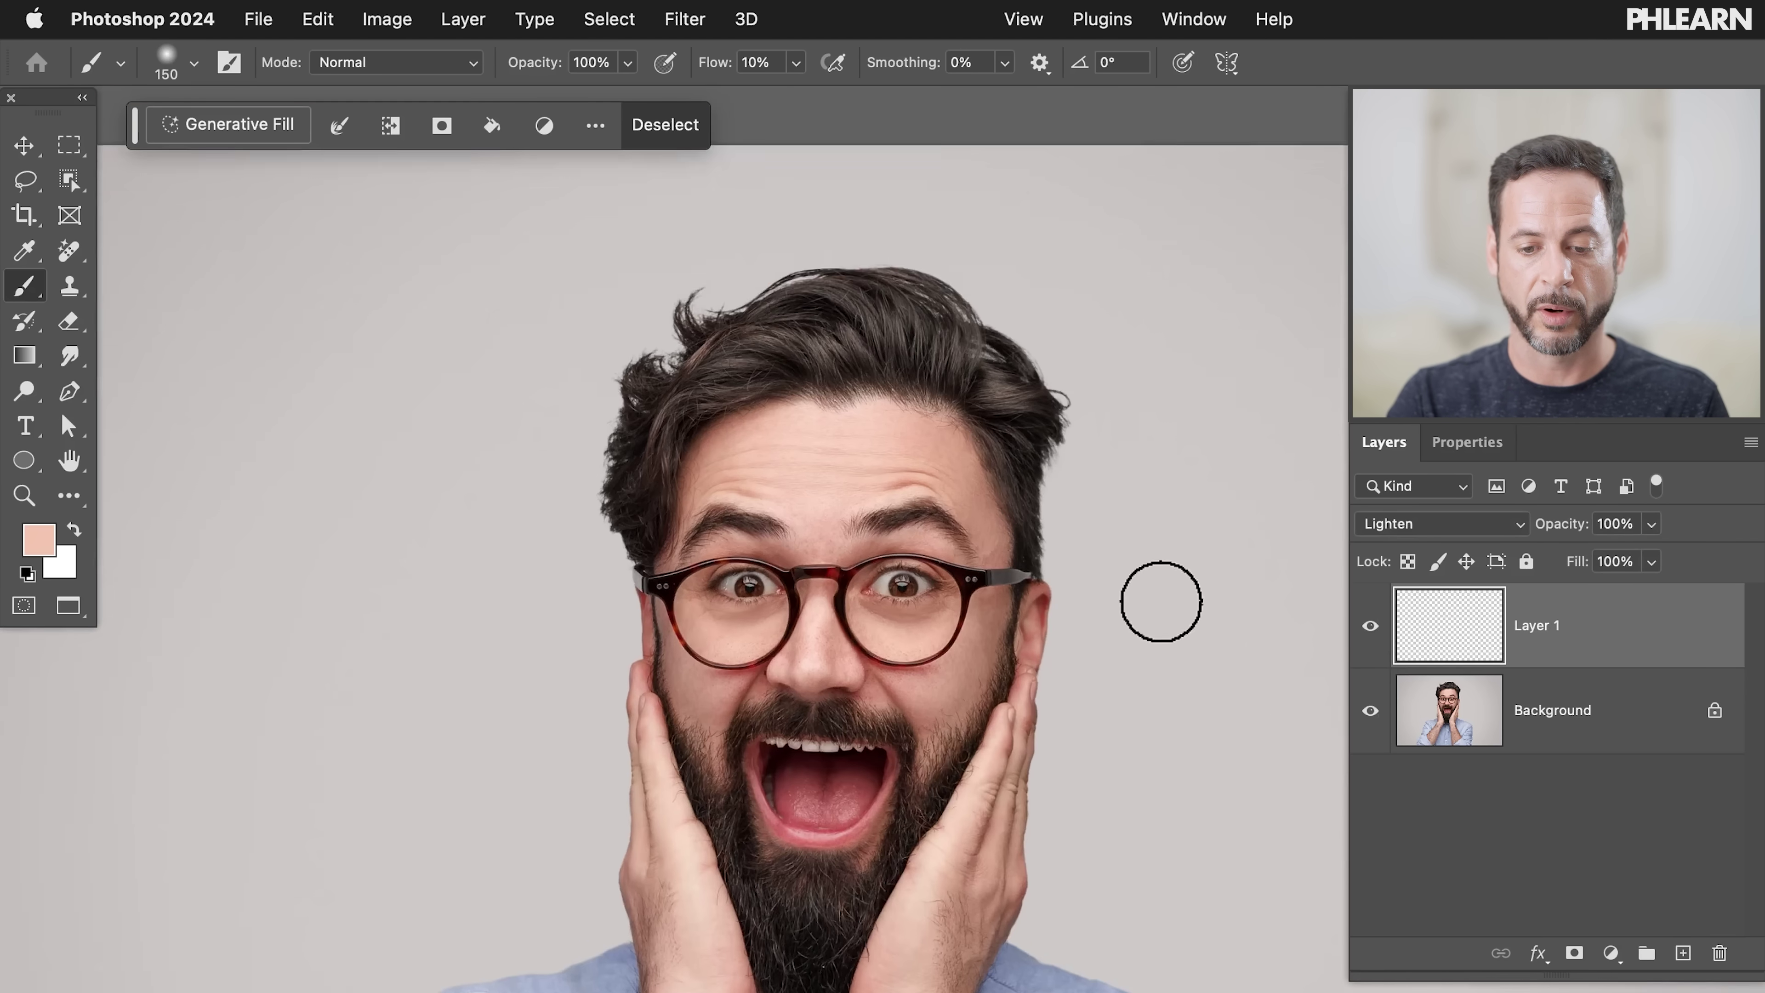
click(1369, 625)
click(1368, 626)
click(1368, 625)
click(1368, 625)
click(1369, 629)
click(1369, 629)
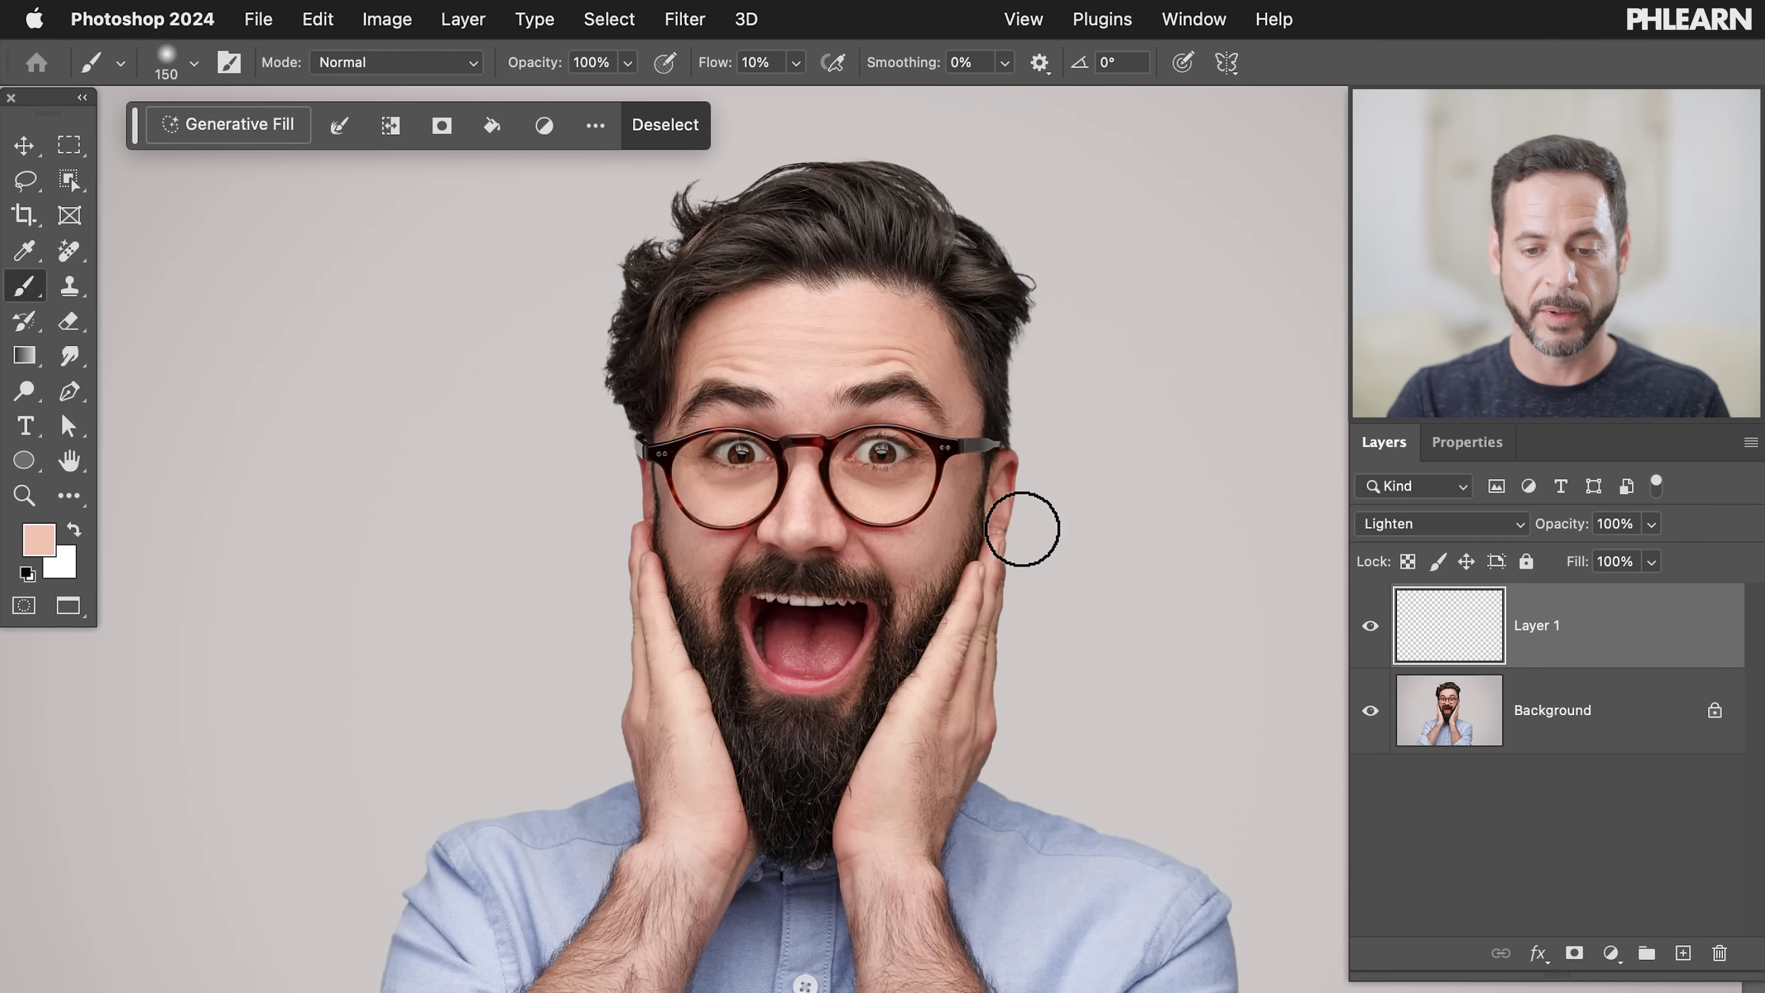
key(super+plus)
click(1368, 626)
click(1369, 626)
Clear the selection, lower Layer 1's opacity to 72%, and compare the result with the layer hidden and shown
key(super+d)
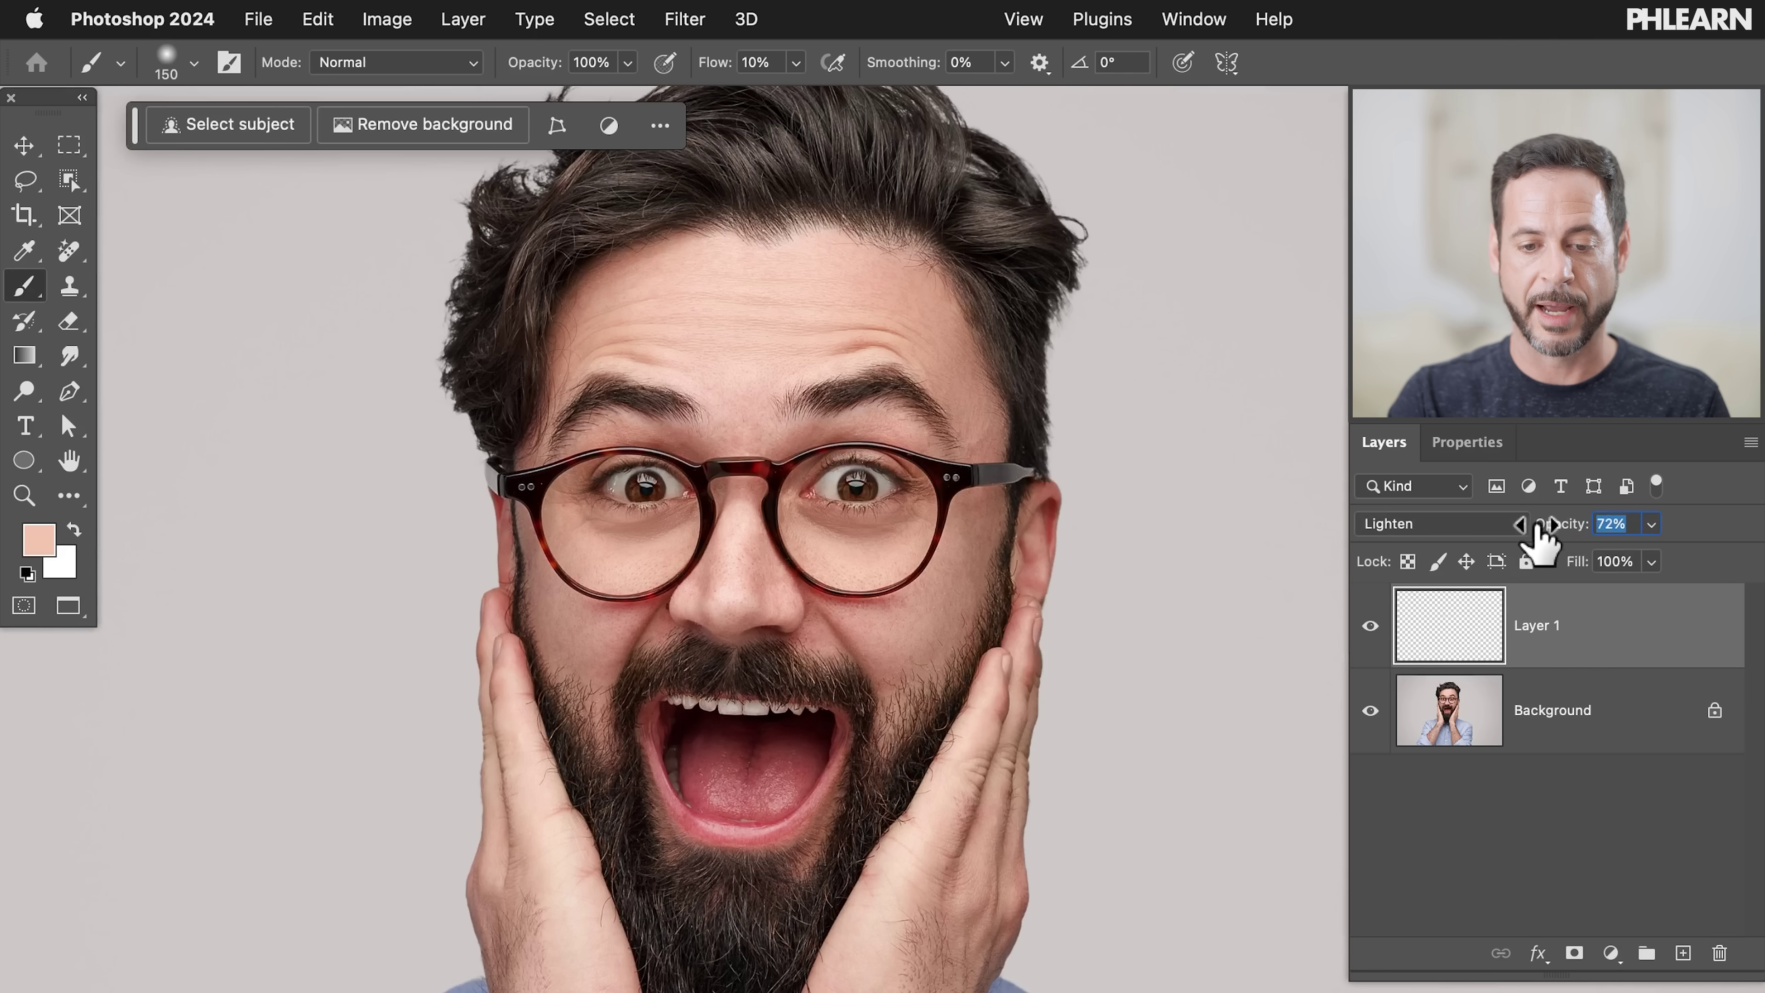
click(1370, 627)
click(1370, 627)
click(1370, 627)
click(1370, 626)
scroll(1011, 522, up, 2)
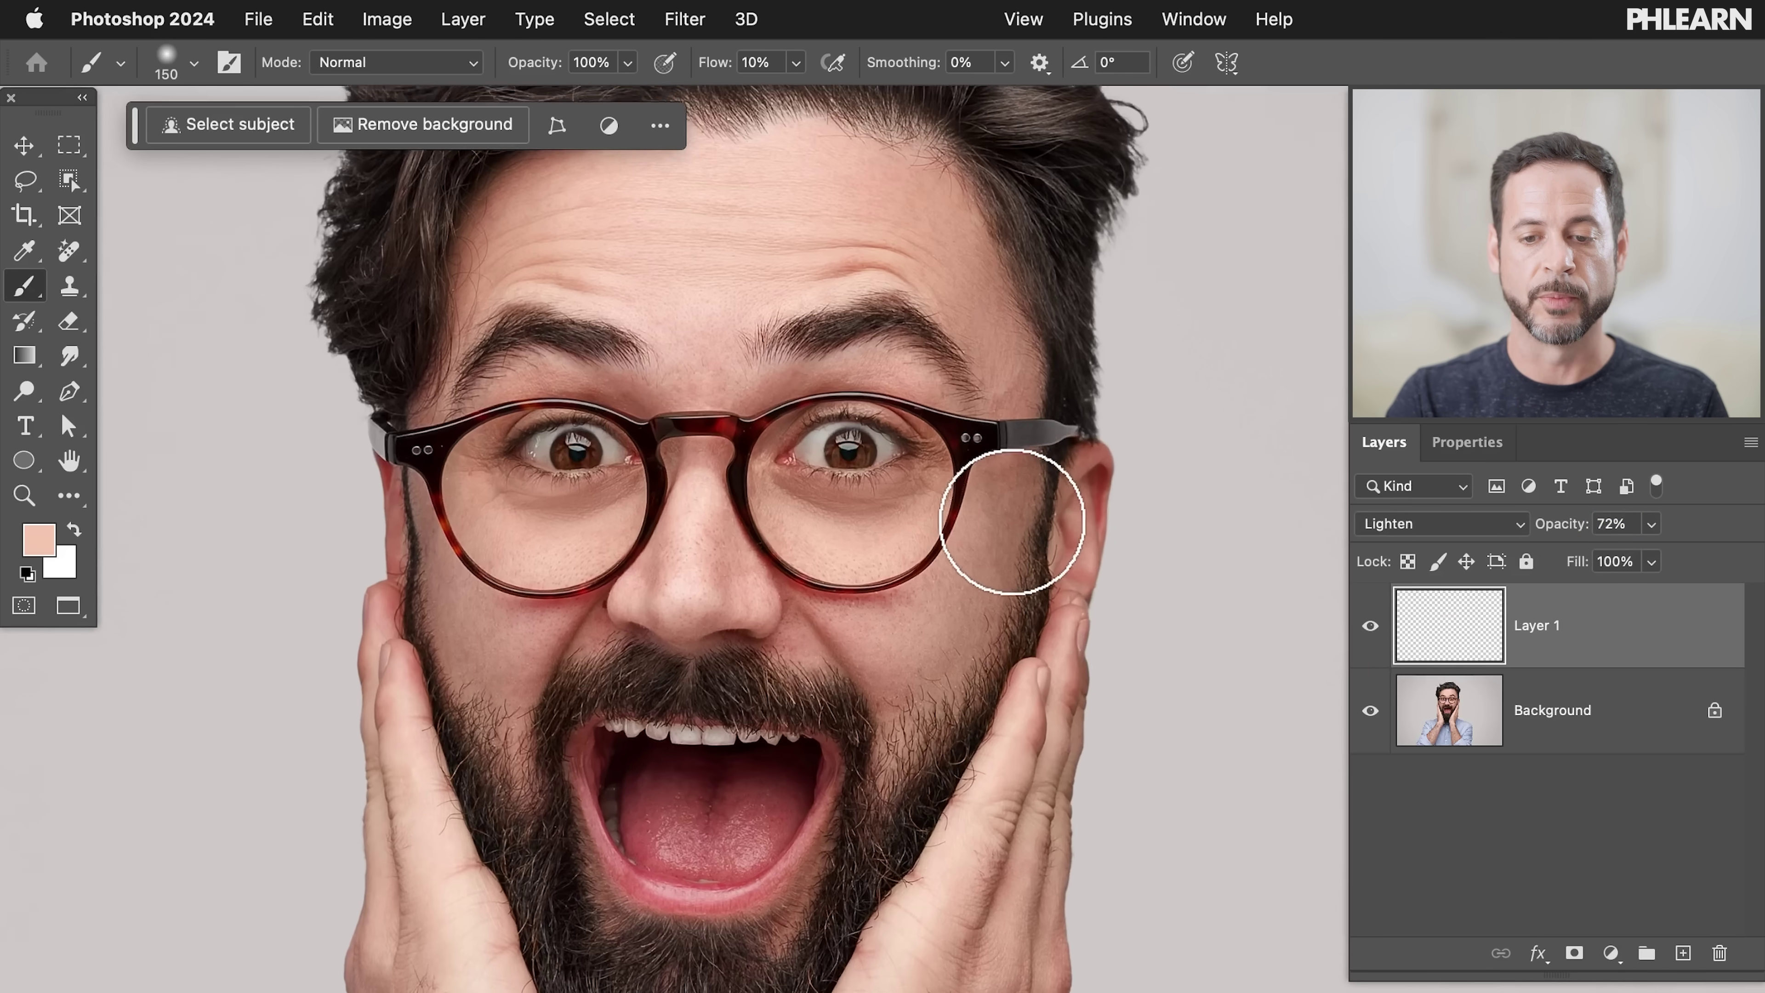
Switch to the open document Dark Circles 03.jpg and show the woman's eyes close up
click(1193, 18)
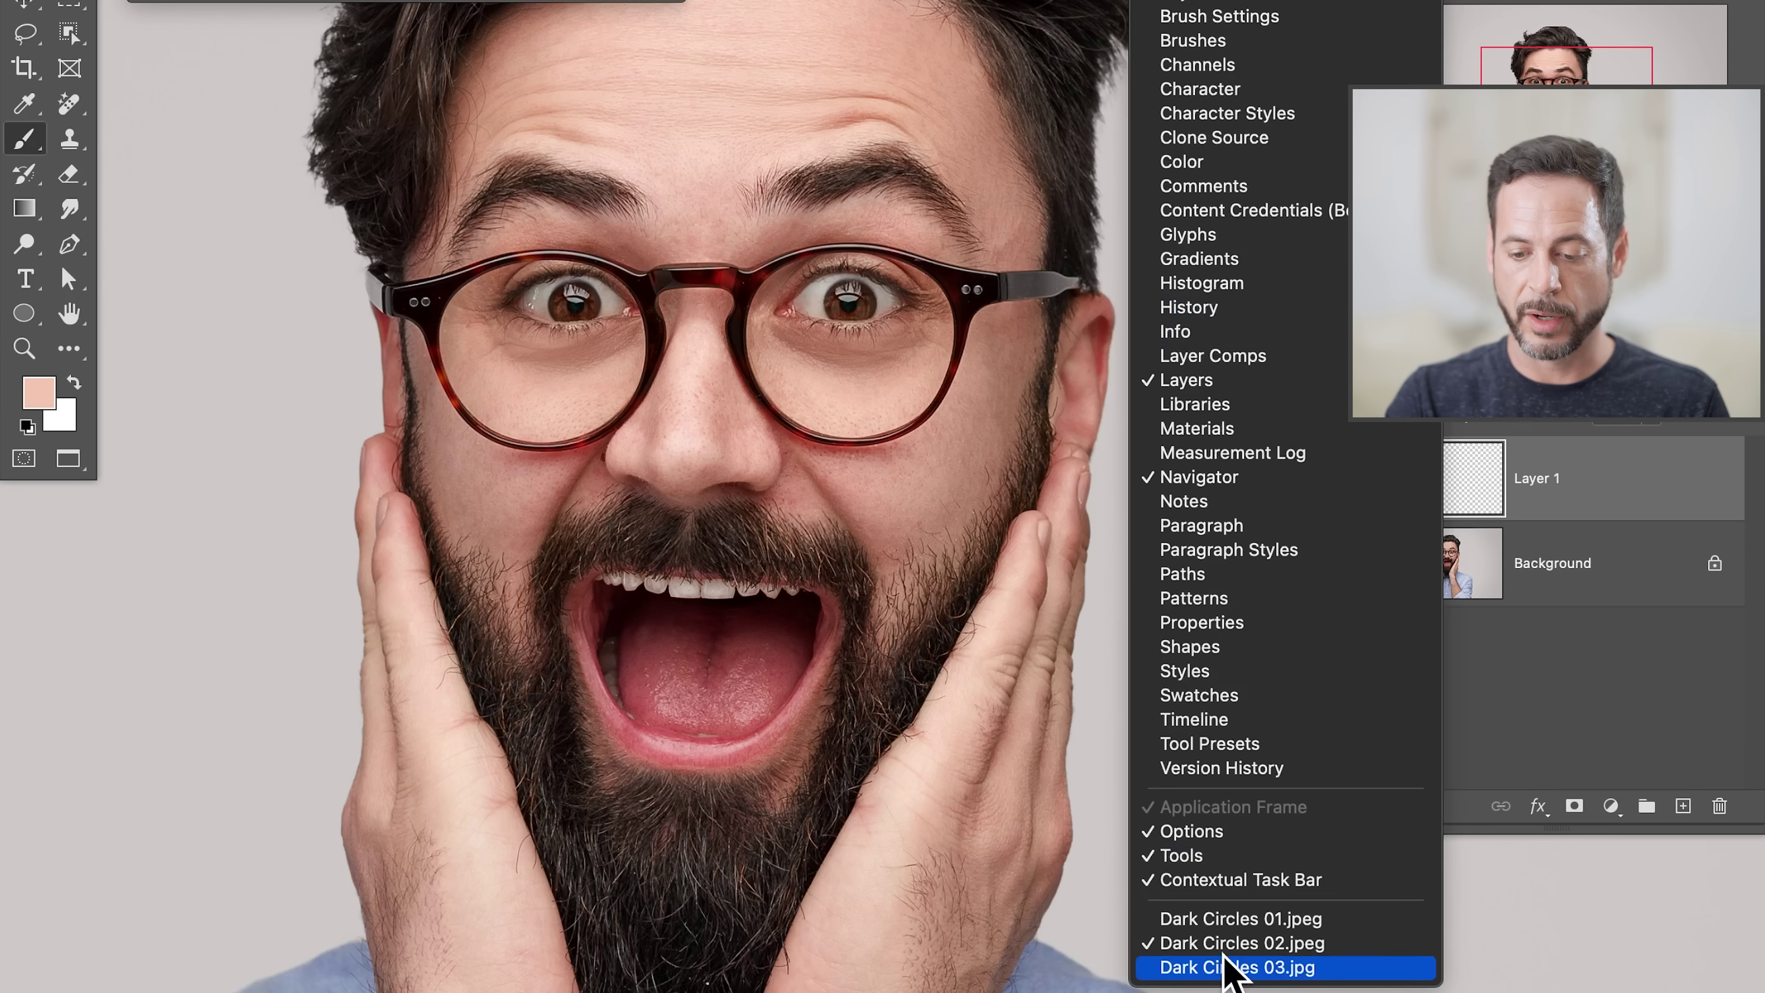
click(1233, 967)
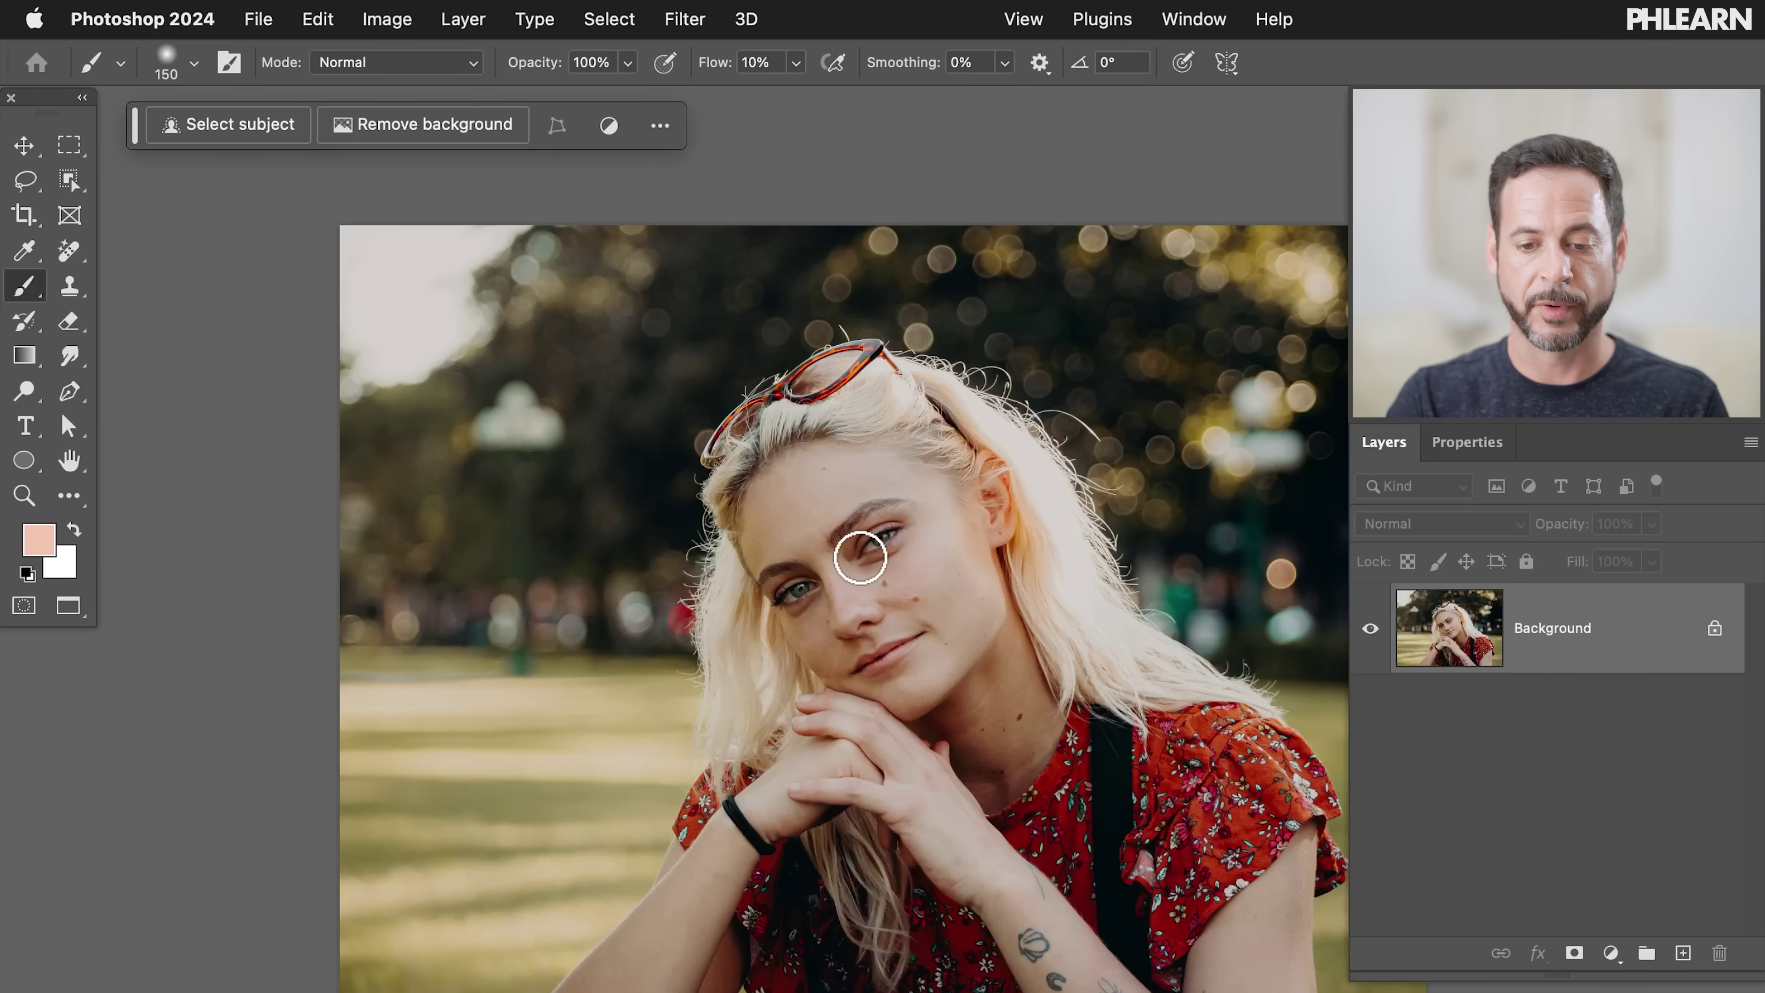
scroll(861, 558, up, 3)
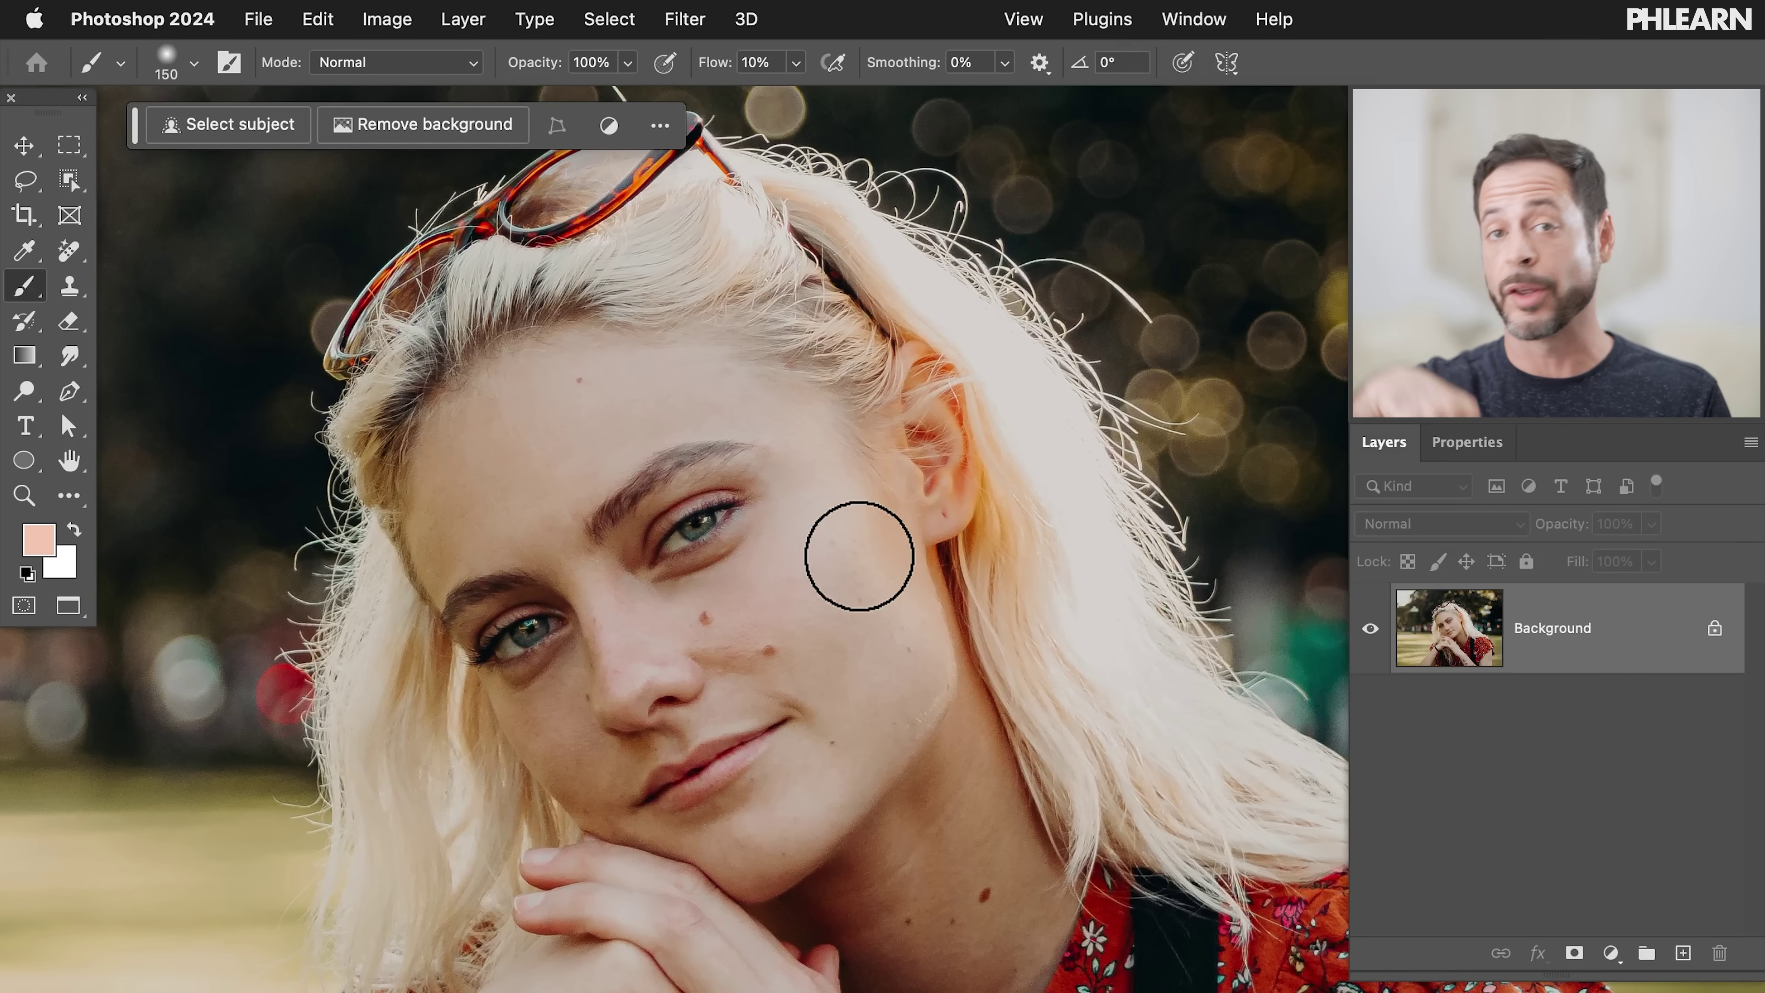
scroll(859, 556, up, 4)
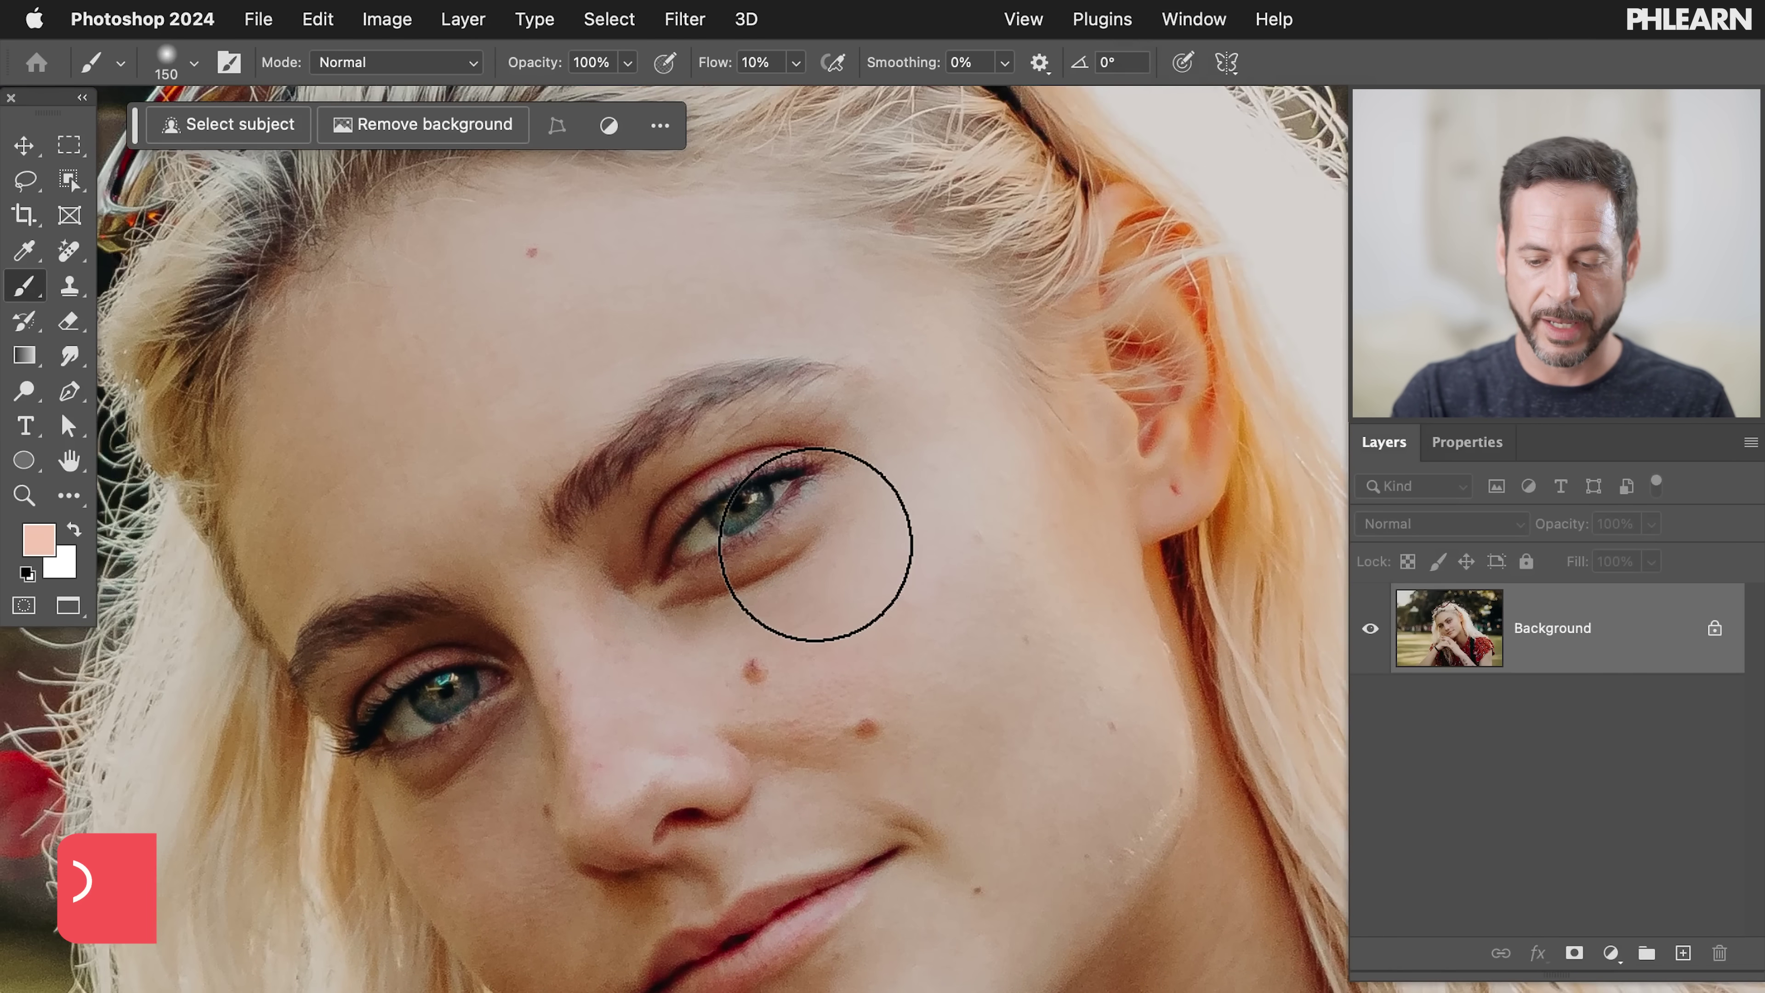
Lasso the dark skin under the eye on the portrait's right side, and add the eyelid area above it to the selection
key(l)
drag(842, 575, 866, 477)
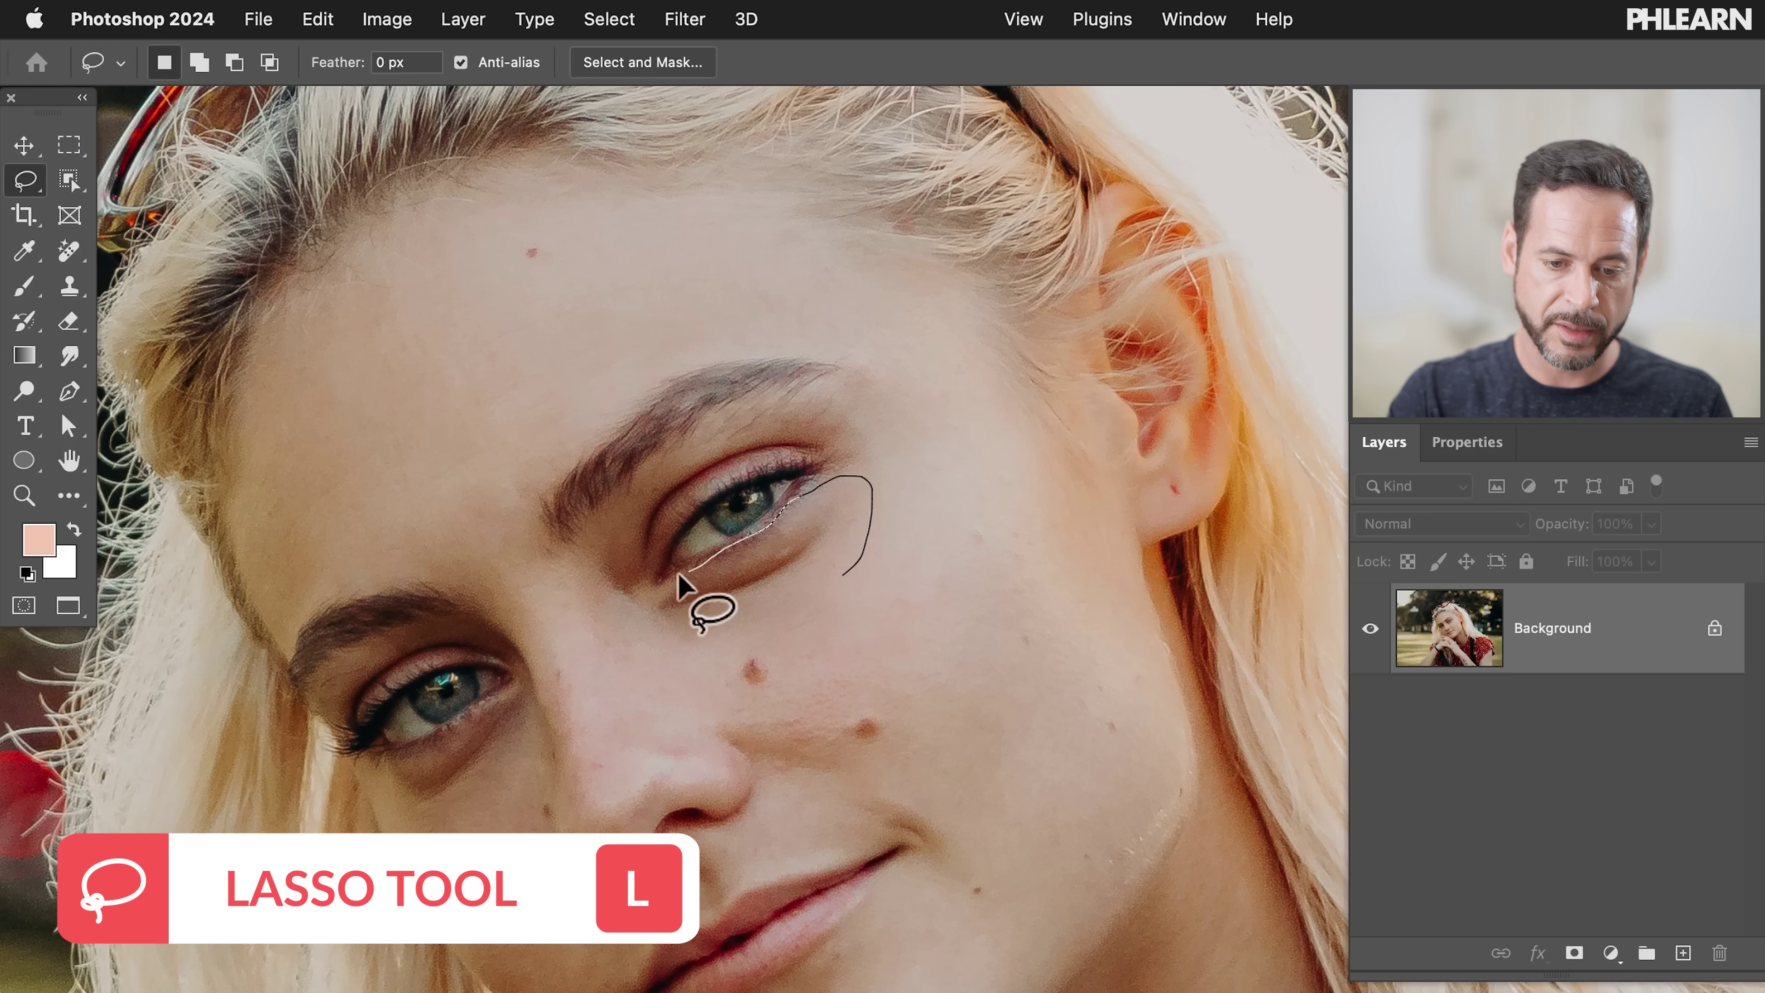
drag(886, 549, 883, 550)
mouse_move(709, 599)
shift+mouse_down()
mouse_move(653, 566)
mouse_move(696, 495)
mouse_move(858, 450)
mouse_move(858, 423)
mouse_move(773, 407)
mouse_move(703, 423)
mouse_move(593, 508)
mouse_move(578, 571)
mouse_move(641, 611)
mouse_move(684, 602)
shift+mouse_up()
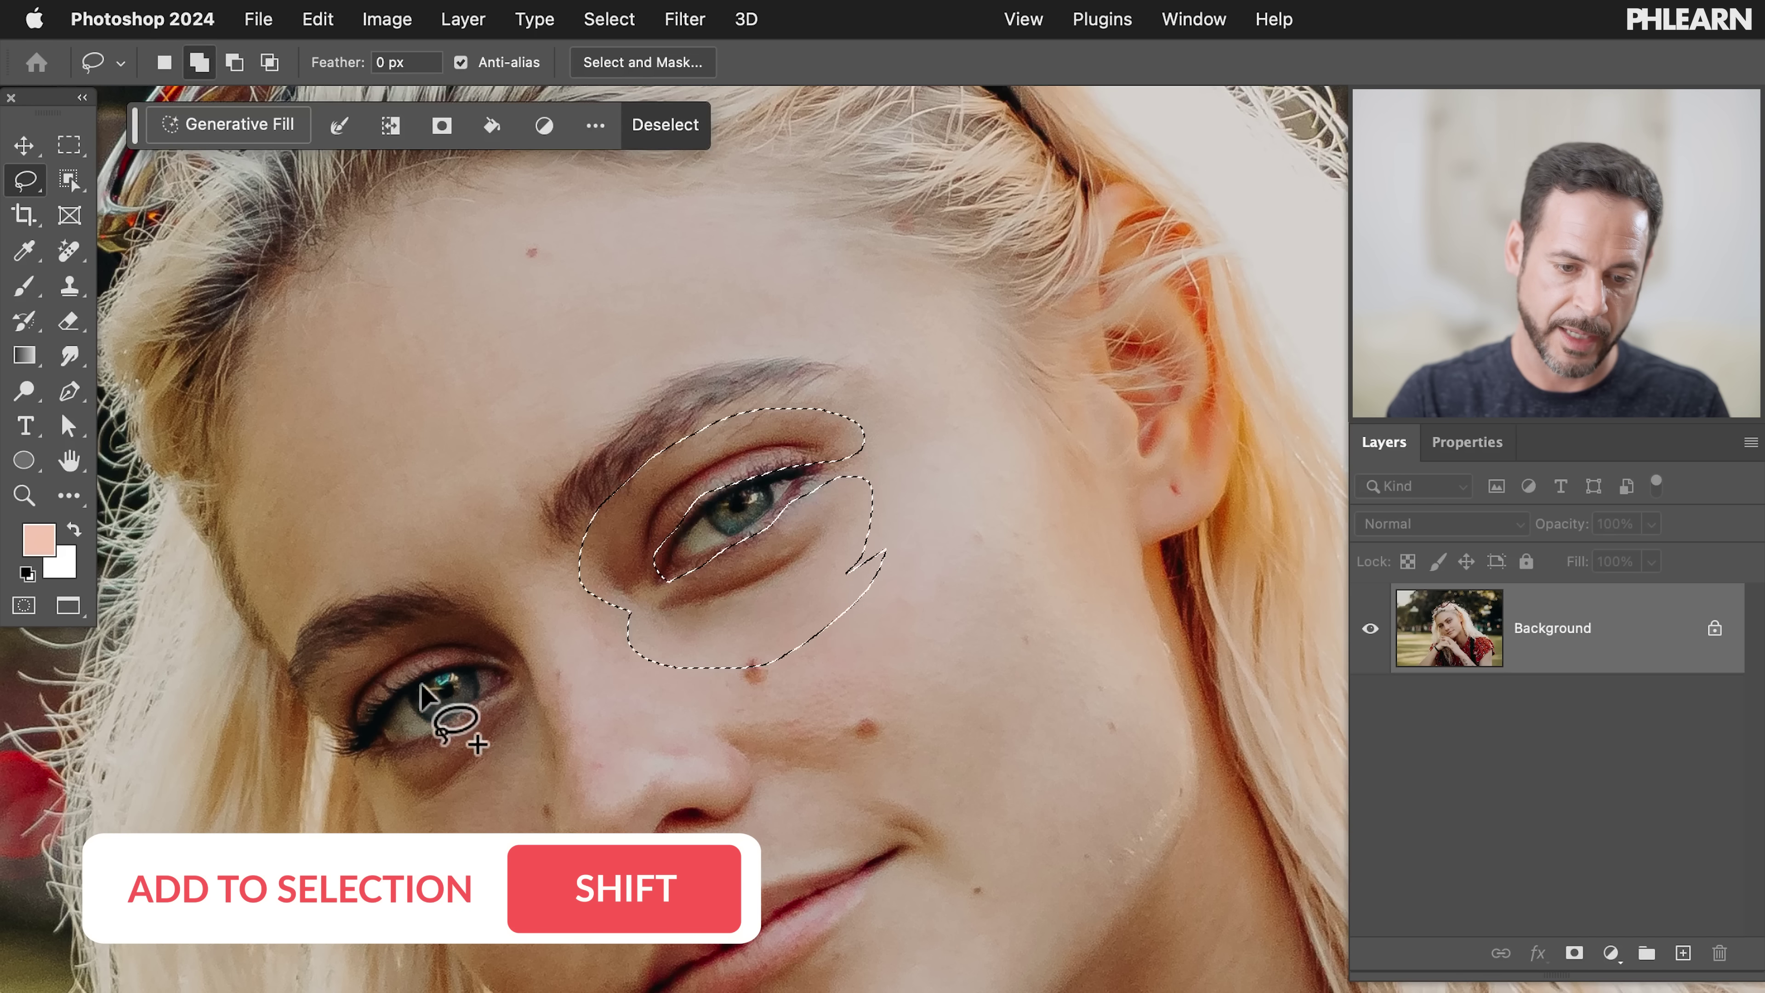
Add the skin above and below the other eye to the selection, and fill the notch near the first eye's inner corner
shift+drag(322, 683, 320, 688)
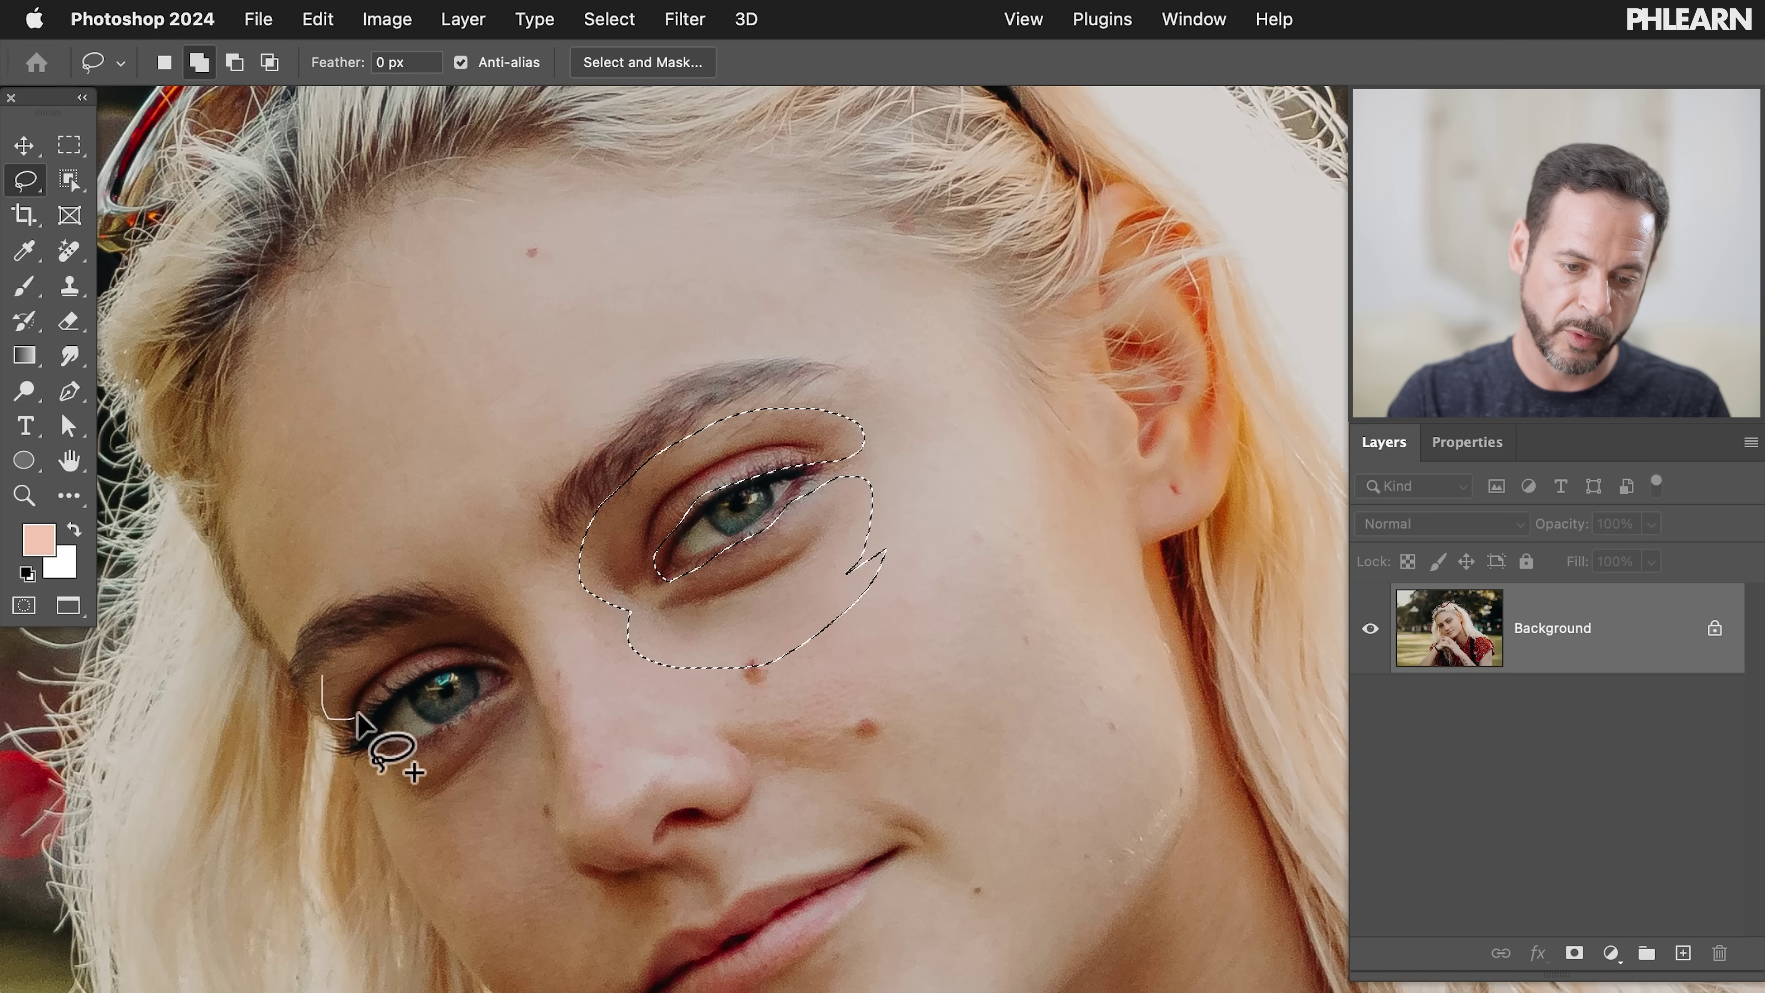
mouse_move(535, 678)
shift+mouse_down()
mouse_move(486, 619)
mouse_move(394, 599)
mouse_move(335, 689)
mouse_move(311, 695)
shift+mouse_up()
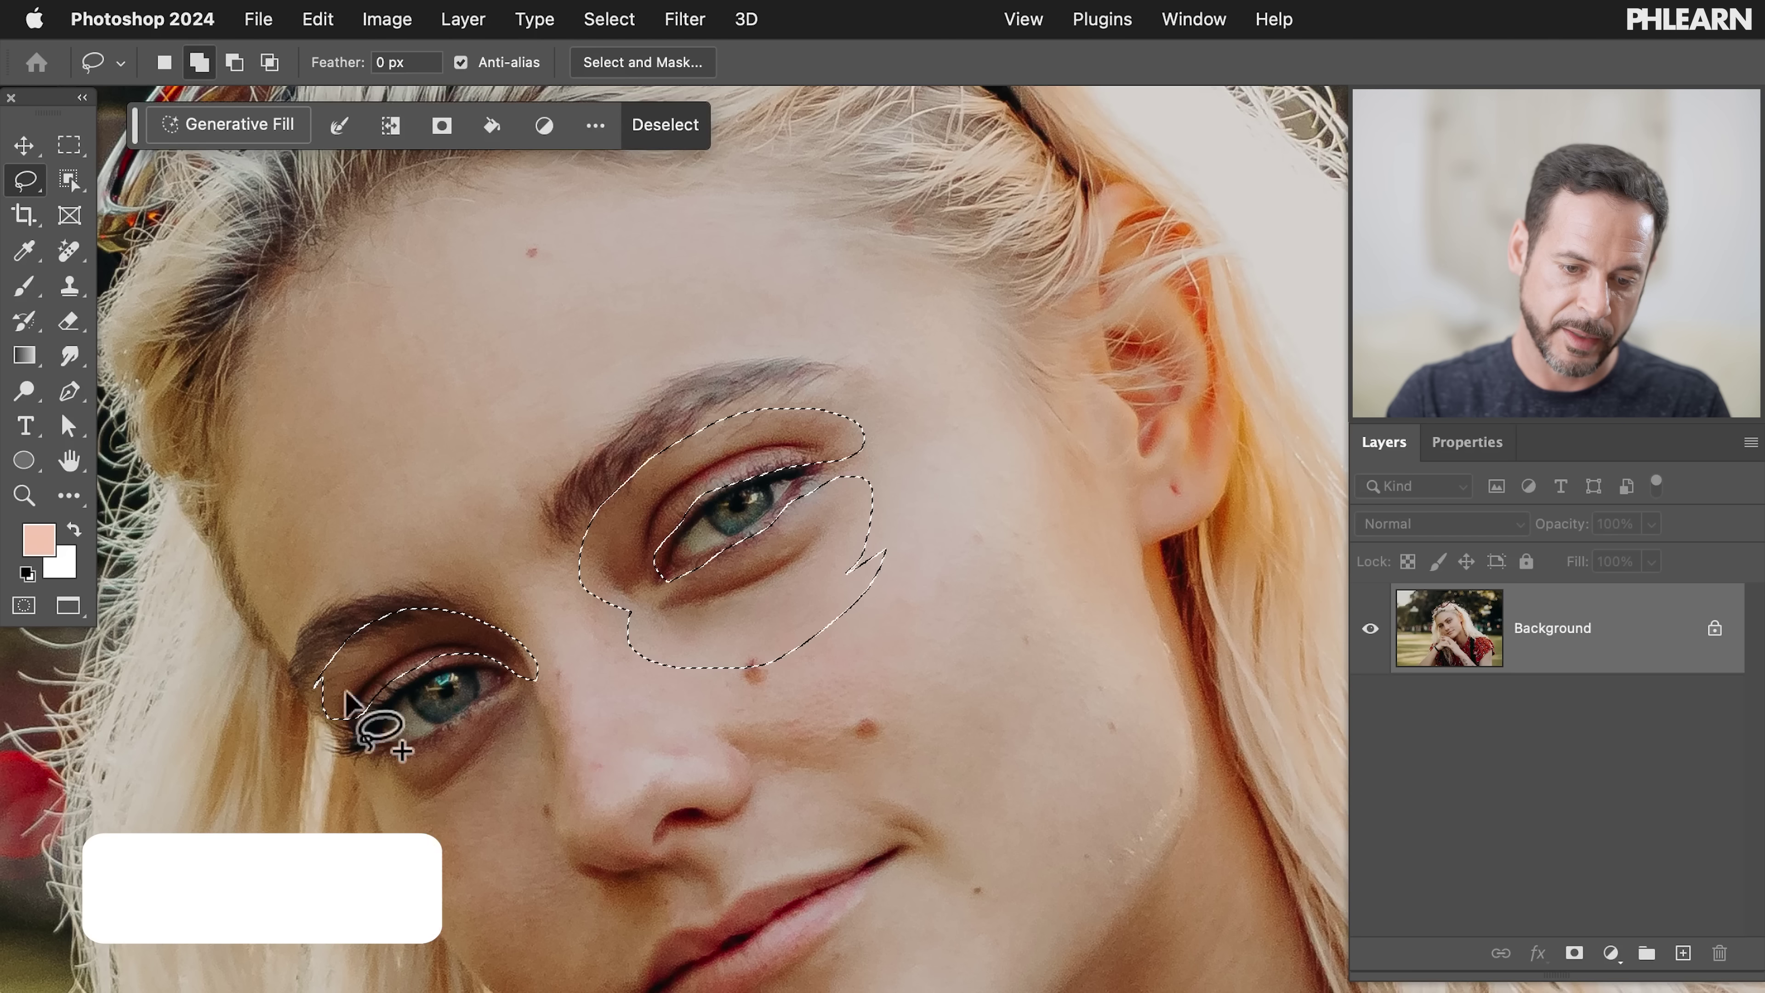
shift+drag(542, 758, 530, 681)
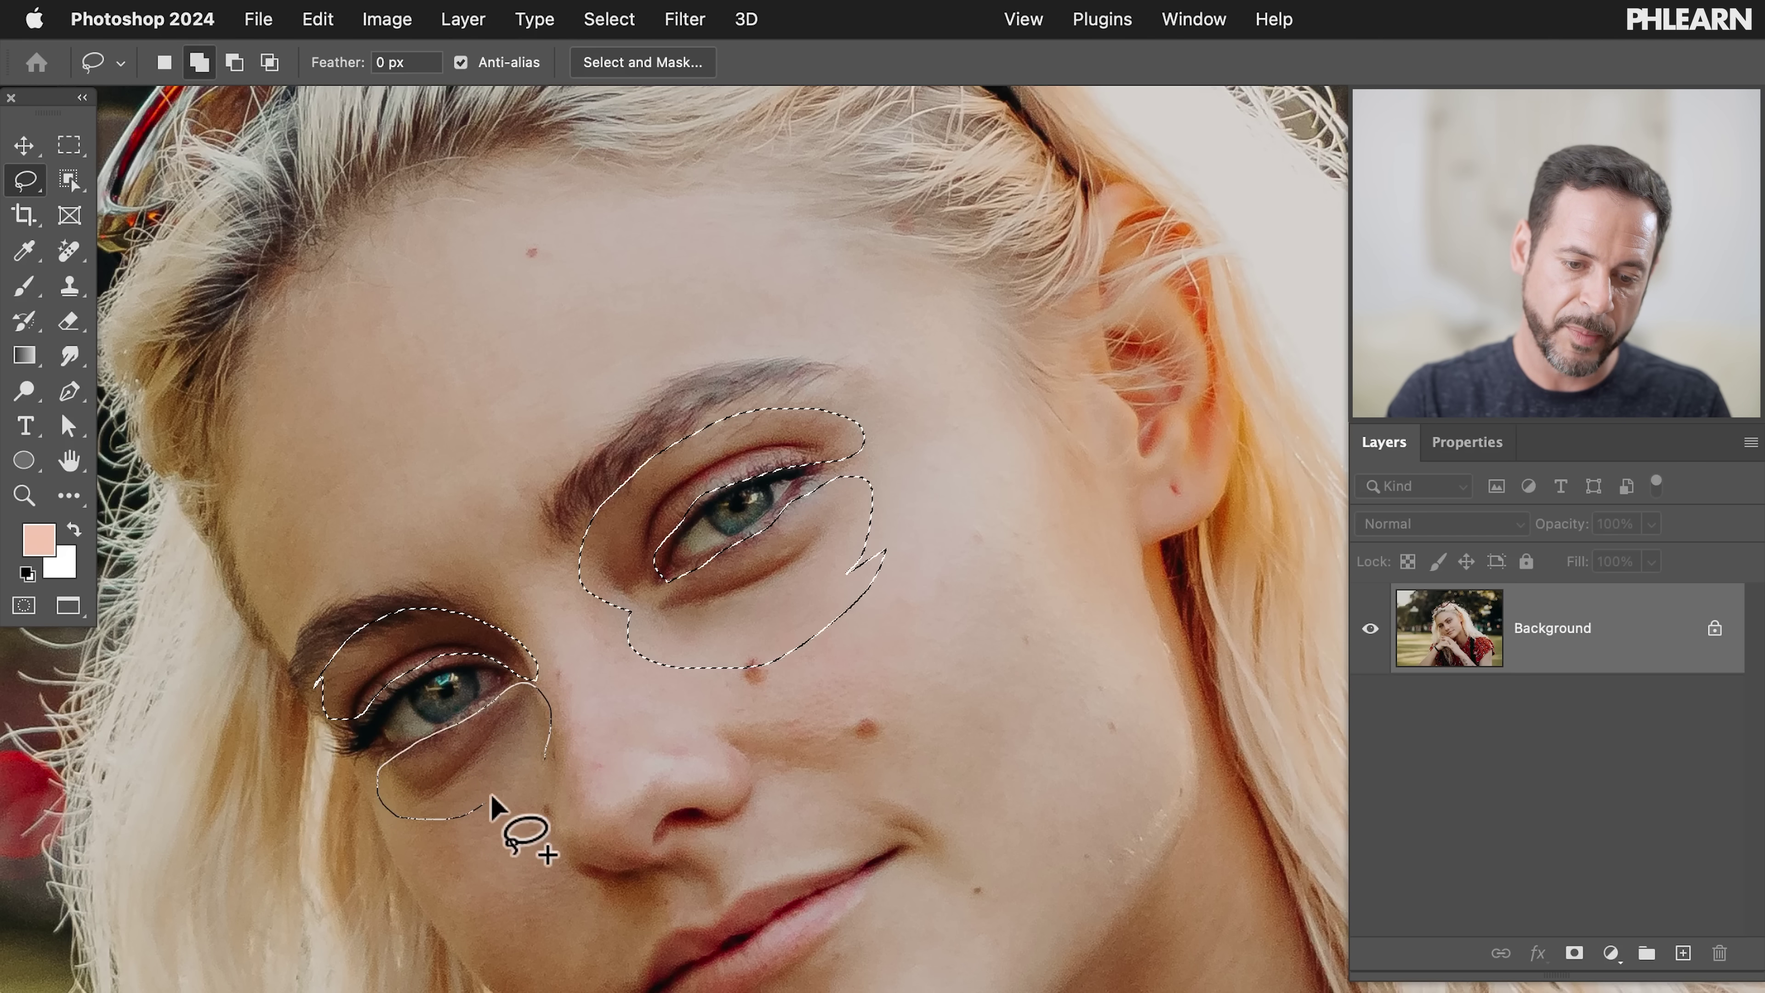
shift+drag(535, 757, 537, 759)
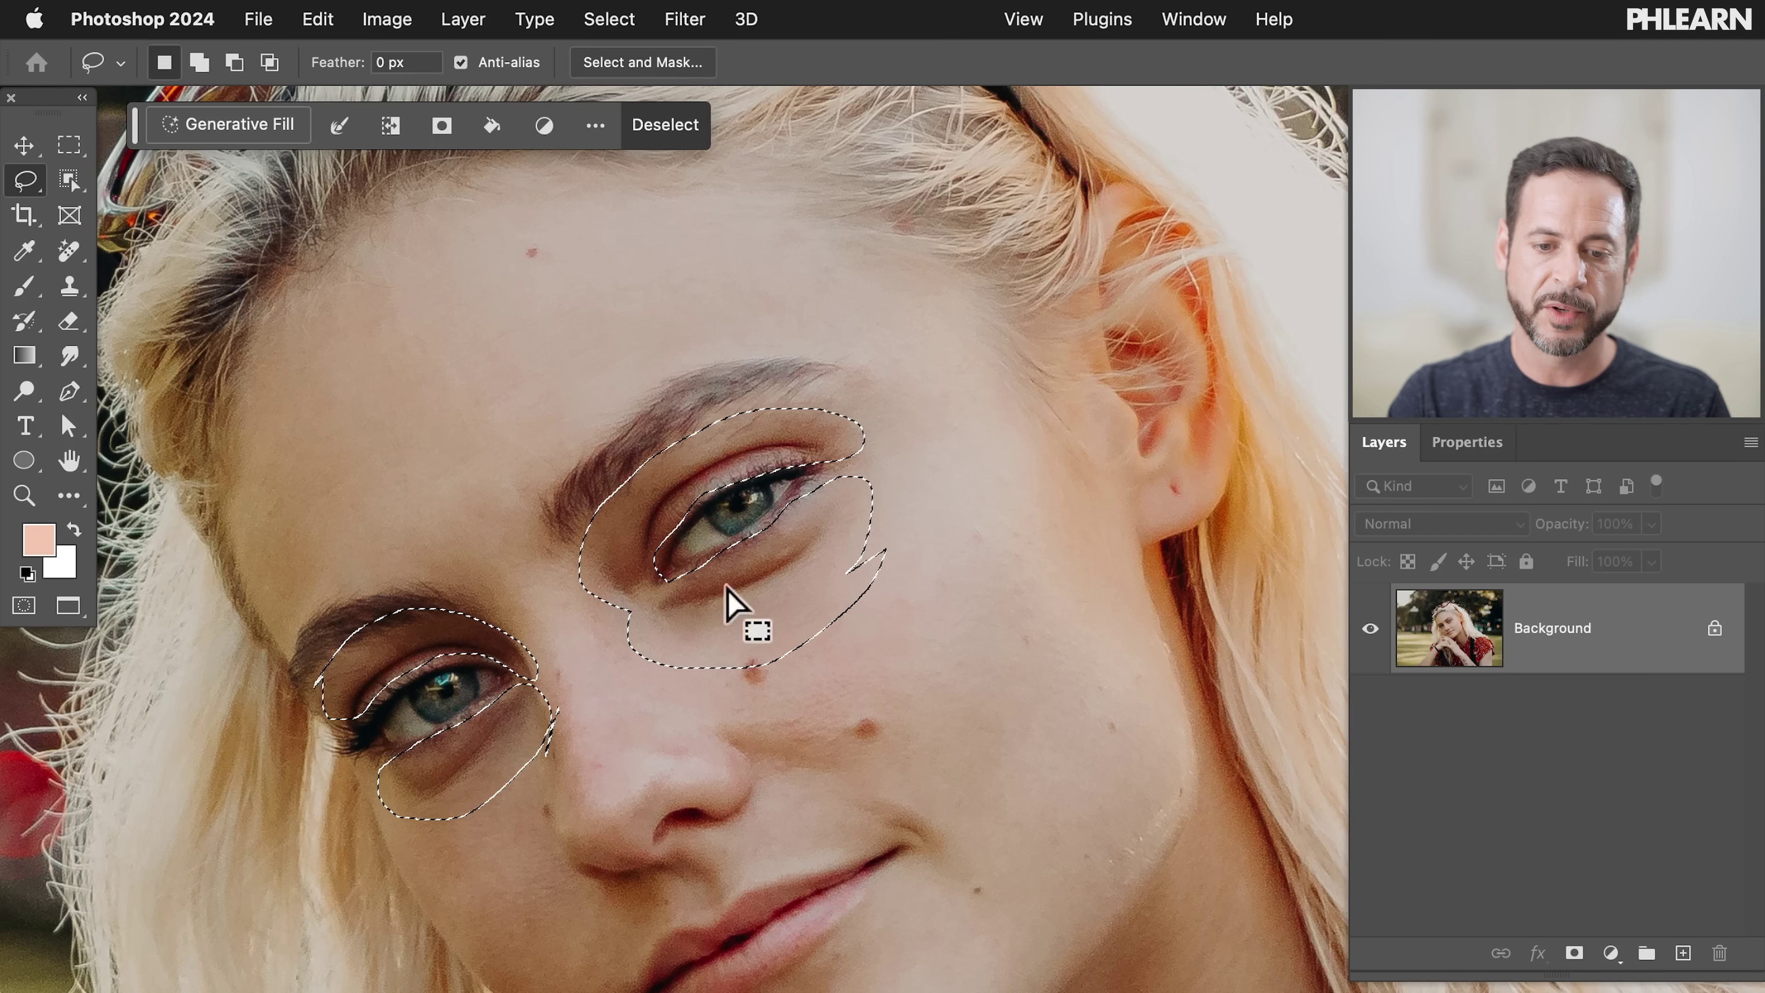
mouse_move(601, 540)
shift+mouse_down()
mouse_move(598, 624)
mouse_move(639, 640)
mouse_move(660, 612)
shift+mouse_up()
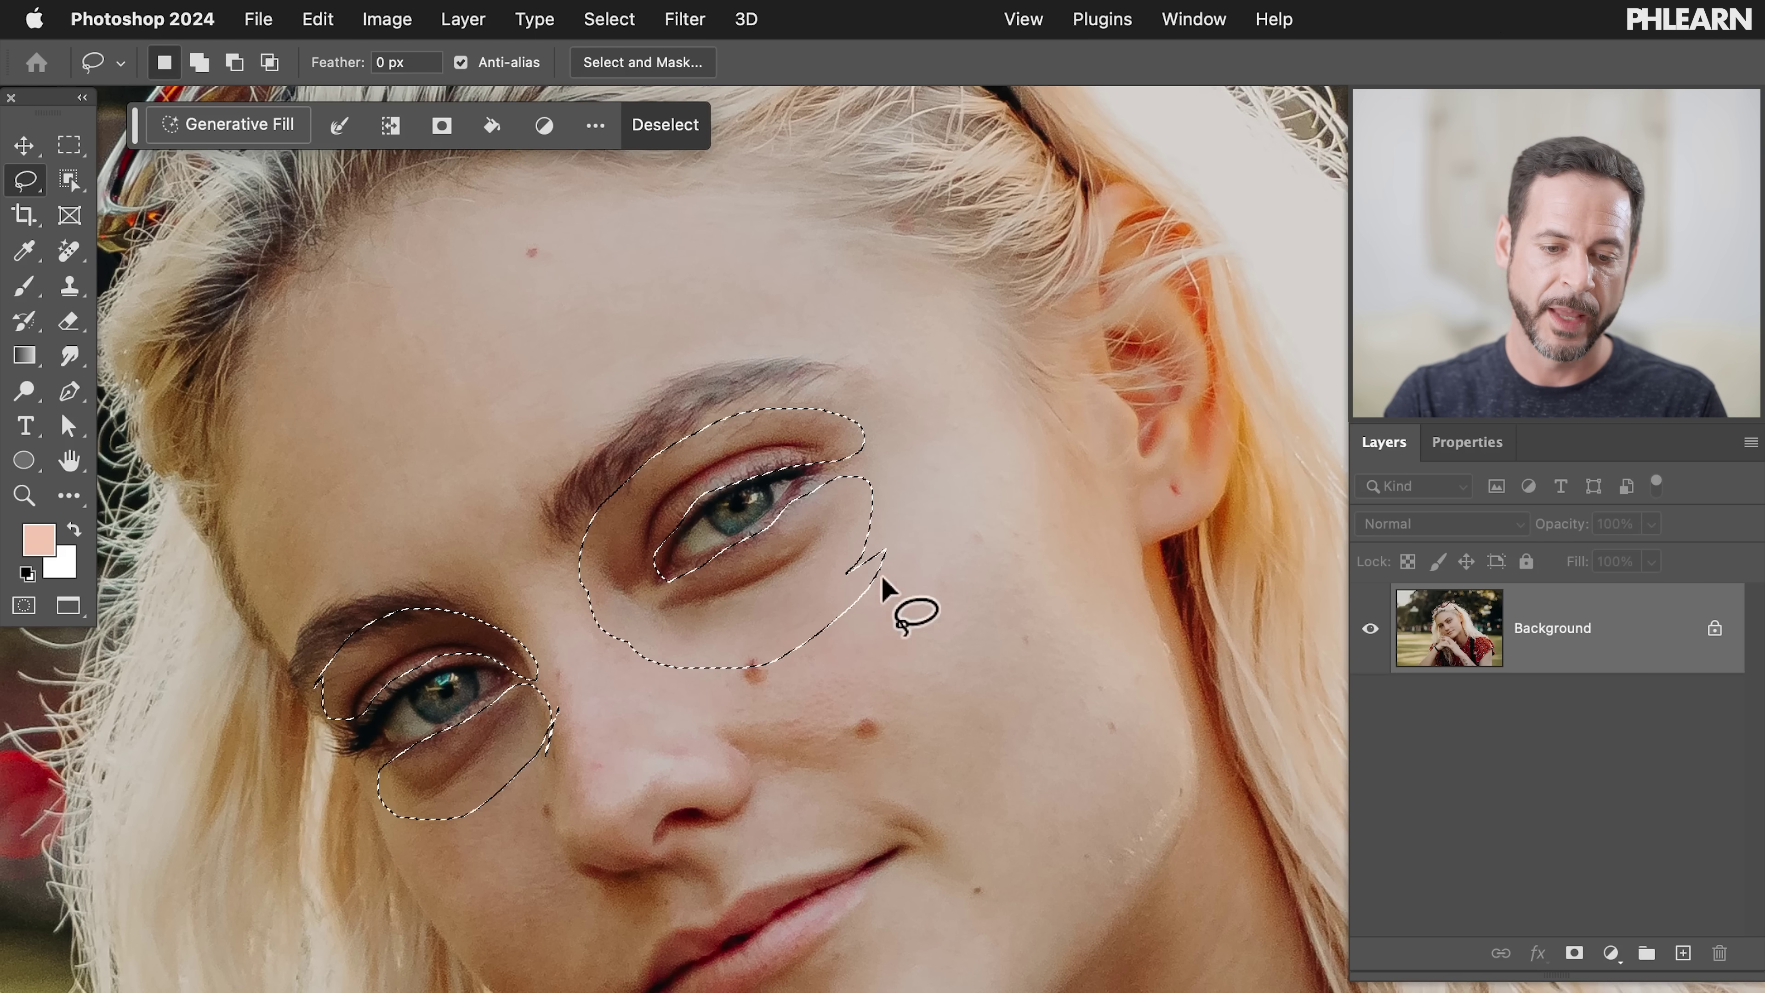
Soften the eye selection's edges in Quick Mask mode with an 8.5 px Gaussian Blur, and return to the normal selection
key(q)
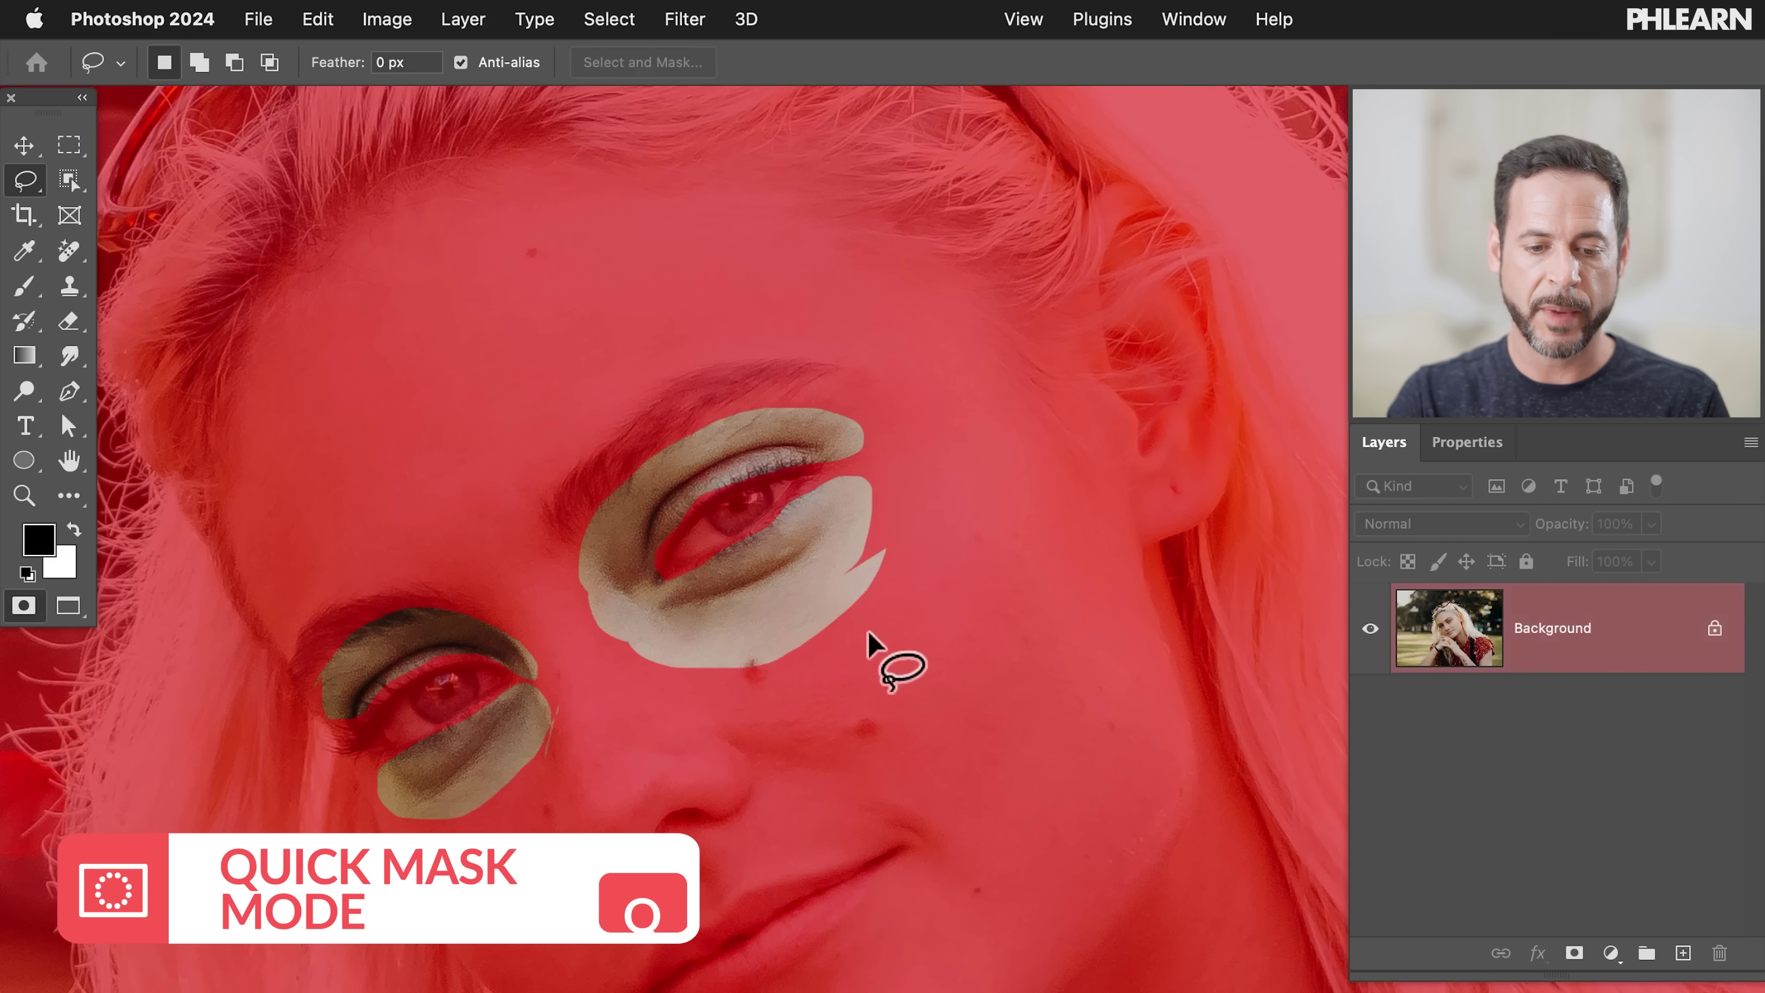
click(685, 19)
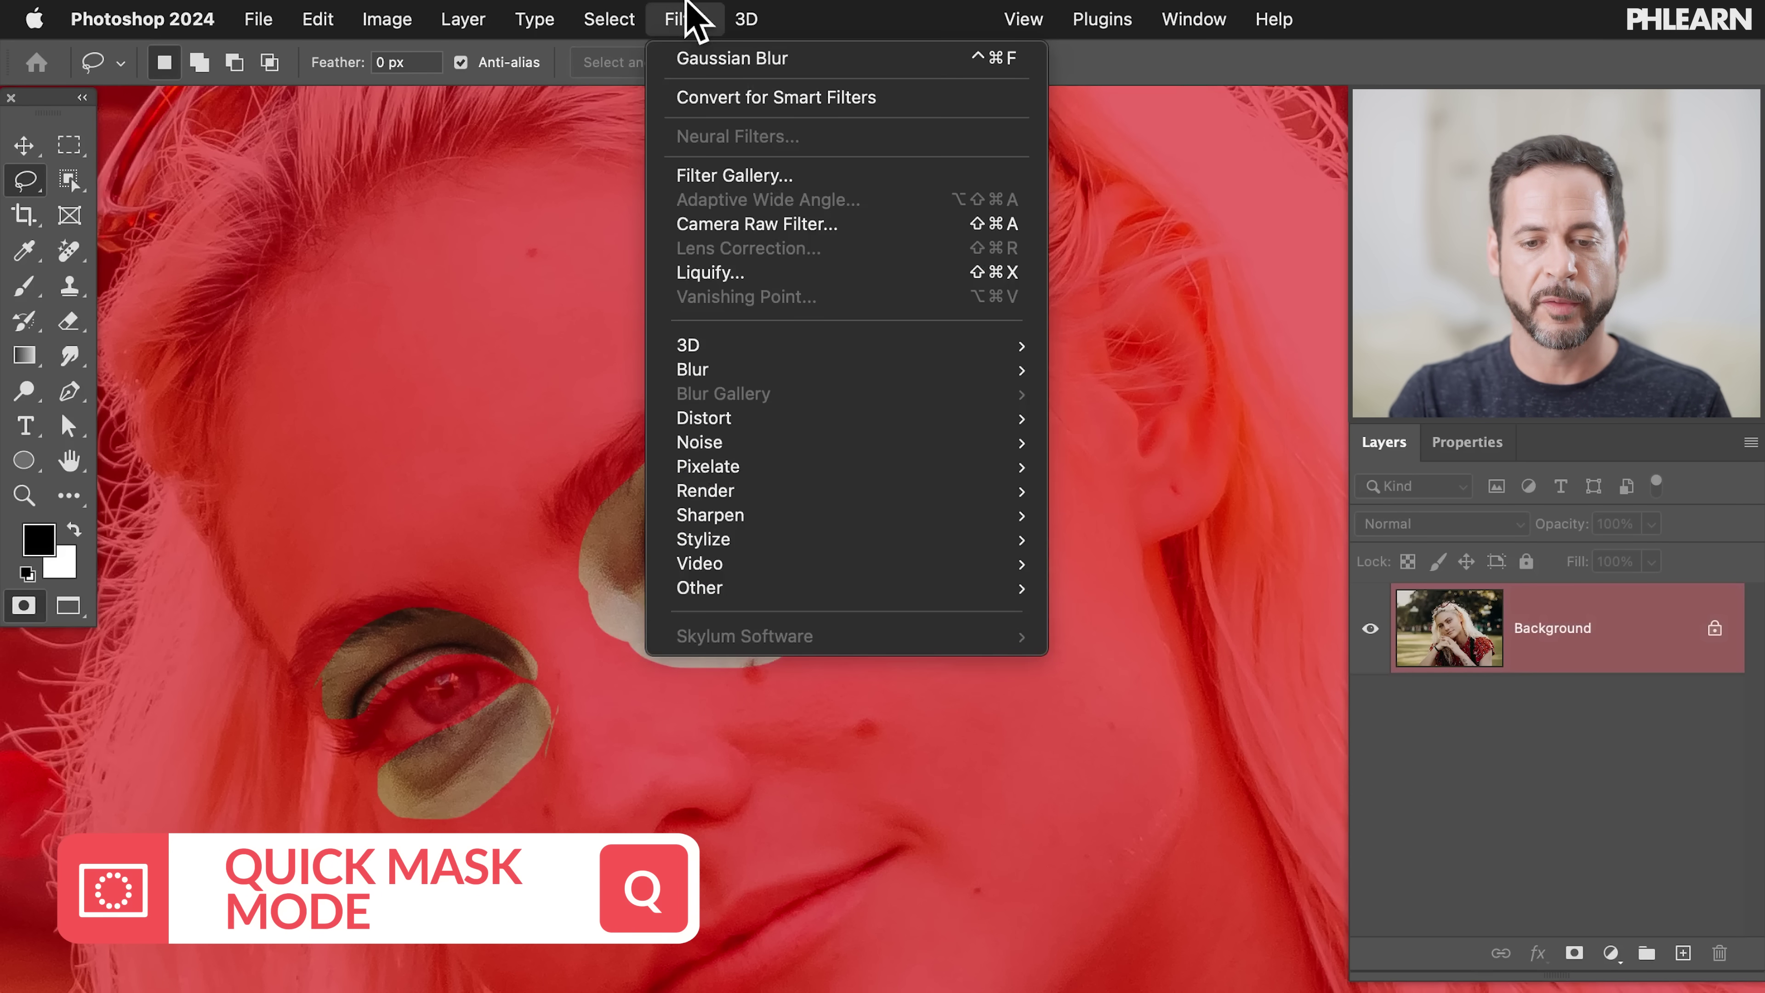
mouse_move(764, 369)
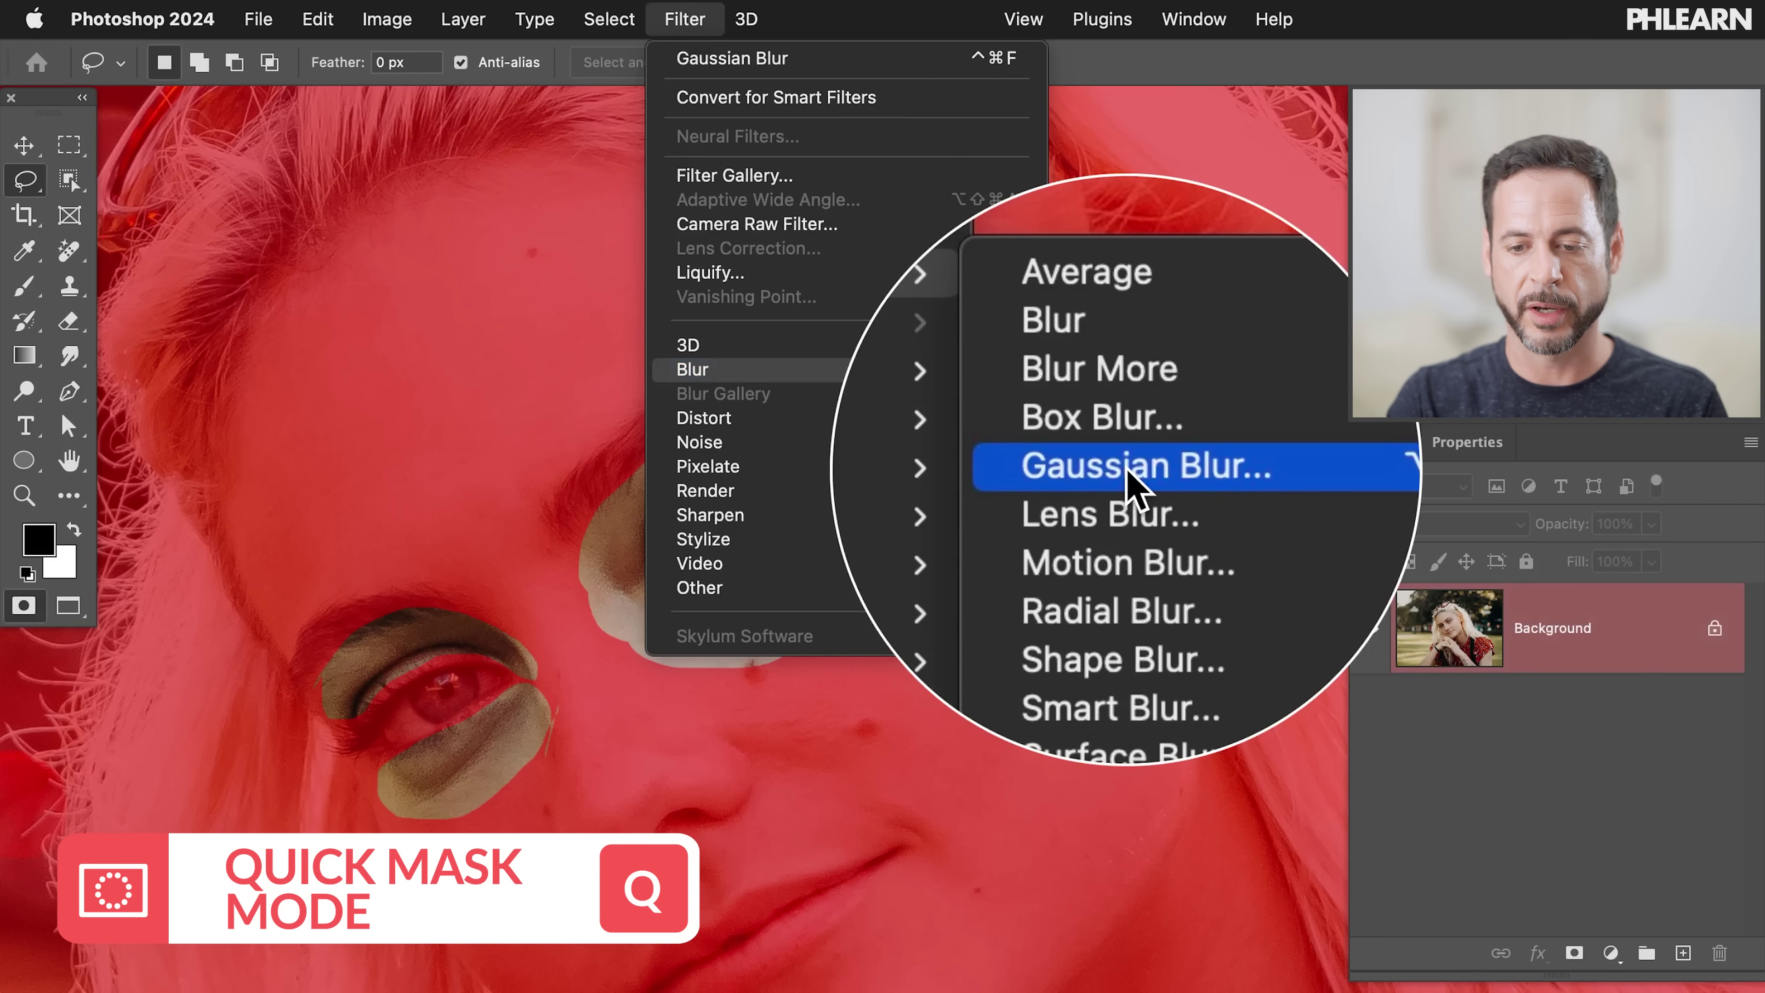
click(1127, 470)
drag(729, 335, 1090, 306)
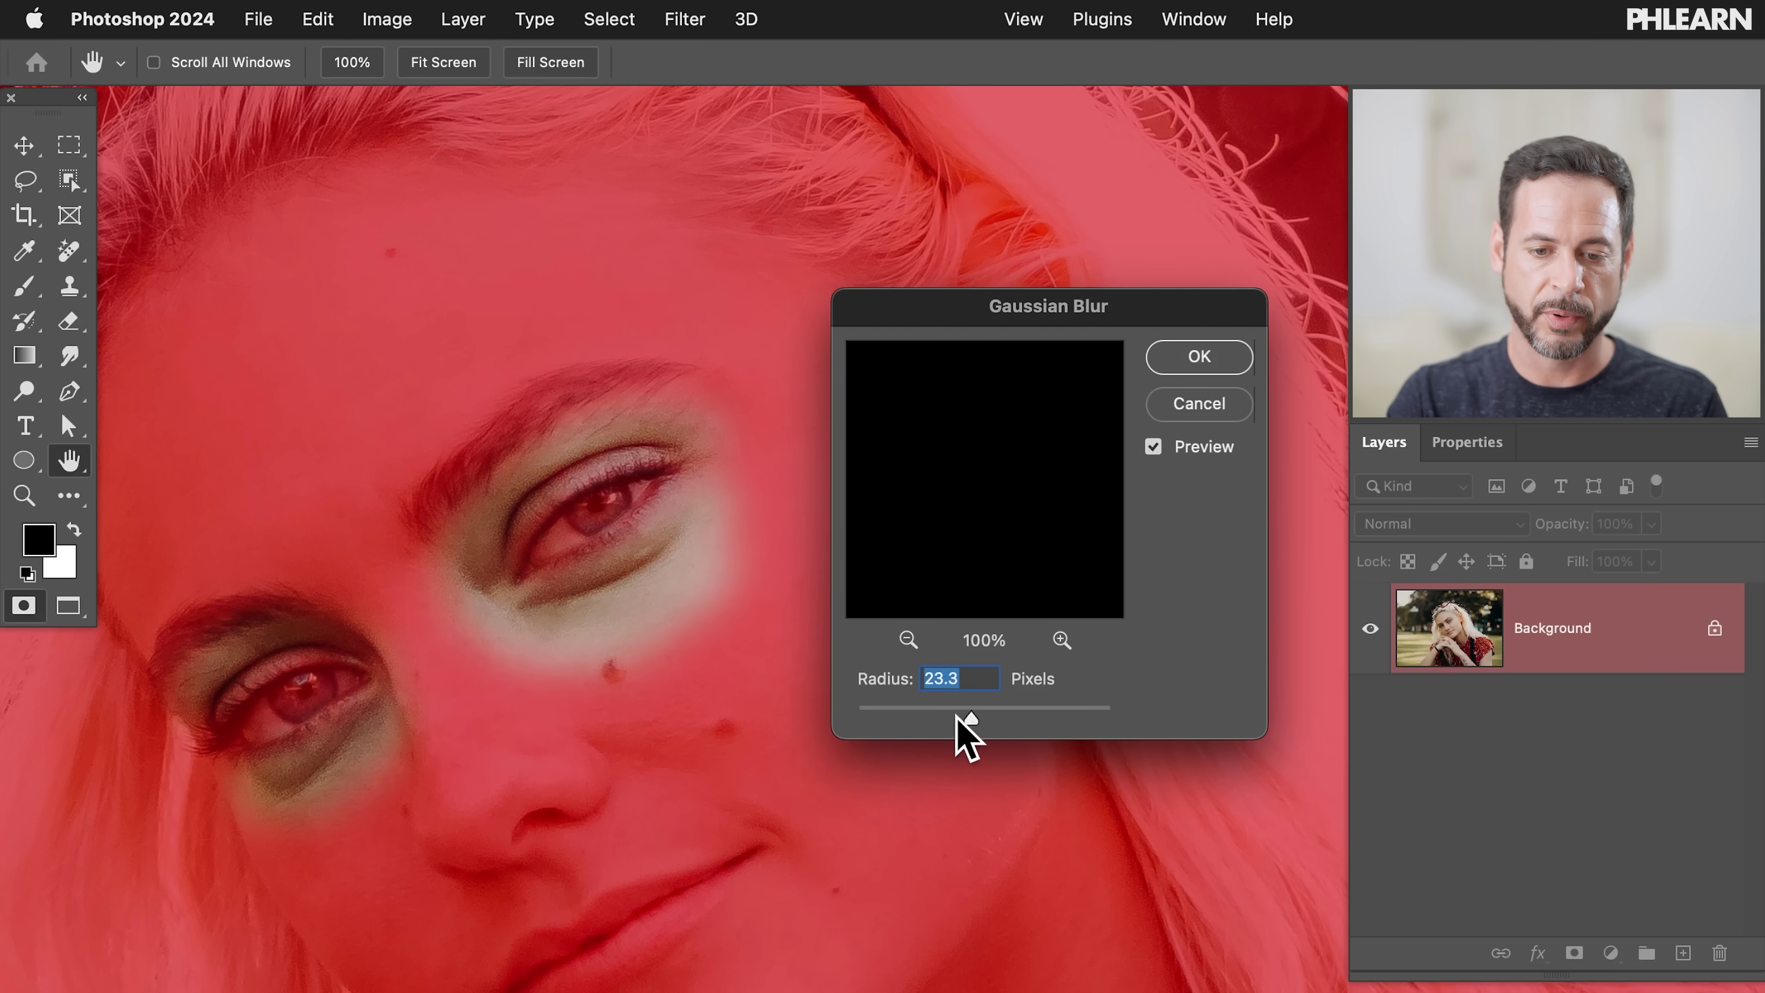
drag(956, 717, 947, 717)
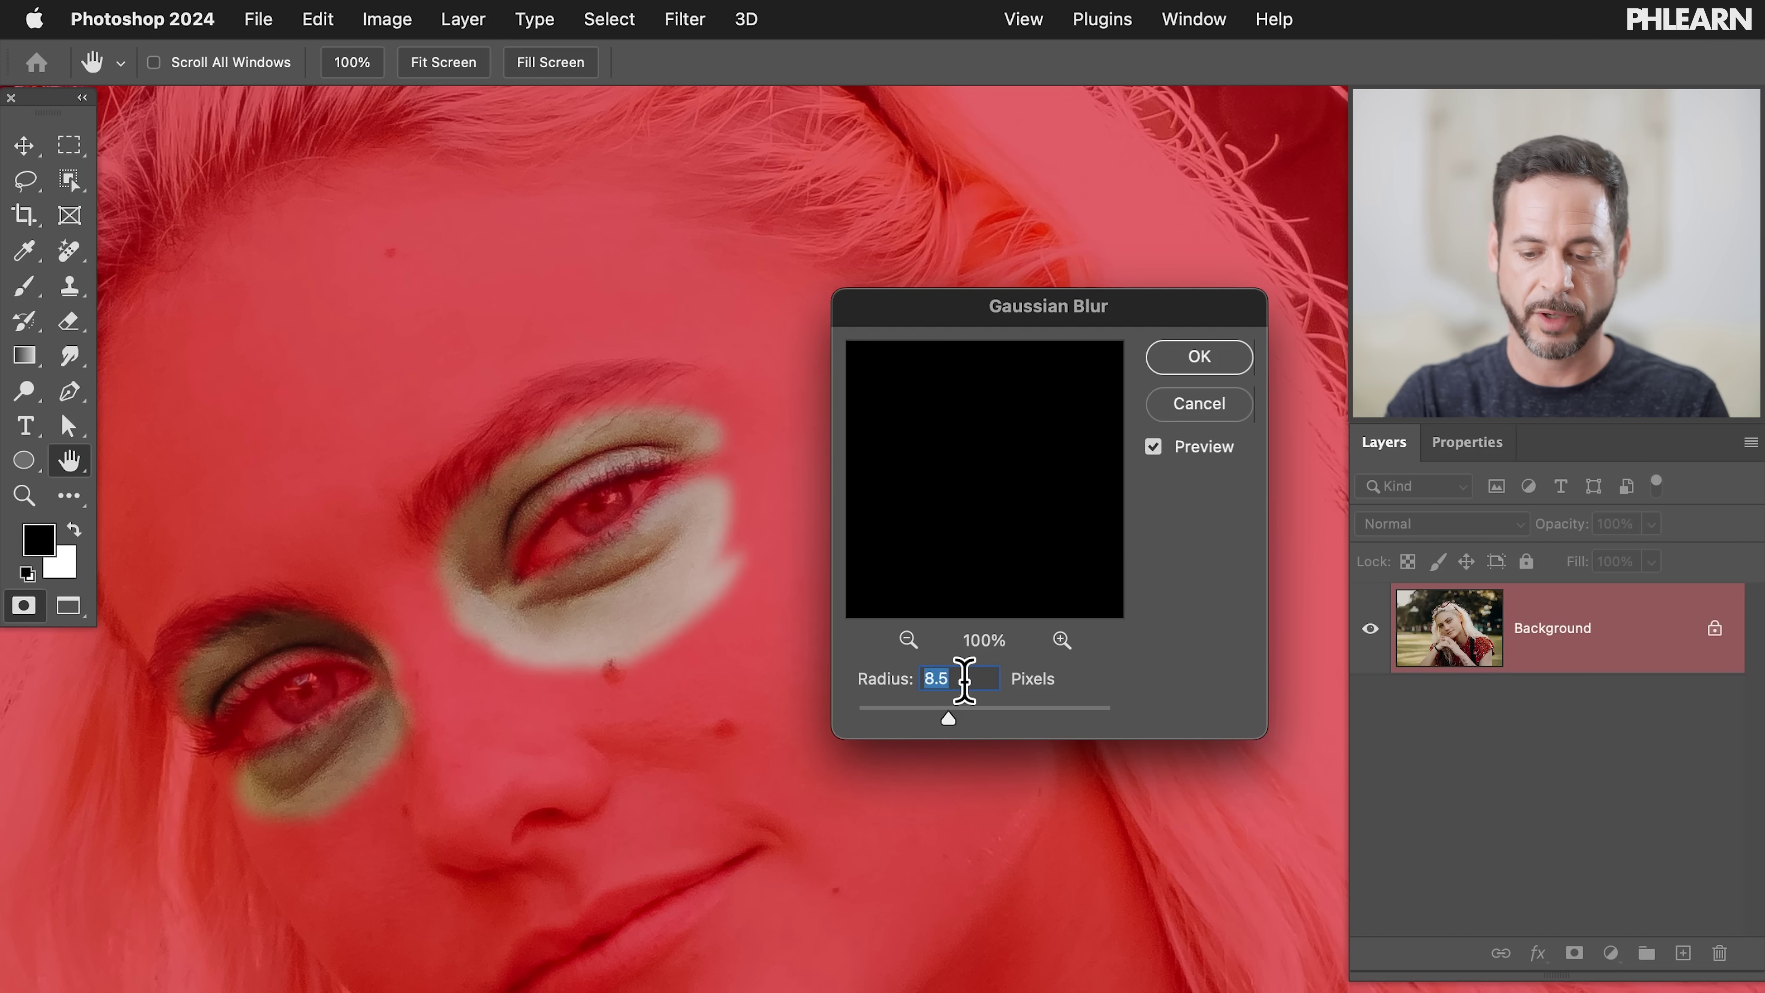
click(1226, 353)
key(l)
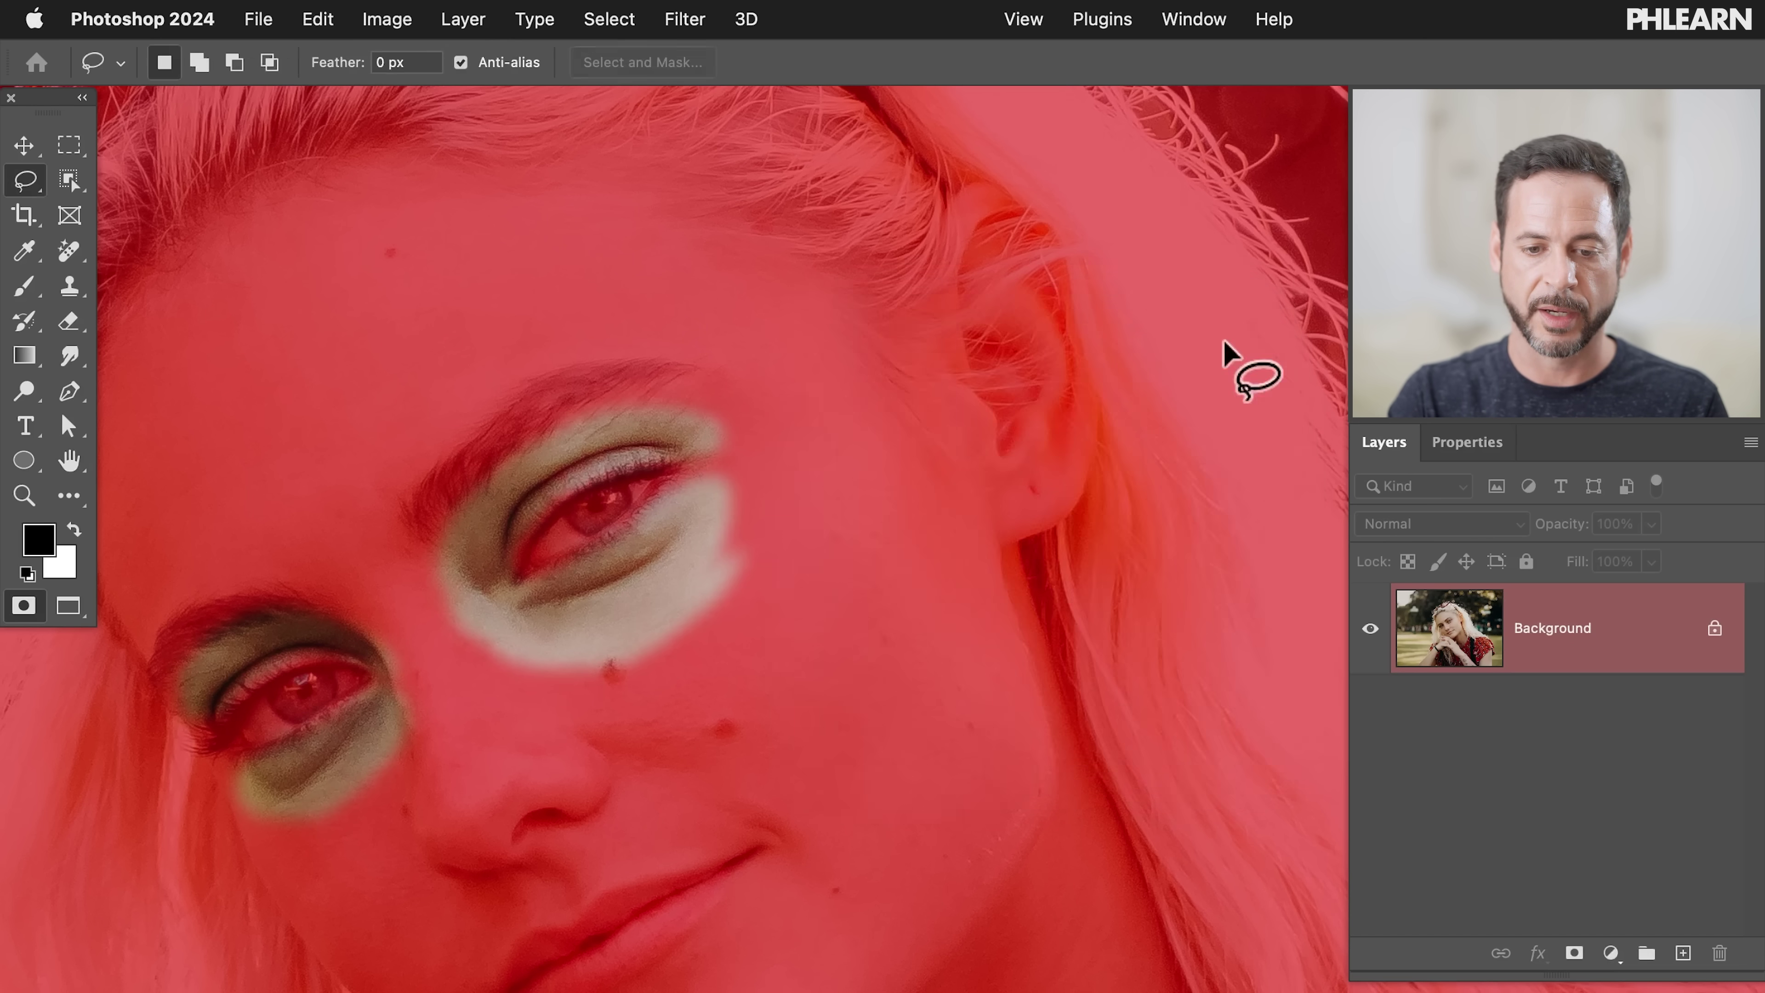
key(q)
scroll(780, 588, down, 2)
scroll(780, 587, up, 2)
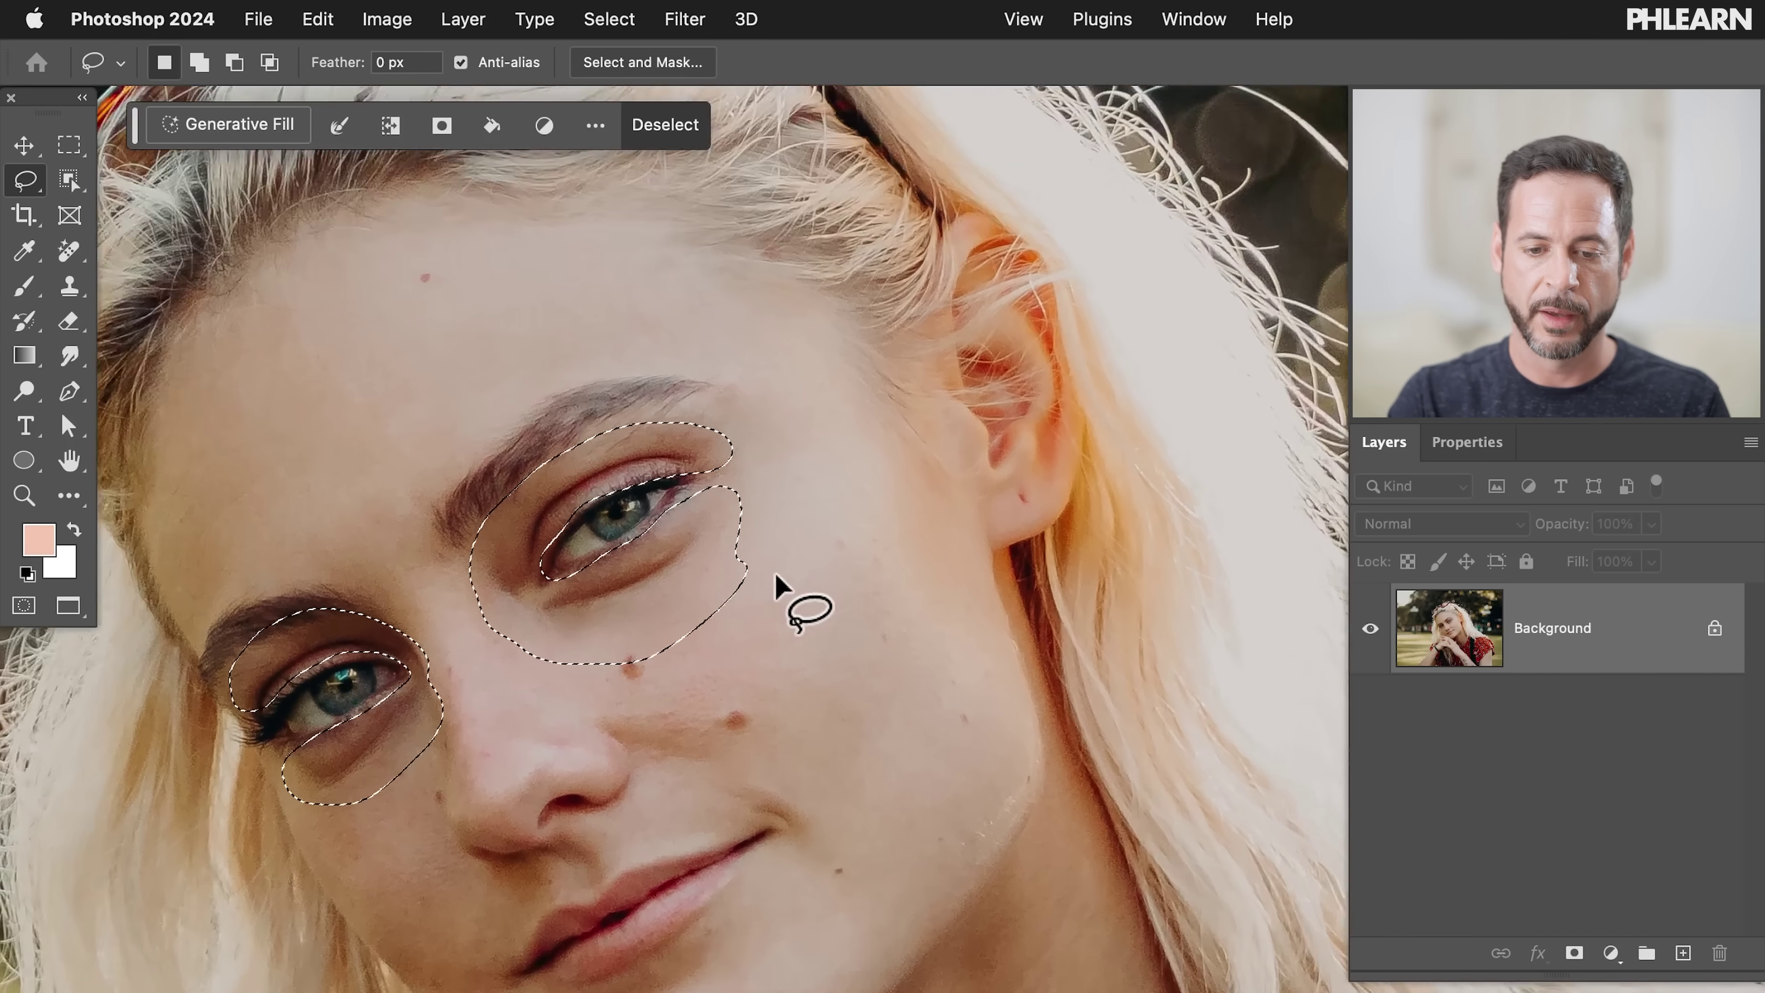
Add a new layer above Background with the Lighten blend mode, and hide the selection outline
key(super+alt+shift+n)
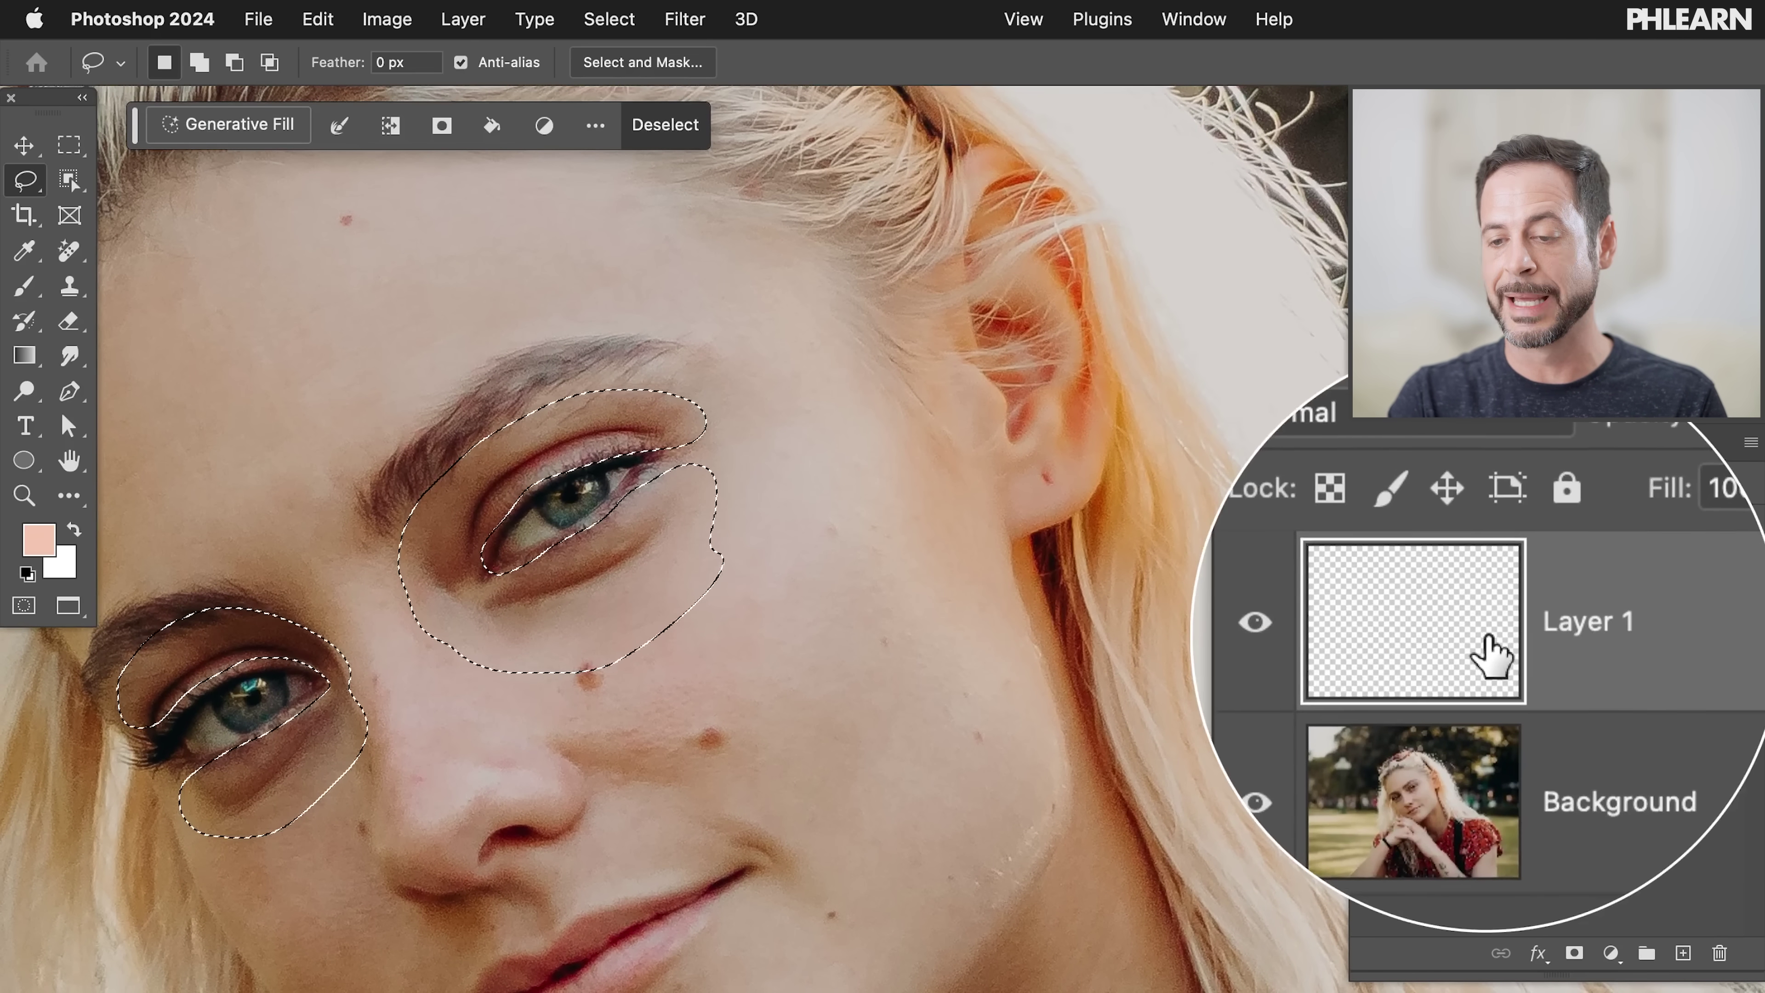
click(1424, 525)
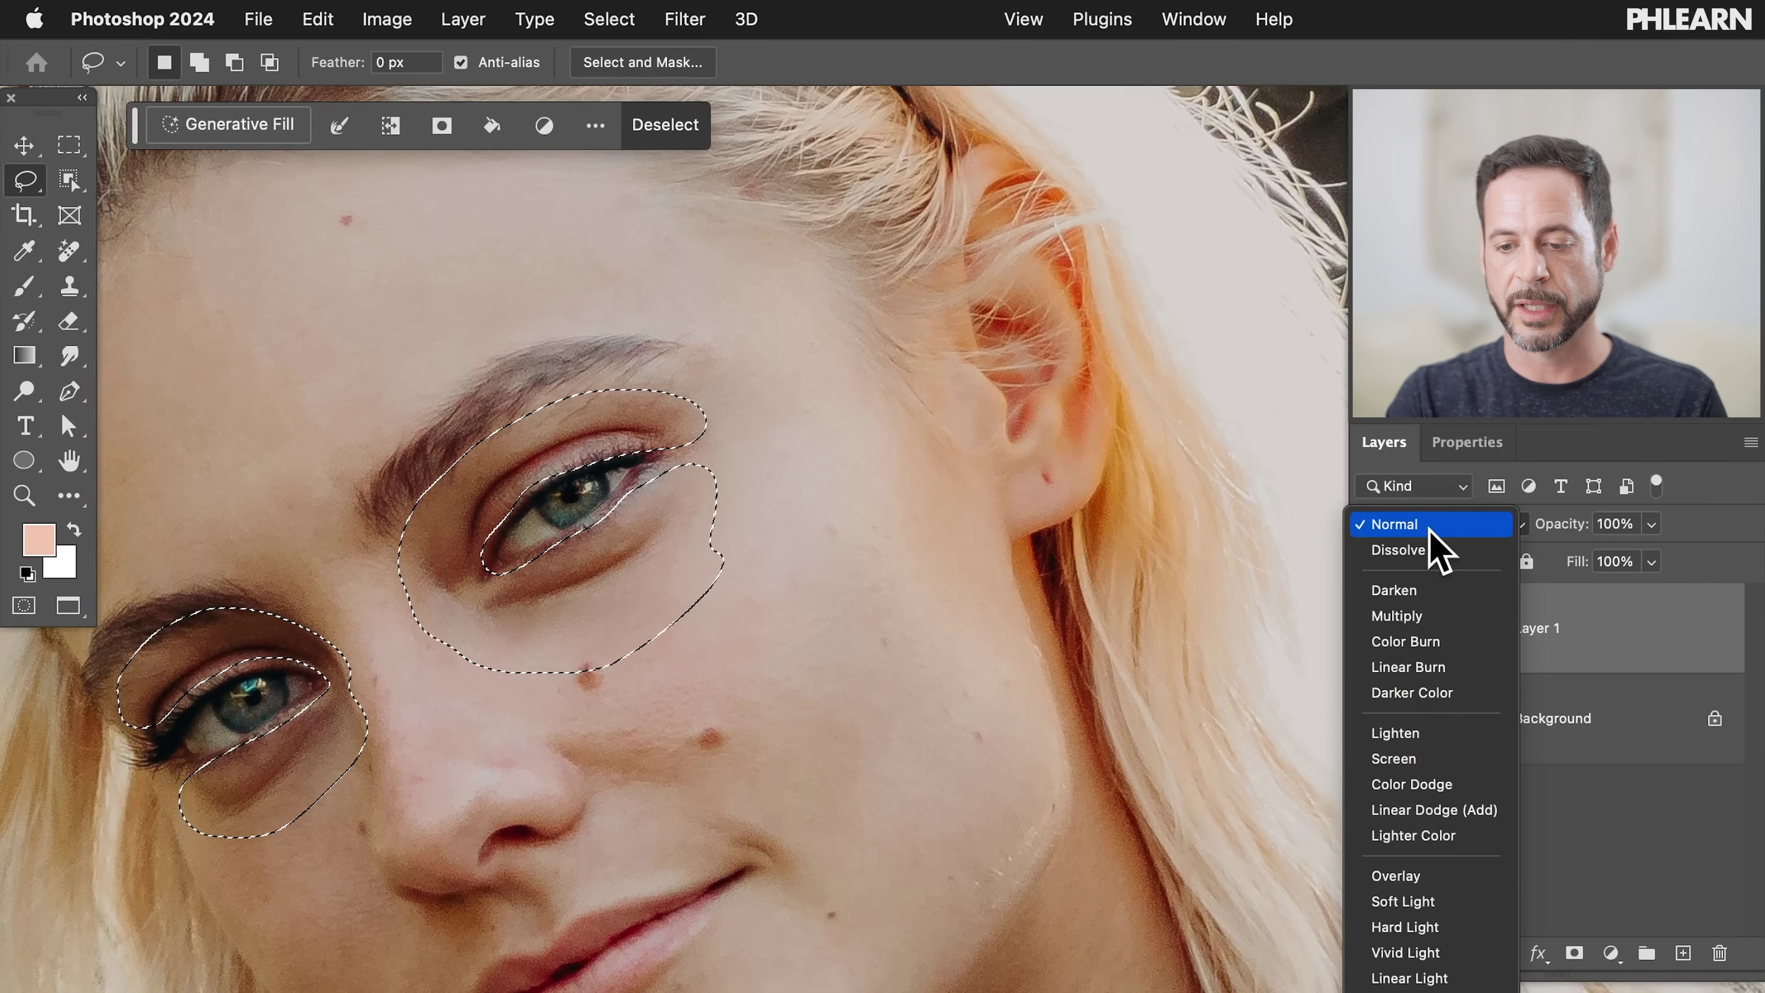
click(1417, 733)
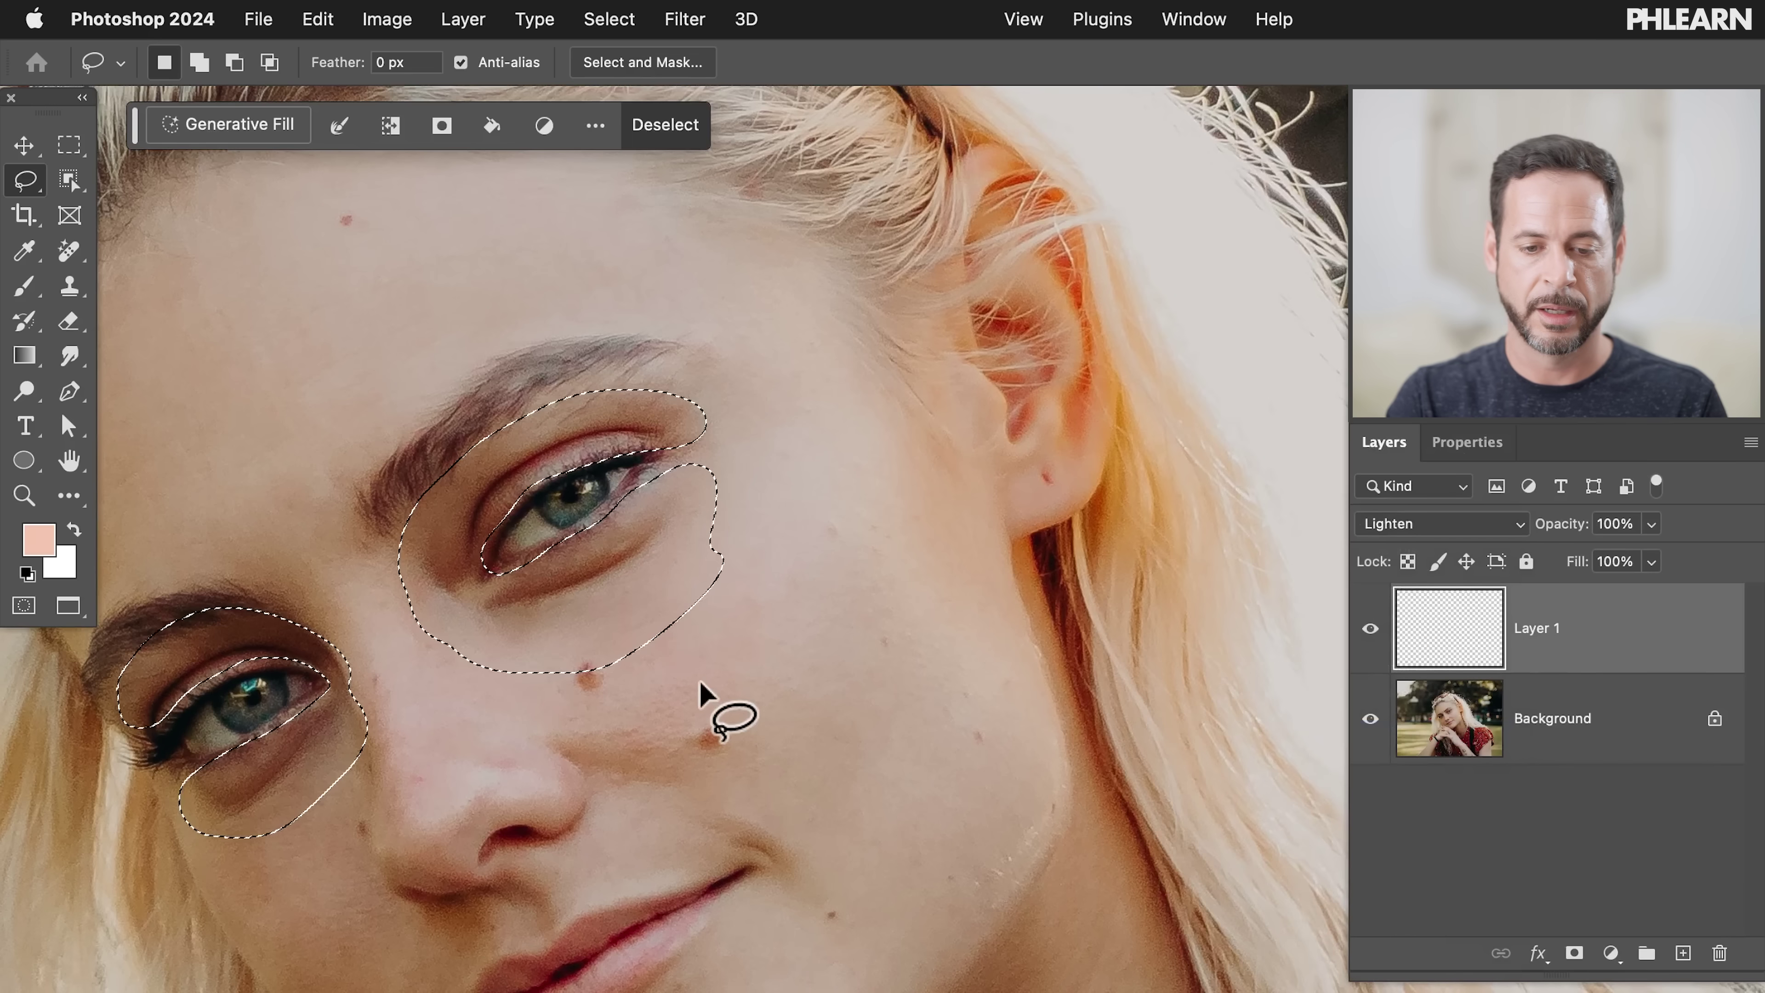
scroll(693, 688, left, 5)
key(super+h)
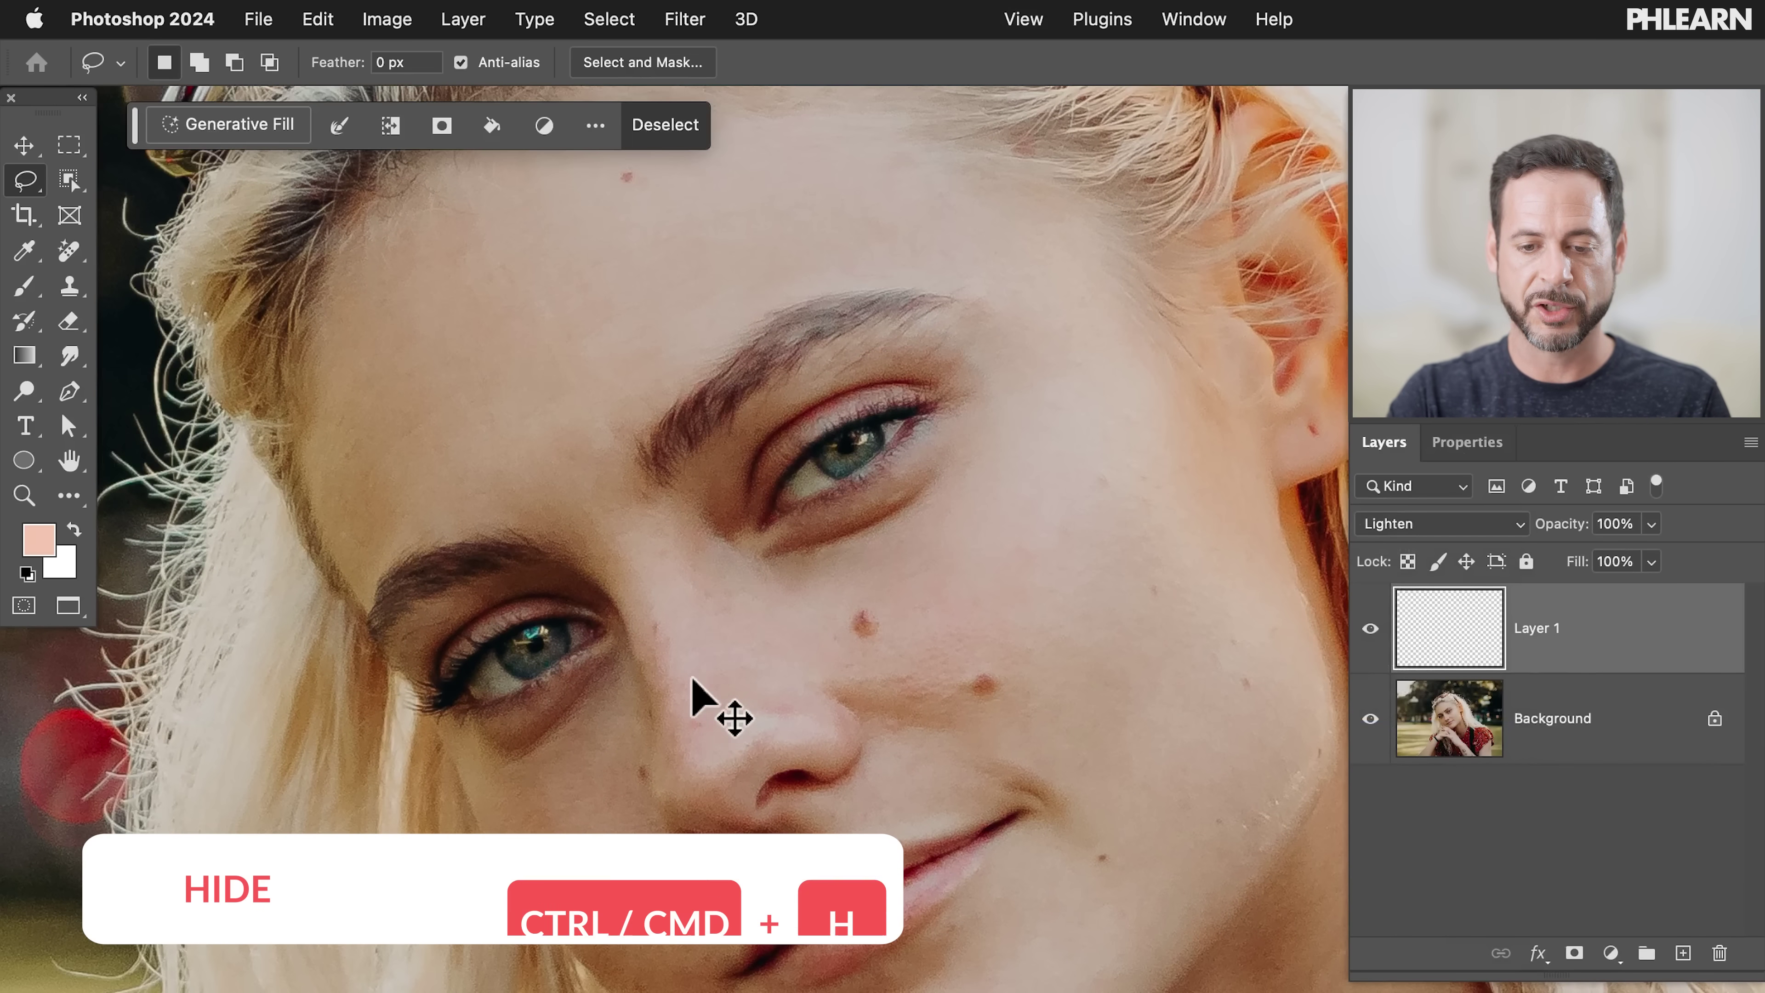
Sample light skin below the eye on the portrait's right side and paint over both dark circles with a 150 px brush
key(b)
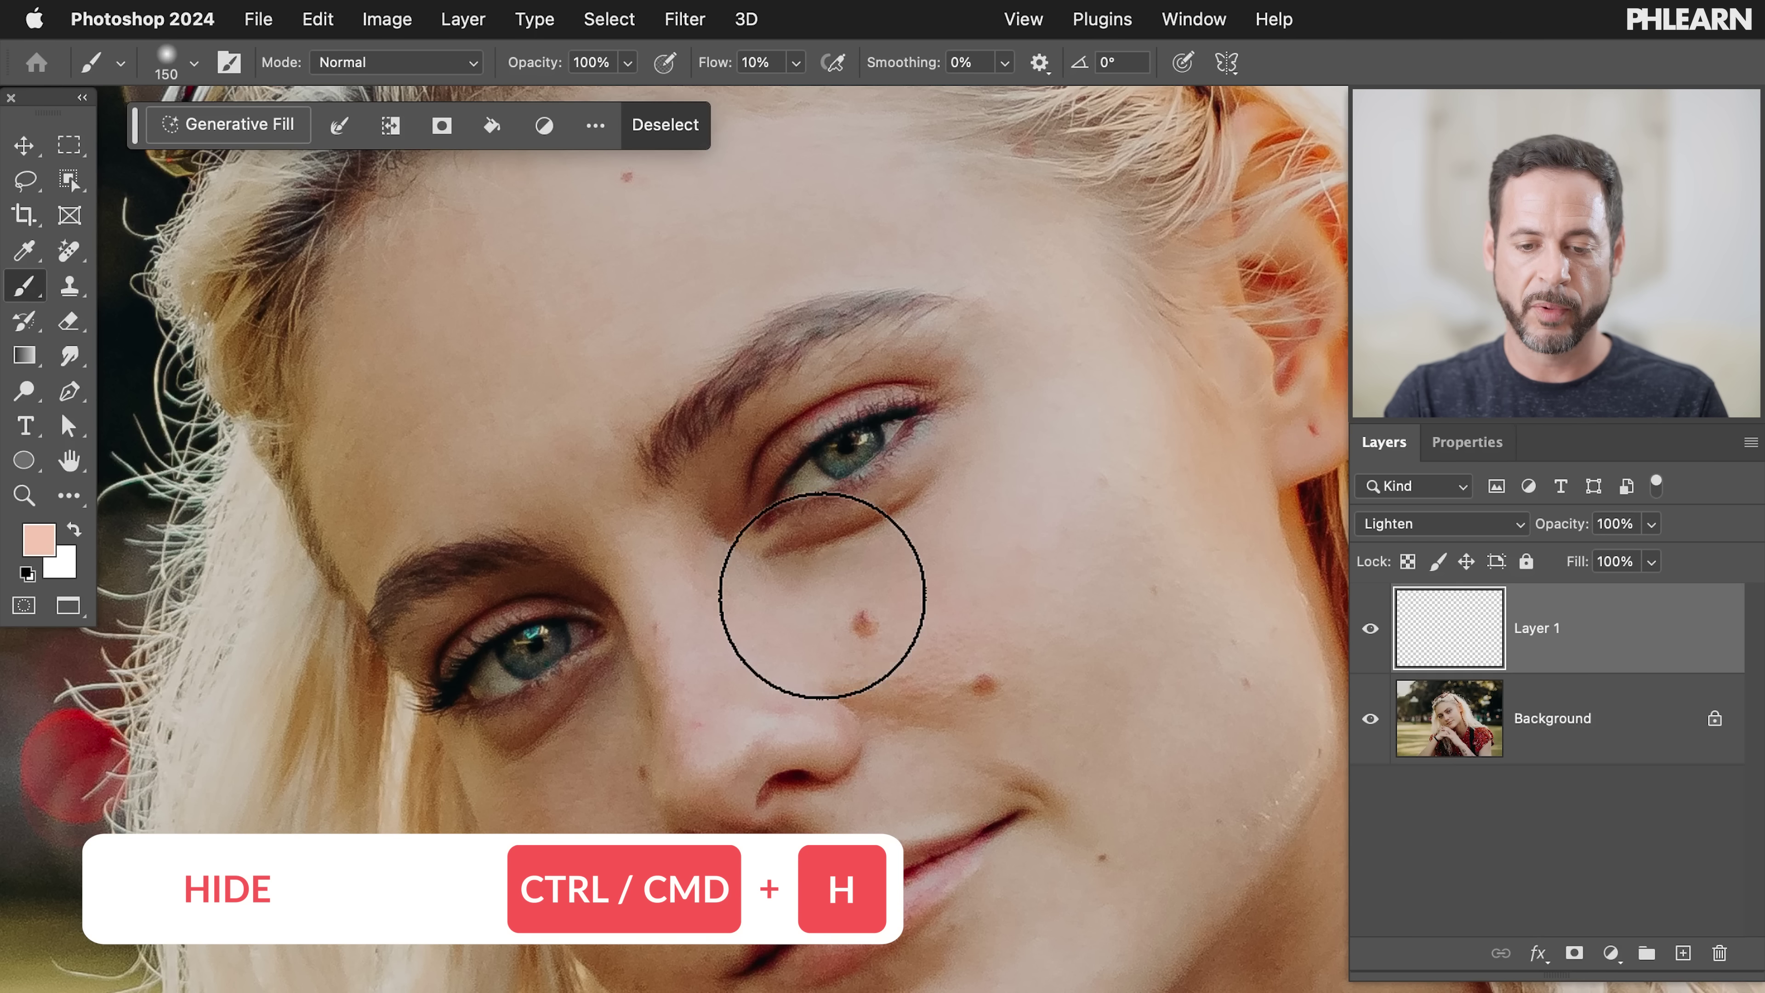
alt+click(819, 609)
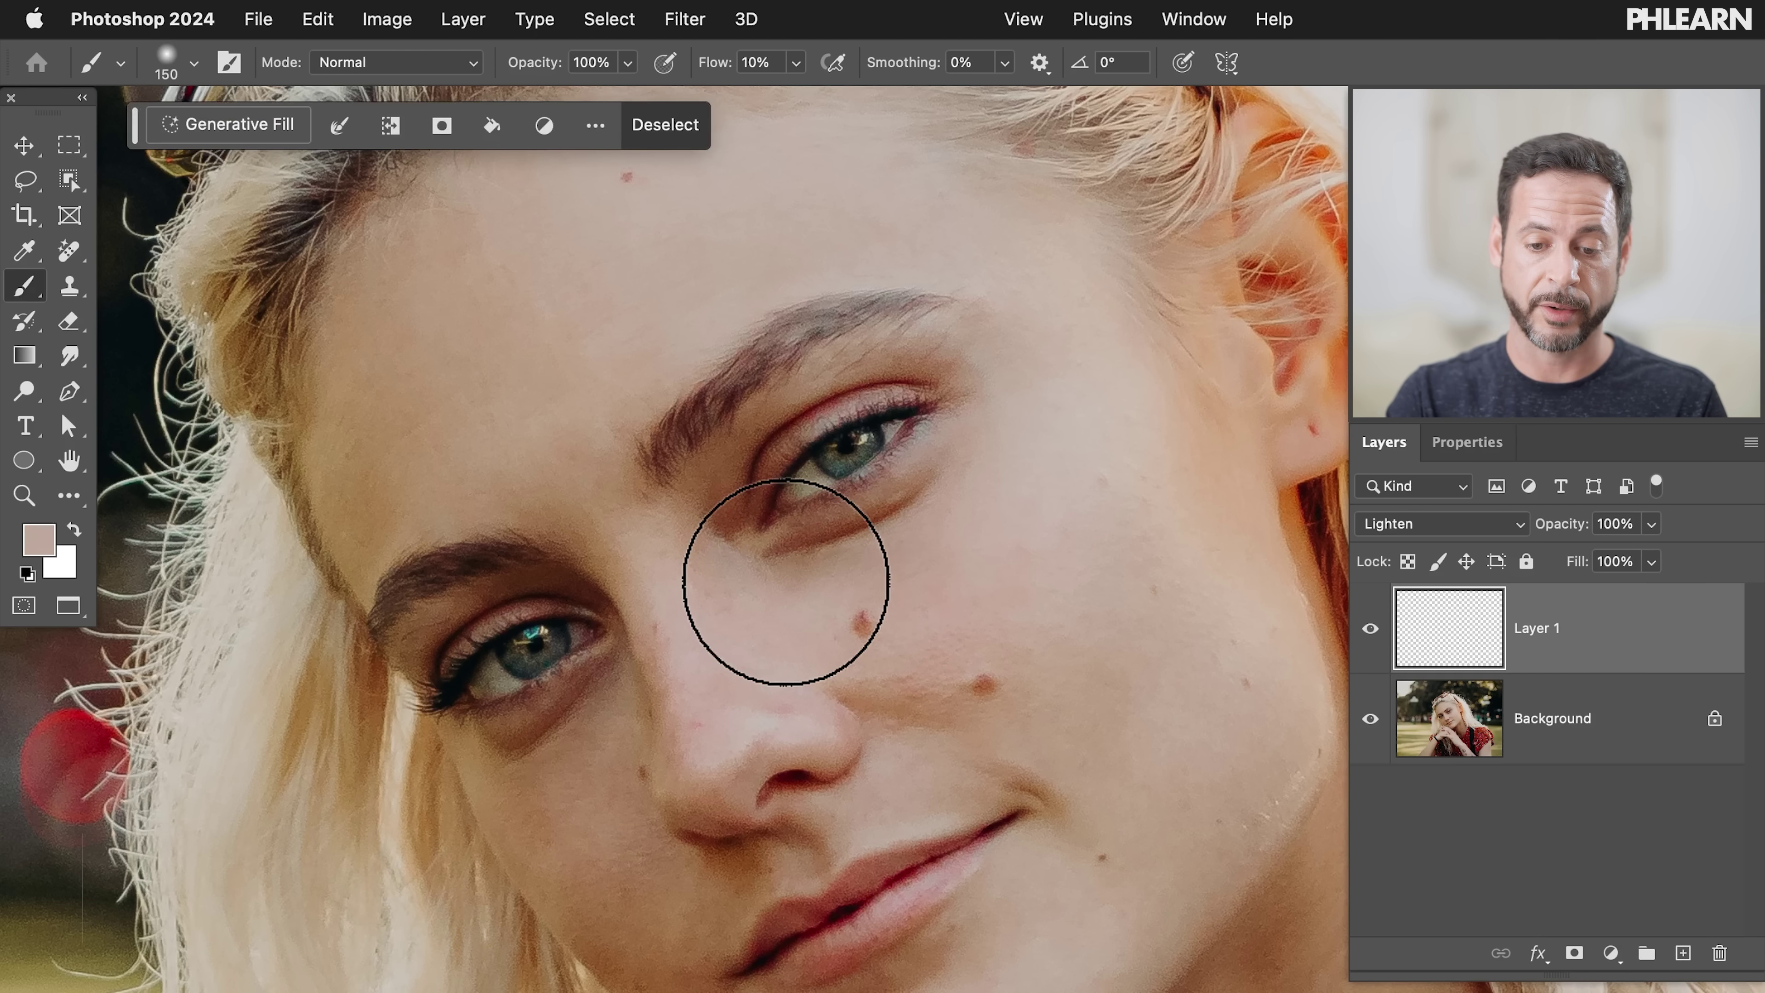
scroll(806, 604, down, 3)
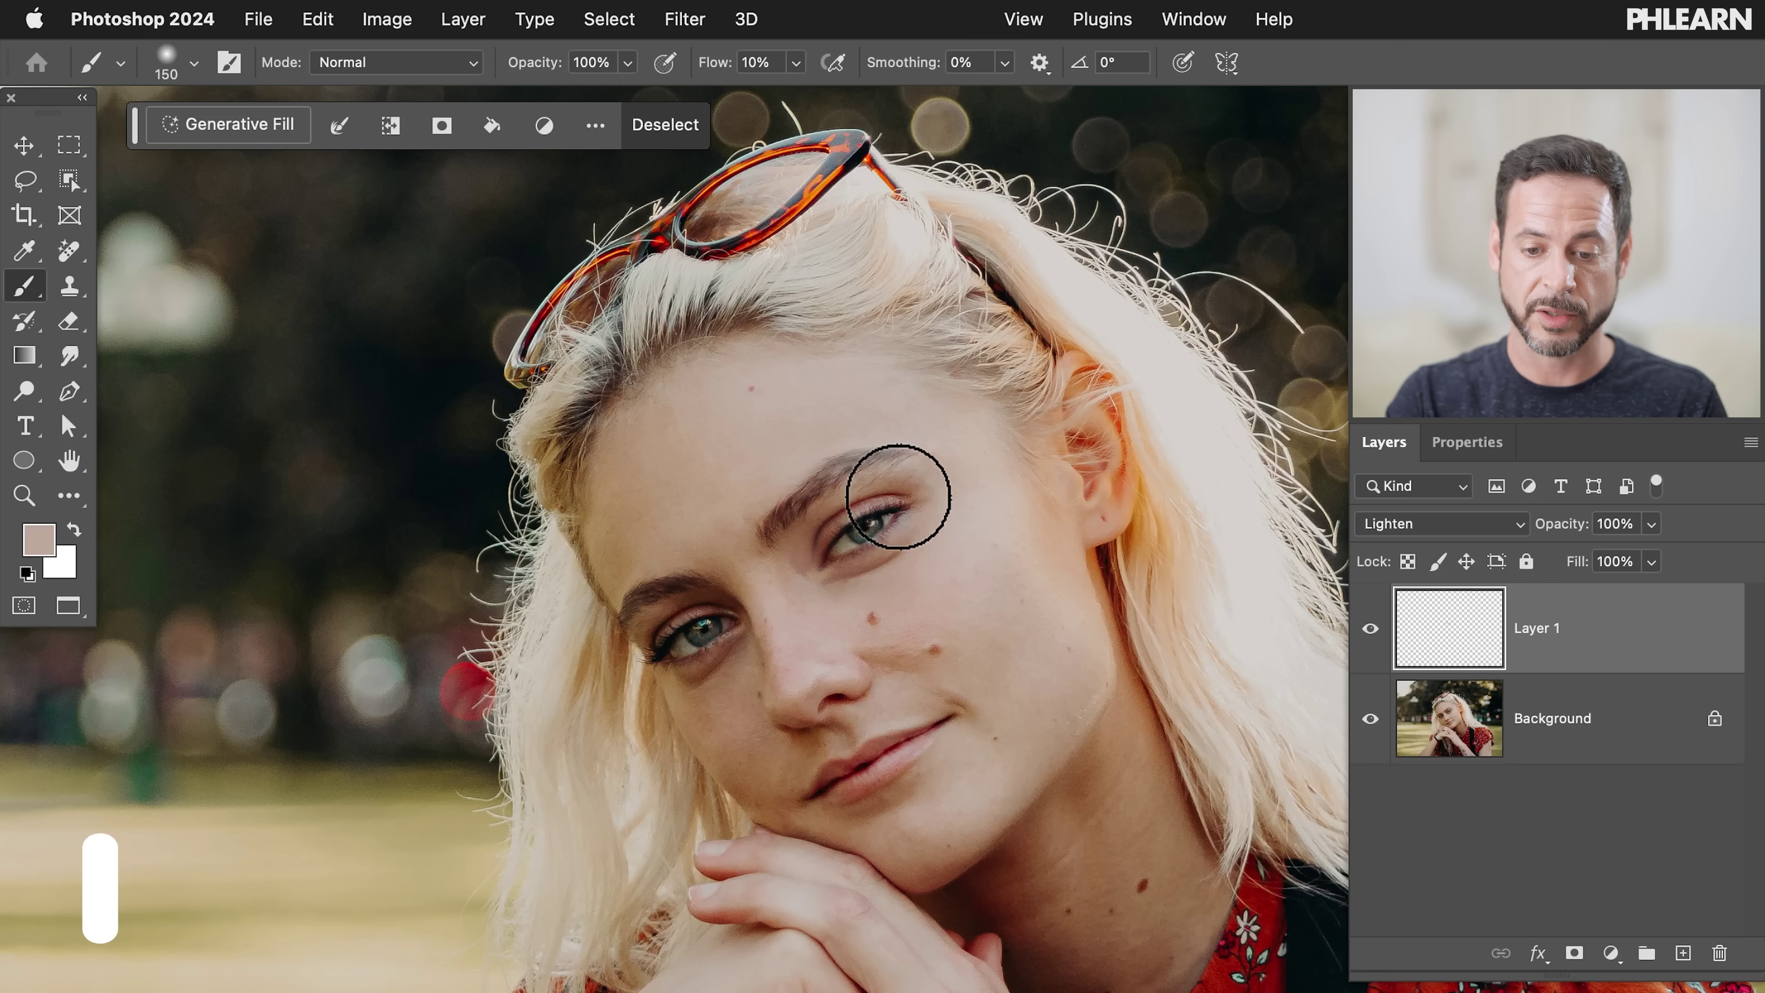
mouse_move(840, 569)
mouse_down()
mouse_move(791, 574)
mouse_move(869, 584)
mouse_move(792, 580)
mouse_move(785, 616)
mouse_move(734, 680)
mouse_up()
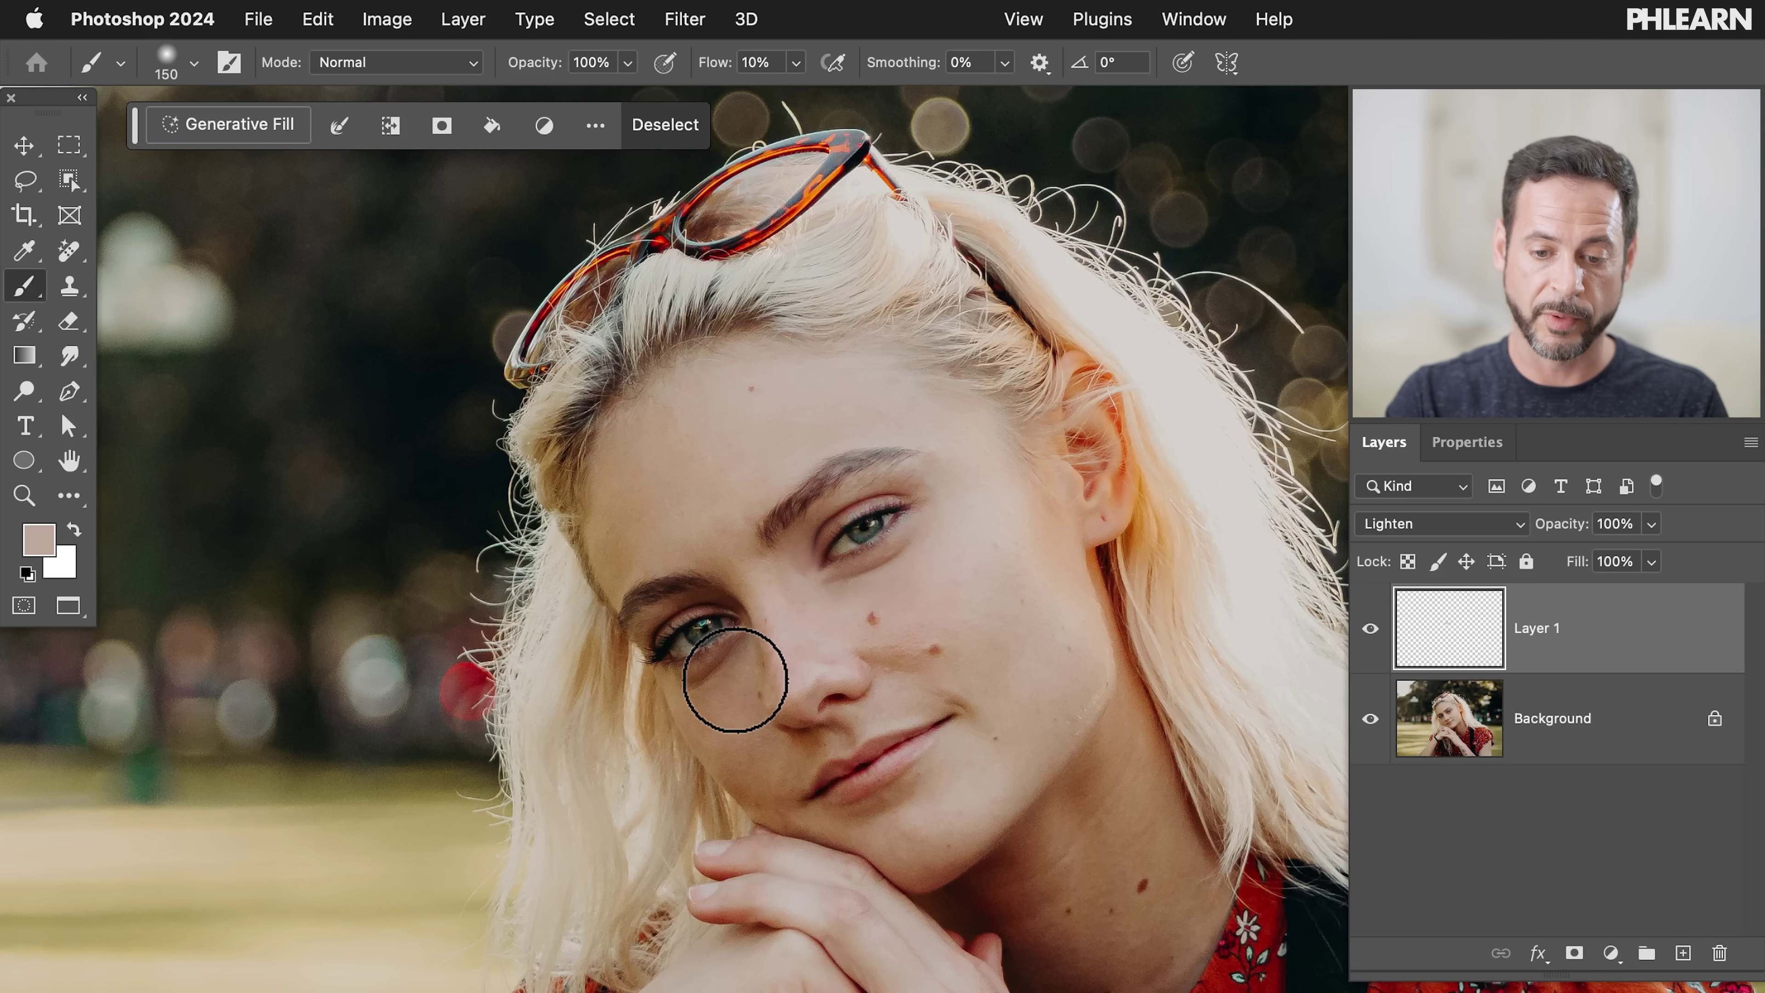
Resample skin tones beneath each eye and beside the outer eye corner, and paint over the remaining dark areas around the eyes
scroll(737, 674, up, 4)
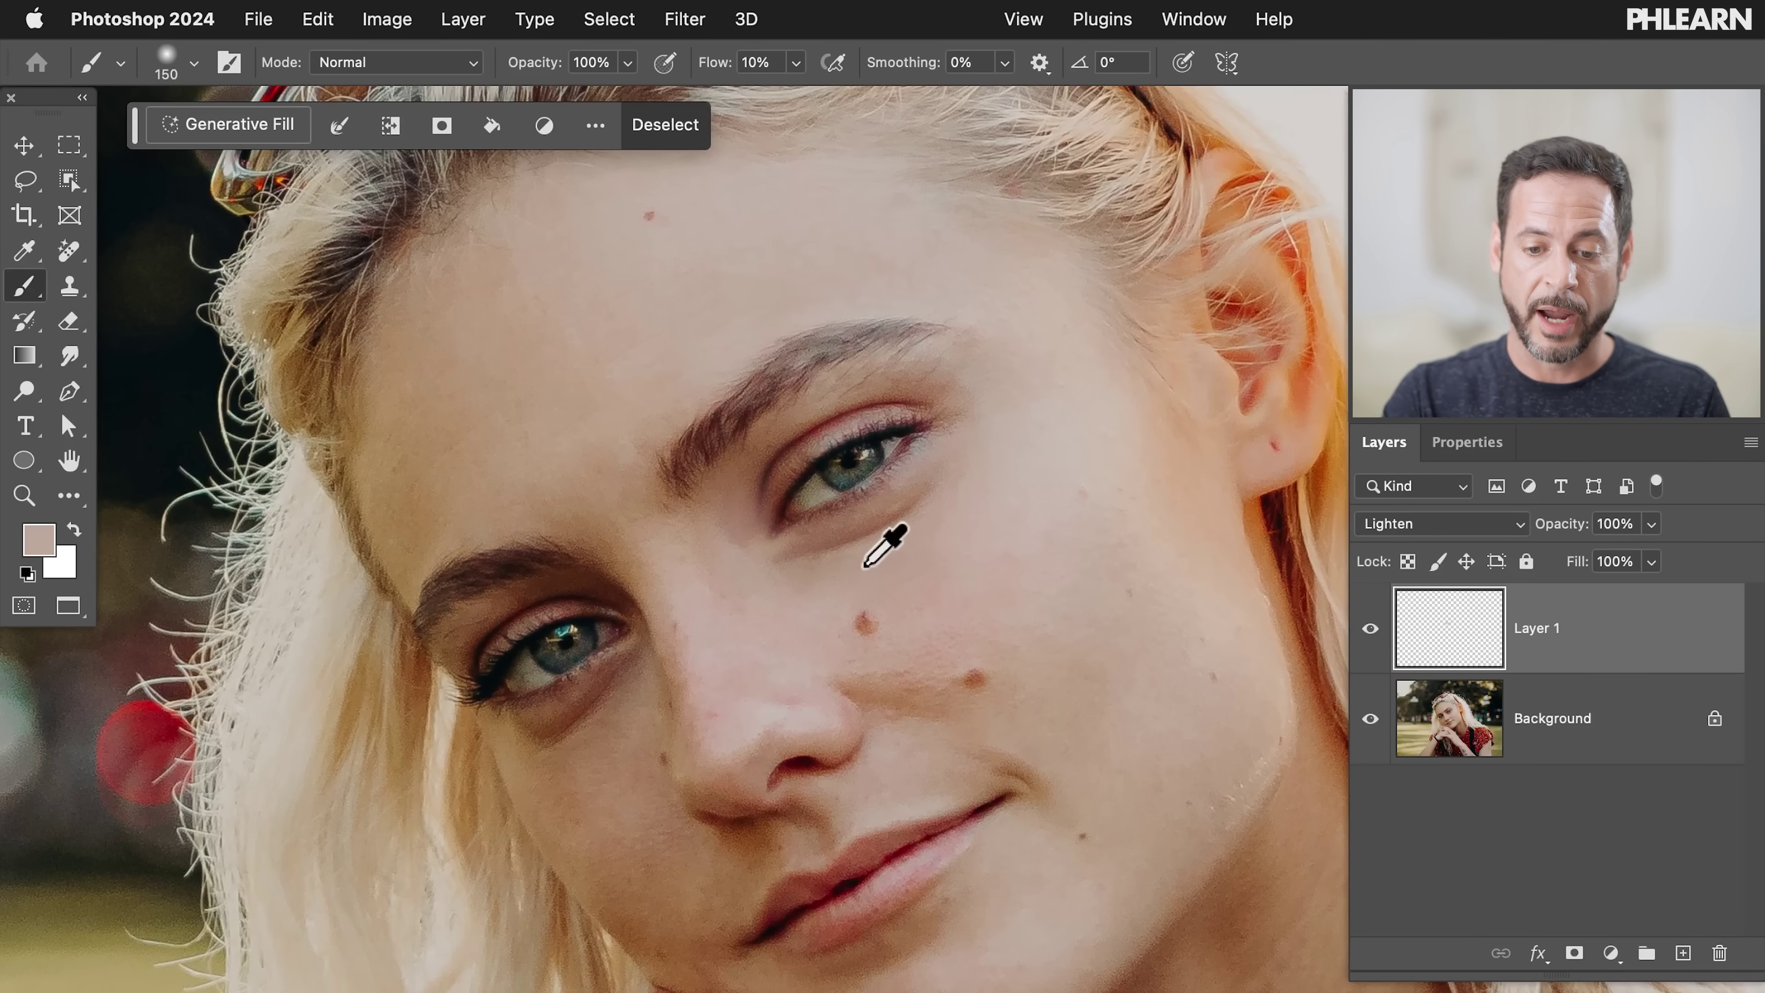
alt+click(865, 565)
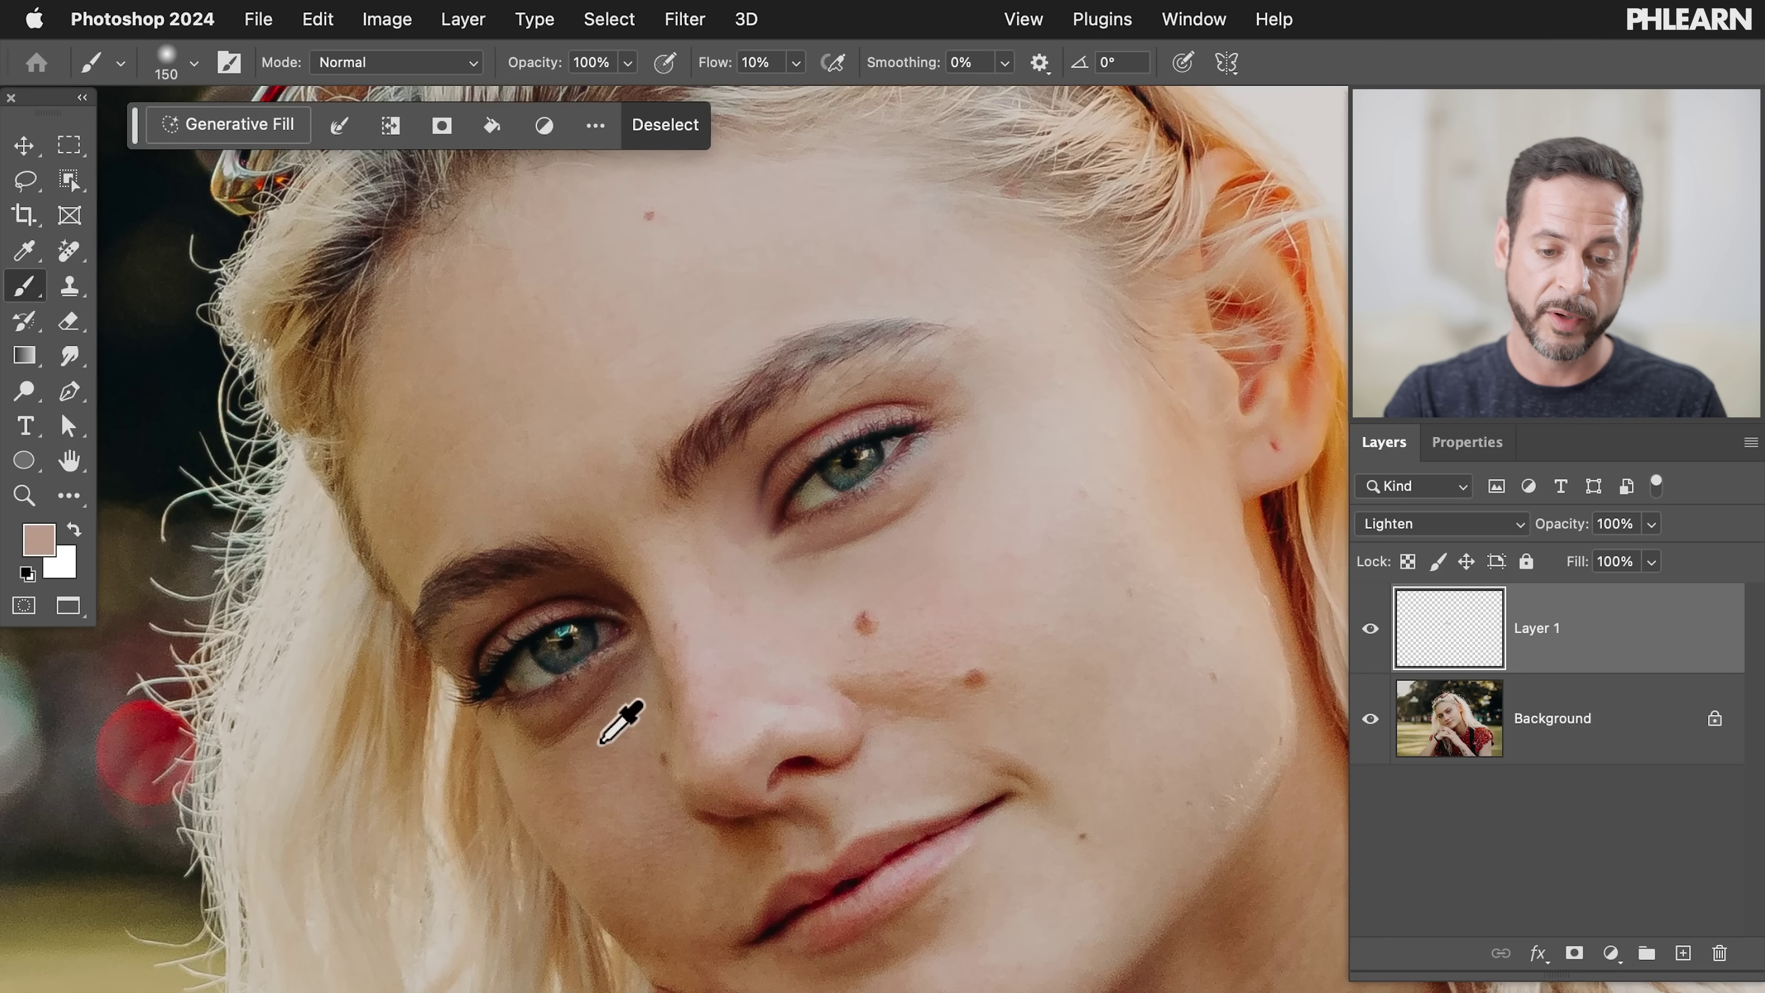
alt+click(603, 729)
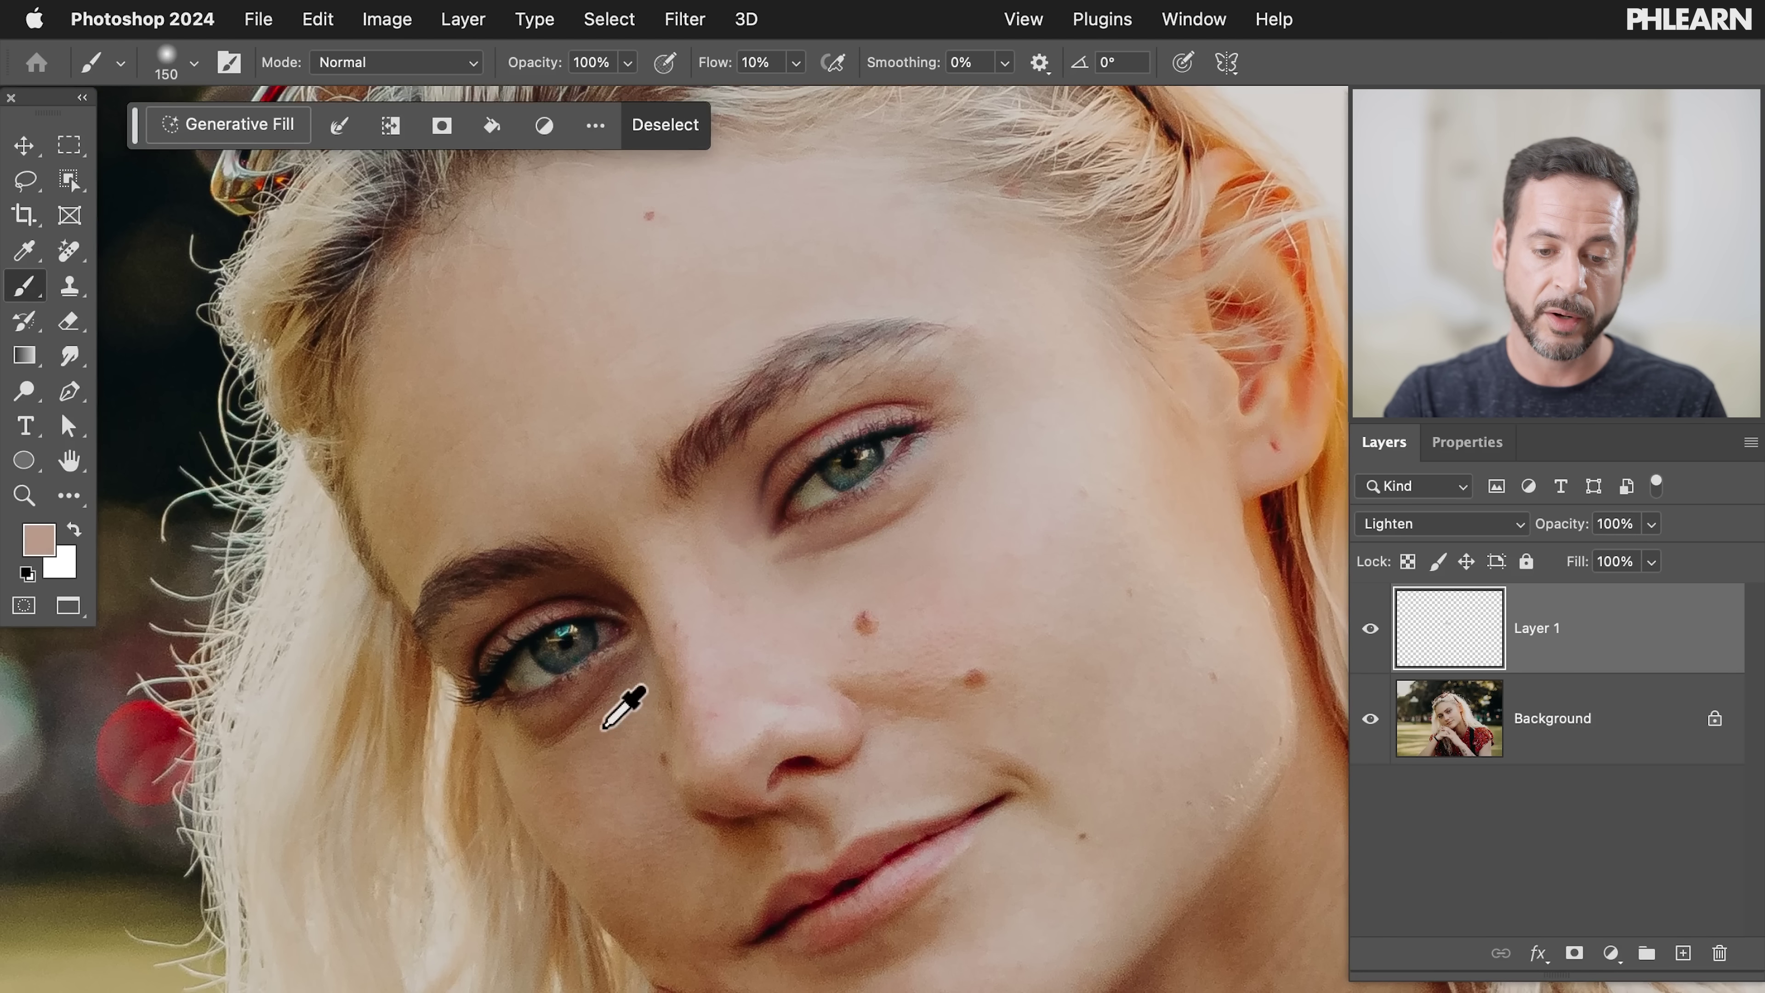
alt+click(603, 729)
scroll(596, 736, down, 3)
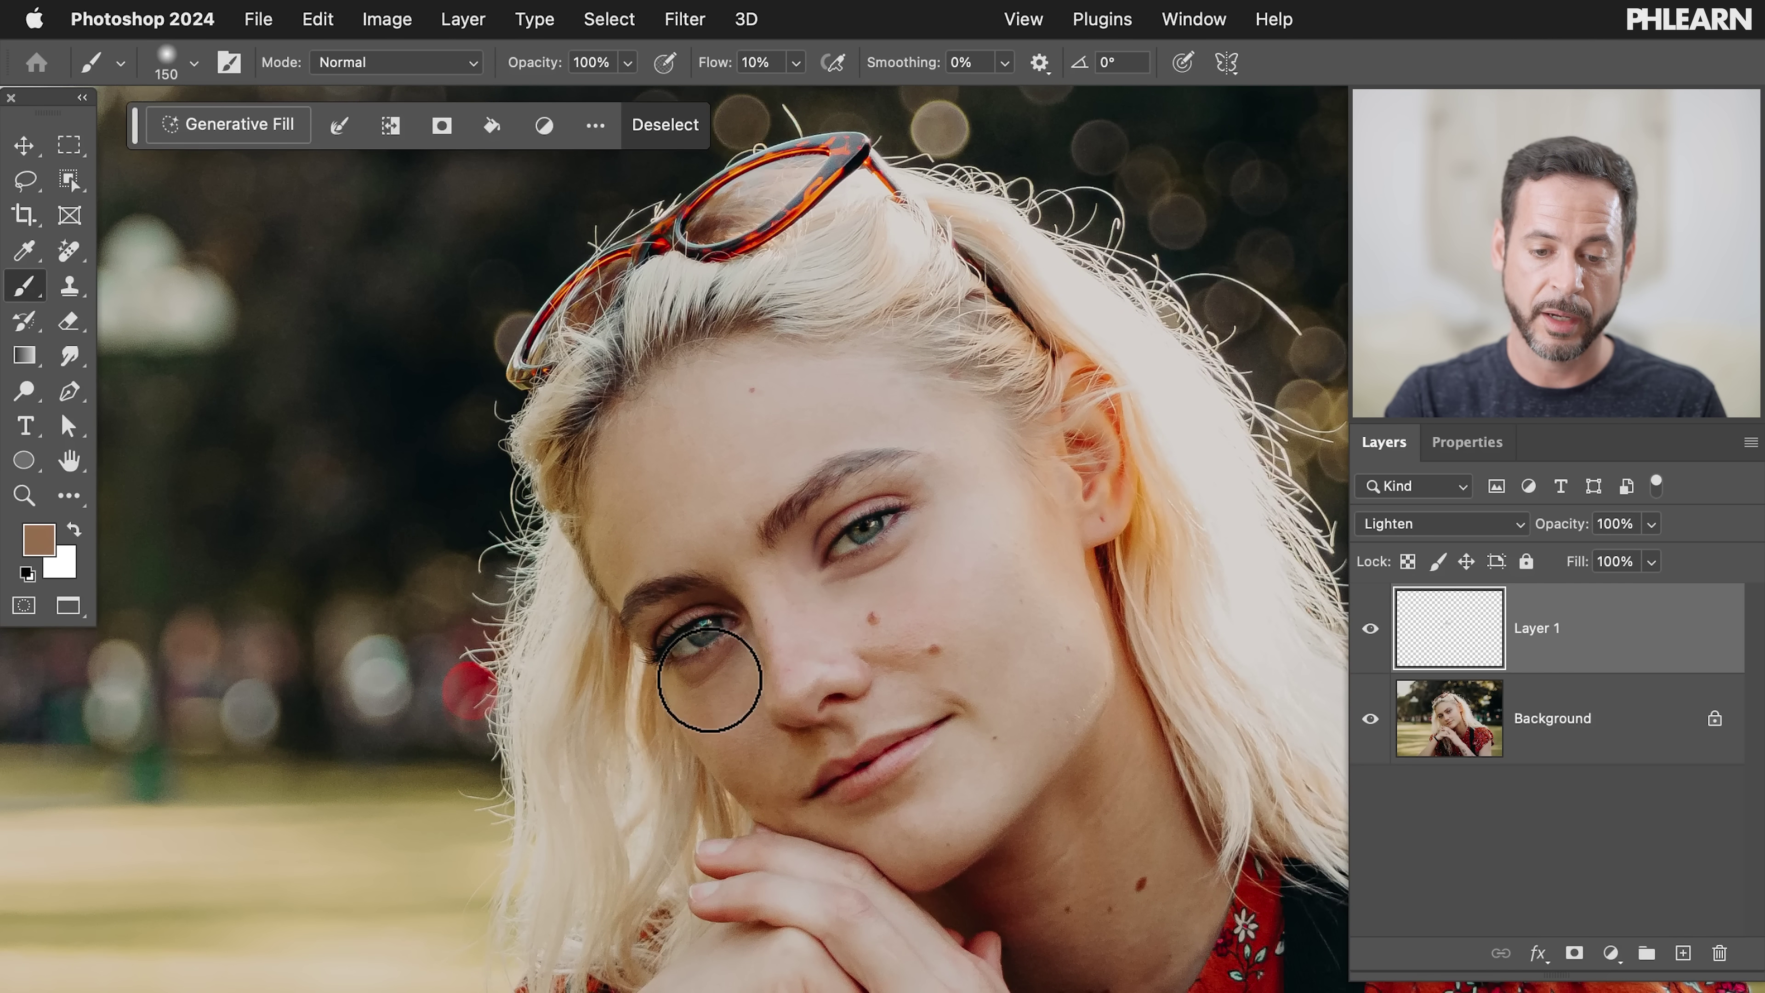
alt+click(926, 545)
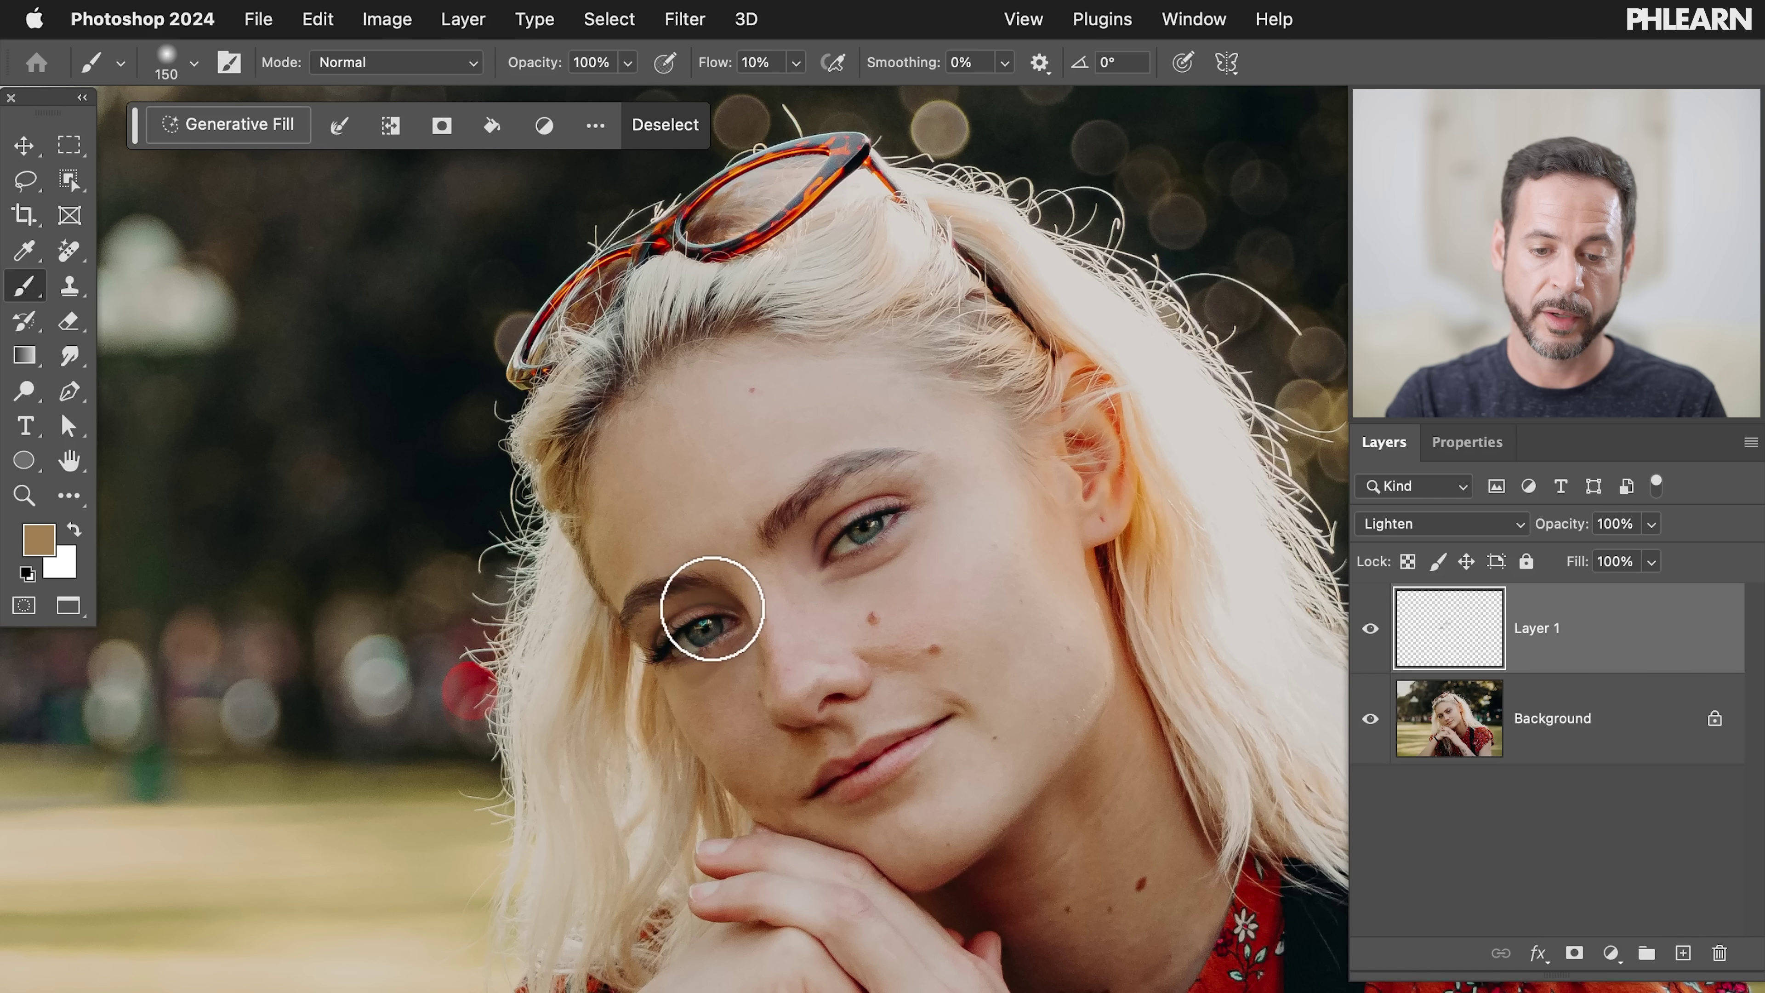
Sample skin tones from both cheeks and paint the lighter cheek tone below the inner corner of the eye on the portrait's right side
alt+click(723, 697)
alt+click(738, 680)
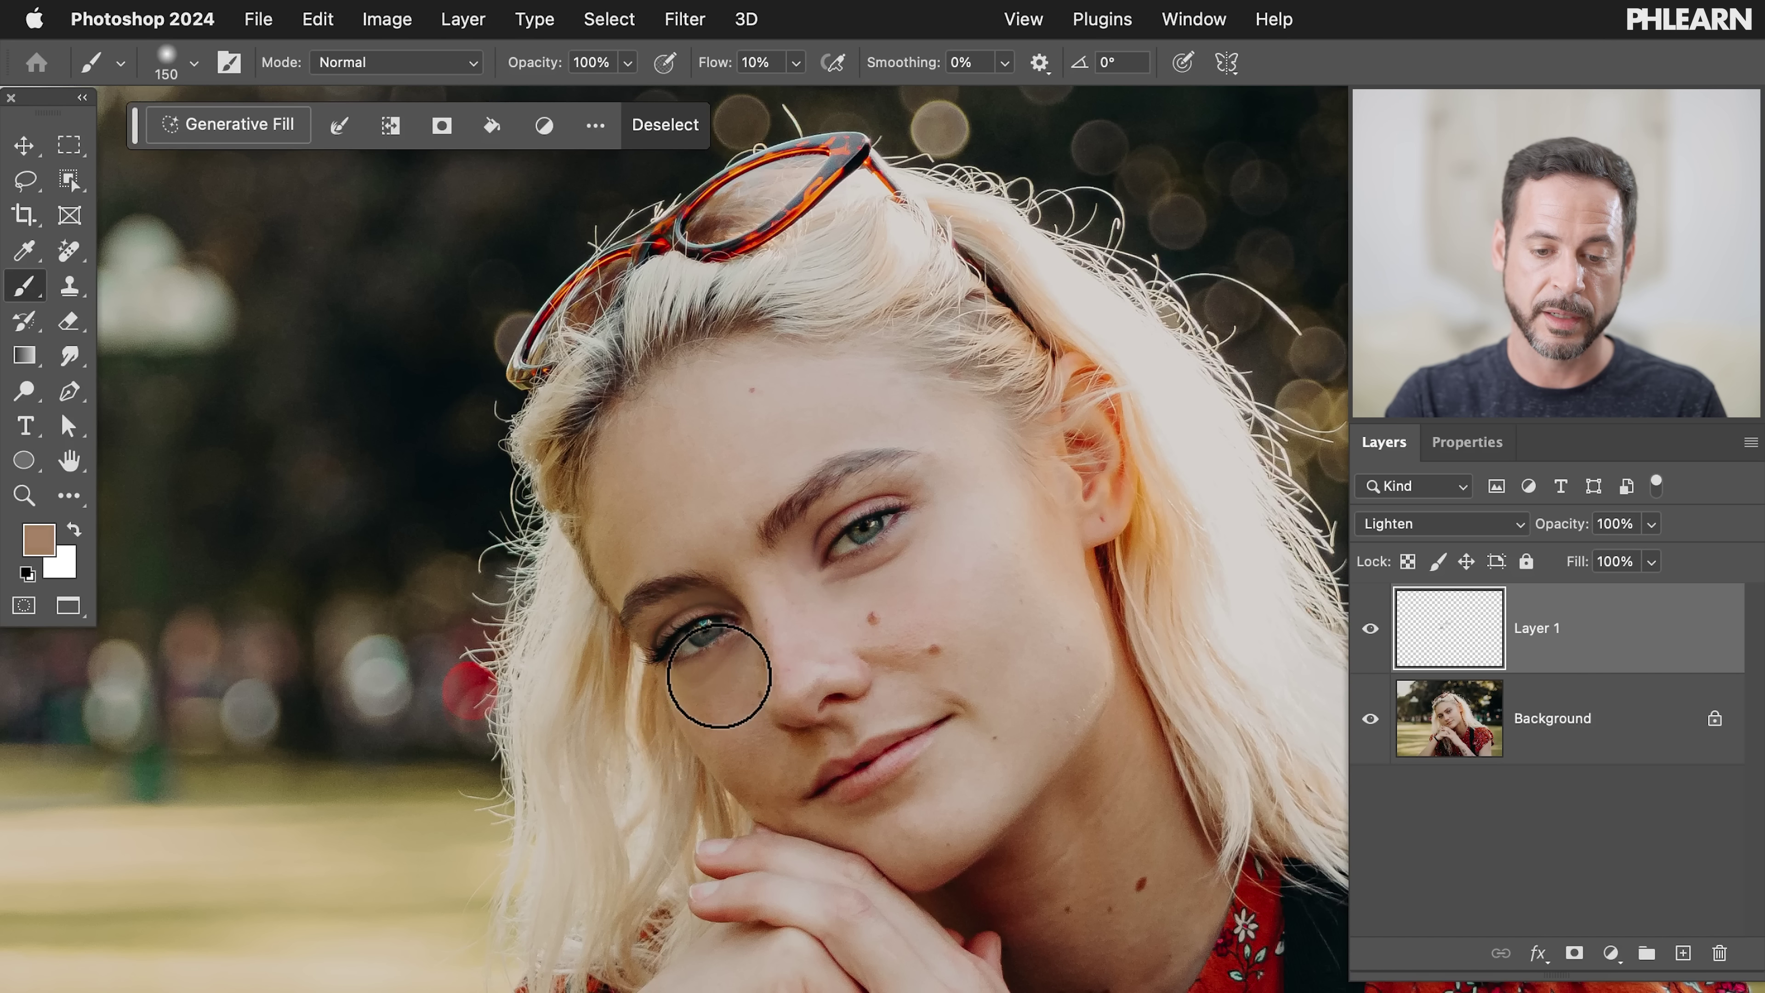
alt+click(913, 578)
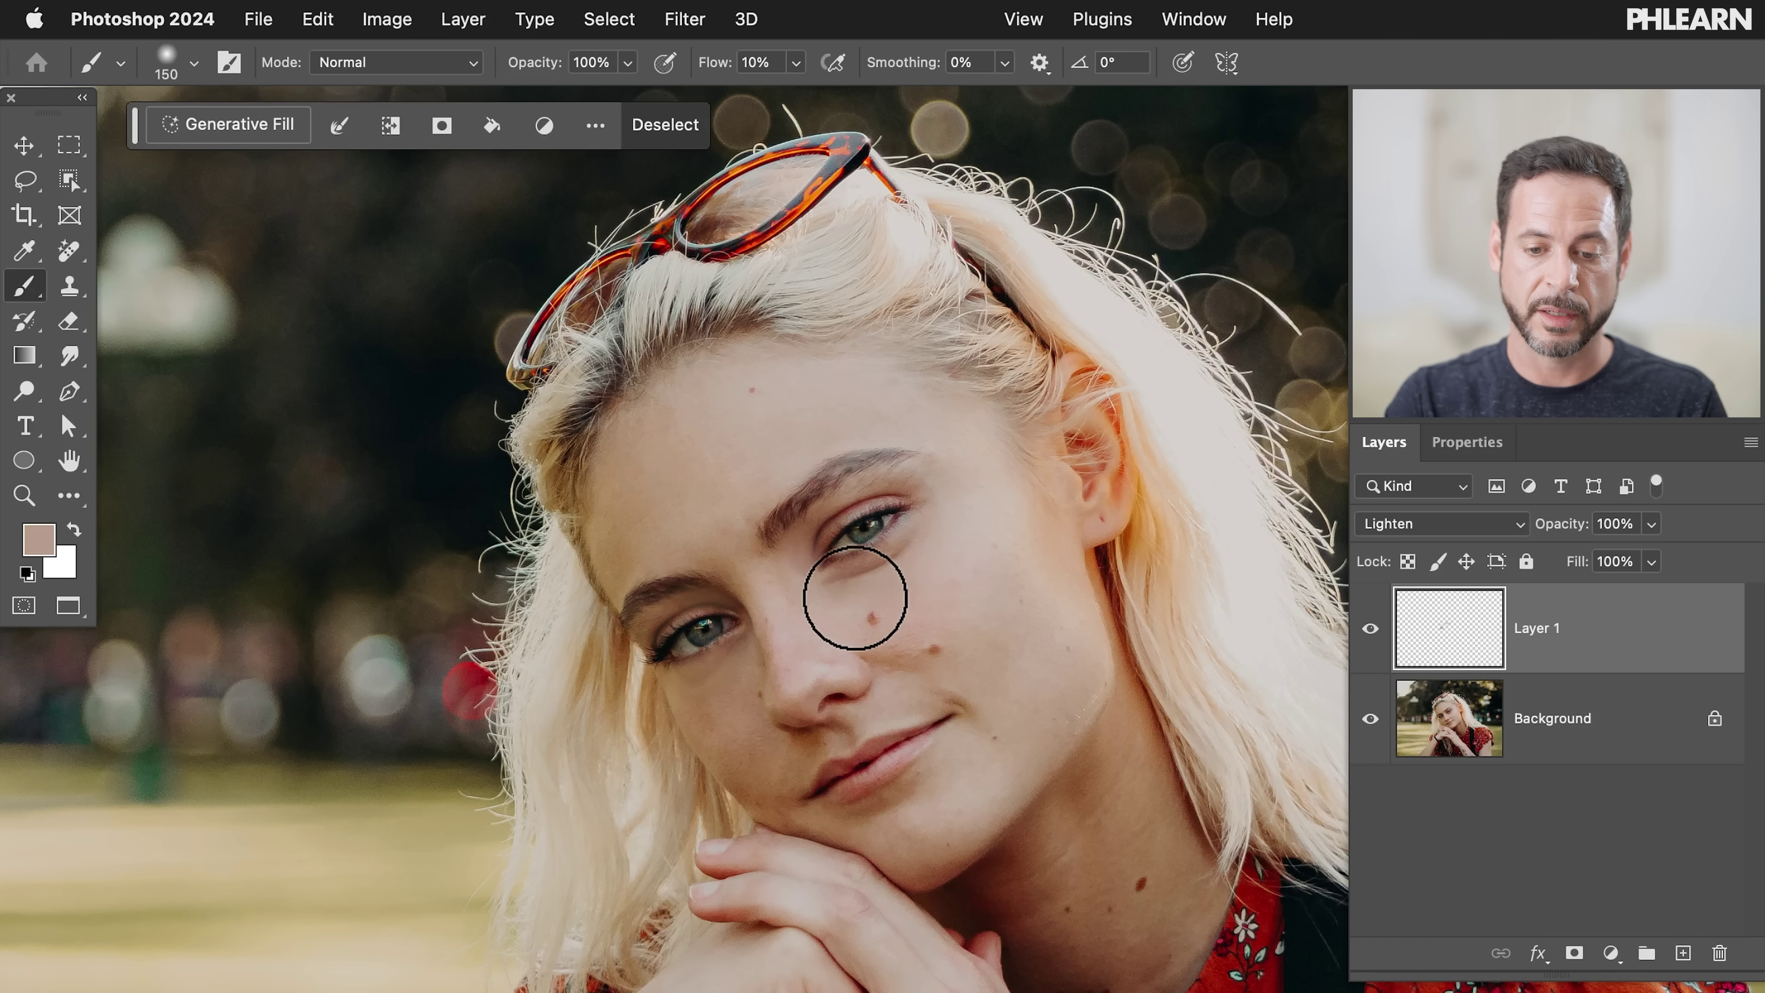
mouse_move(840, 596)
mouse_down()
mouse_move(890, 546)
mouse_move(887, 566)
mouse_move(843, 571)
mouse_up()
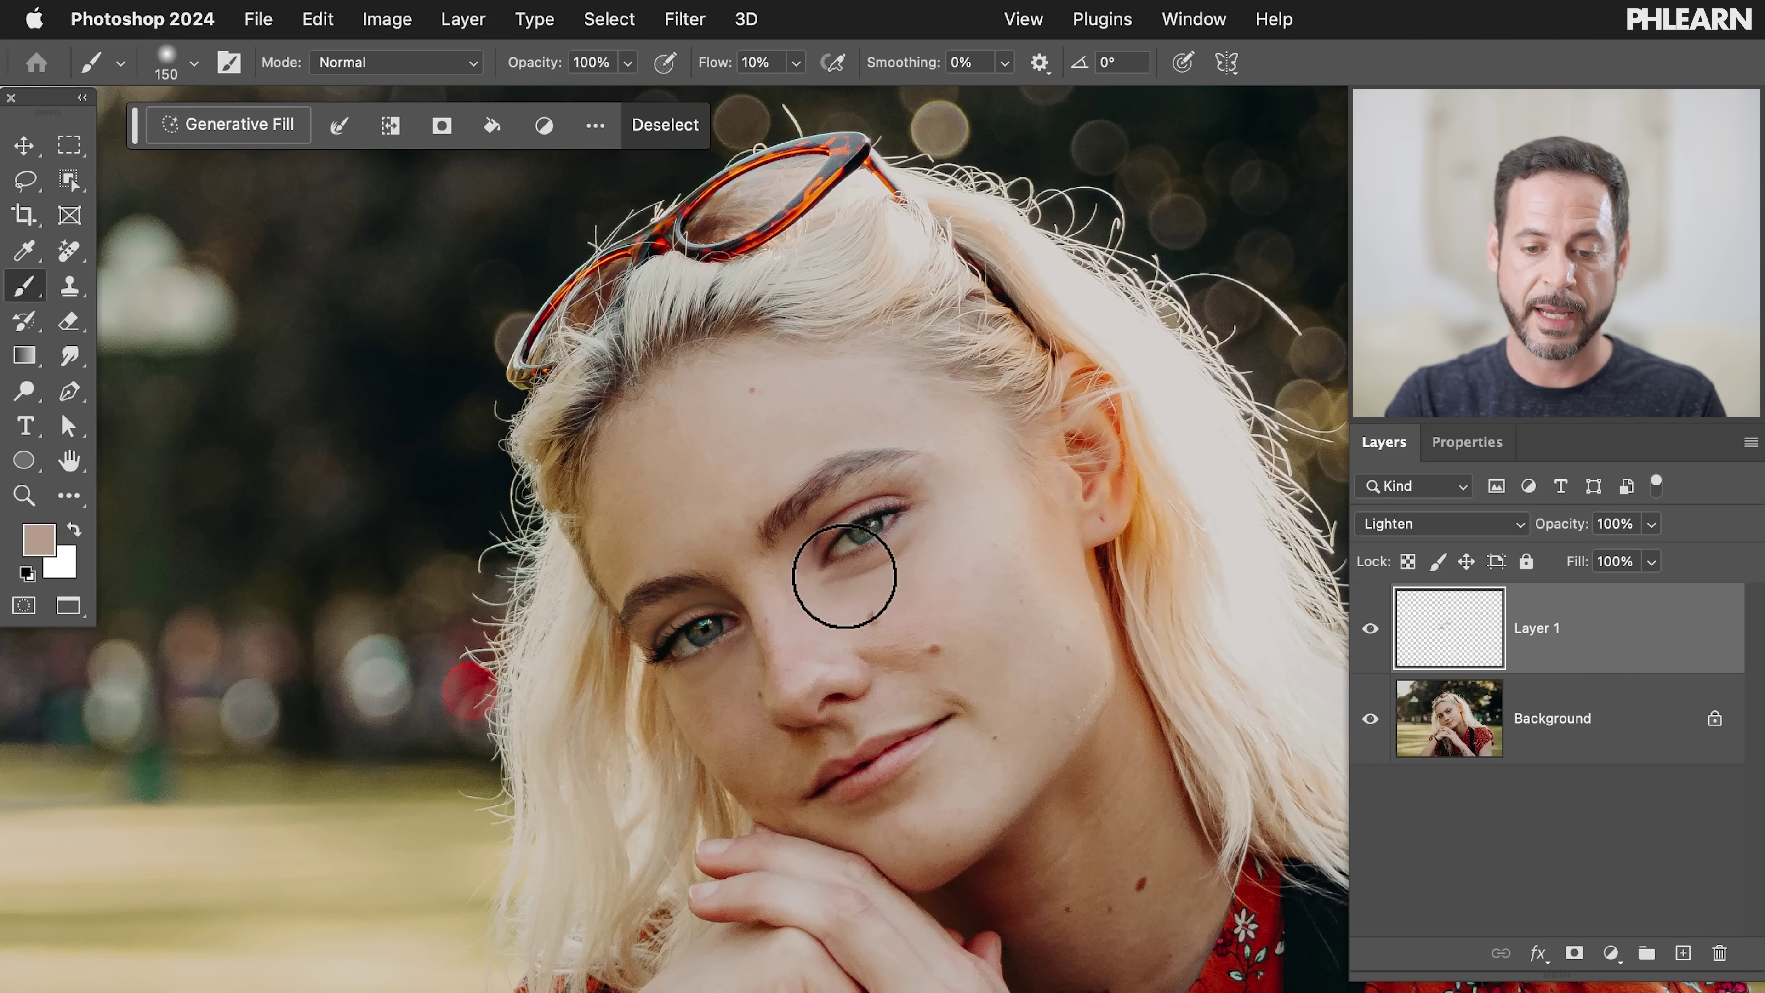
Compare the whole portrait with and without the Layer 1 retouching, and lower that layer's opacity to 60%
key(super+minus)
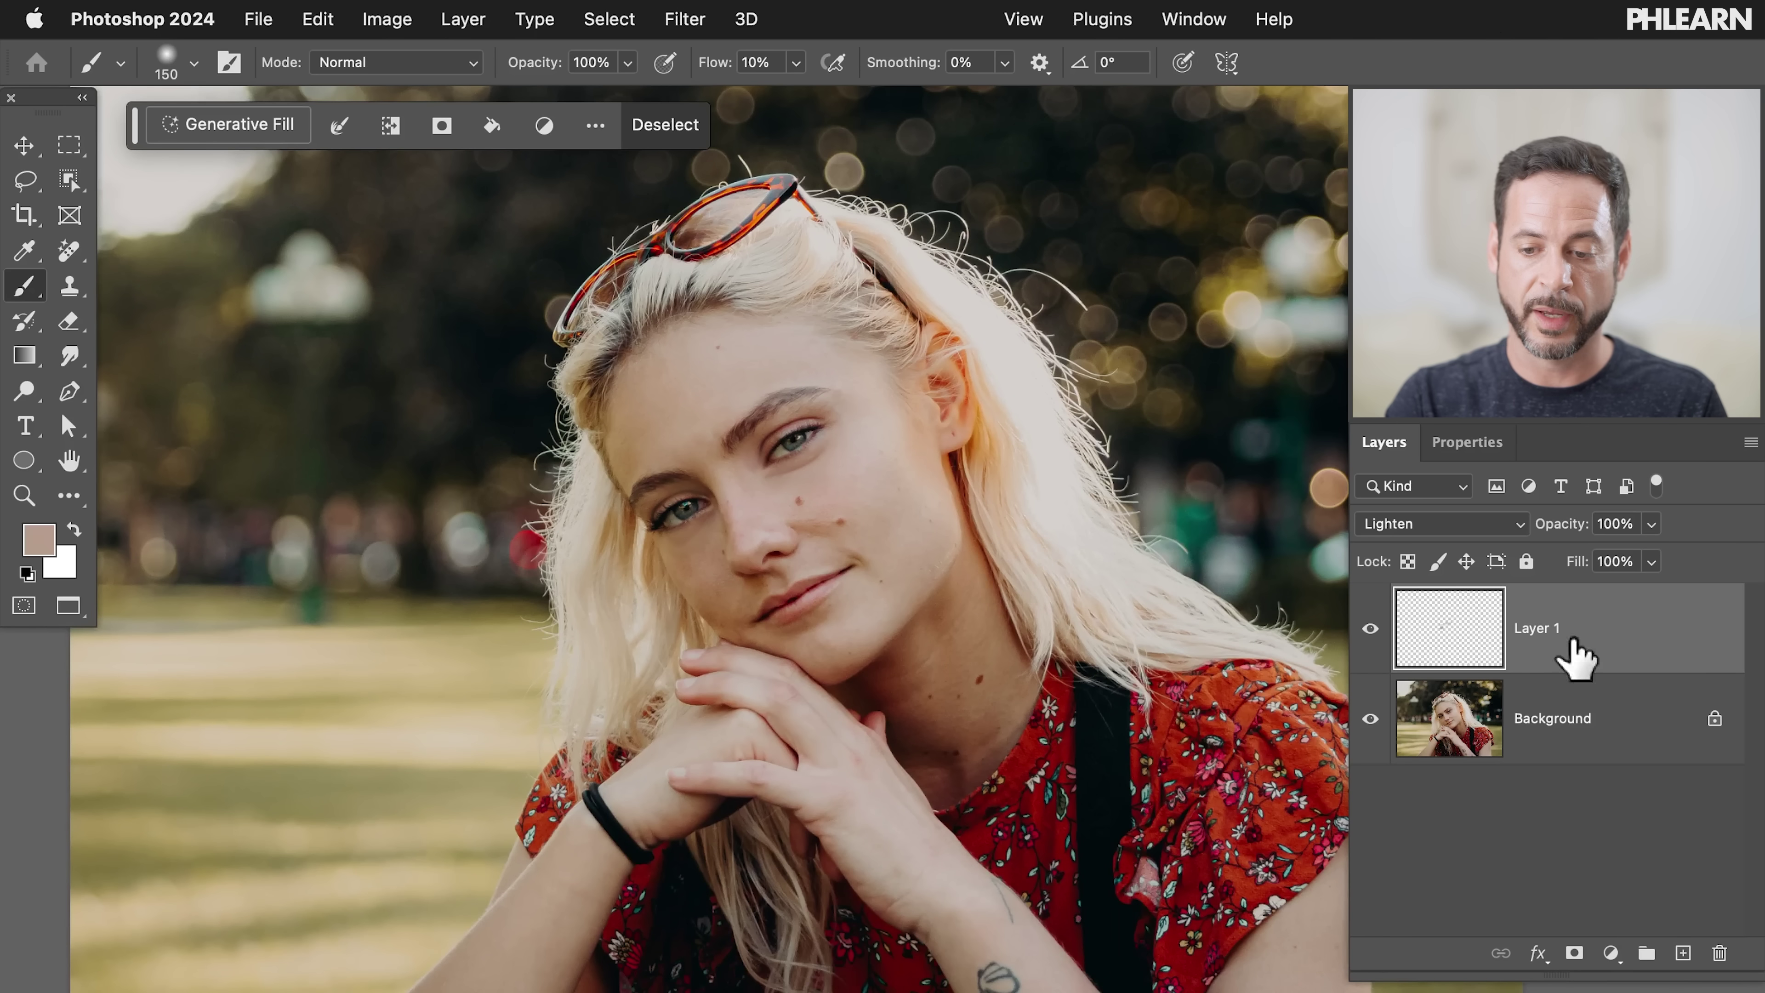
click(1371, 630)
click(1372, 630)
click(1371, 630)
click(1371, 630)
key(super+plus)
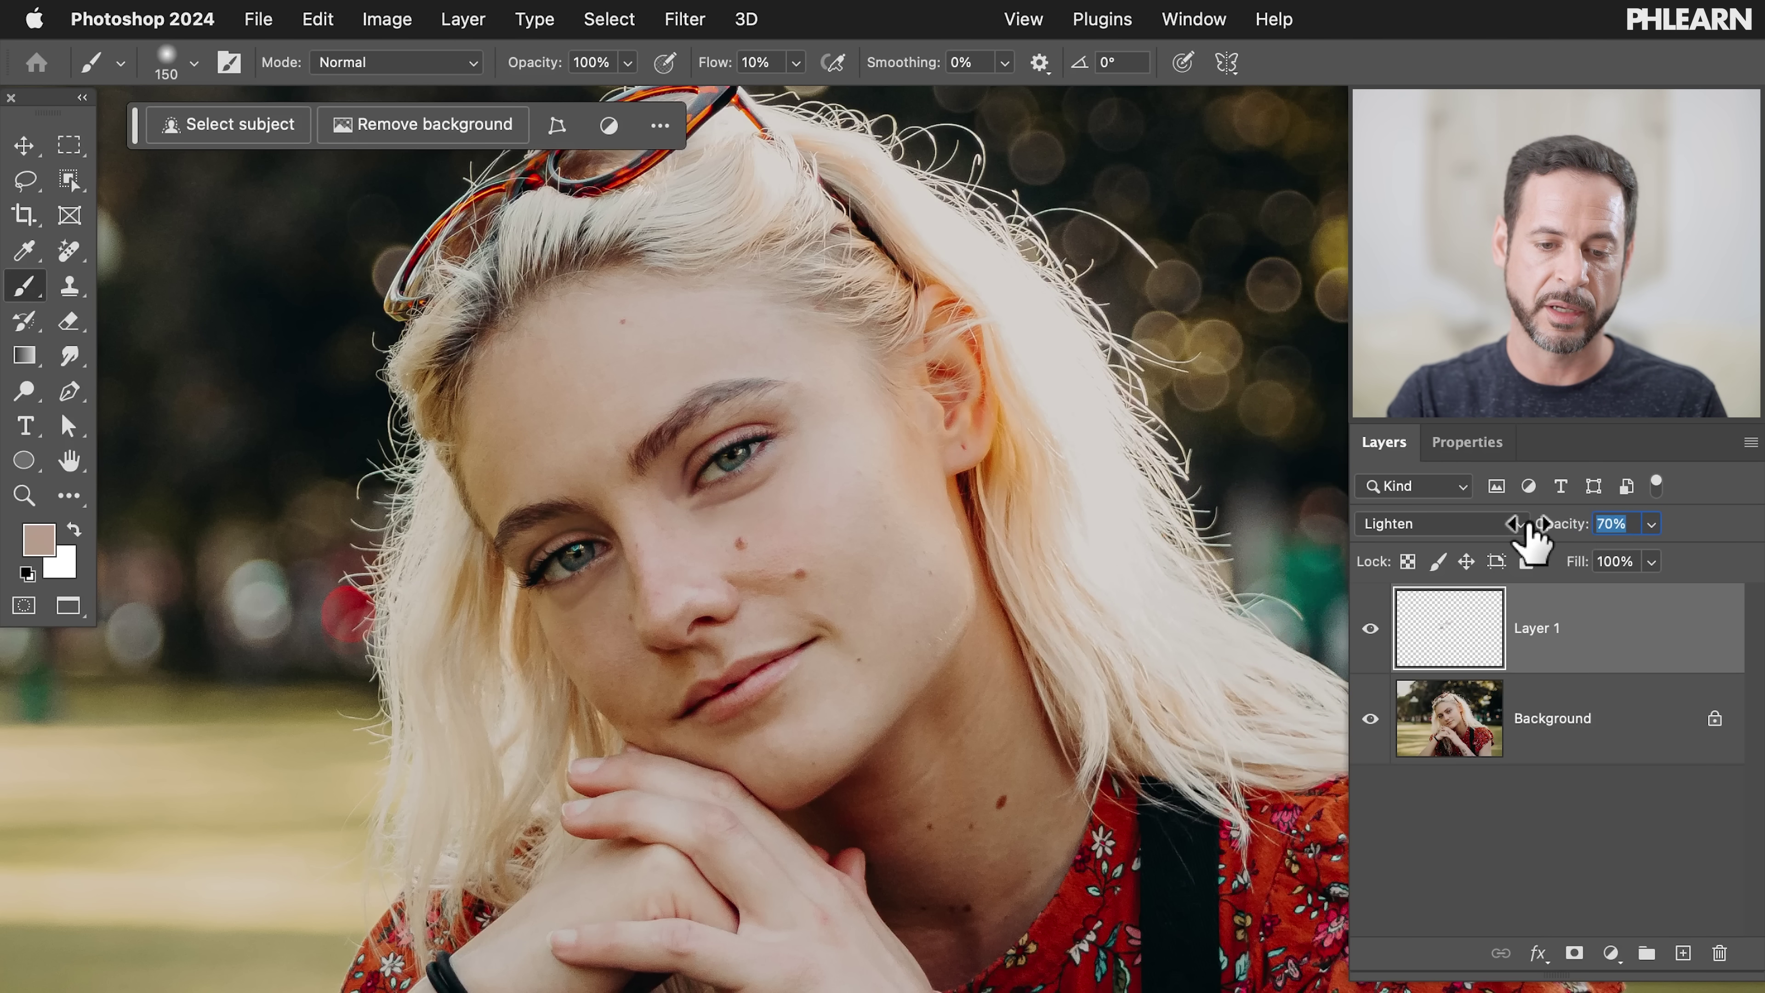
drag(1519, 526, 1515, 525)
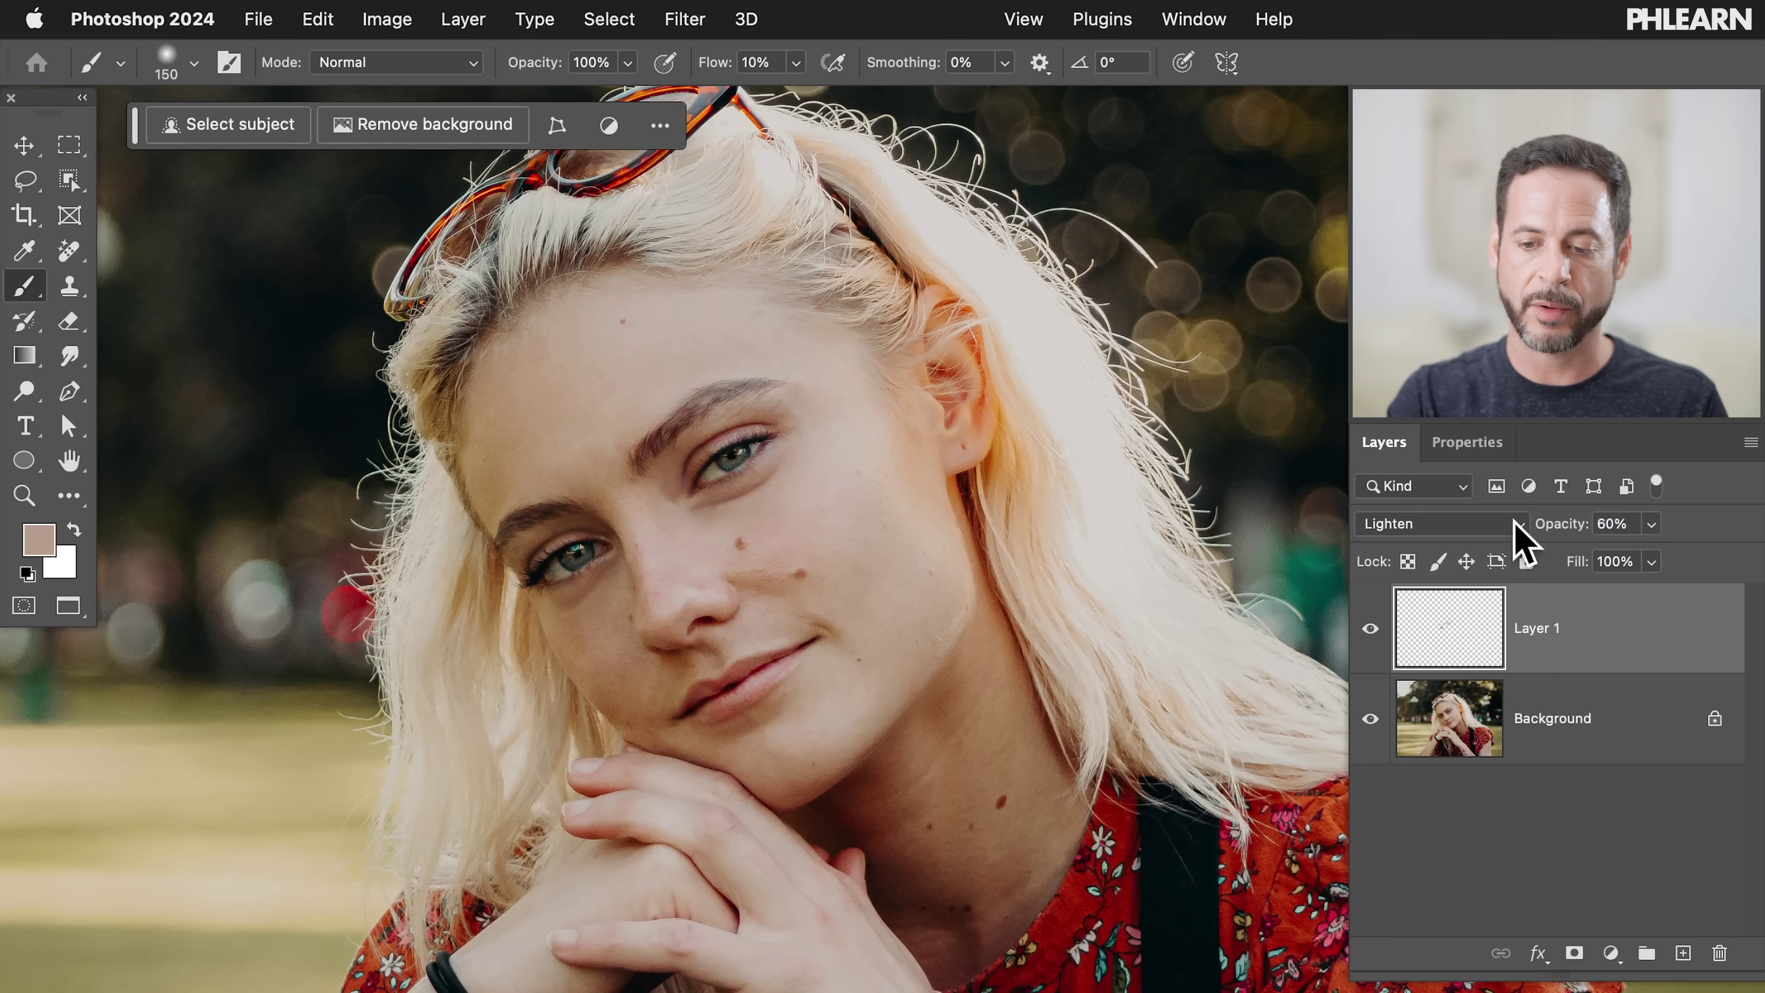
Toggle Layer 1's visibility repeatedly to examine the under-eye areas before and after the reduced-strength retouching
click(1369, 629)
click(1369, 629)
click(1370, 630)
click(1370, 629)
click(1369, 629)
click(1370, 630)
click(1369, 629)
click(1370, 629)
click(1369, 629)
click(1369, 629)
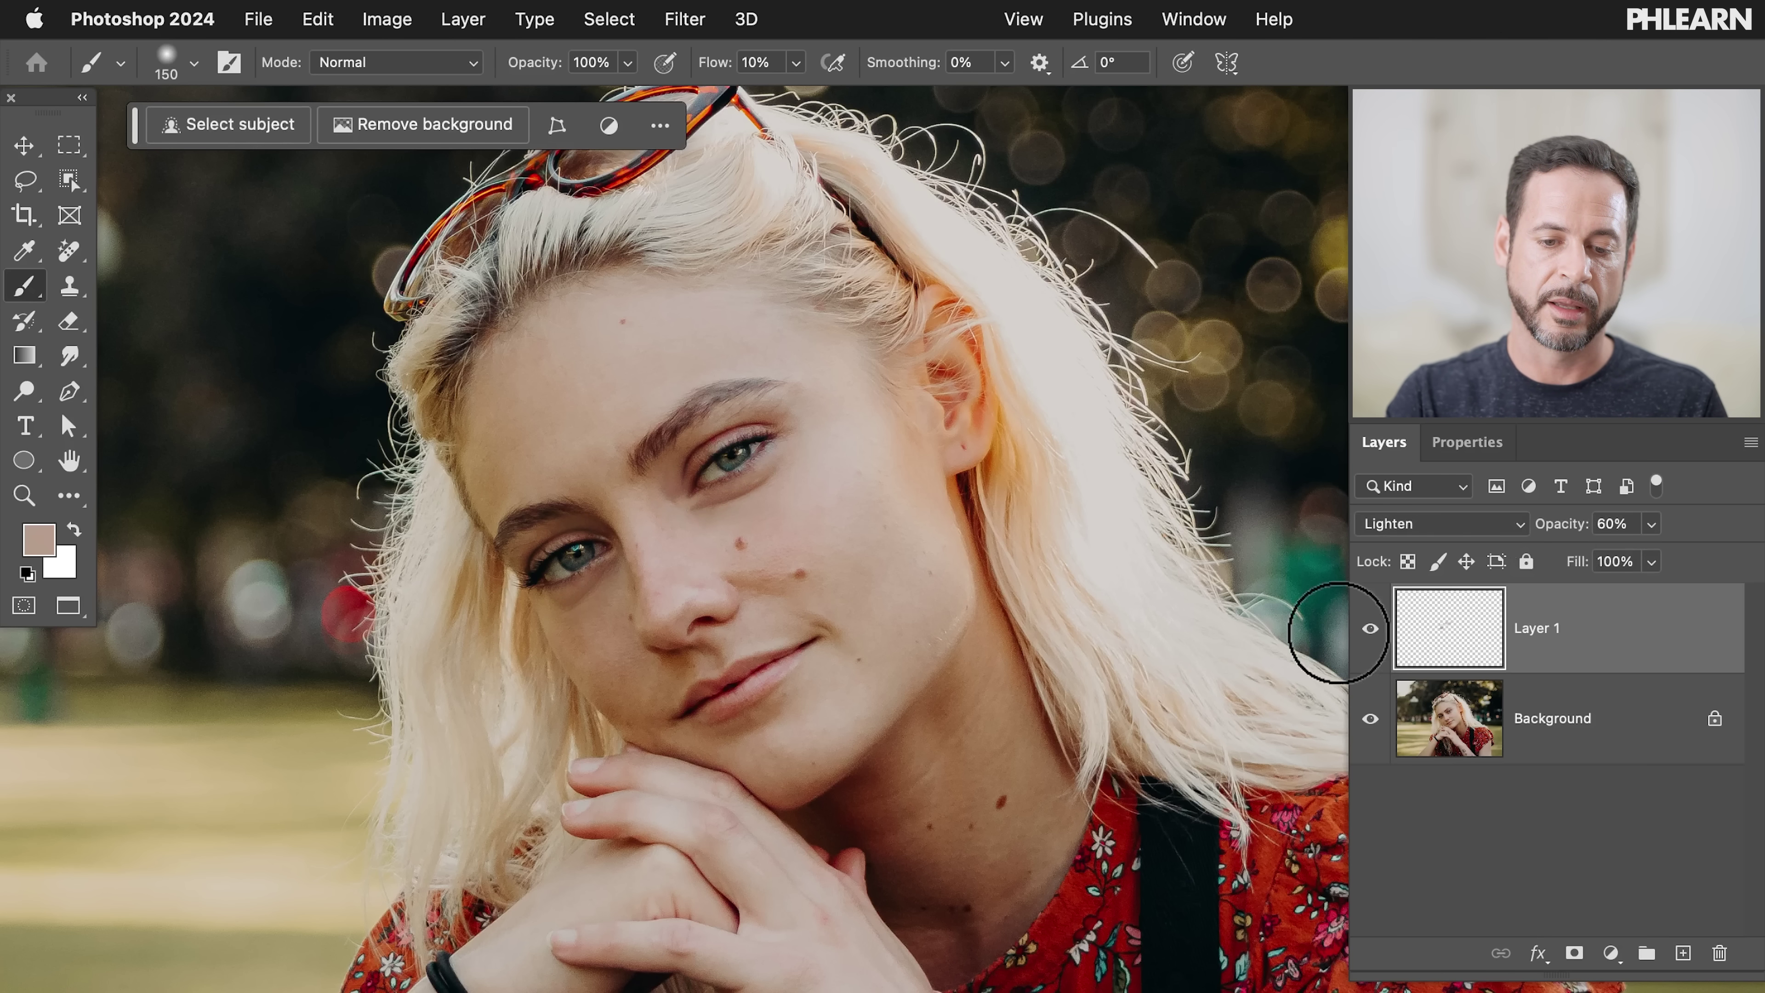
scroll(779, 538, up, 2)
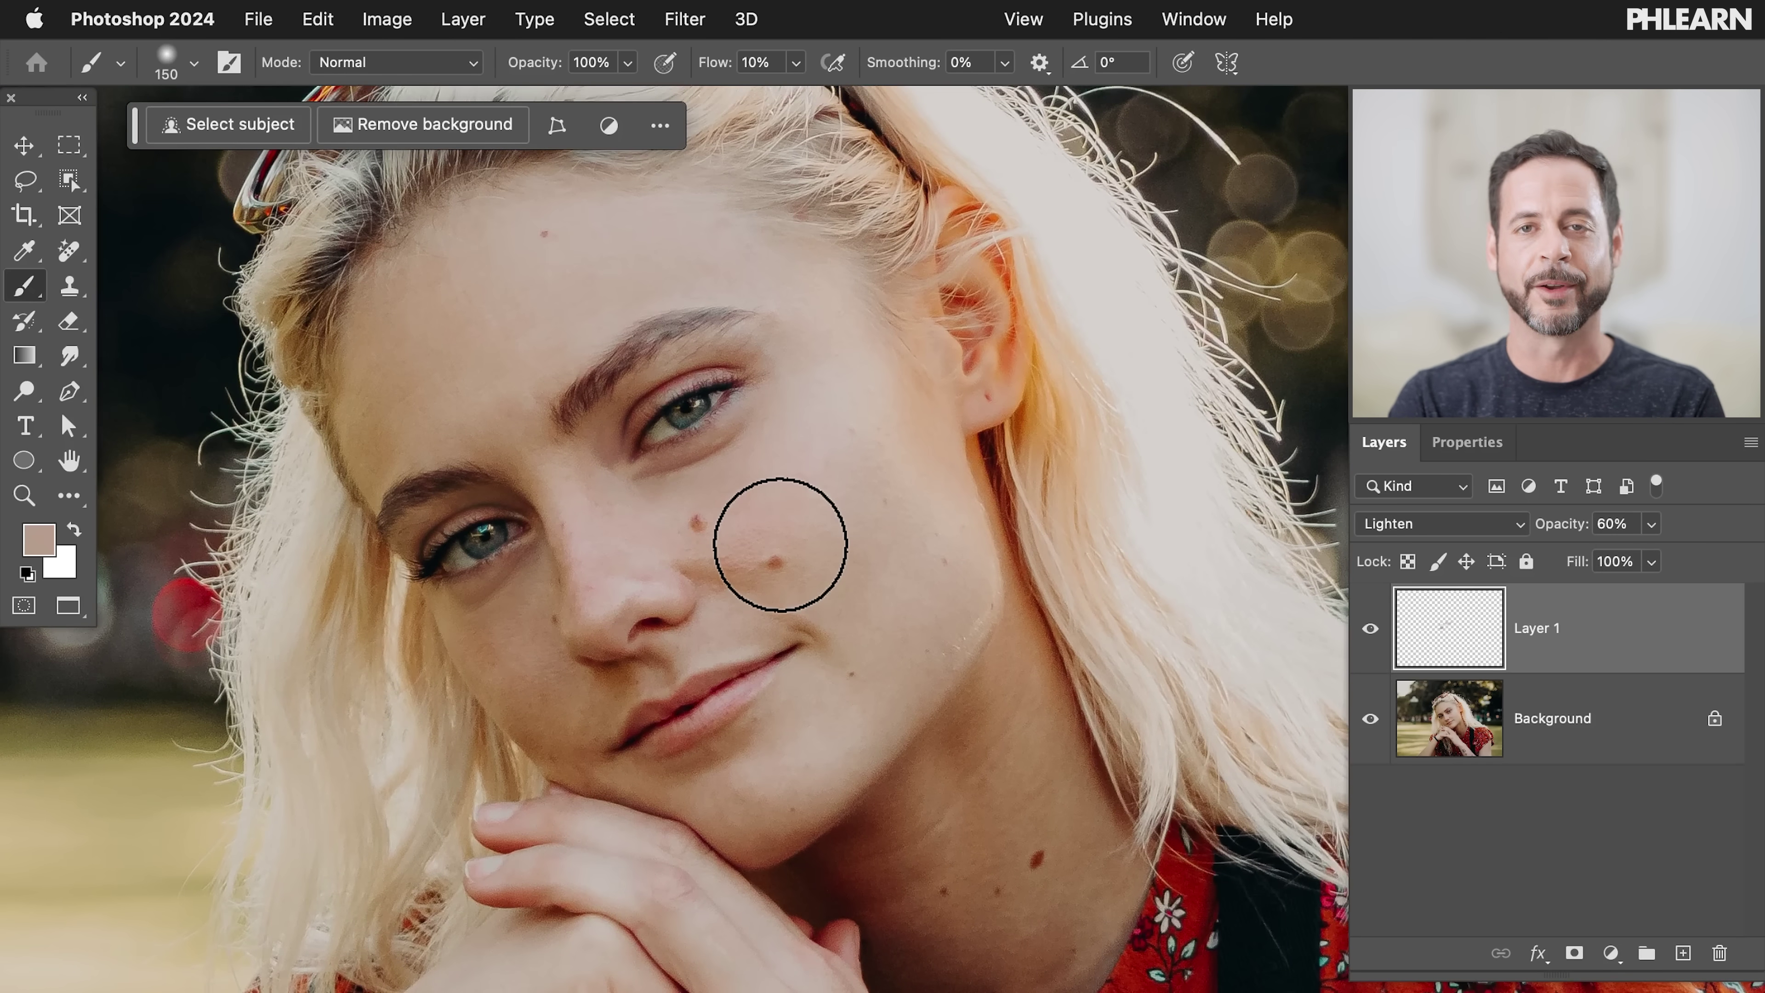